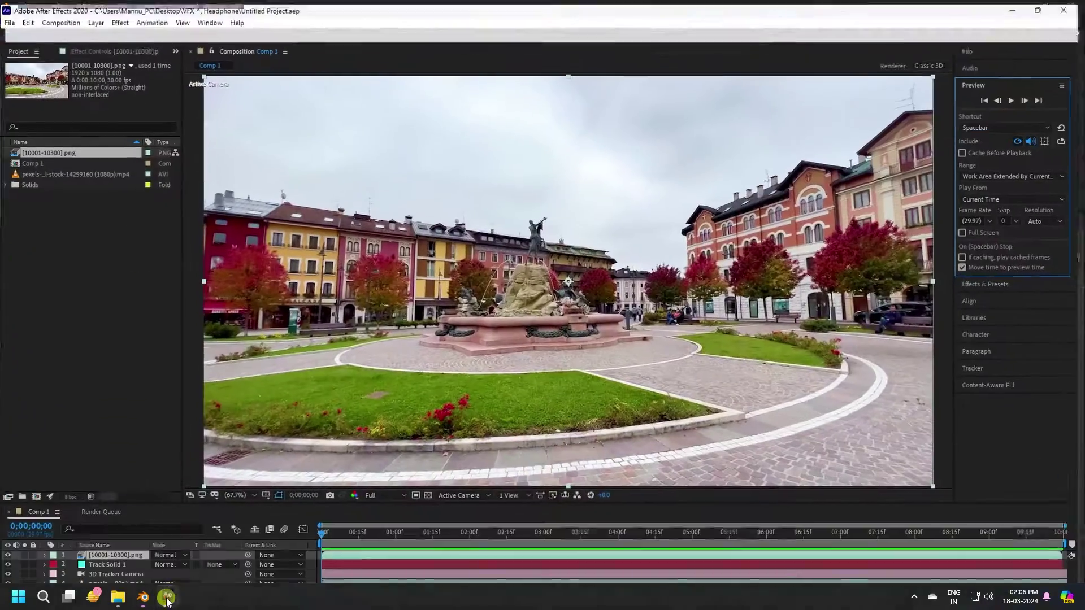
# Play back the composited shot and start a new empty project
pyautogui.click(1017, 98)
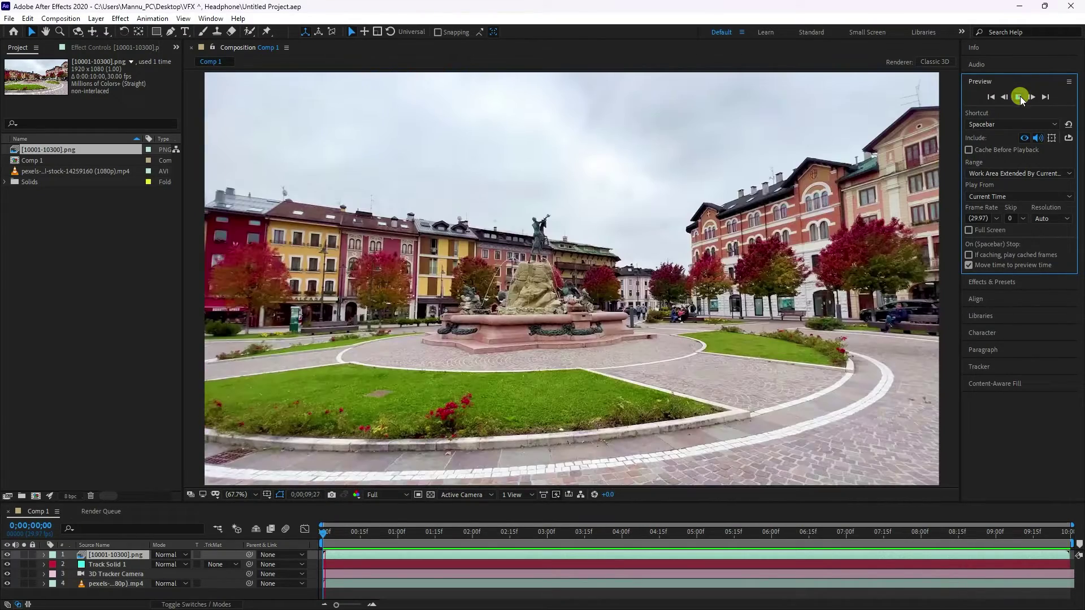
pyautogui.click(8, 21)
pyautogui.moveTo(42, 34)
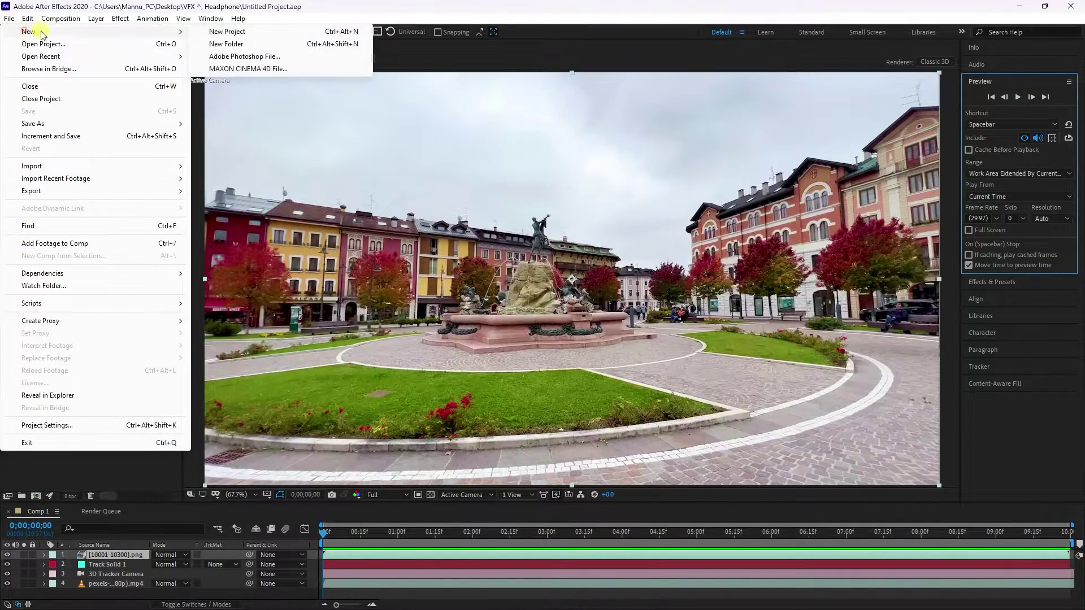
pyautogui.click(216, 33)
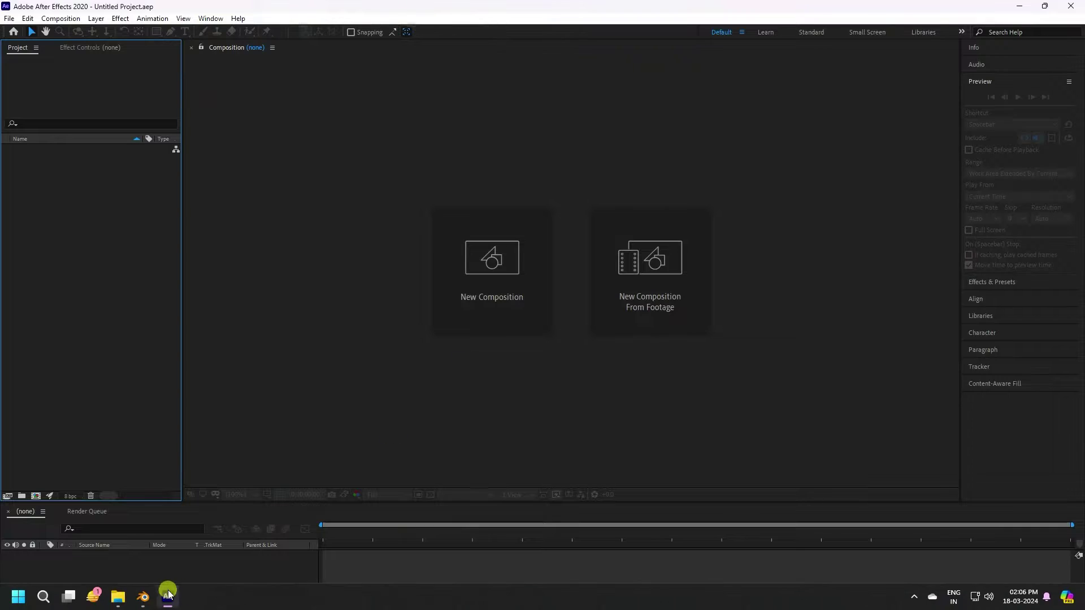
# Switch to Blender and create a new default scene, discarding the unsaved changes to d.blend
pyautogui.click(149, 597)
pyautogui.click(25, 20)
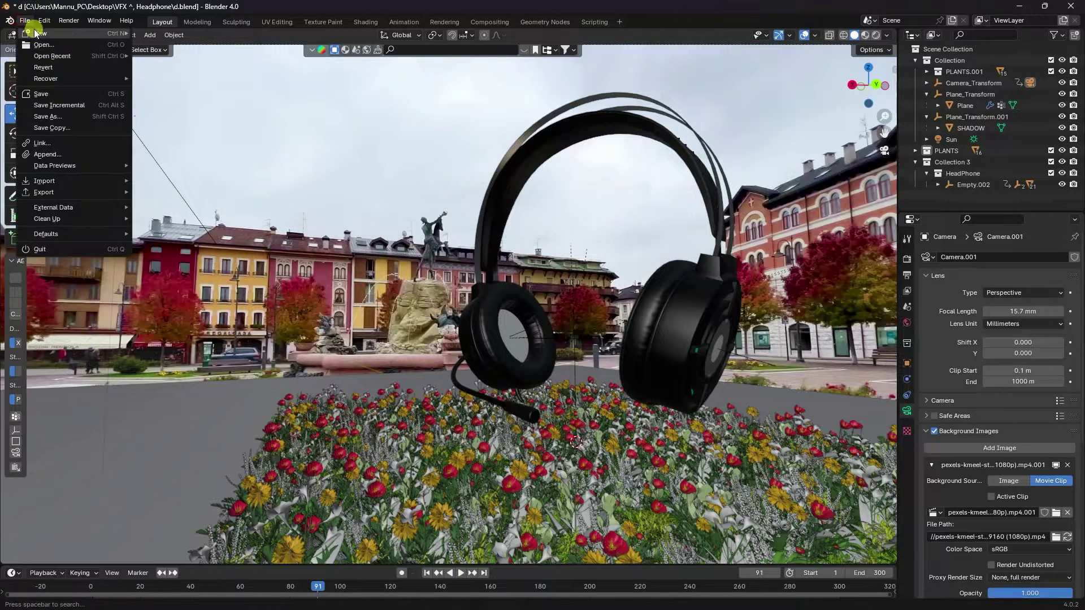
pyautogui.moveTo(40, 33)
pyautogui.click(172, 34)
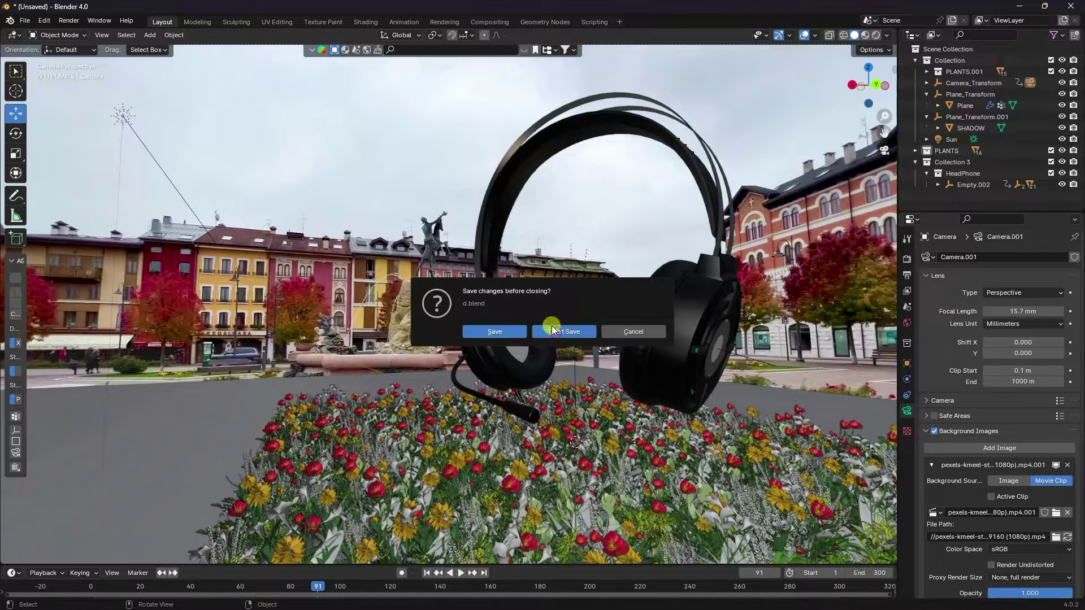
pyautogui.click(552, 327)
# Delete the default cube, camera and light from the scene
pyautogui.moveTo(137, 148); pyautogui.dragTo(693, 454)
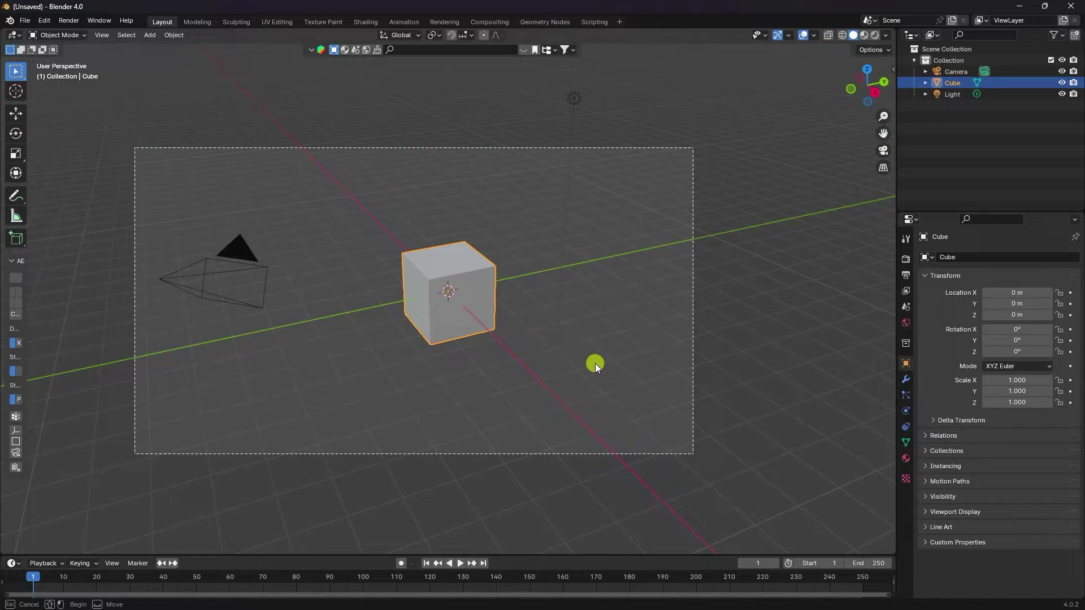
pyautogui.moveTo(595, 363); pyautogui.dragTo(594, 363)
pyautogui.press('Delete')
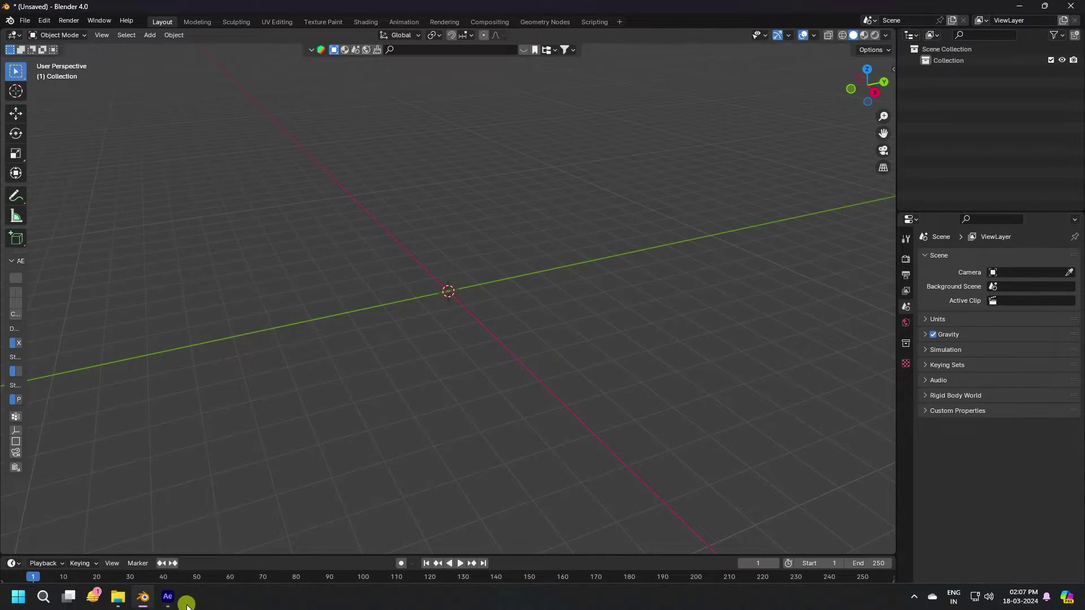
# Switch to After Effects and create a new composition Comp 1 with the HDTV 1080 29.97 preset and a 10-second duration
pyautogui.click(170, 598)
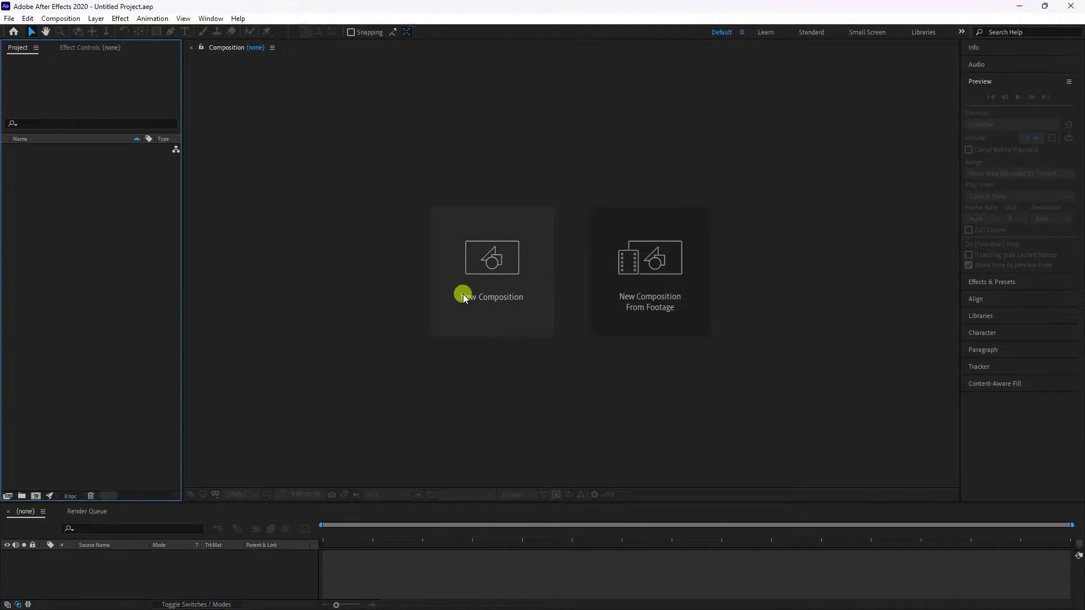
pyautogui.click(484, 299)
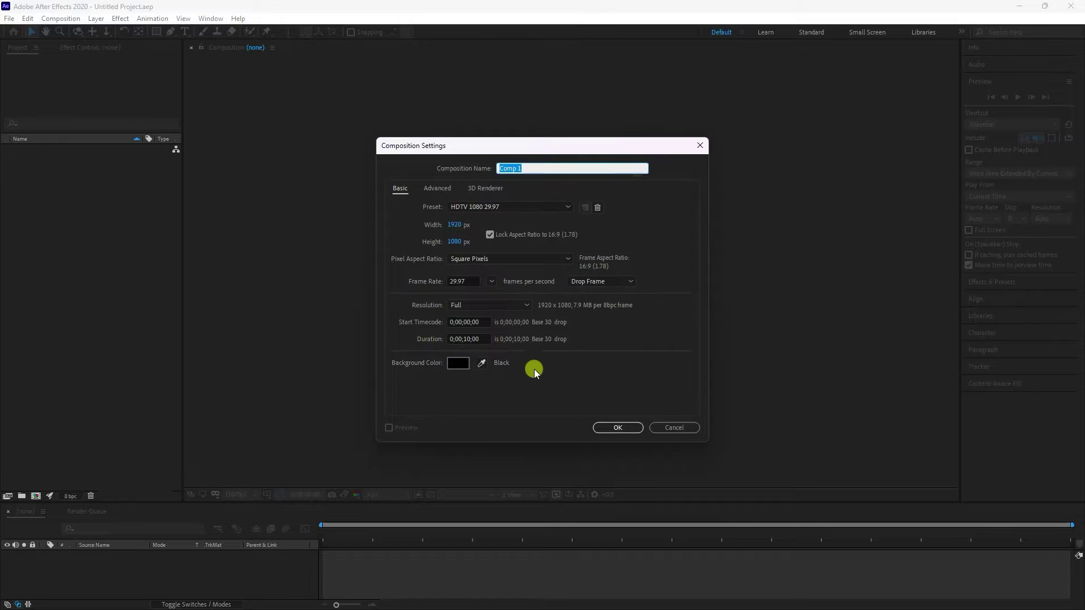
pyautogui.click(617, 428)
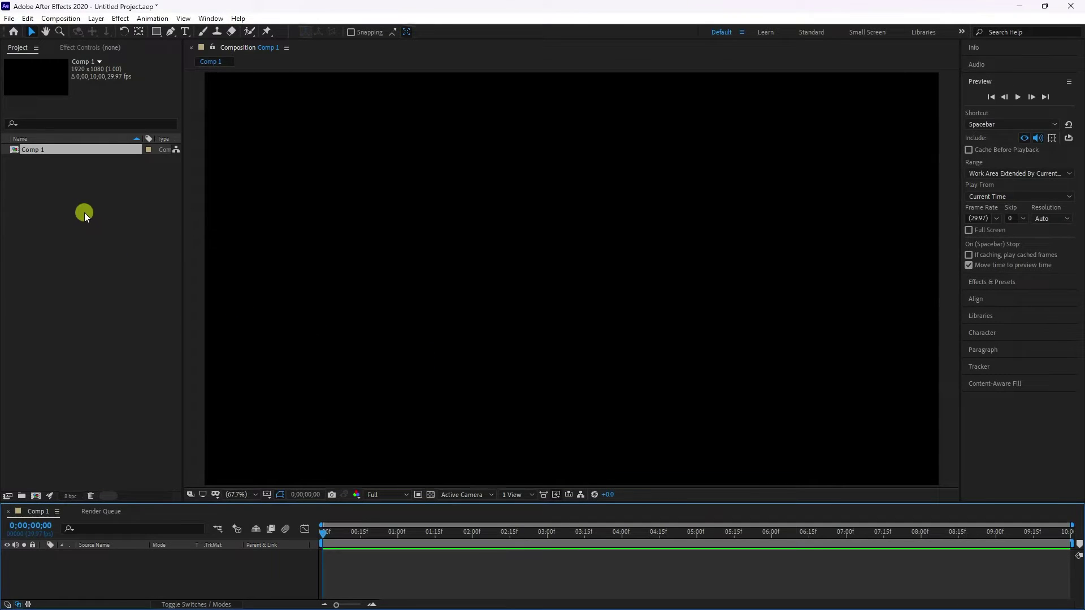
pyautogui.rightClick(90, 270)
pyautogui.moveTo(114, 317)
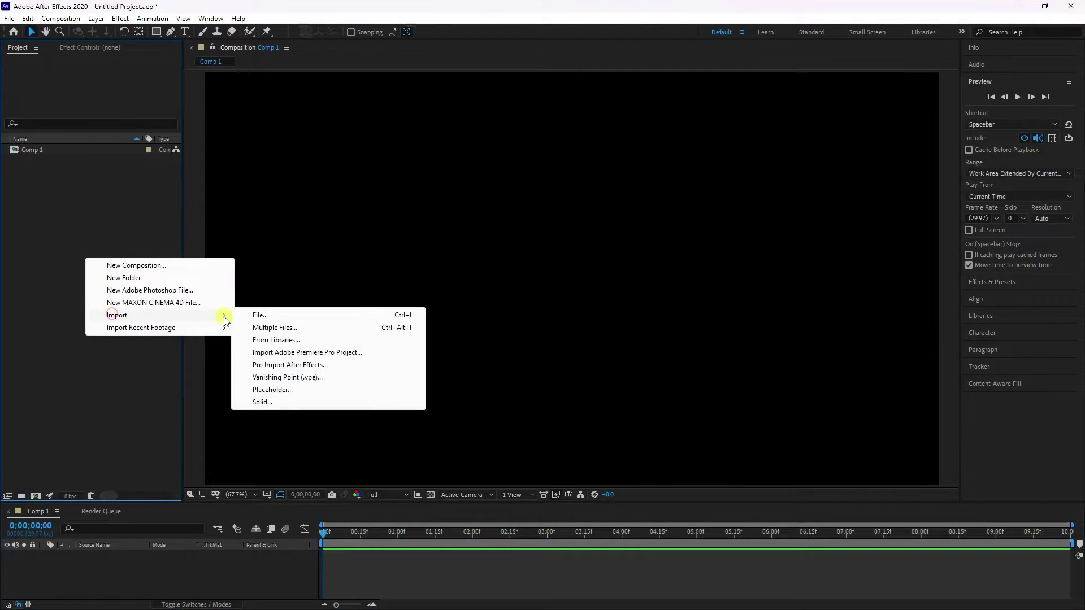
pyautogui.click(253, 312)
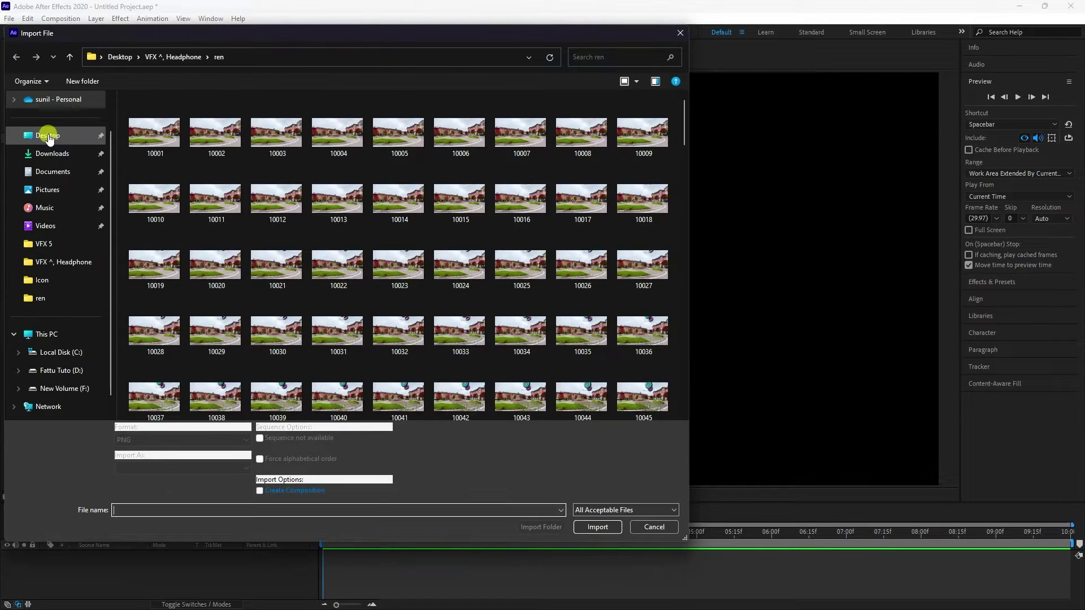
pyautogui.click(48, 136)
pyautogui.doubleClick(215, 125)
pyautogui.click(403, 133)
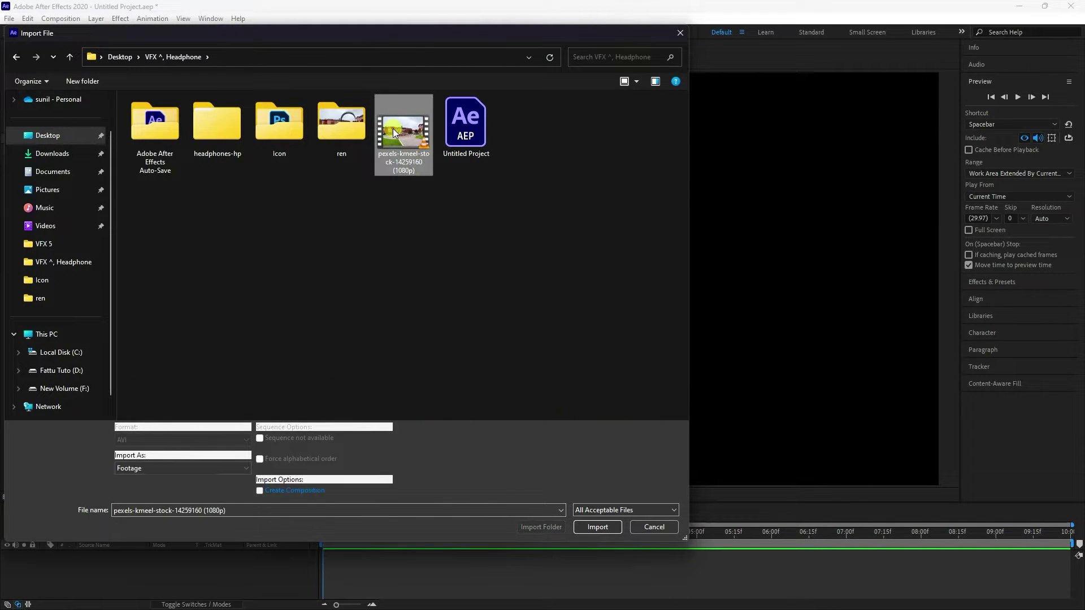
pyautogui.click(598, 527)
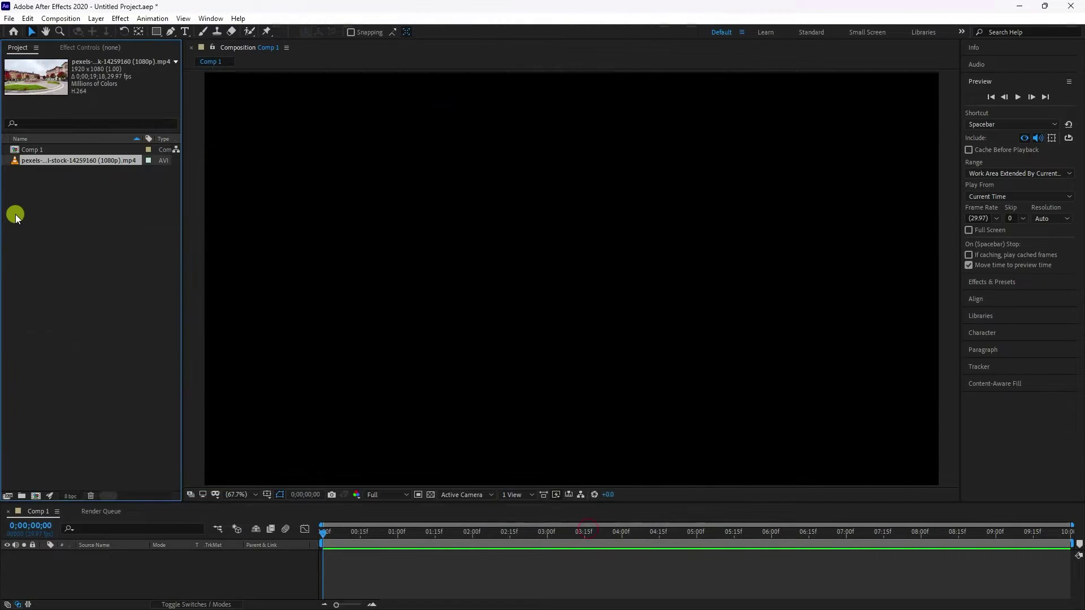
pyautogui.moveTo(56, 157); pyautogui.dragTo(126, 565)
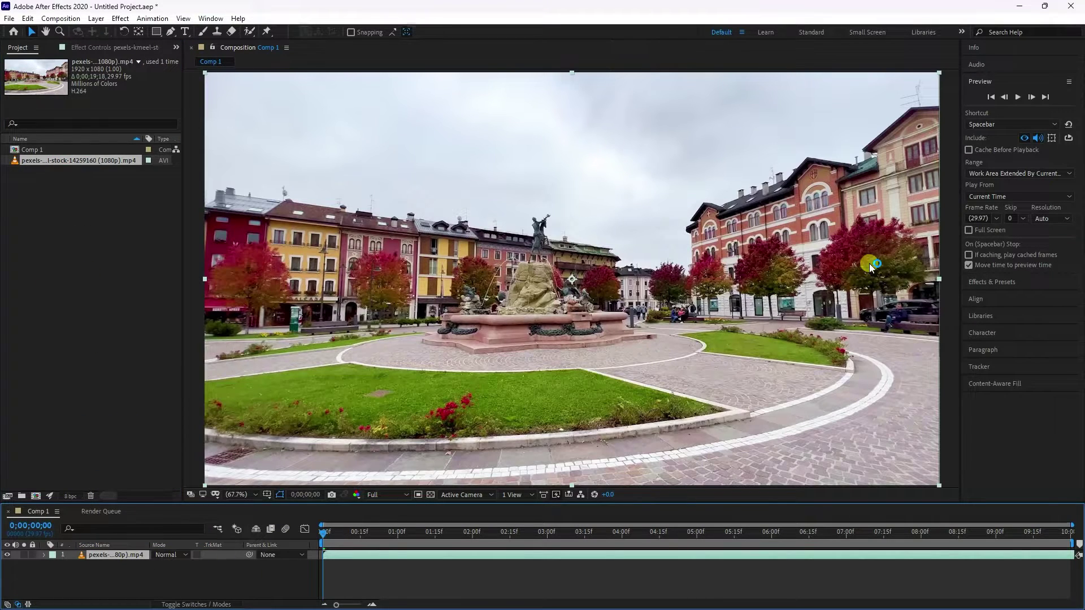
# Run 3D camera tracking on the footage layer with Detailed Analysis enabled
pyautogui.click(982, 366)
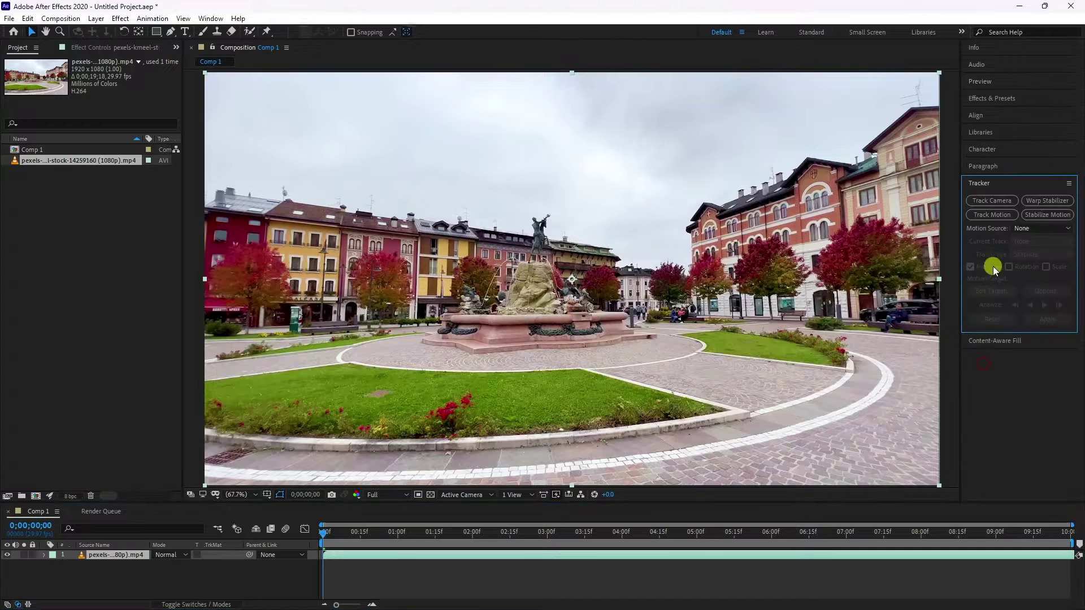
pyautogui.click(991, 201)
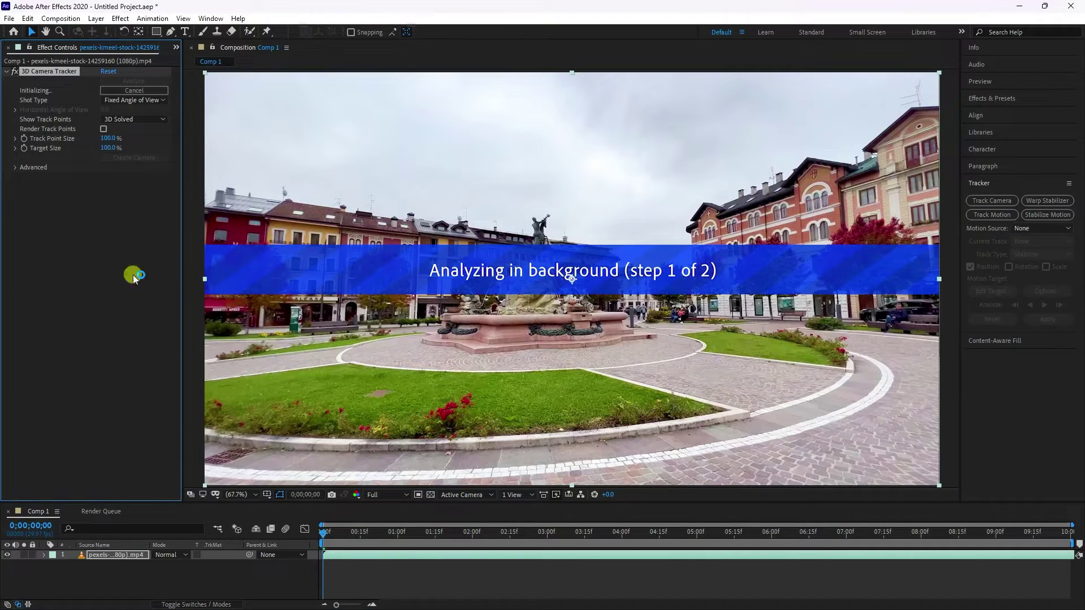
pyautogui.click(15, 167)
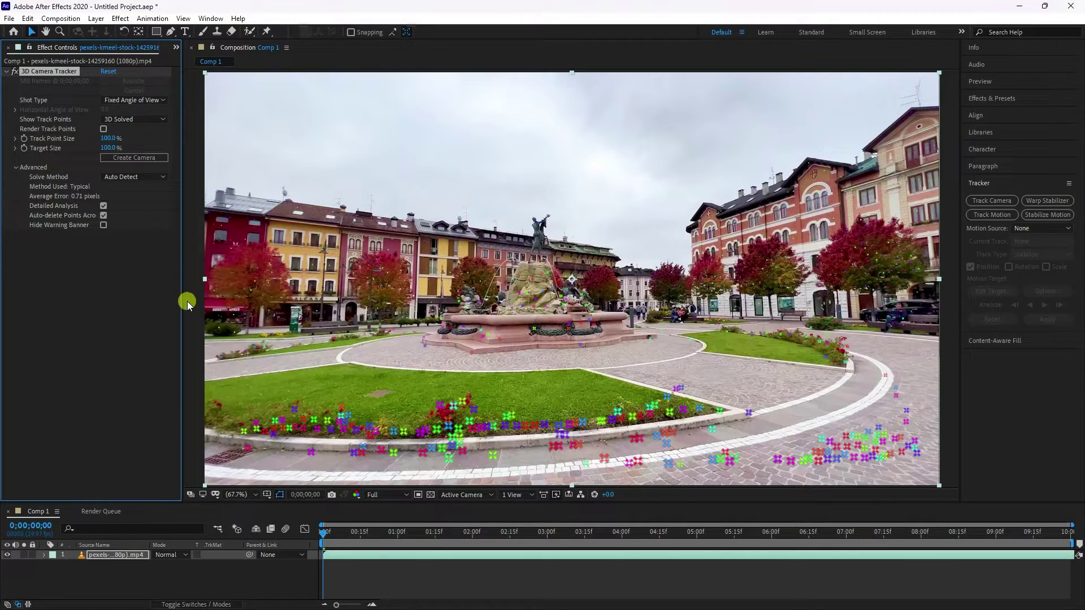
# At 0;00;05;28, set the ground plane and origin on the pavement in front of the fountain, and create a solid and camera there
pyautogui.moveTo(342, 535); pyautogui.dragTo(768, 541)
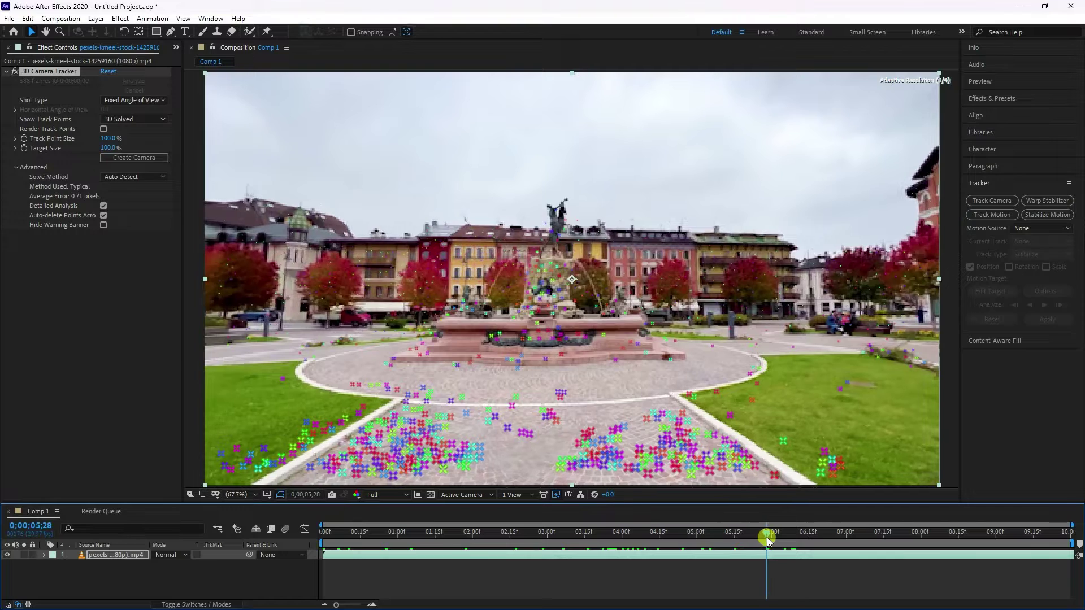
pyautogui.click(536, 421)
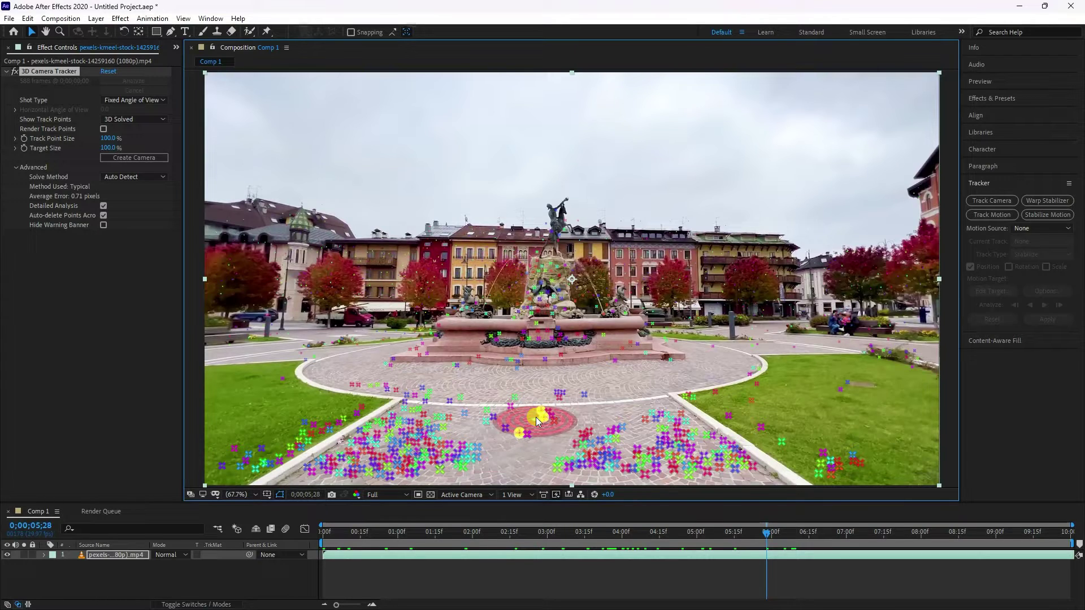
pyautogui.rightClick(535, 417)
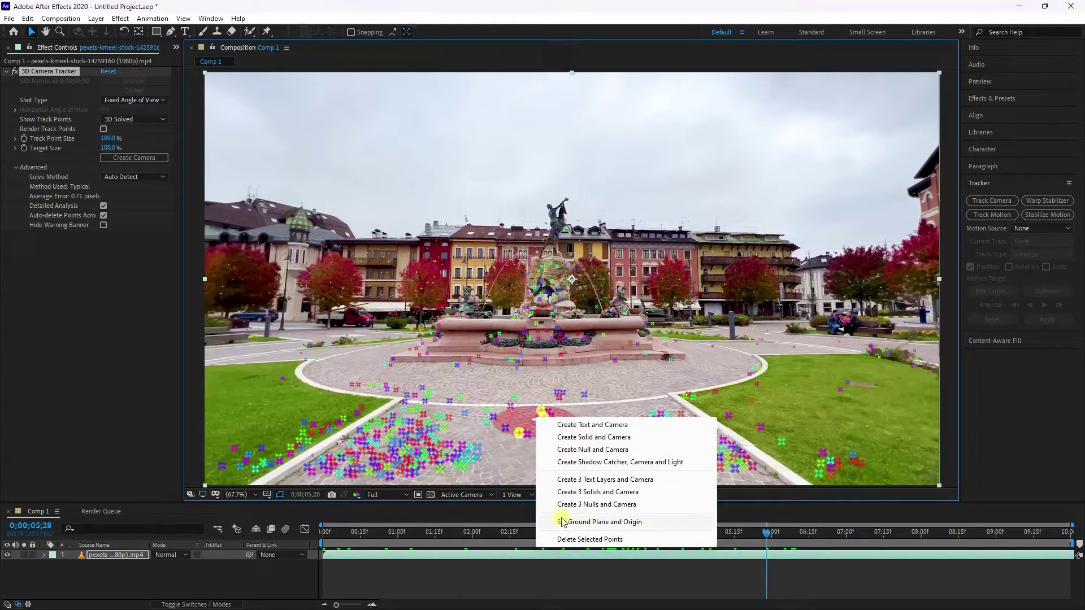
pyautogui.click(598, 523)
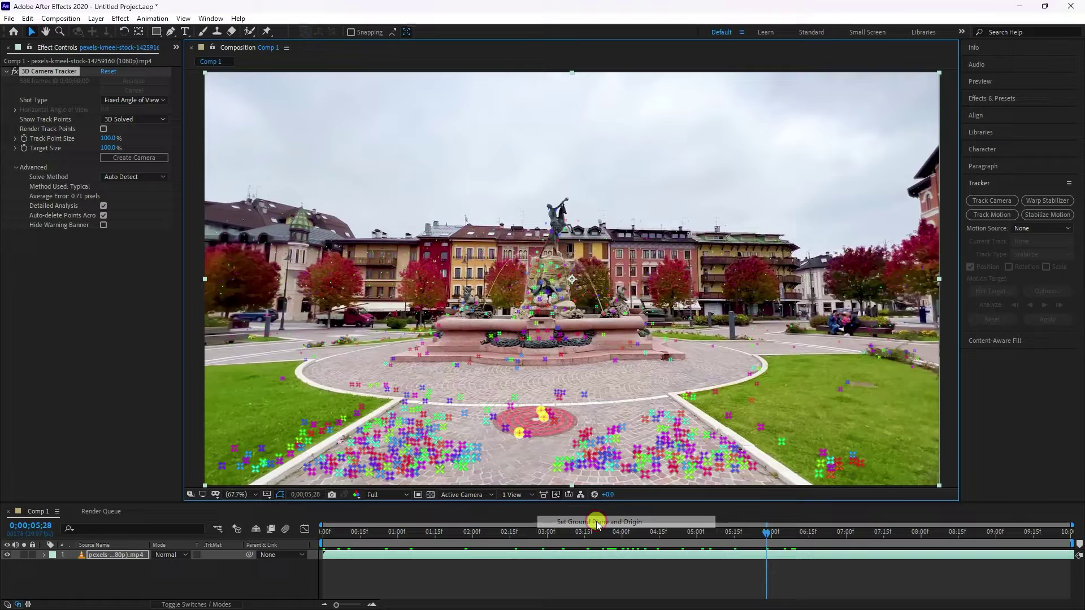
pyautogui.rightClick(532, 421)
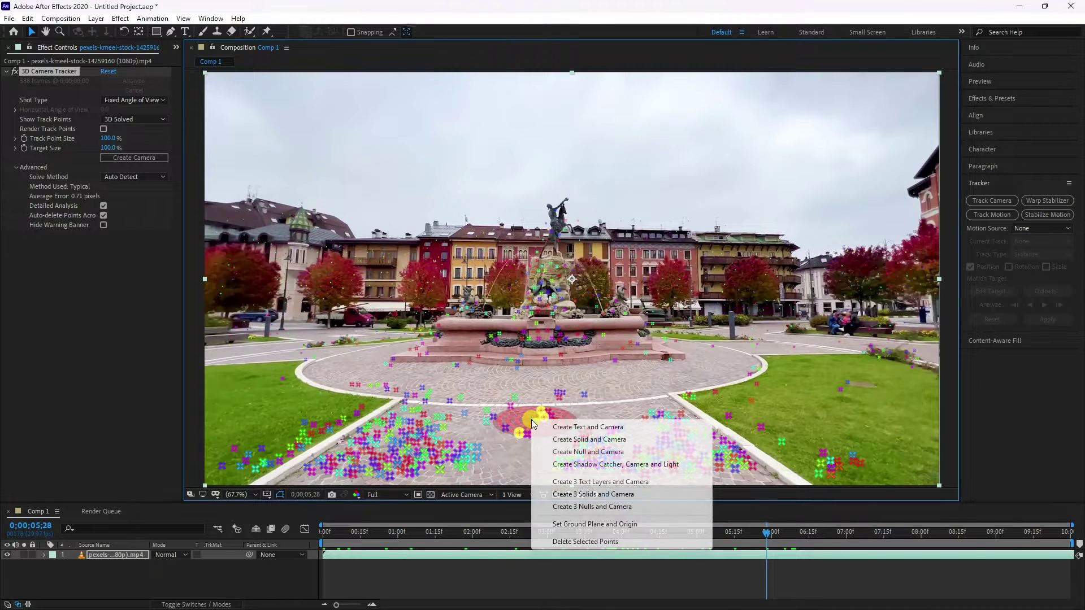
pyautogui.click(586, 442)
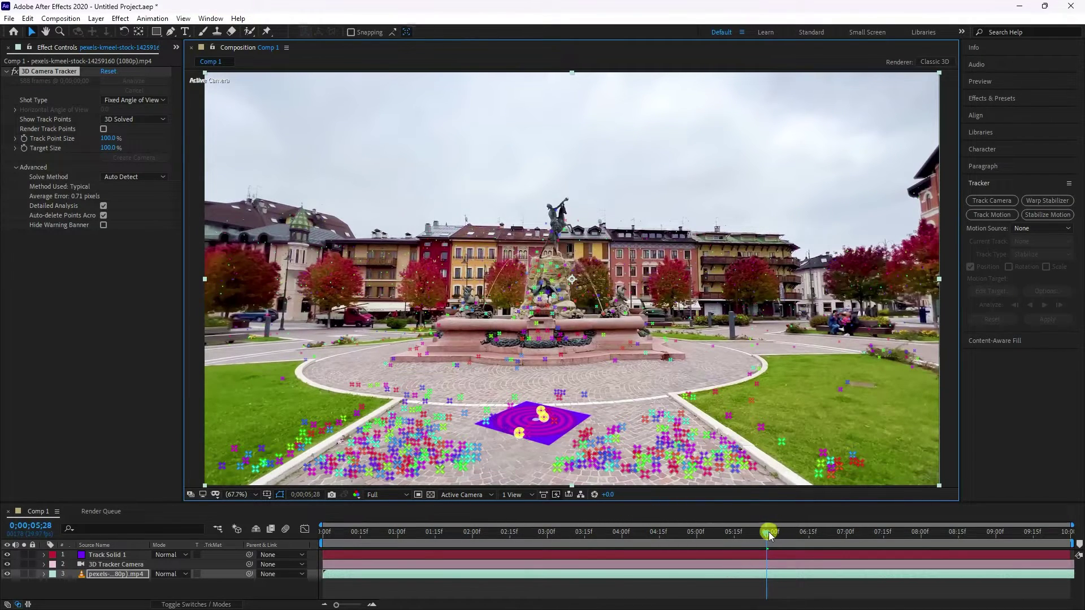
# Preview the composition from the first frame to check how the solid sticks to the ground
pyautogui.moveTo(768, 534); pyautogui.dragTo(257, 582)
pyautogui.click(981, 82)
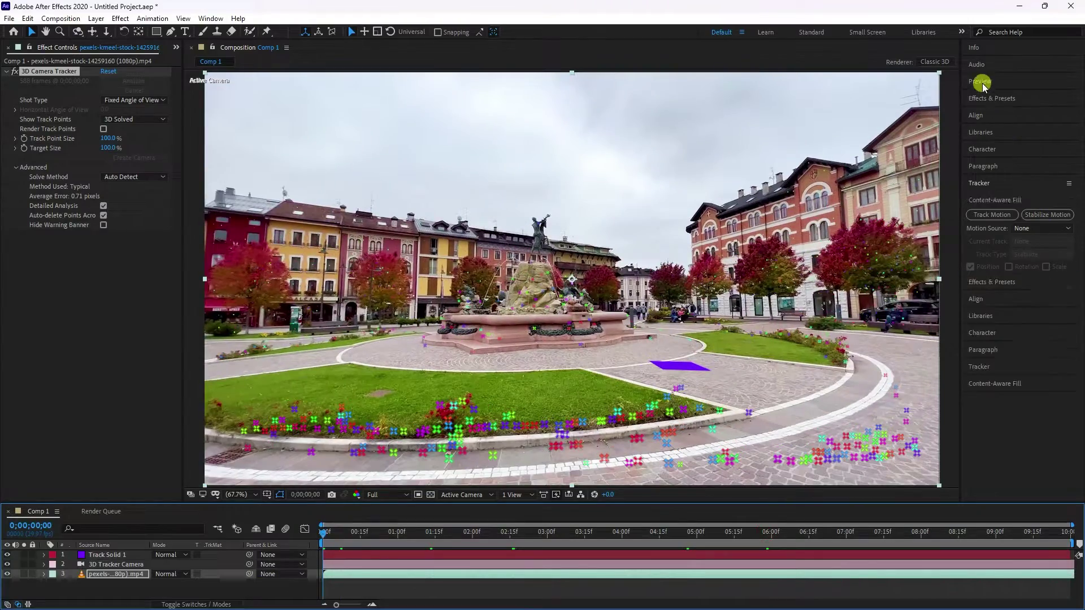
pyautogui.click(1017, 97)
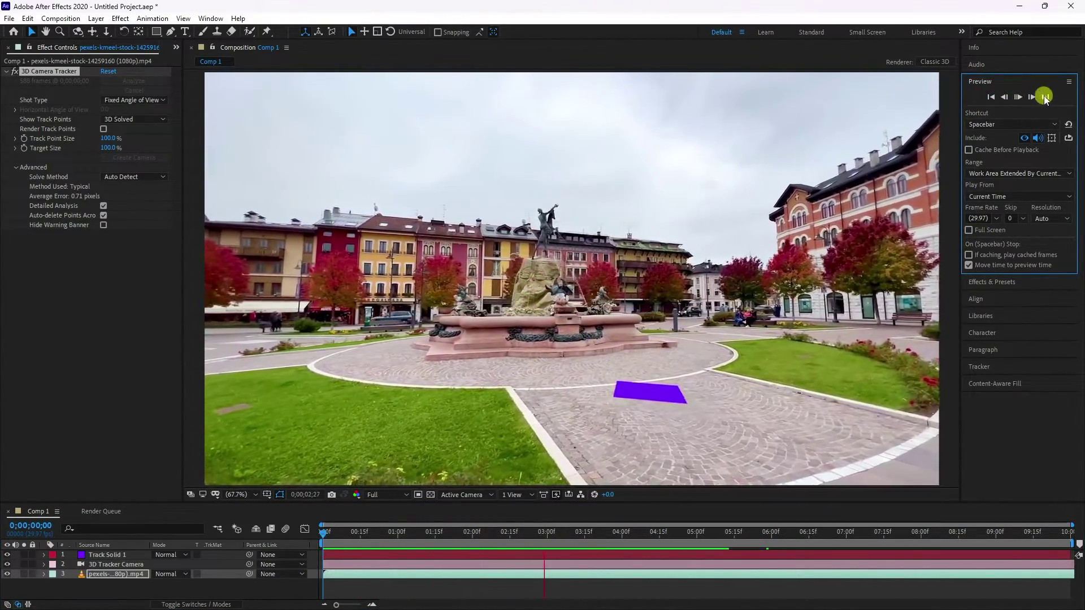
pyautogui.click(607, 424)
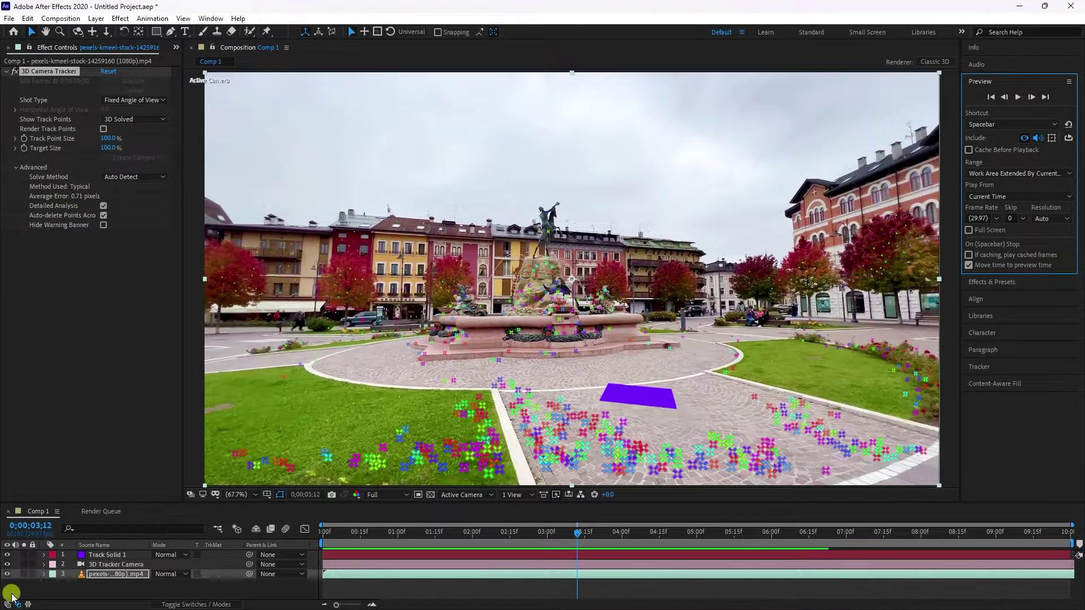
# Set the scale of the Track Solid 1 layer to 300%
pyautogui.click(103, 556)
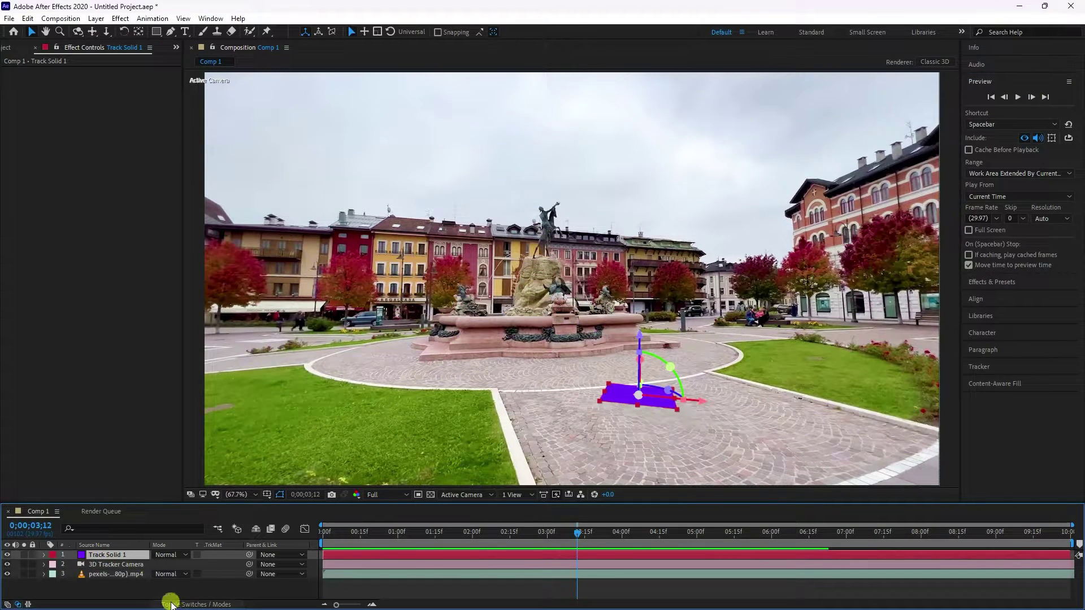
pyautogui.press('s')
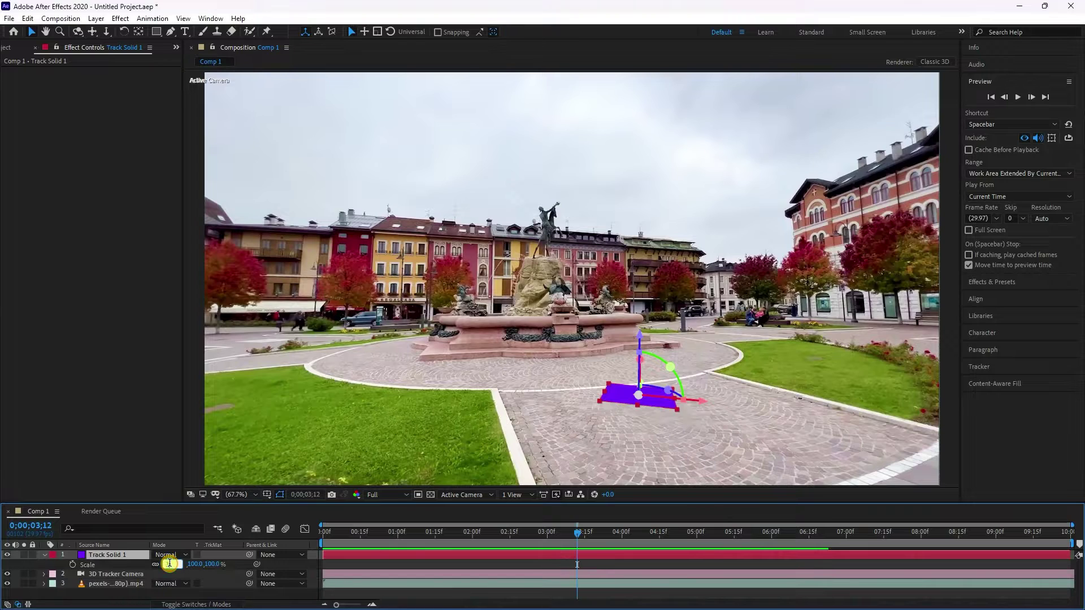
pyautogui.write('300')
pyautogui.press('Return')
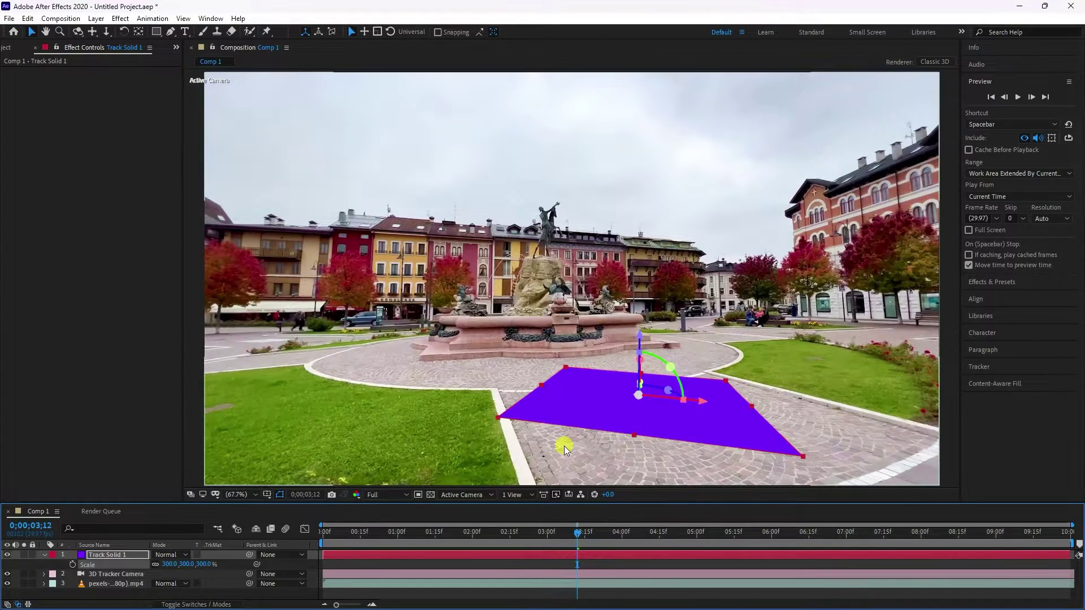
# Play the composition from the beginning to check the enlarged solid against the pavement
pyautogui.moveTo(574, 541); pyautogui.dragTo(189, 555)
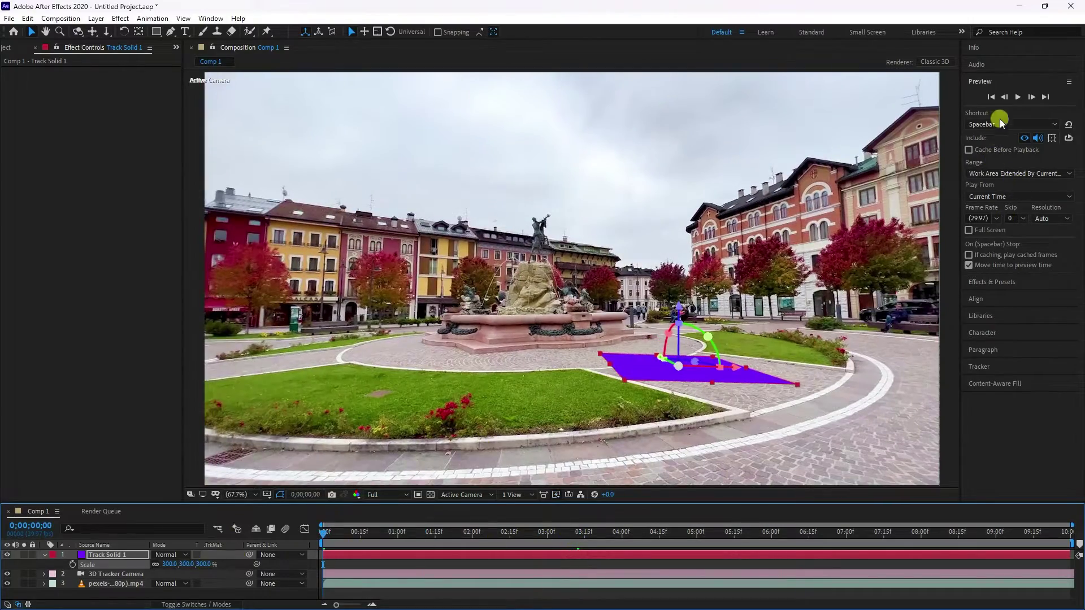
pyautogui.click(1018, 97)
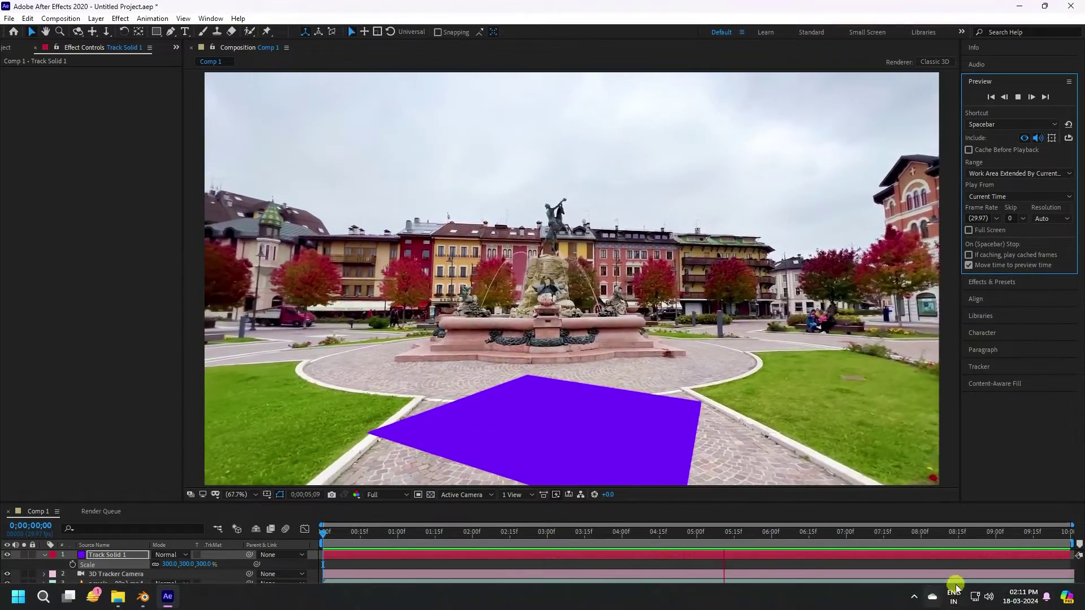
pyautogui.click(1017, 97)
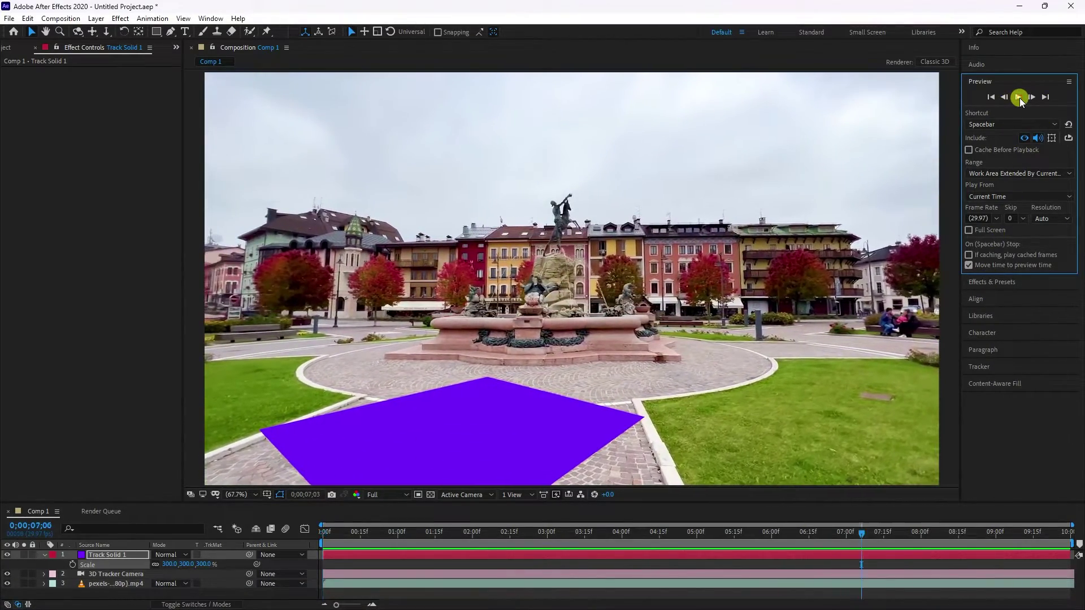
# Set the scale of the Track Solid 1 layer to 250%
pyautogui.click(167, 565)
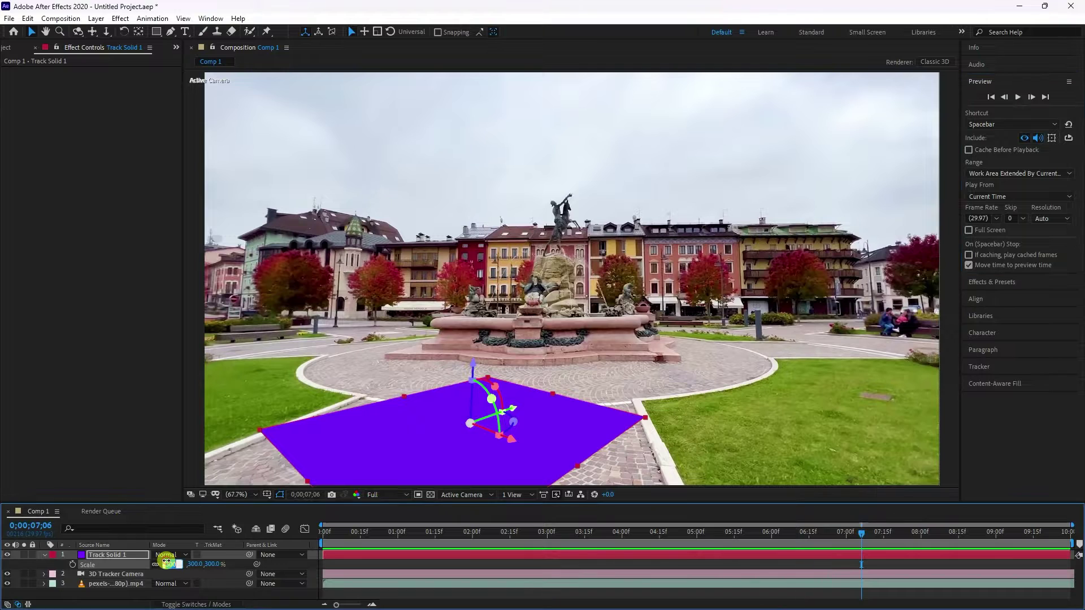
pyautogui.write('250')
pyautogui.press('Return')
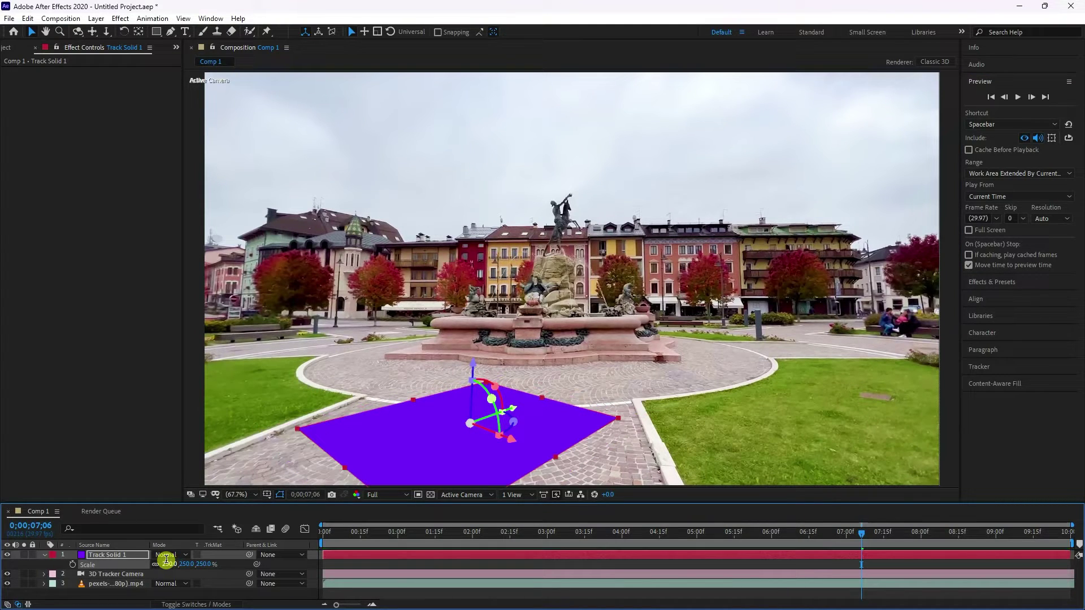
# Play the composition from the first frame to check the resized solid against the pavement, and stop playback
pyautogui.click(1017, 98)
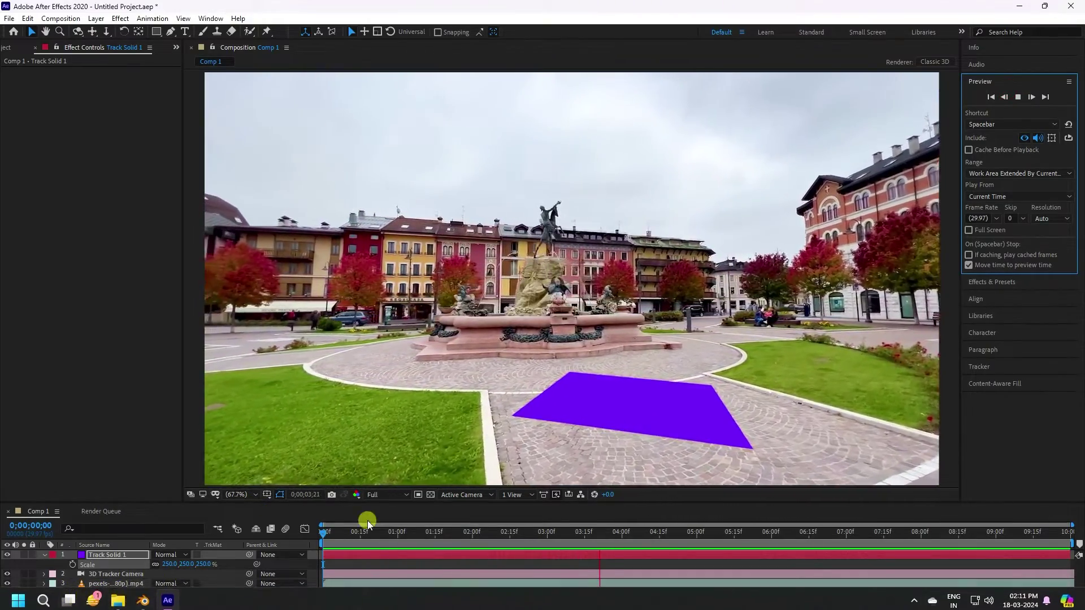
pyautogui.click(1016, 82)
pyautogui.click(1003, 81)
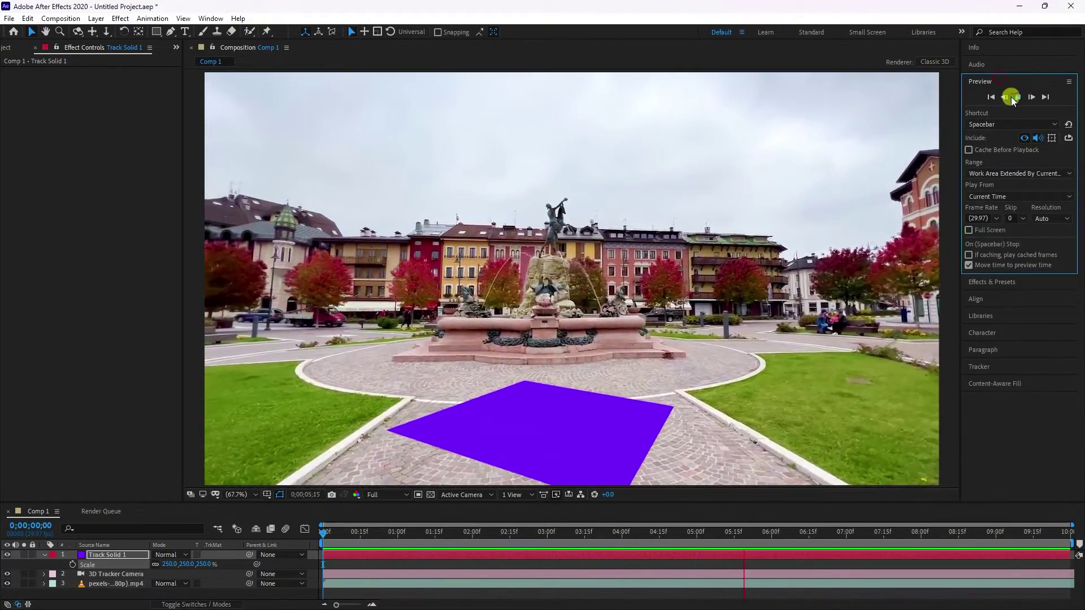
pyautogui.click(1014, 97)
# Copy the Anchor Point, Position, Scale and Orientation properties of the Track Solid 1 layer at the first frame
pyautogui.click(45, 555)
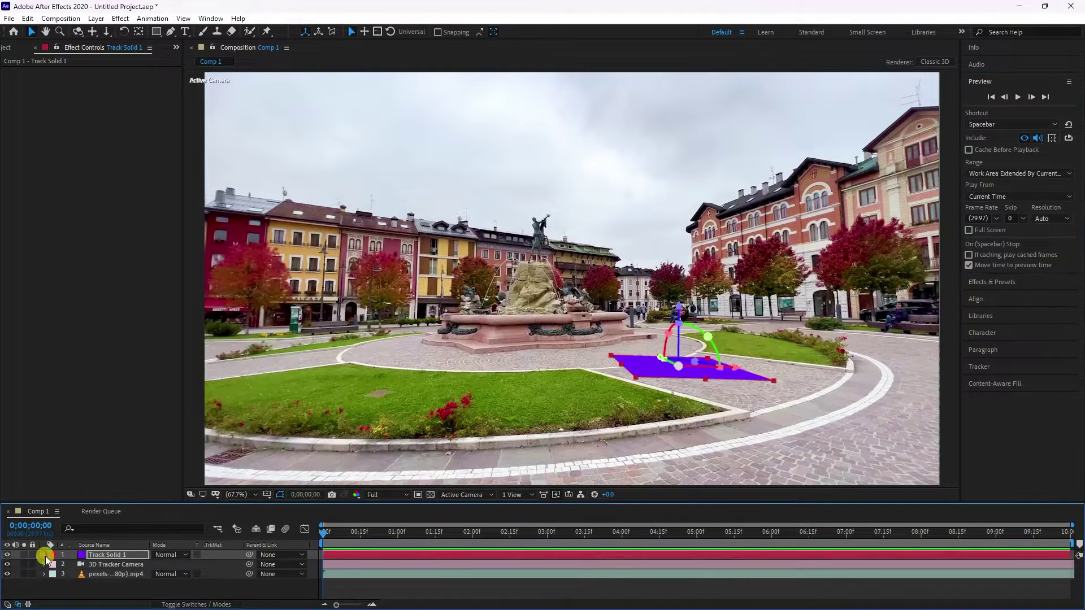
pyautogui.click(44, 555)
pyautogui.moveTo(122, 471); pyautogui.dragTo(120, 442)
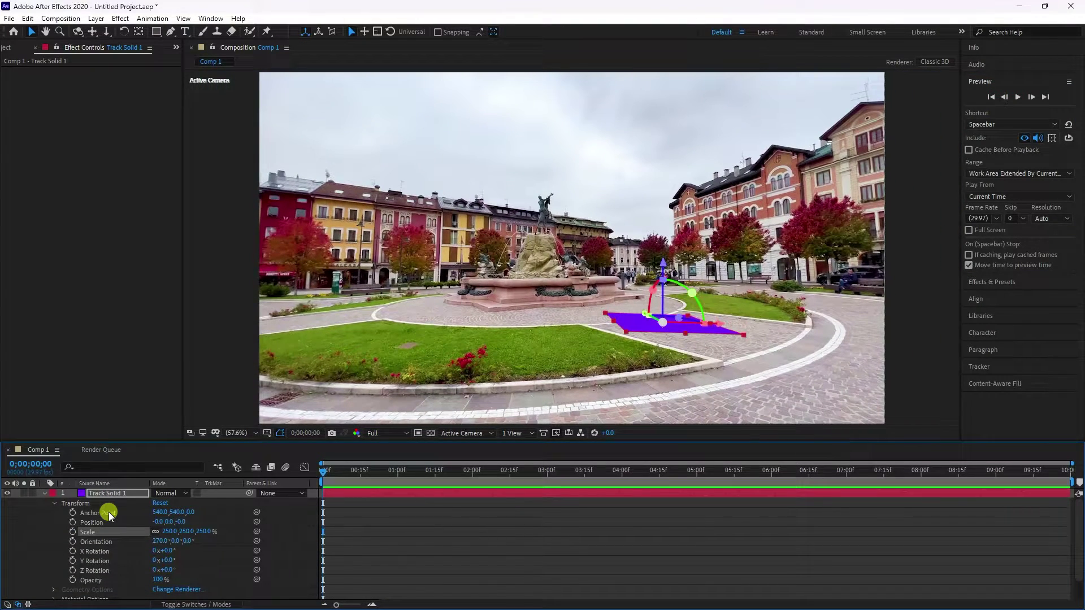
pyautogui.click(101, 514)
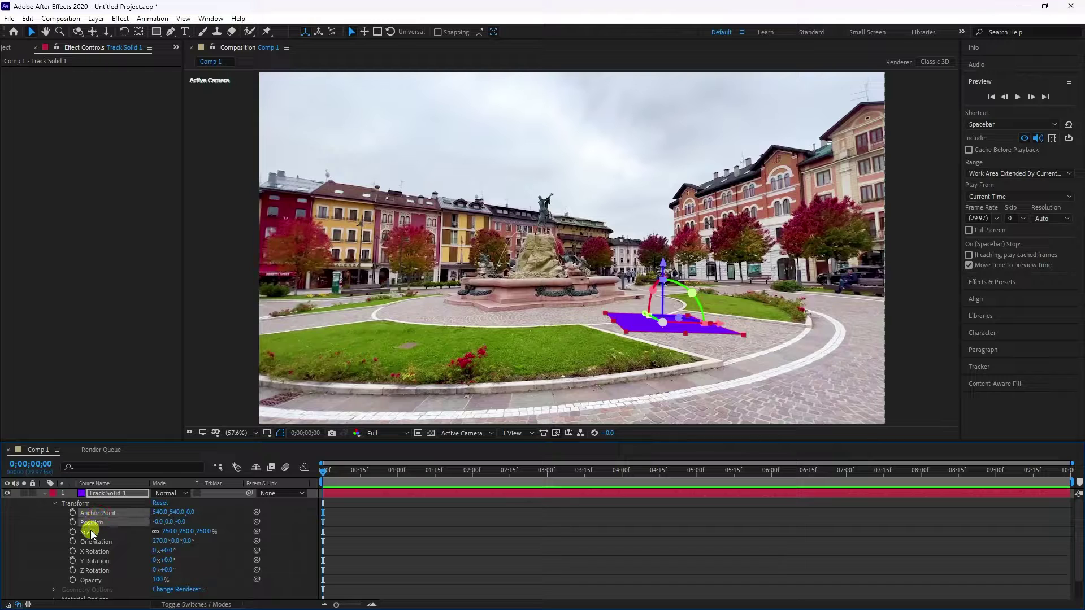
pyautogui.keyDown('shift'); pyautogui.click(96, 541); pyautogui.keyUp('shift')
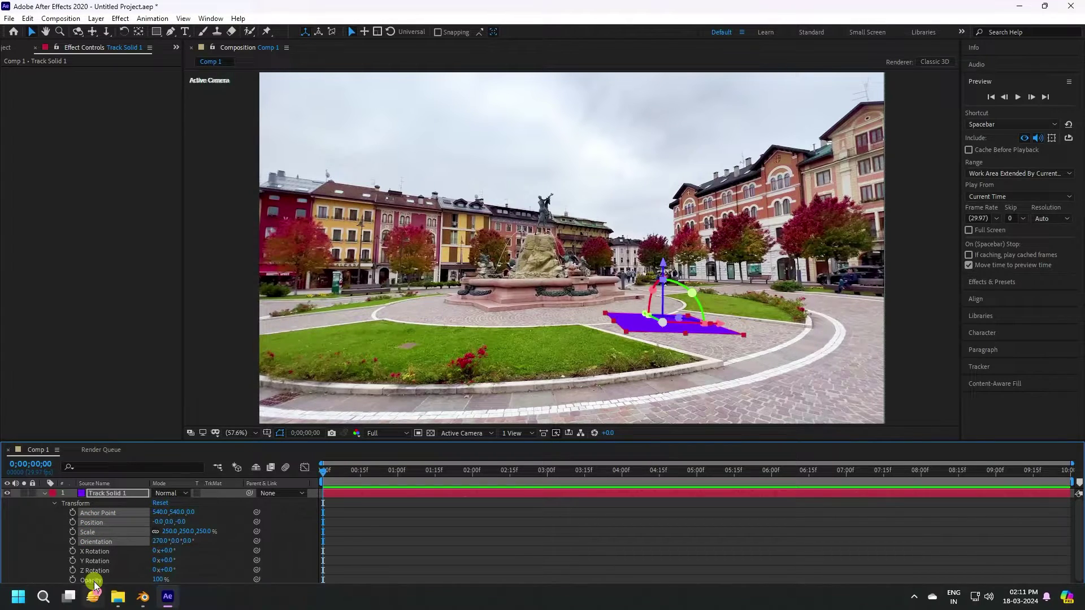
# Switch to Blender and create a plane from the copied solid data with the AE2Blend add-on
pyautogui.click(139, 596)
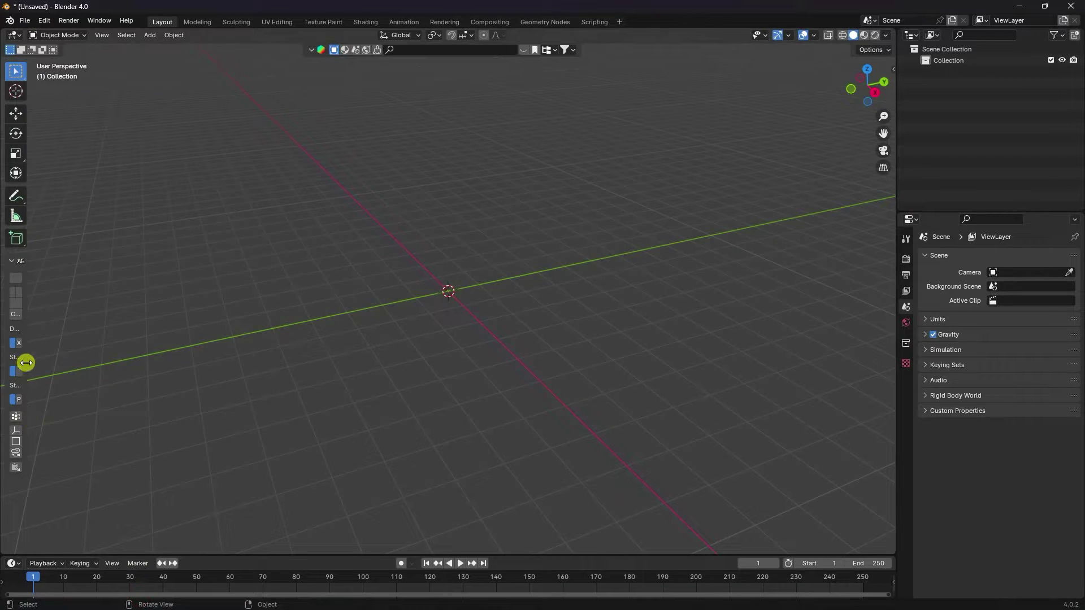
pyautogui.moveTo(24, 362); pyautogui.dragTo(75, 361)
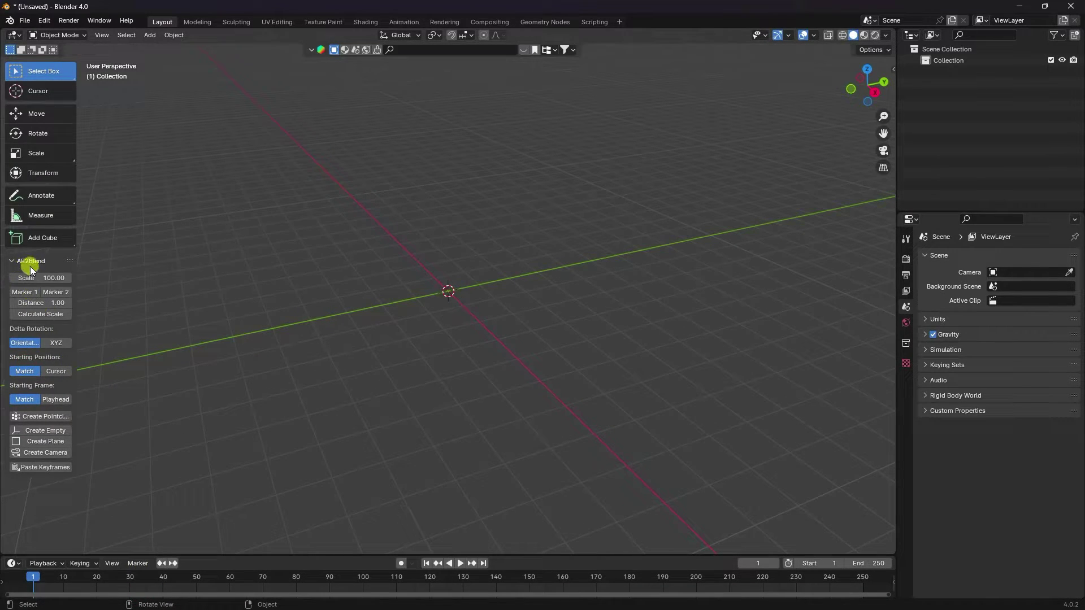
pyautogui.click(34, 439)
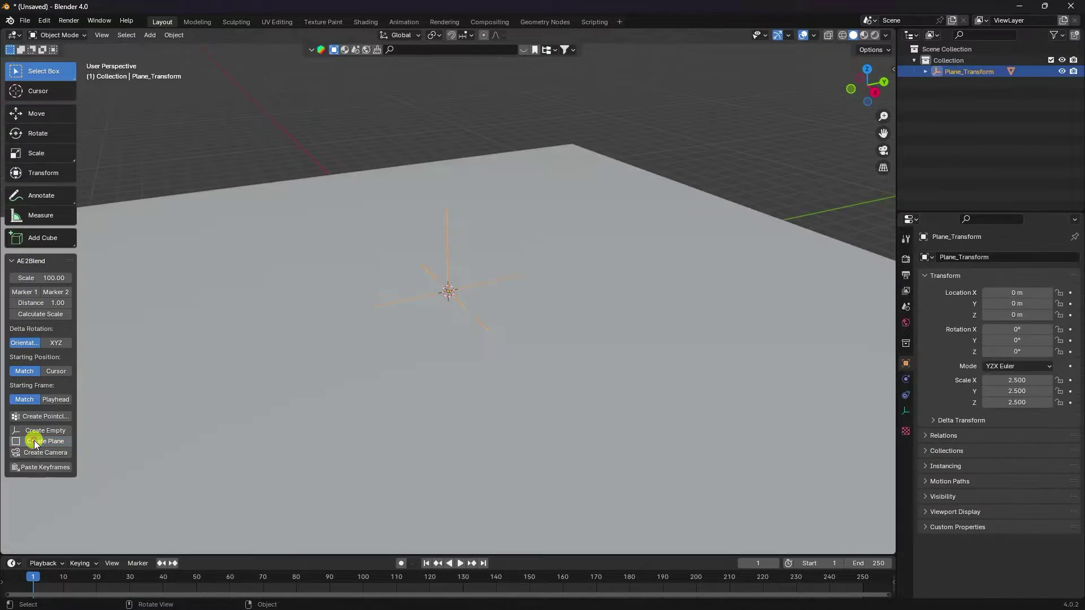
pyautogui.scroll(-3, 435, 301)
pyautogui.moveTo(435, 300); pyautogui.dragTo(517, 294, button='middle')
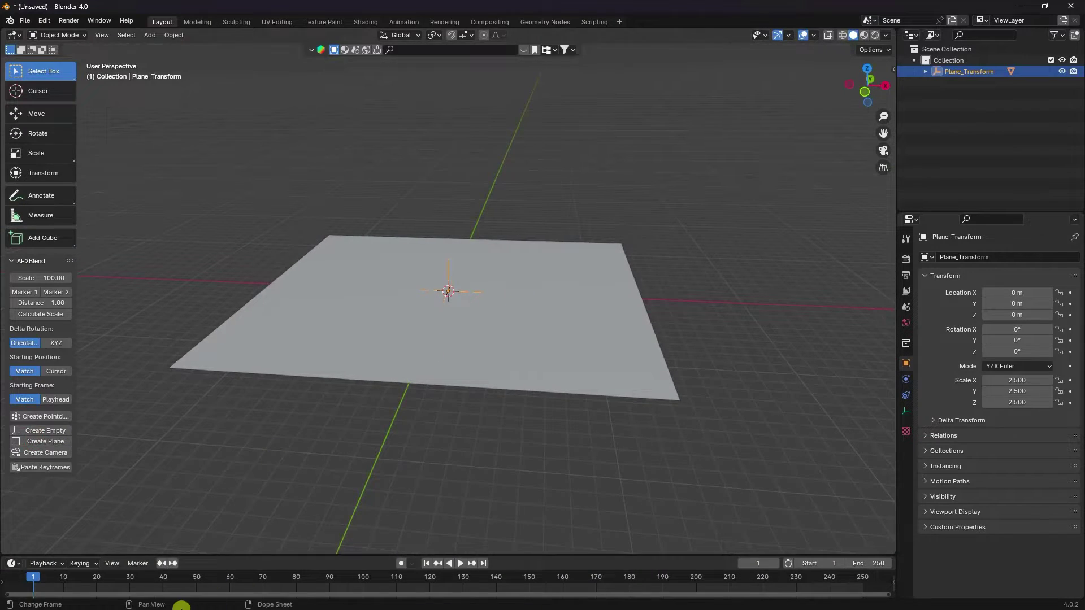
# Switch back to After Effects and copy the Position and Orientation keyframes of the 3D Tracker Camera layer
pyautogui.click(154, 599)
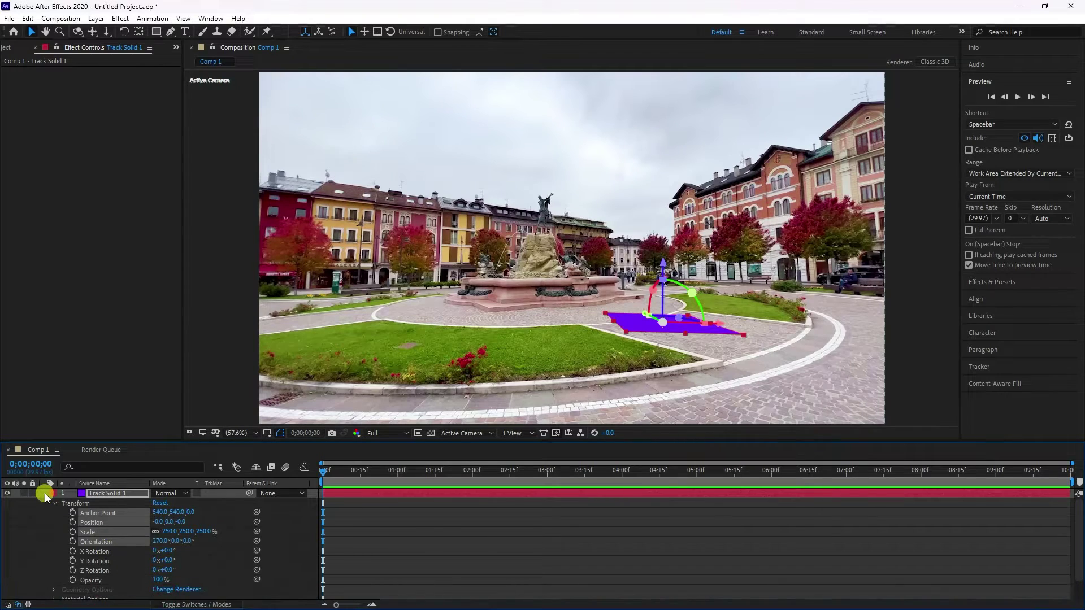
pyautogui.click(45, 493)
pyautogui.click(96, 503)
pyautogui.click(45, 503)
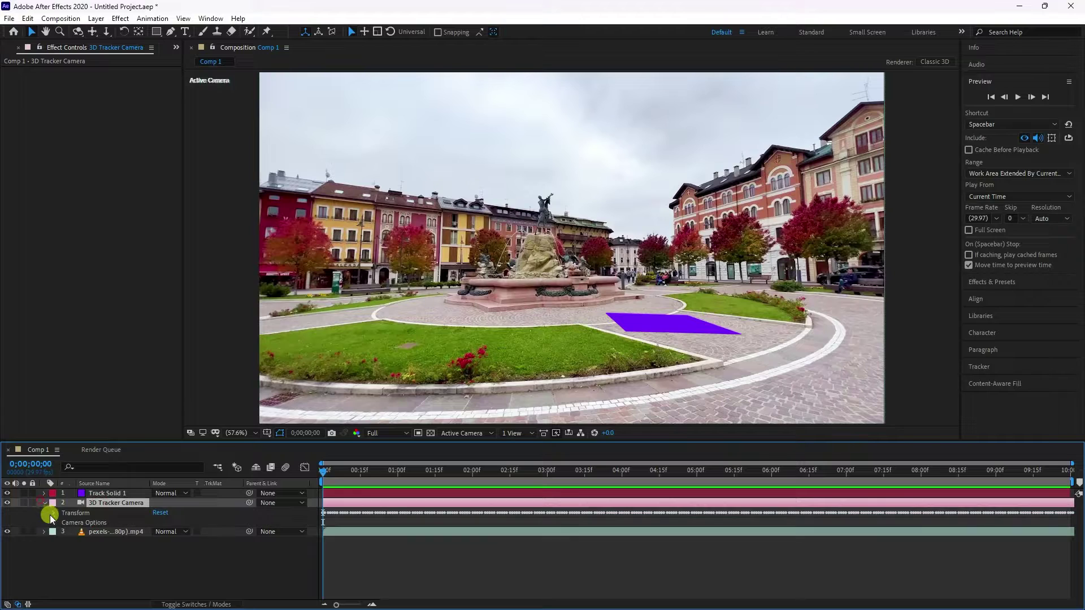
pyautogui.click(54, 513)
pyautogui.click(100, 523)
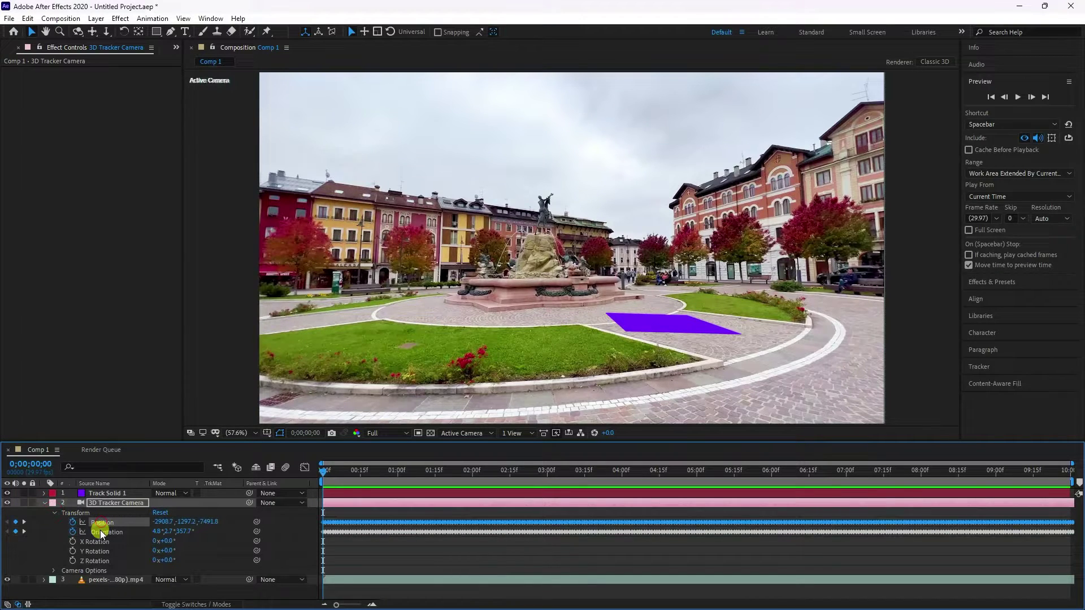
pyautogui.keyDown('shift'); pyautogui.click(100, 532); pyautogui.keyUp('shift')
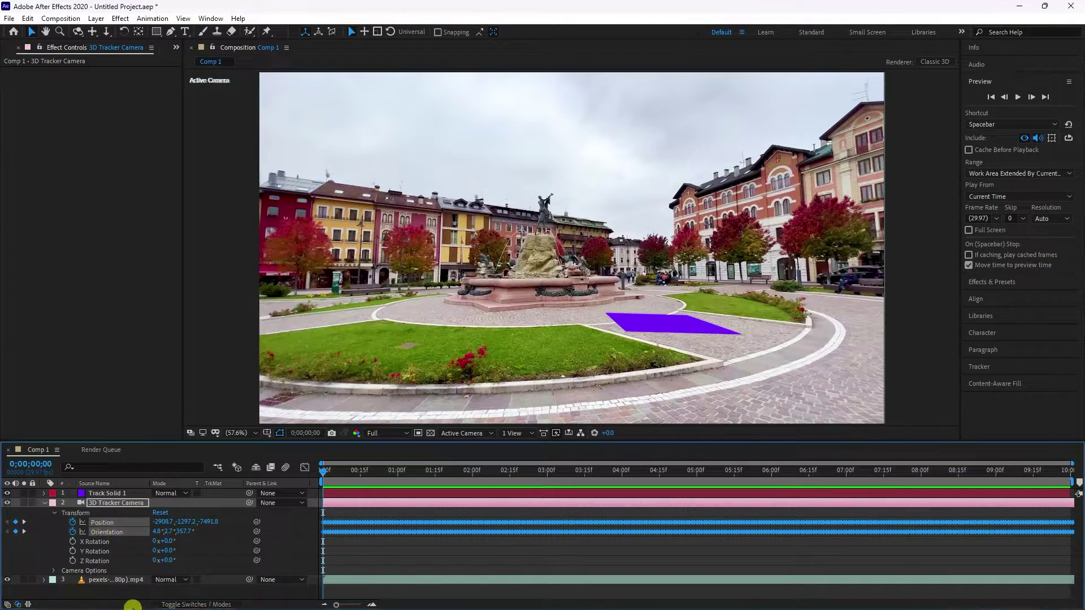
# Return to Blender and create an animated camera from the copied tracker keyframes with AE2Blend
pyautogui.click(118, 596)
pyautogui.click(143, 596)
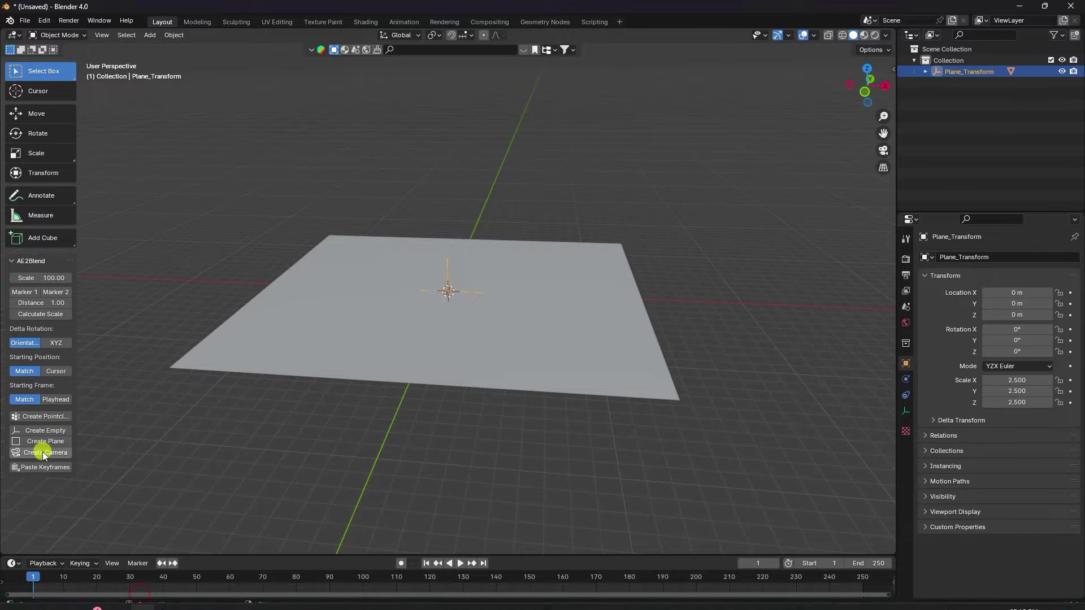
pyautogui.click(42, 452)
pyautogui.moveTo(314, 347); pyautogui.dragTo(154, 252, button='middle')
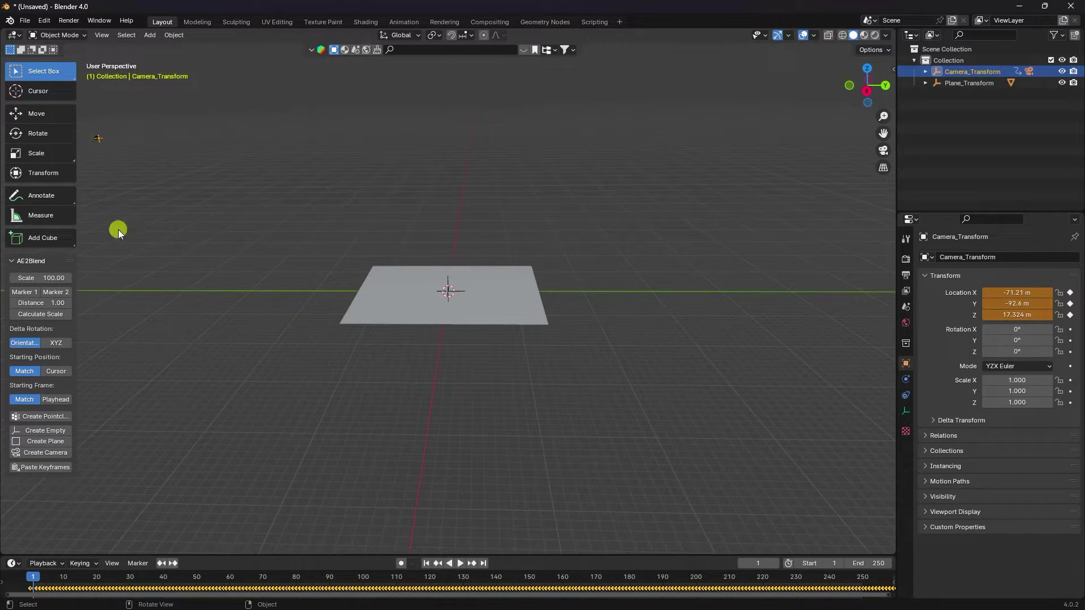
# Select Camera_Transform and shift all its keyframes so that the animation starts at frame 1
pyautogui.click(290, 551)
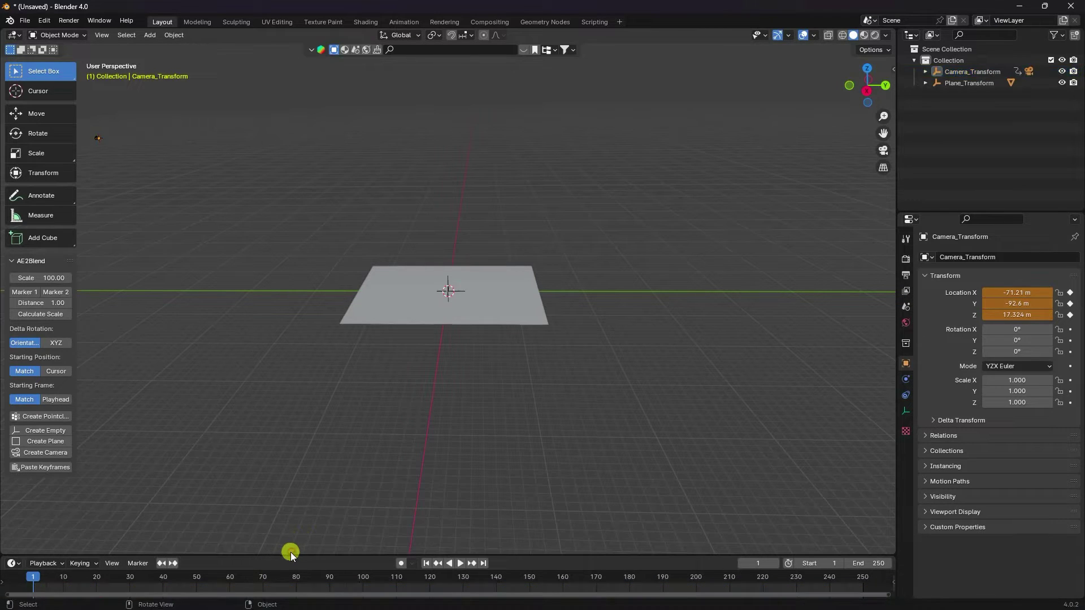
pyautogui.moveTo(291, 556); pyautogui.dragTo(298, 542)
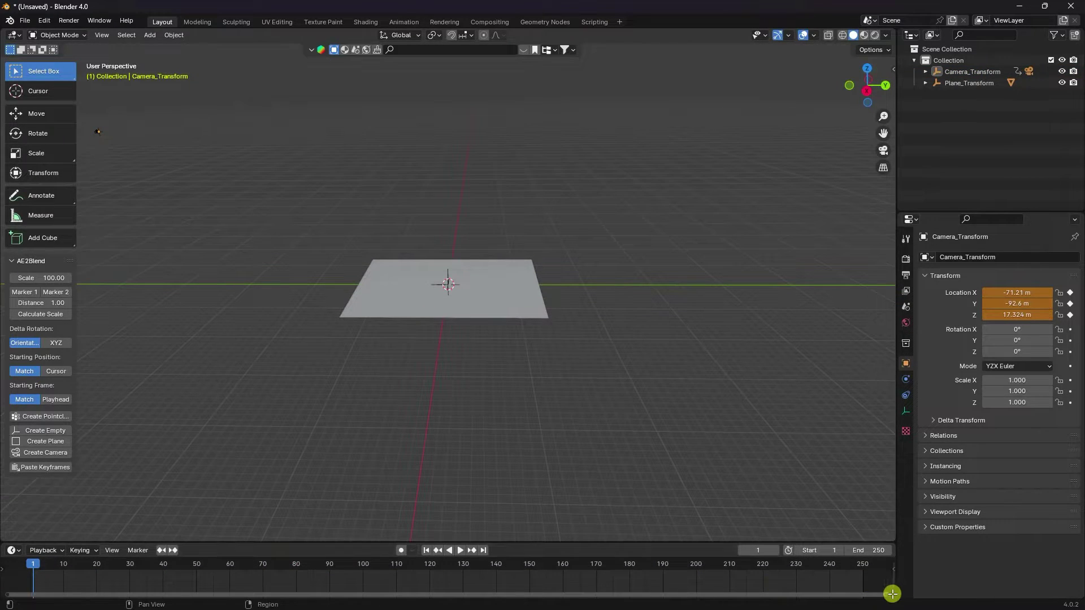
pyautogui.moveTo(807, 594); pyautogui.dragTo(183, 593)
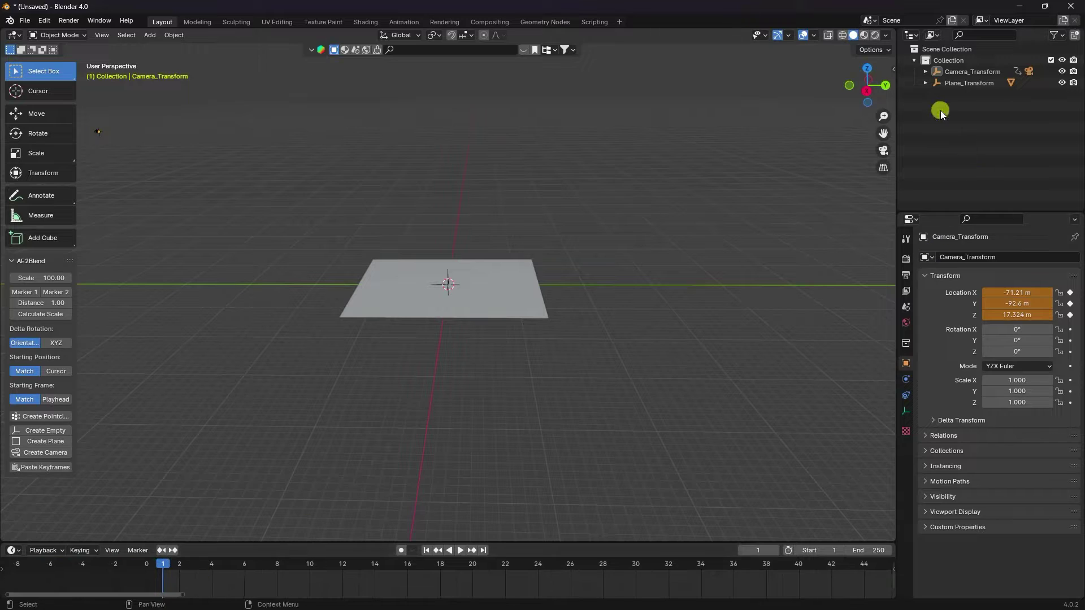
pyautogui.click(977, 71)
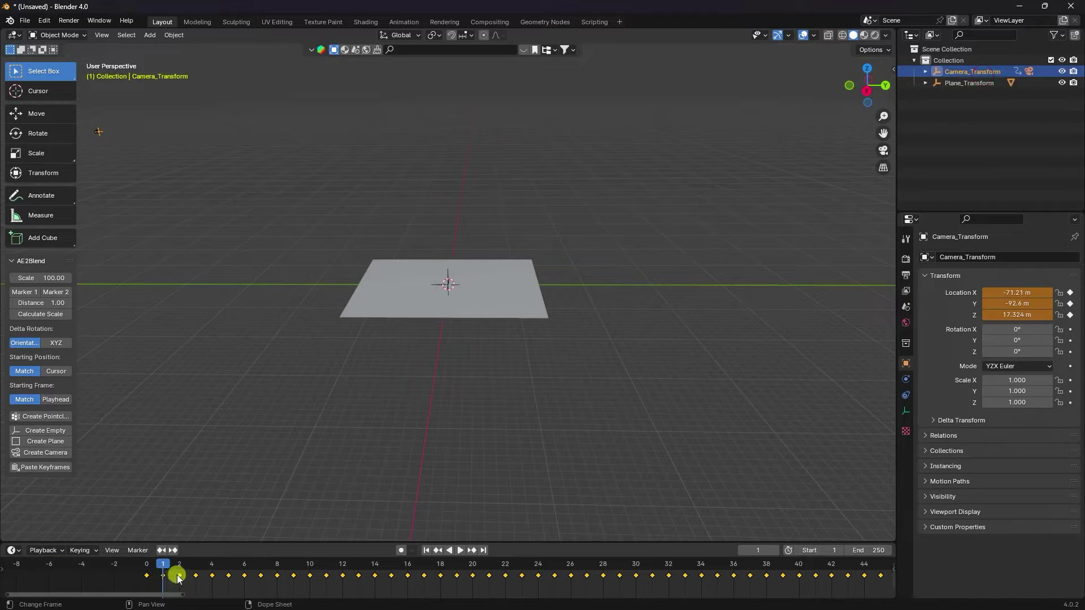
pyautogui.moveTo(178, 576); pyautogui.dragTo(949, 591)
# Set the scene's end frame to 300 and fit the timeline to the full frame range
pyautogui.click(871, 550)
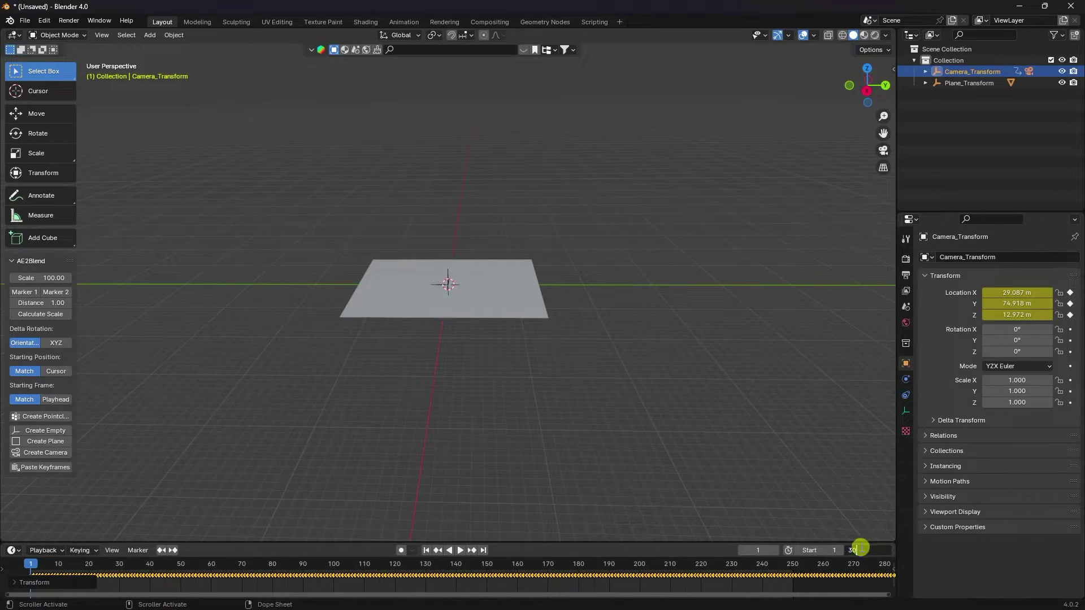
pyautogui.press('Return')
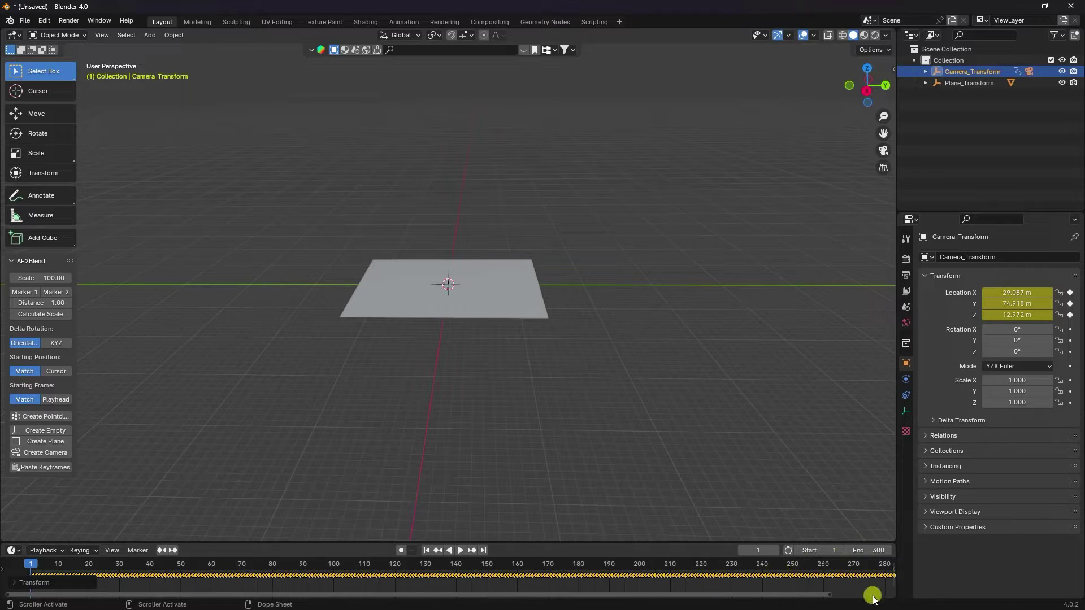
pyautogui.moveTo(829, 597); pyautogui.dragTo(938, 591)
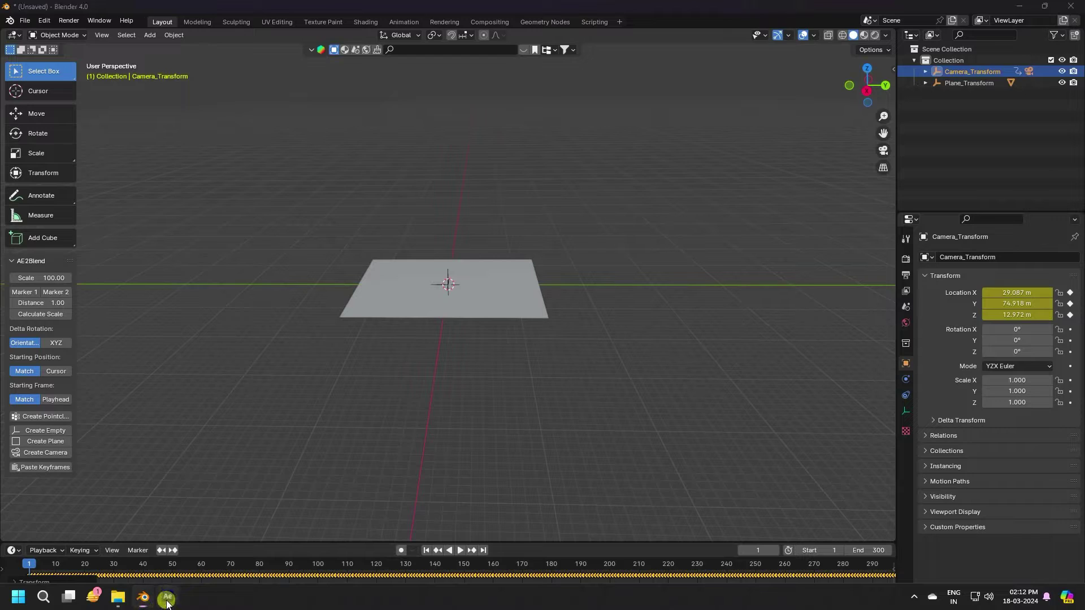
# Switch to After Effects and copy the focal length from the 3D Tracker Camera's settings
pyautogui.click(169, 600)
pyautogui.click(44, 503)
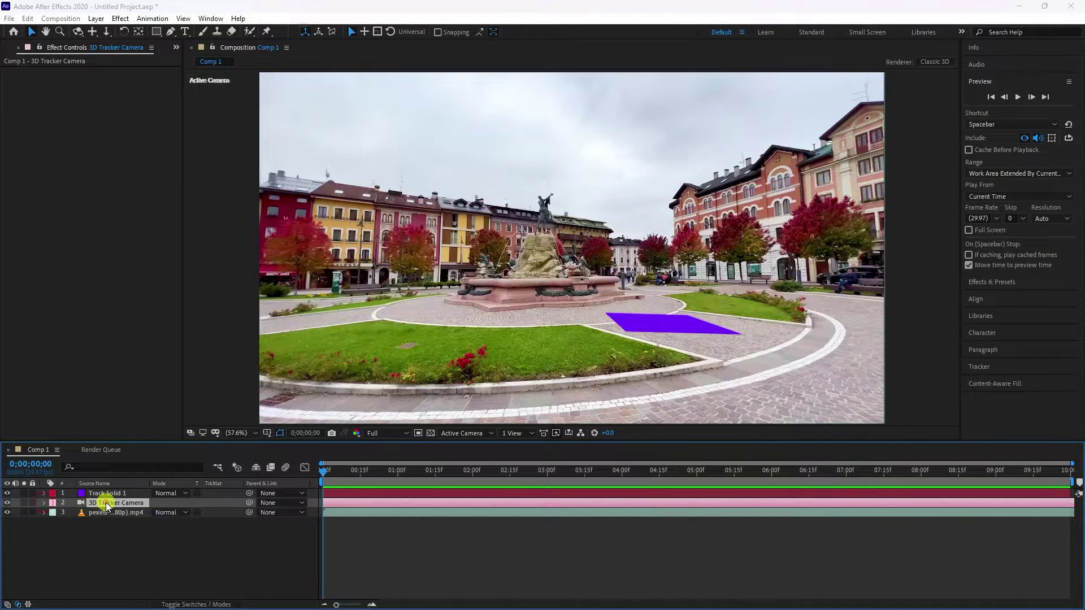
pyautogui.doubleClick(108, 503)
pyautogui.click(481, 335)
pyautogui.hotkey('ctrl', 'c')
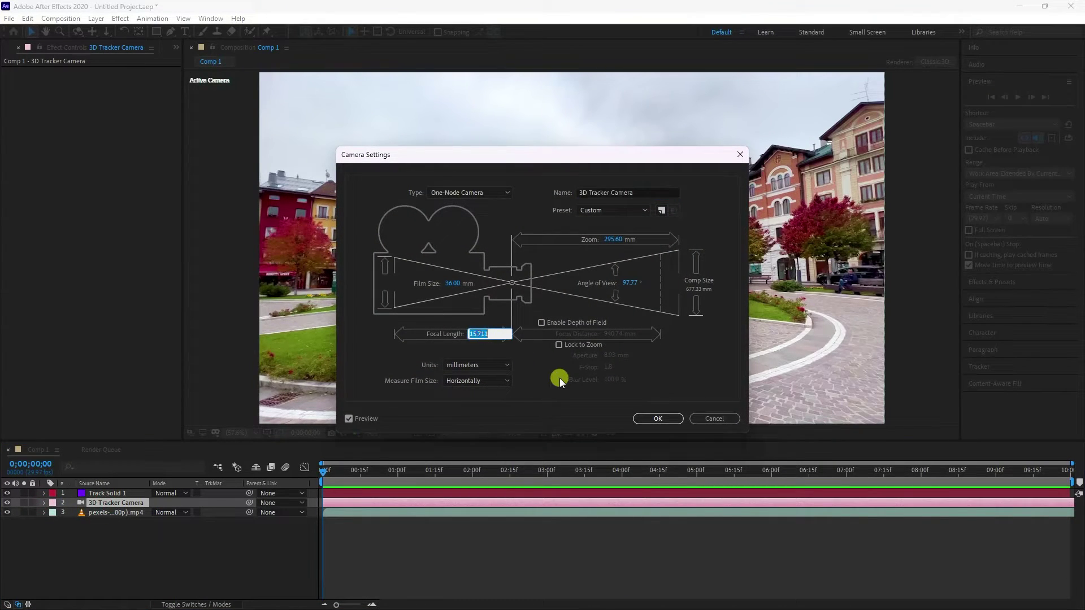
pyautogui.click(649, 418)
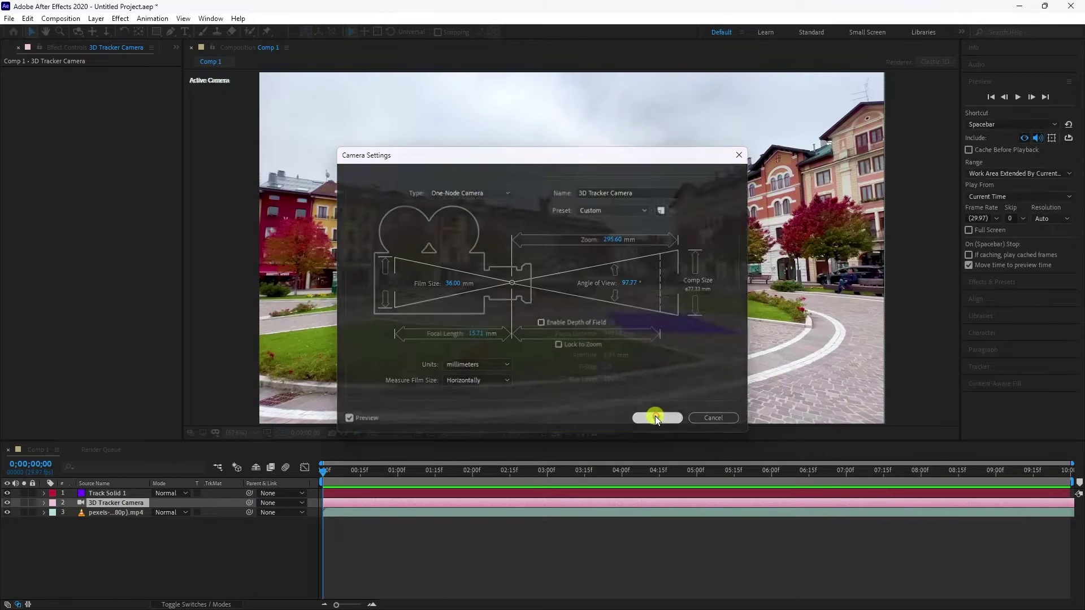
# Return to Blender and set the camera's focal length to the copied 15.711 mm
pyautogui.click(147, 597)
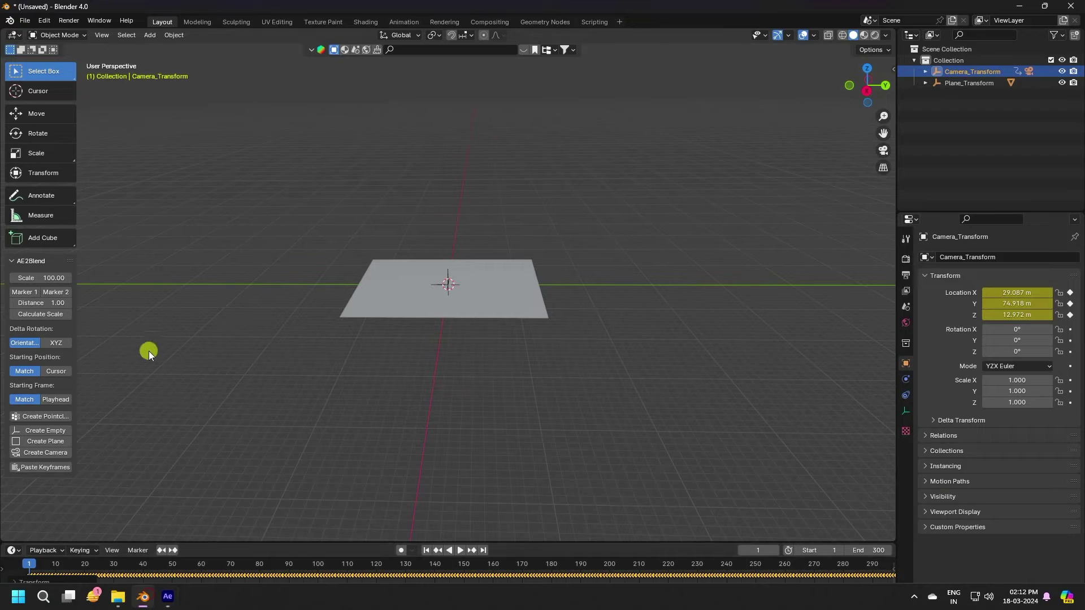
pyautogui.click(906, 411)
pyautogui.click(1018, 310)
pyautogui.hotkey('ctrl', 'v')
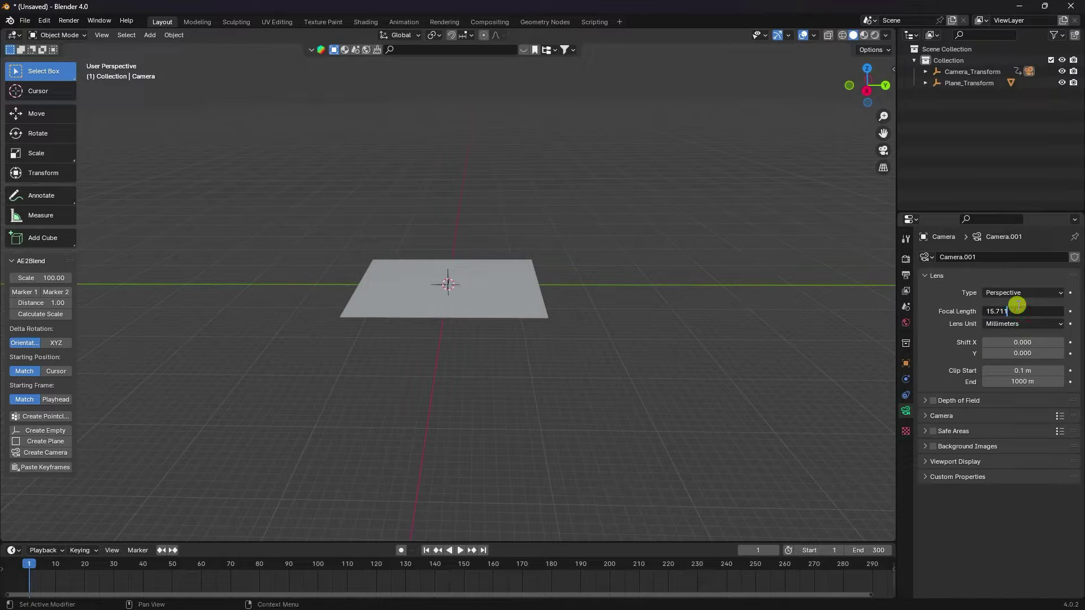
pyautogui.press('Return')
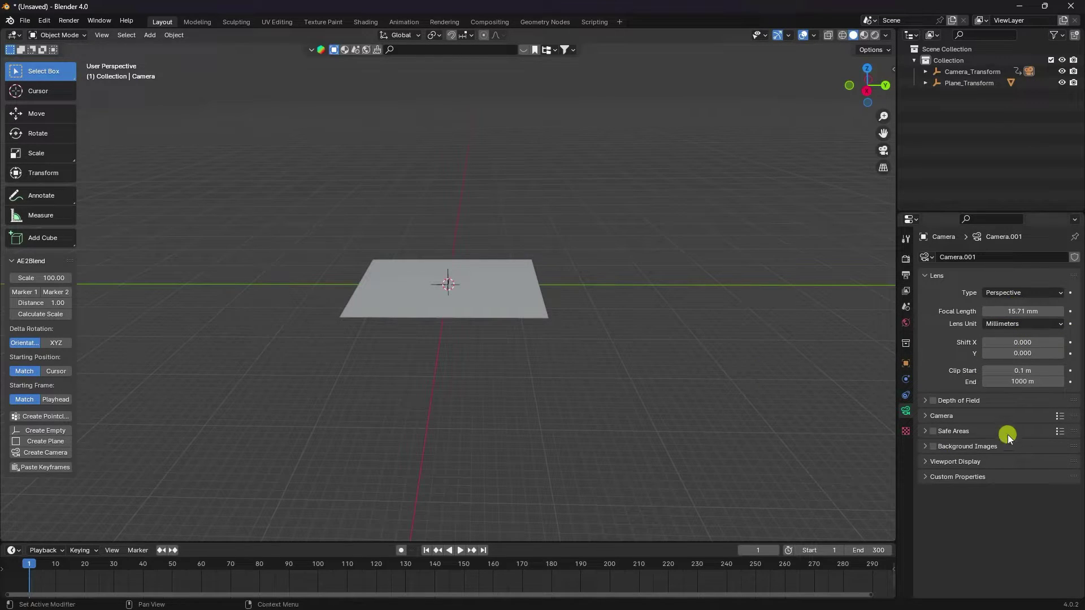
# Enable the camera's background images and load the plaza MP4 from the VFX ^, Headphone desktop folder as a movie clip
pyautogui.click(938, 446)
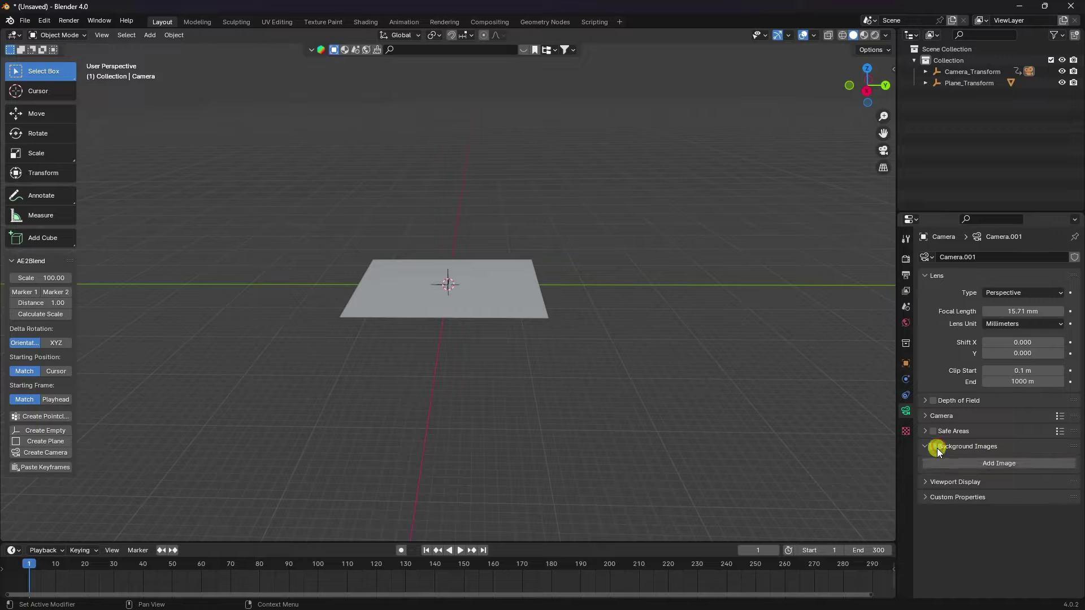
pyautogui.click(980, 463)
pyautogui.click(1038, 493)
pyautogui.click(1033, 526)
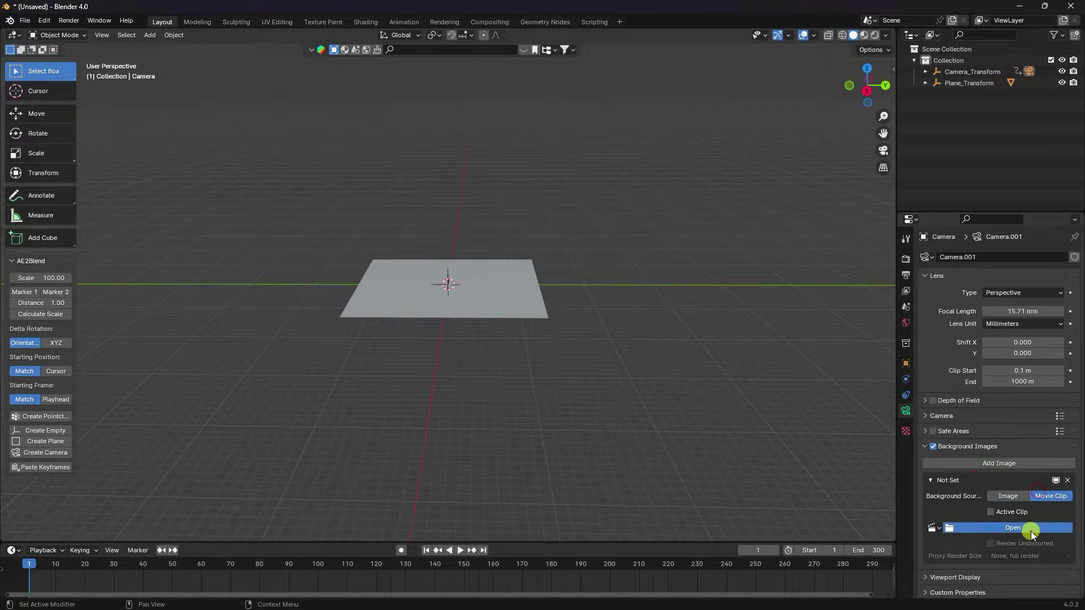
pyautogui.click(194, 242)
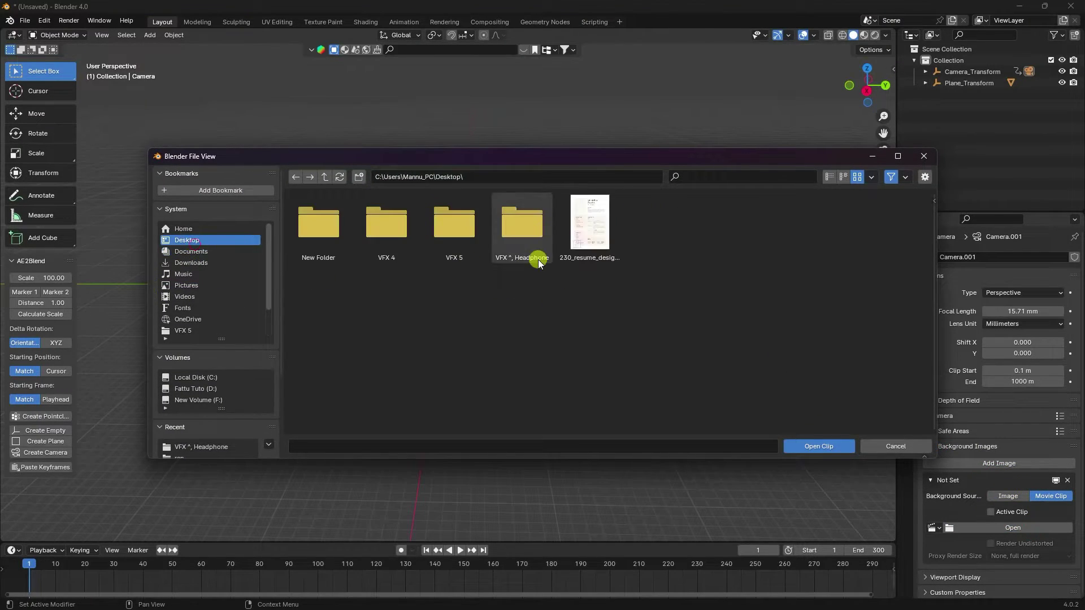
pyautogui.click(538, 216)
pyautogui.doubleClick(538, 215)
pyautogui.doubleClick(579, 233)
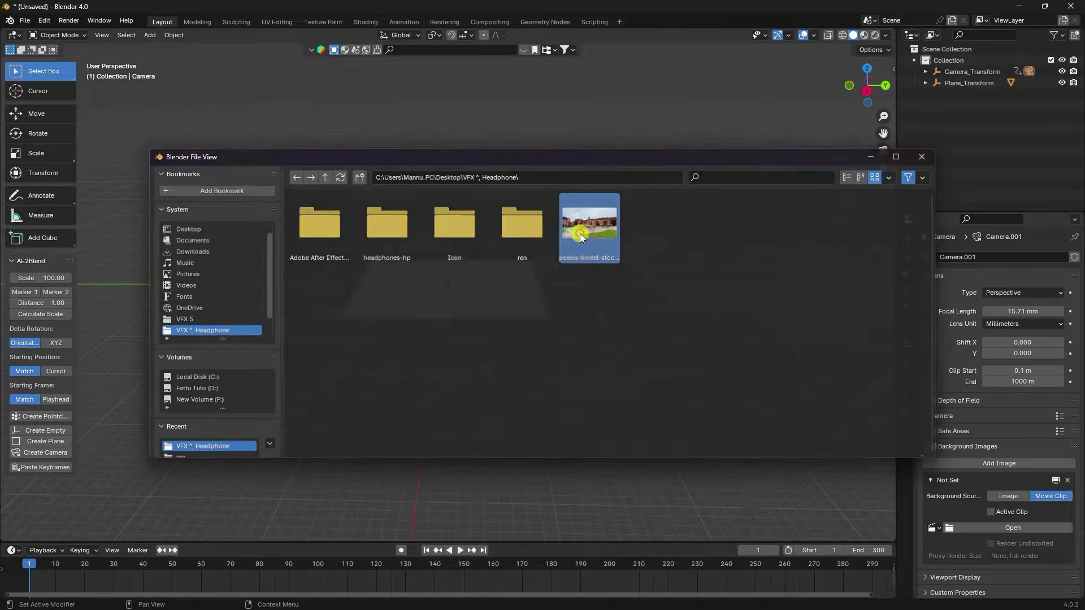
# Look through the camera and set the background clip's opacity to 1.000
pyautogui.press('KP_0')
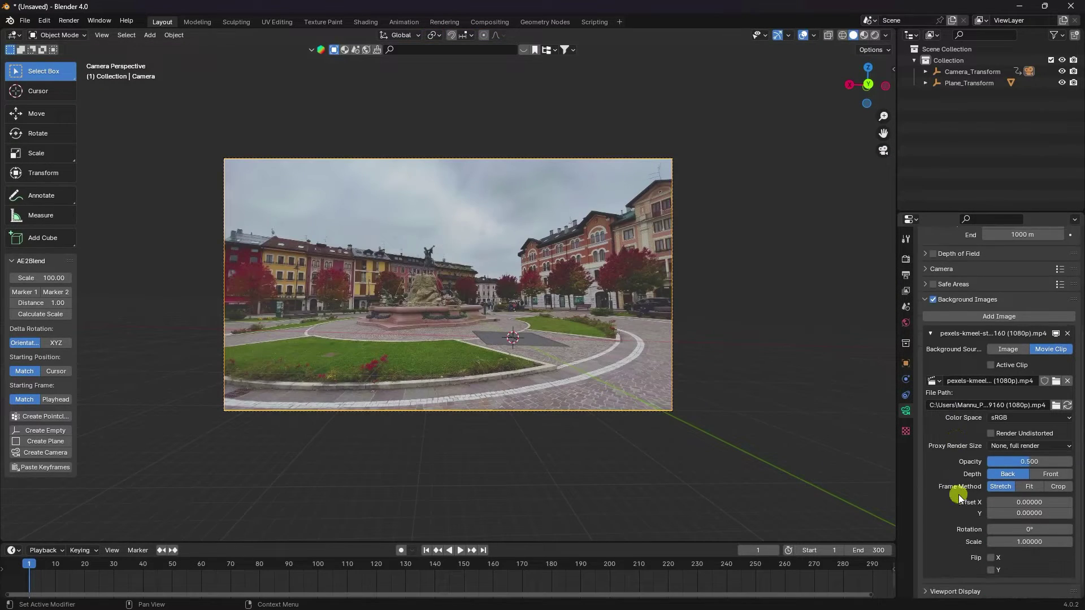
pyautogui.scroll(-5, 959, 494)
pyautogui.moveTo(1033, 466); pyautogui.dragTo(1073, 458)
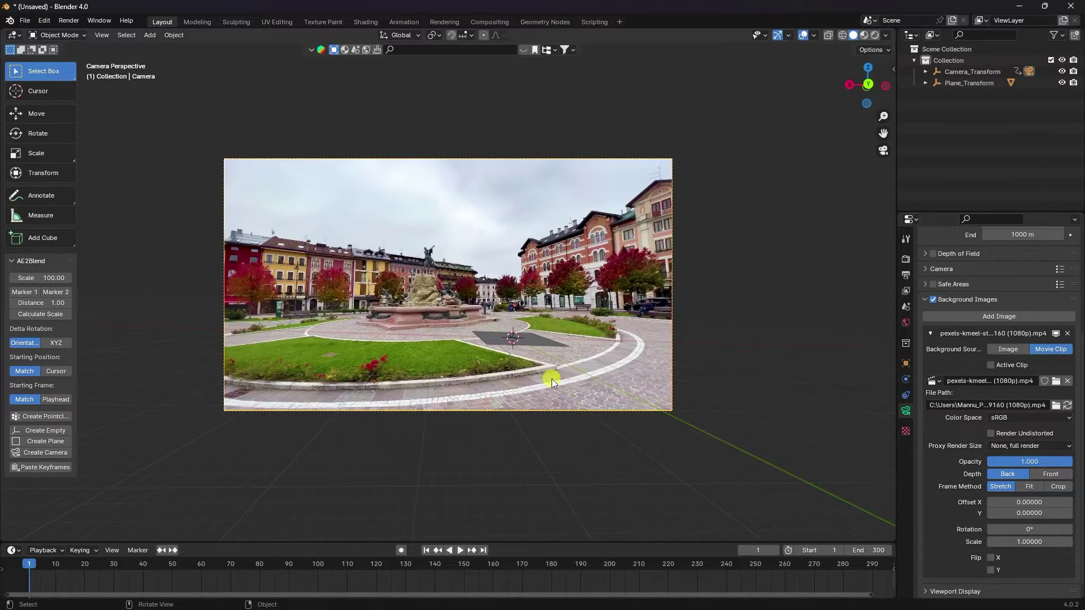
# Play the animation through the camera to examine how the ground plane tracks with the plaza footage
pyautogui.scroll(3, 552, 378)
pyautogui.click(457, 550)
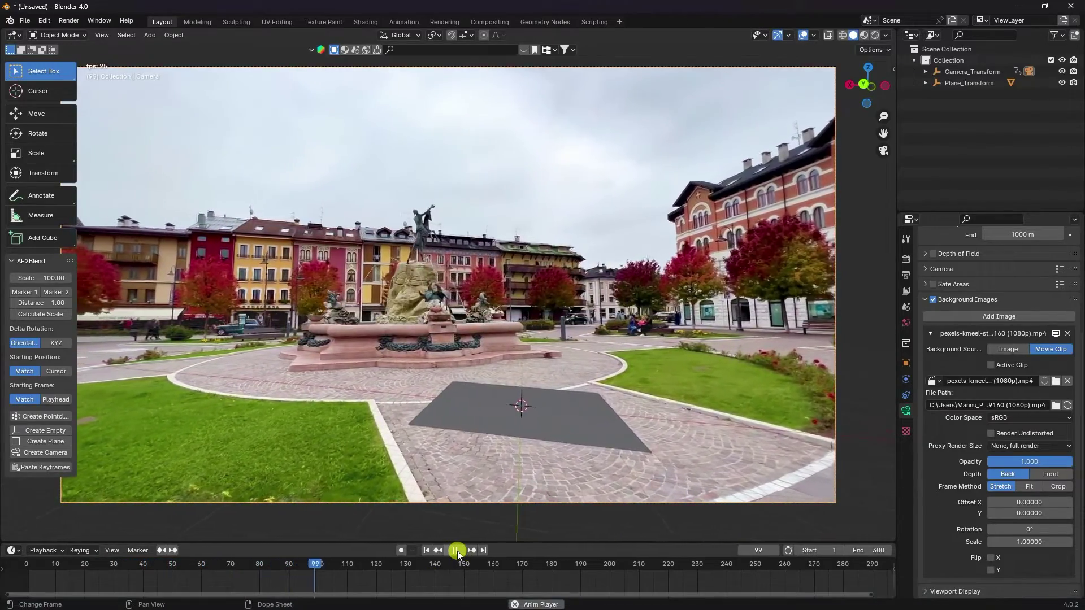
pyautogui.click(457, 551)
pyautogui.moveTo(452, 542); pyautogui.dragTo(452, 558)
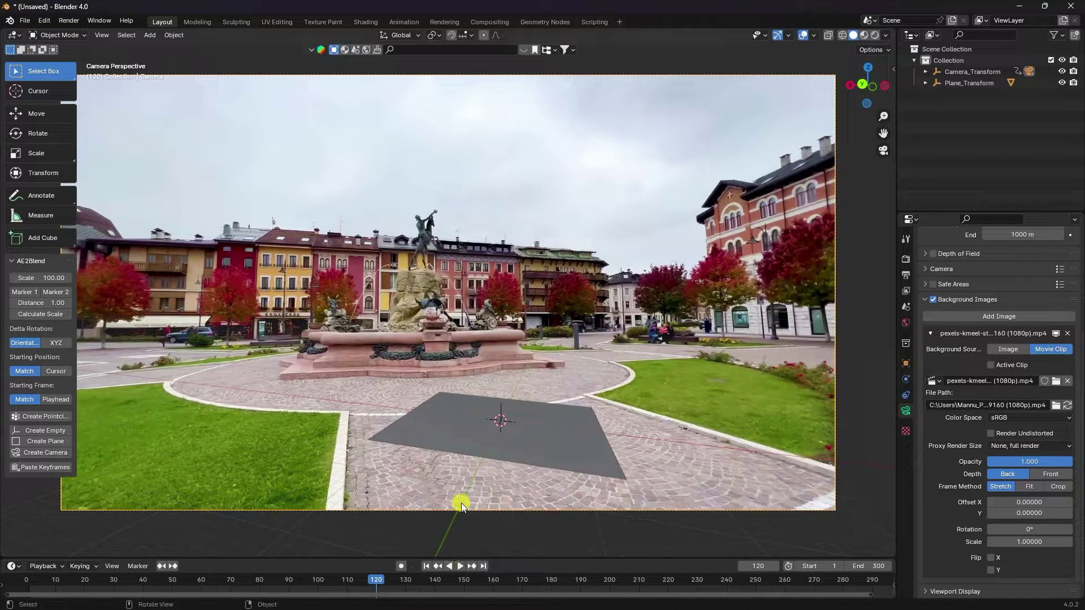
# Enlarge the ground plane and rotate it about the vertical axis to line it up with the paved path between the lawns
pyautogui.click(455, 440)
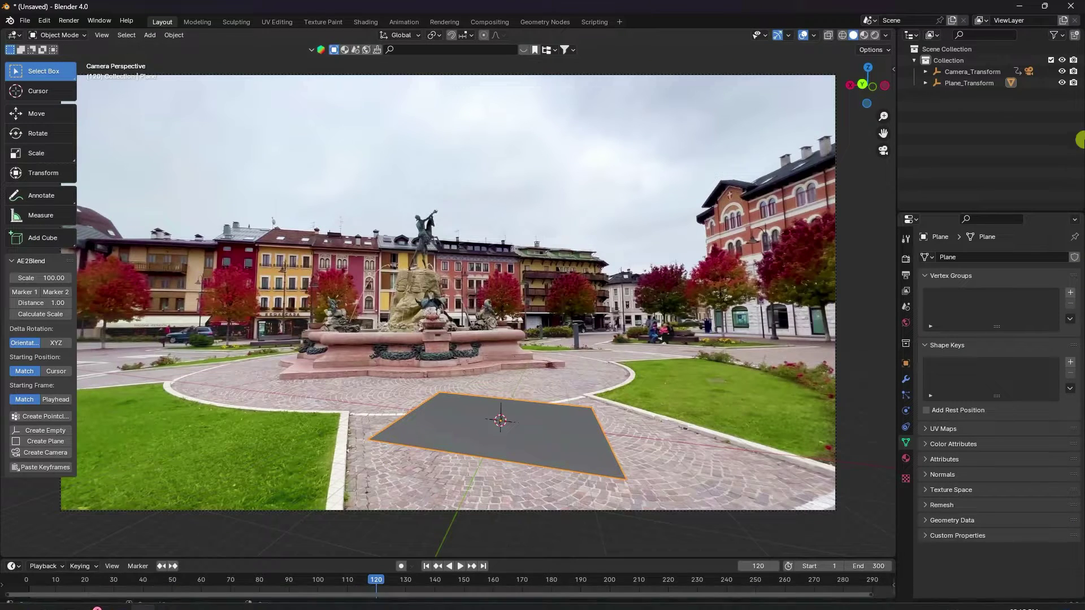
pyautogui.click(925, 83)
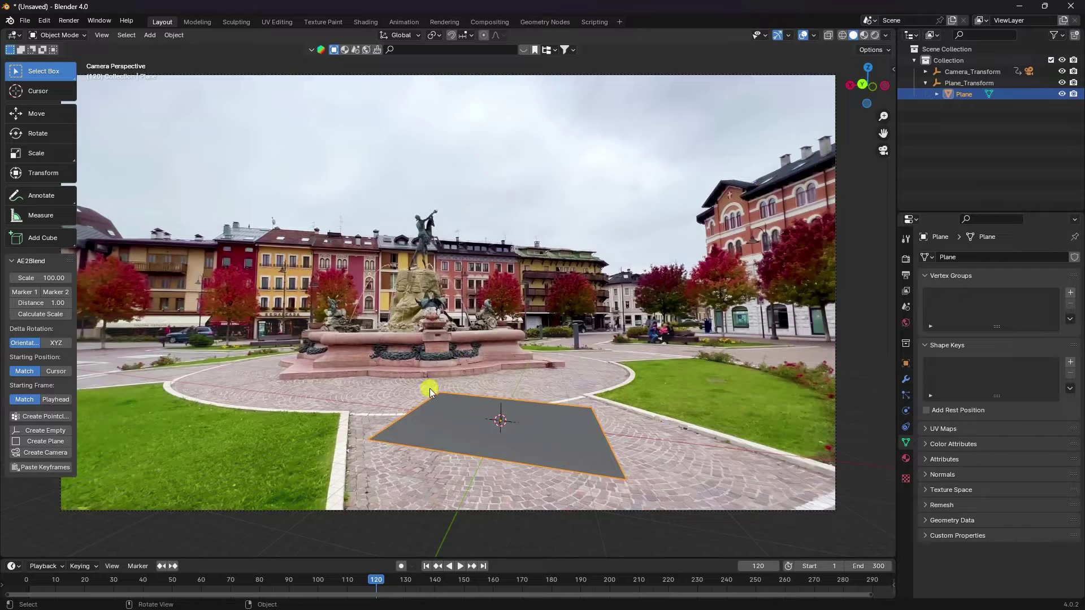
pyautogui.press('s')
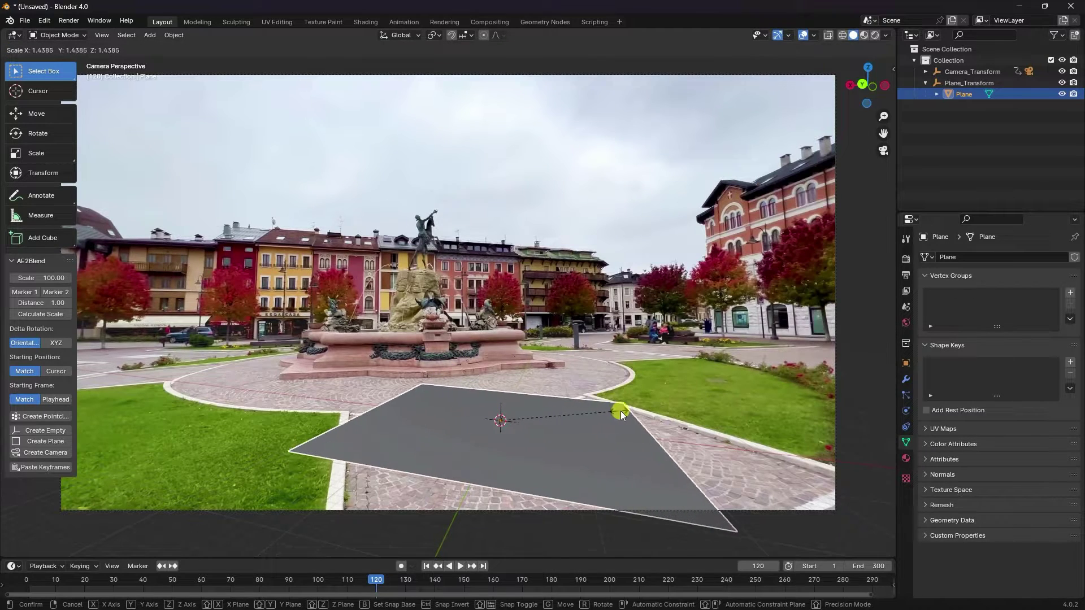
pyautogui.click(631, 415)
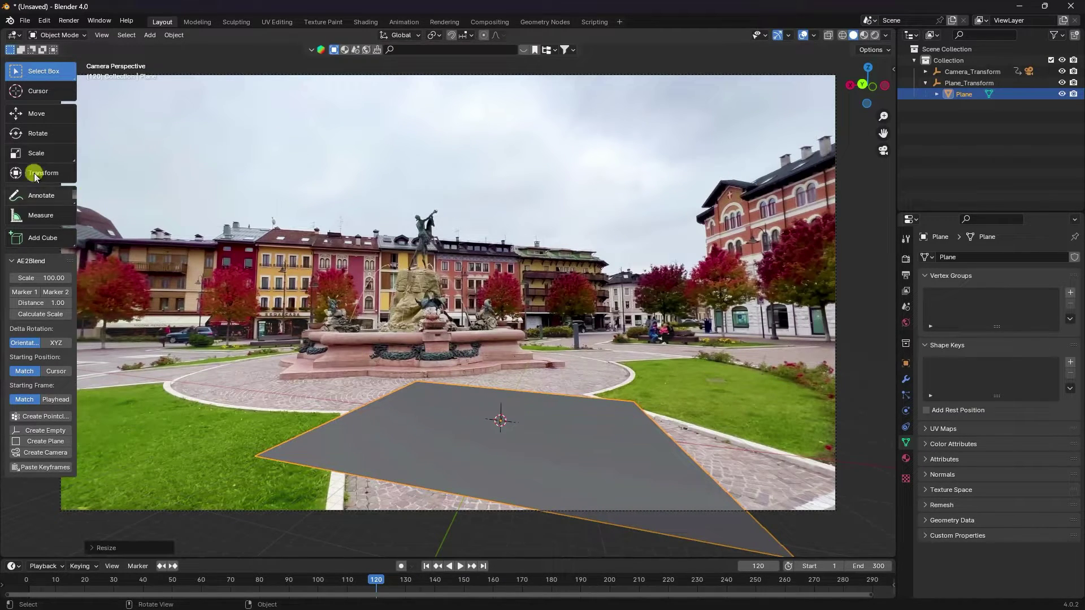
pyautogui.click(38, 134)
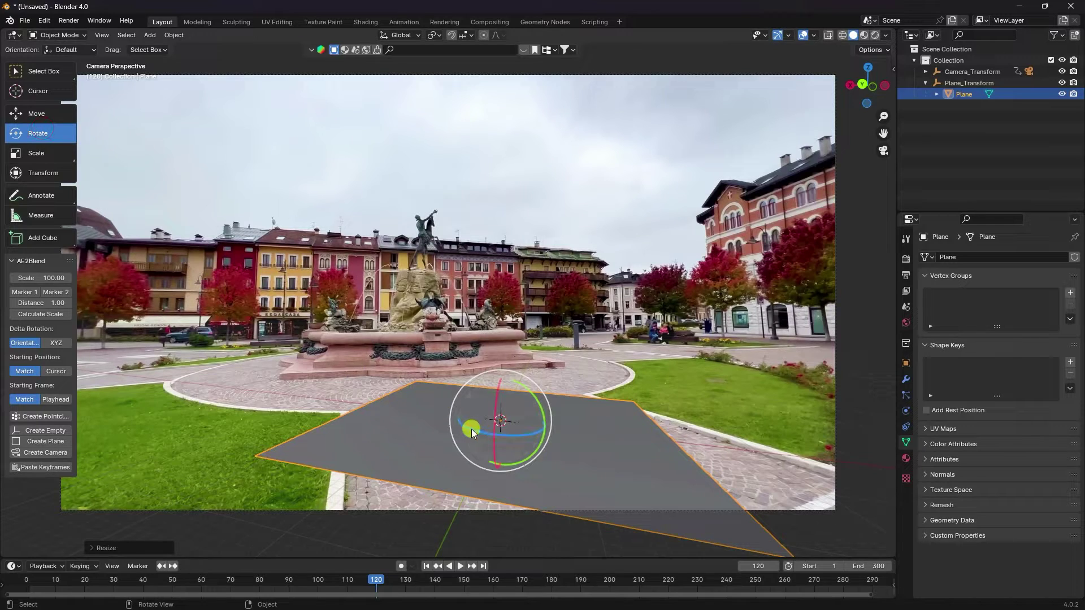
pyautogui.moveTo(471, 429); pyautogui.dragTo(493, 433)
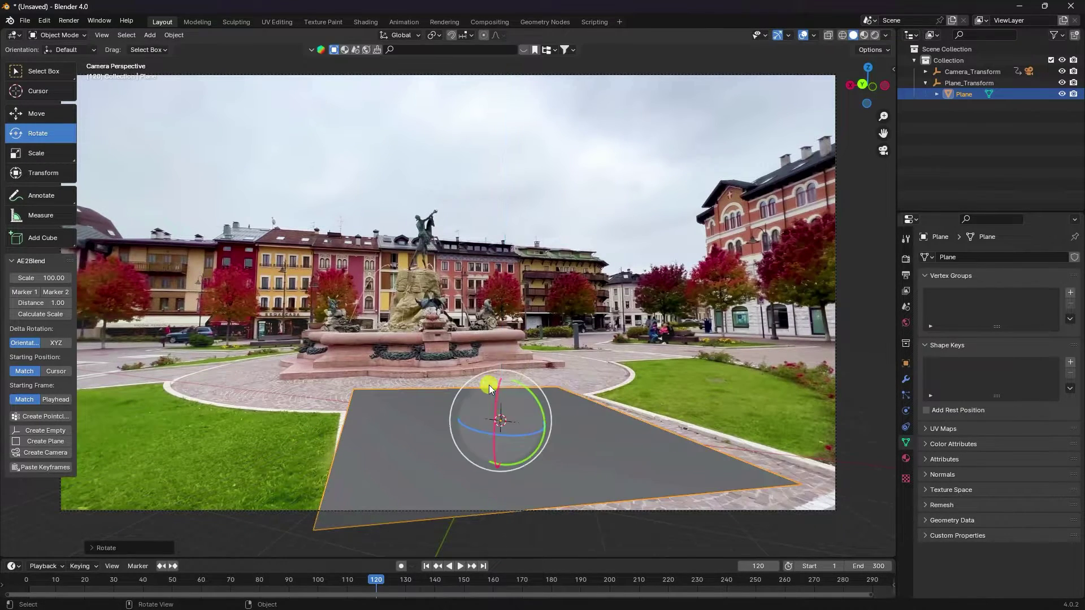
pyautogui.moveTo(494, 368); pyautogui.dragTo(519, 361)
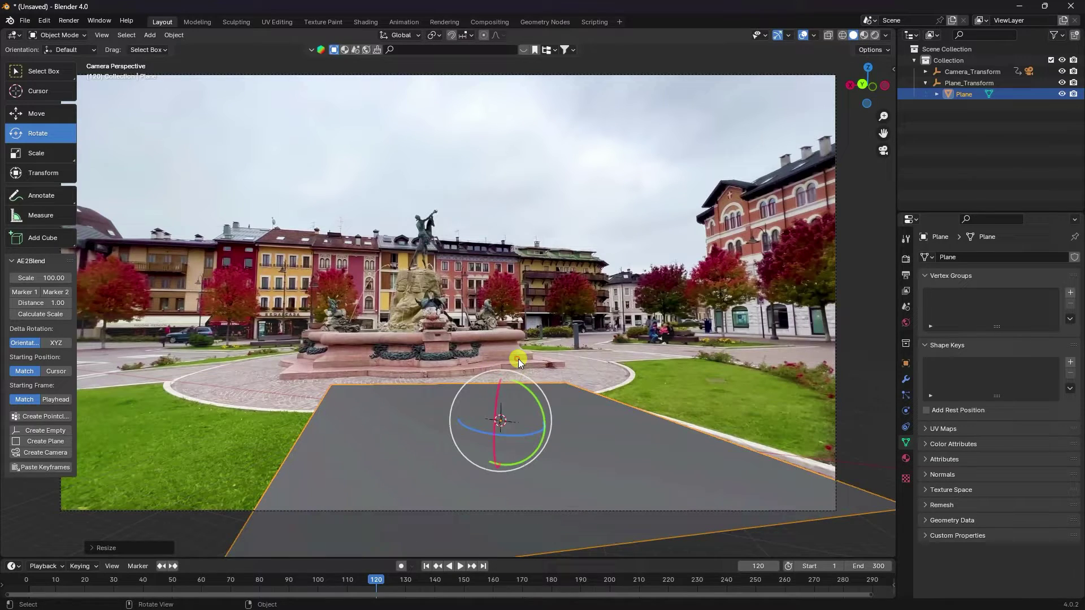
# Return to frame 1 and scale the ground plane up uniformly by about 1.26
pyautogui.click(427, 567)
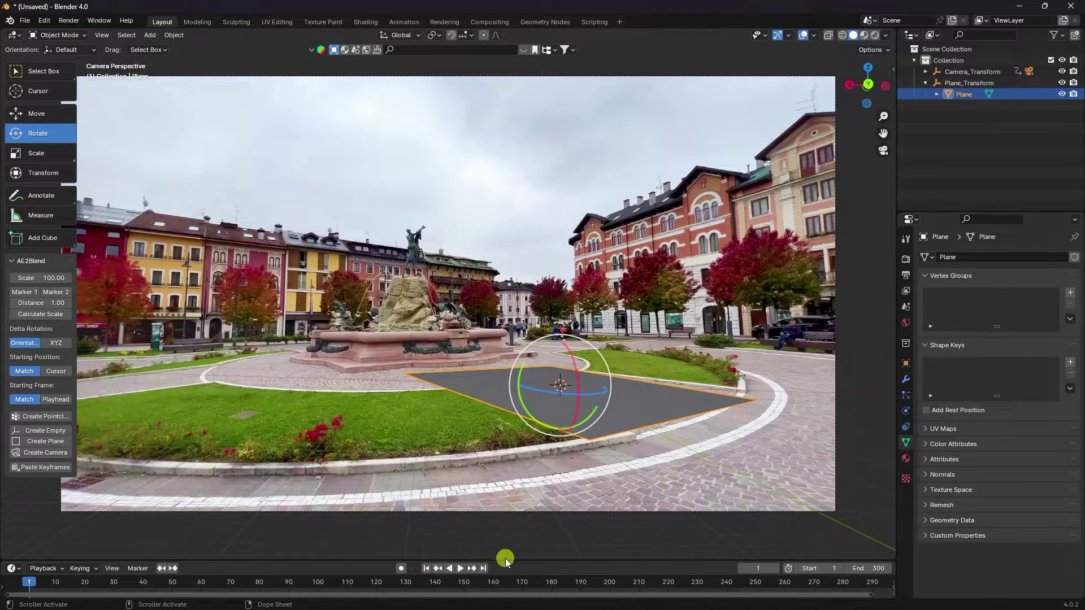
pyautogui.press('s')
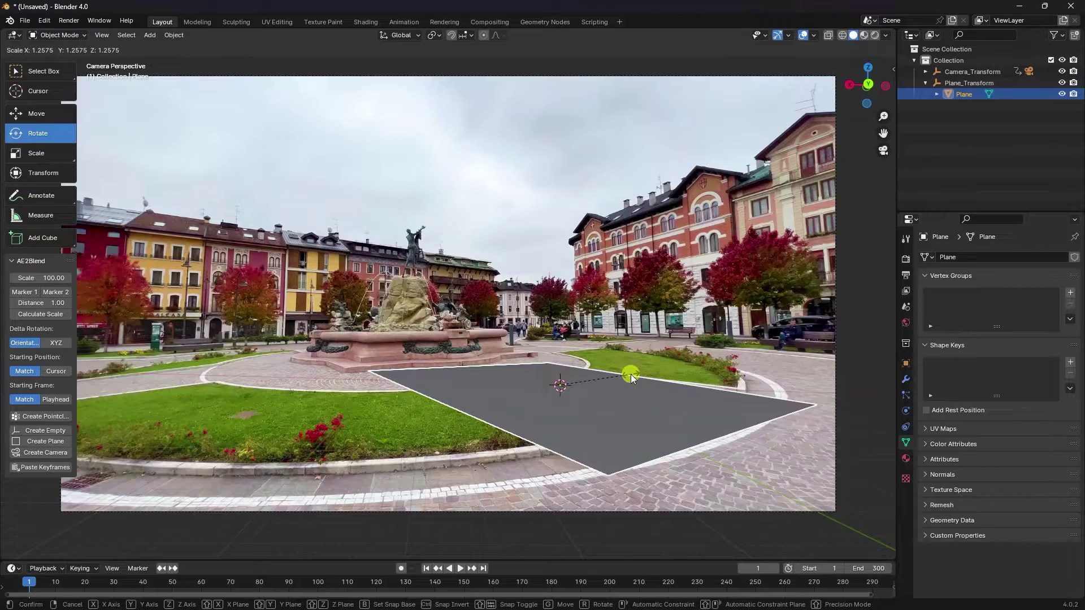
pyautogui.click(631, 379)
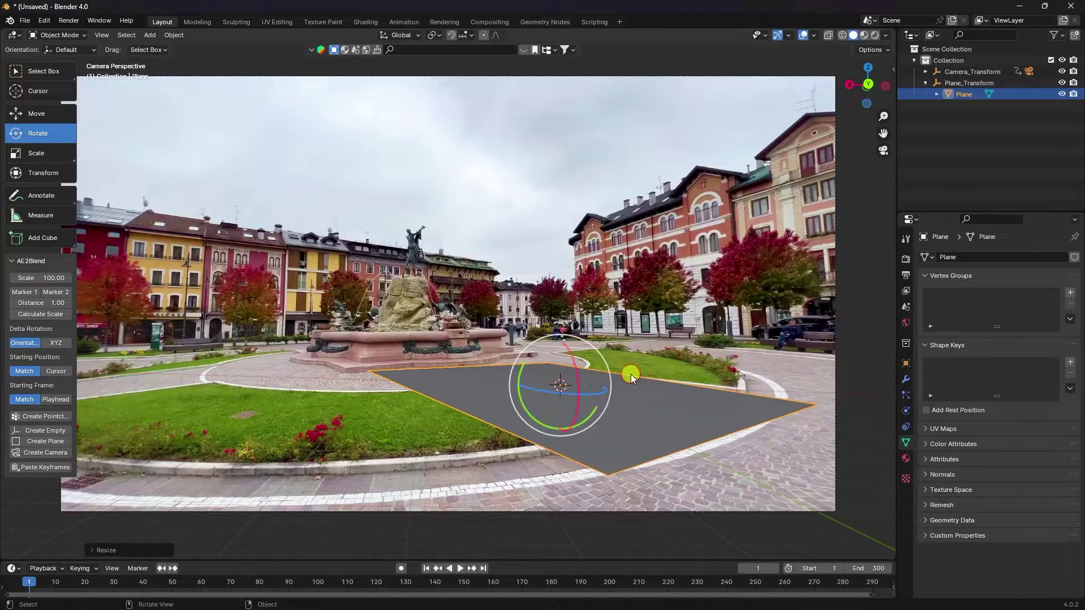
# Play back the footage to check the enlarged plane's tracking, and return to the first frame
pyautogui.click(461, 568)
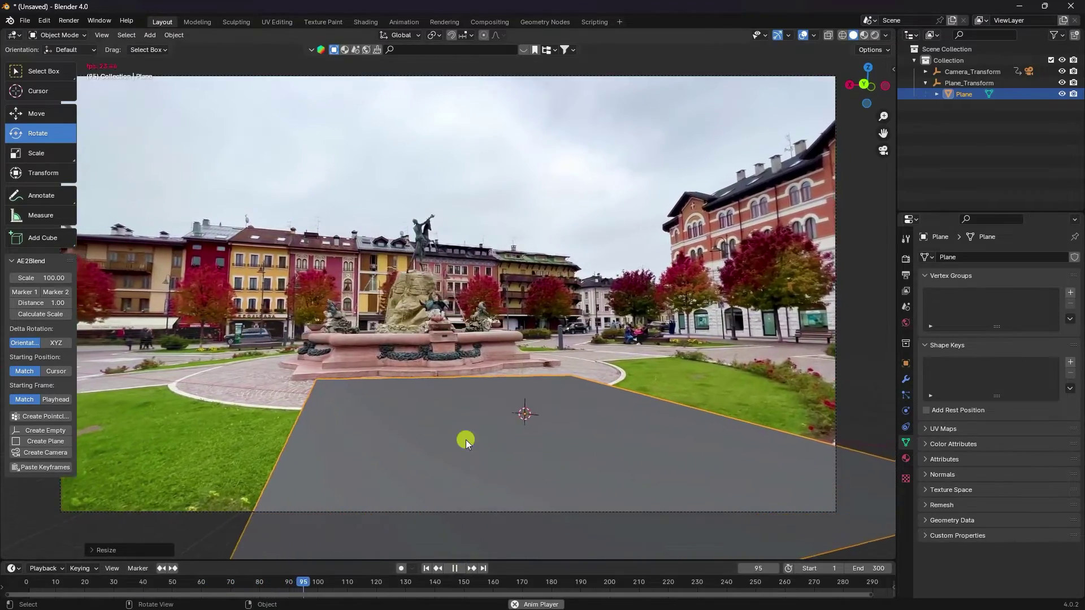
pyautogui.click(457, 569)
pyautogui.click(426, 568)
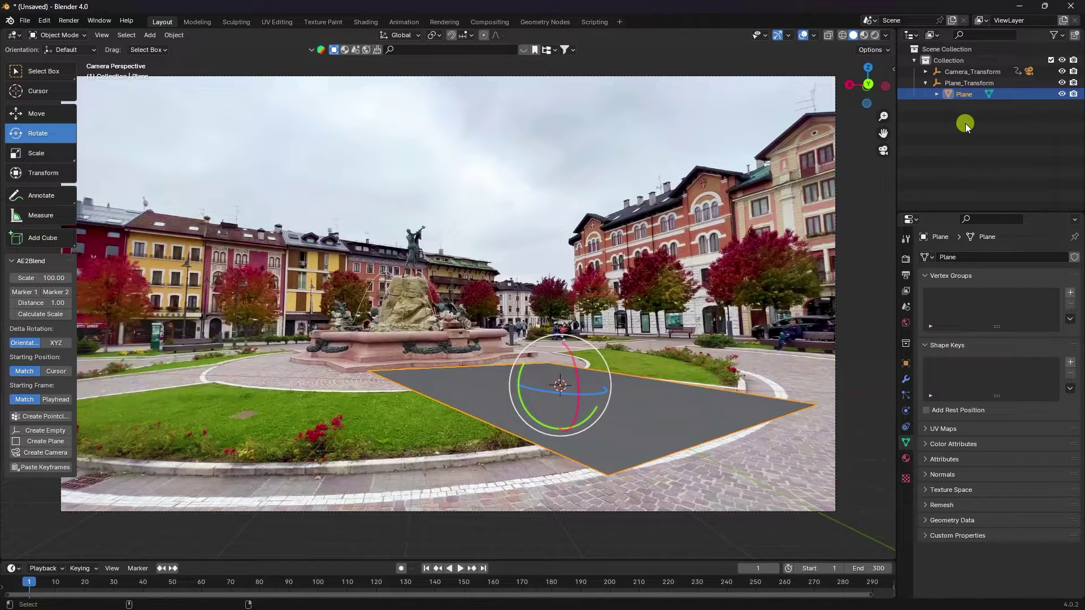
# Duplicate the ground plane together with its parent empty and rename the copied plane as SHADOW
pyautogui.hotkey('ctrl', 'c')
pyautogui.hotkey('ctrl', 'v')
pyautogui.click(961, 107)
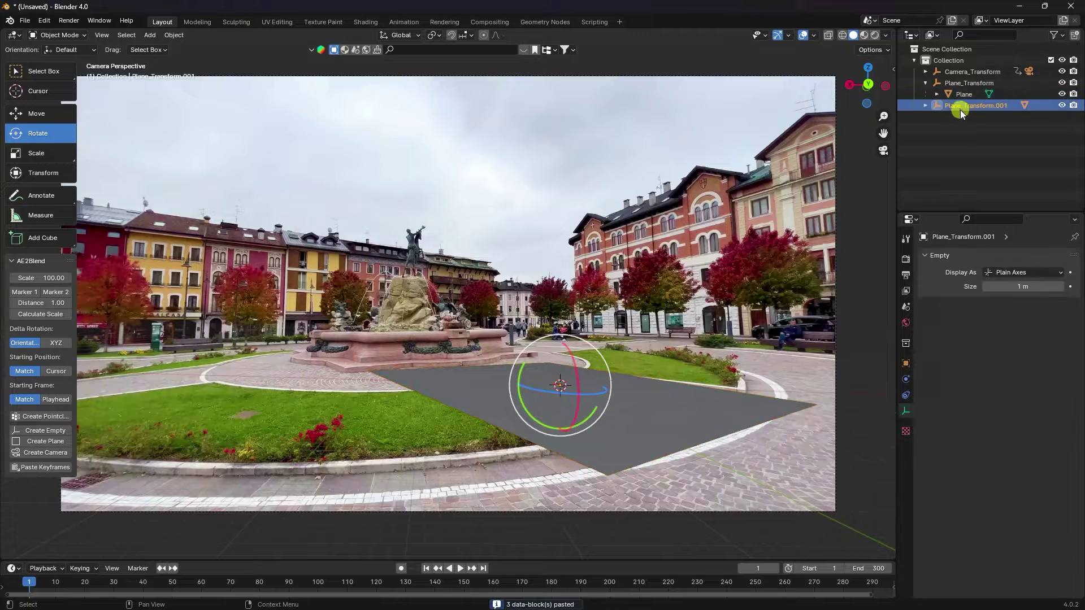
pyautogui.click(925, 106)
pyautogui.click(963, 117)
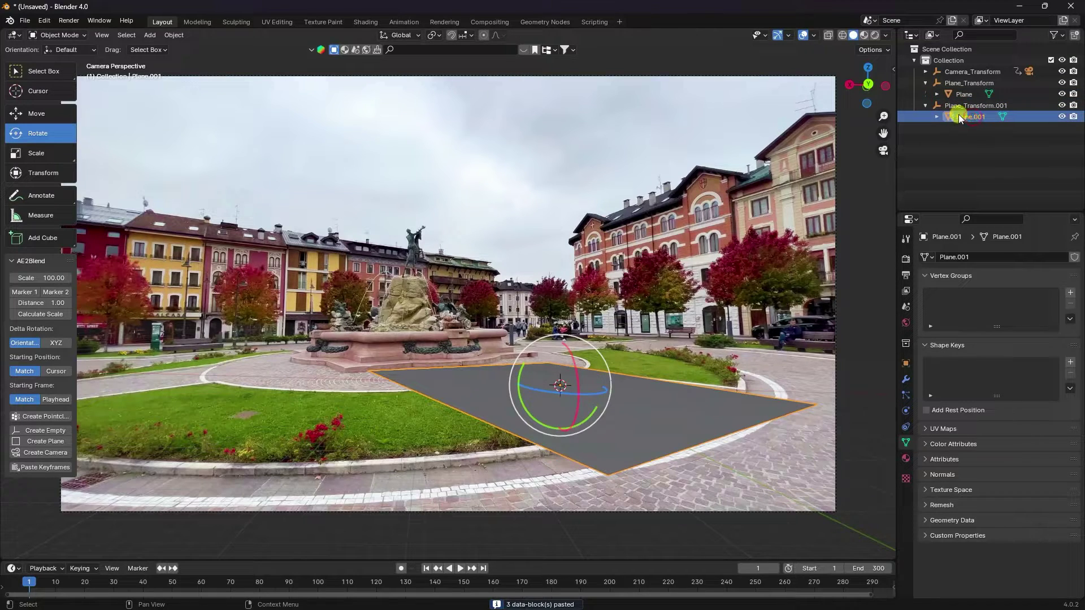
pyautogui.doubleClick(970, 116)
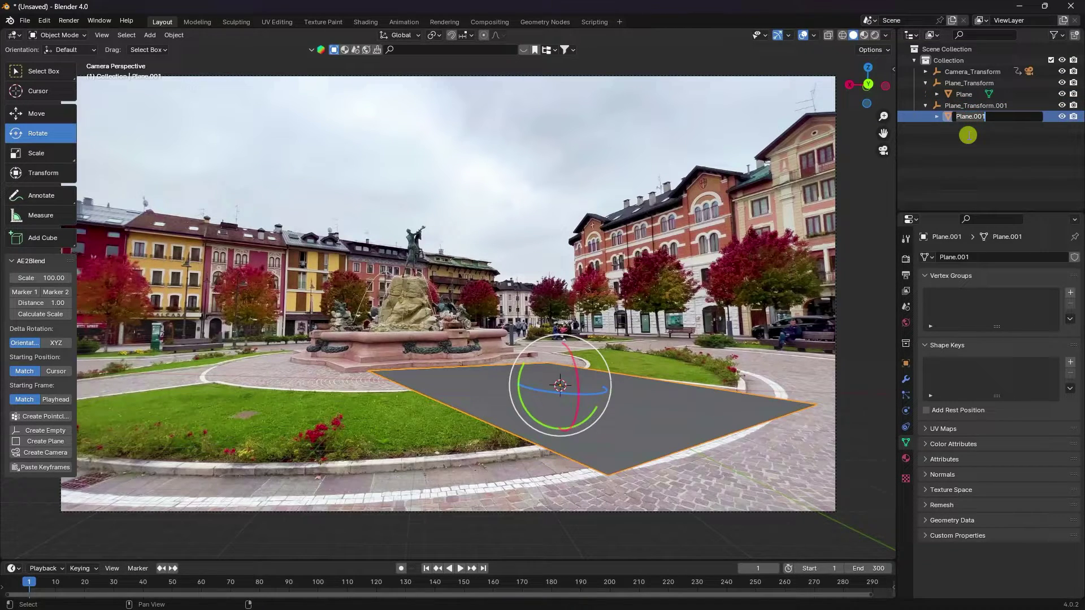
pyautogui.write('SHADOW')
pyautogui.press('Return')
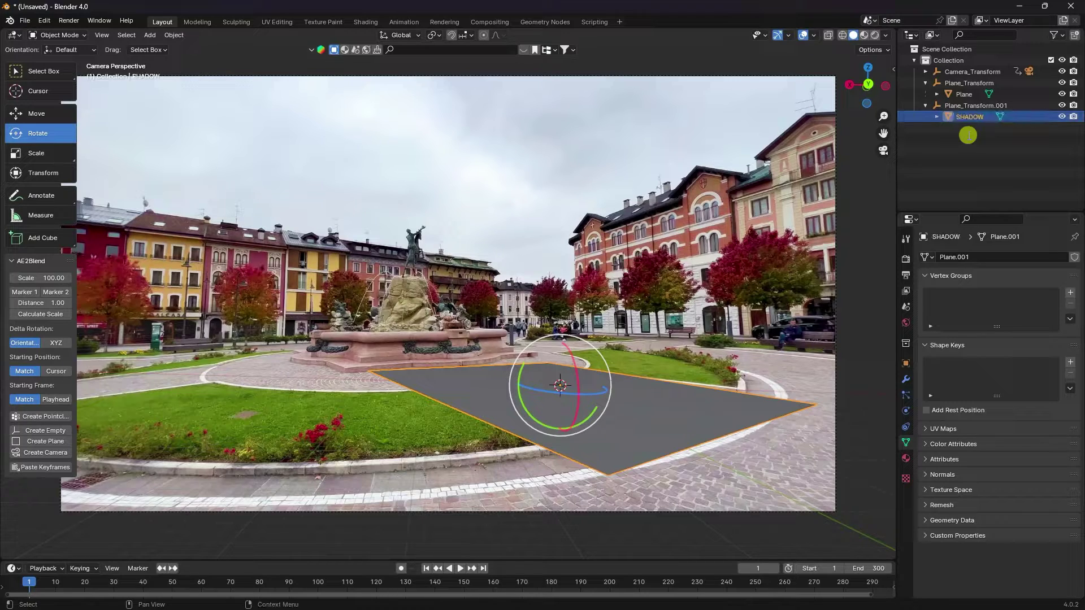
# Enlarge the SHADOW plane uniformly to an X and Y scale of about 51.17 so it spreads well beyond the original plane
pyautogui.click(20, 114)
pyautogui.press('s')
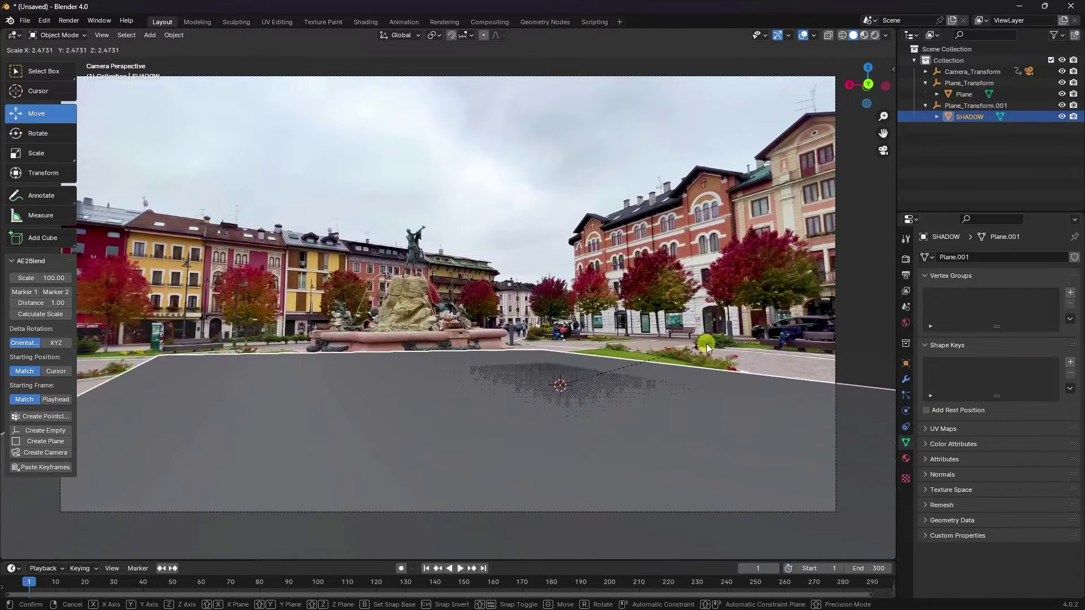
pyautogui.click(575, 368)
pyautogui.moveTo(575, 367); pyautogui.dragTo(553, 412, button='middle')
pyautogui.scroll(3, 595, 375)
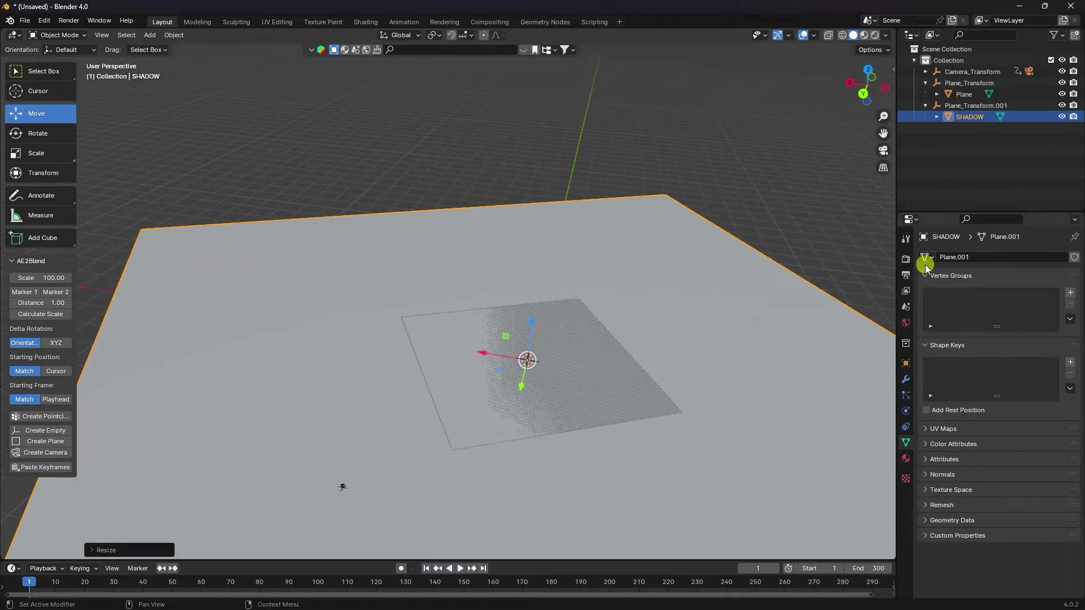
# Set the render engine to Cycles on GPU Compute with 256 maximum render samples
pyautogui.click(906, 258)
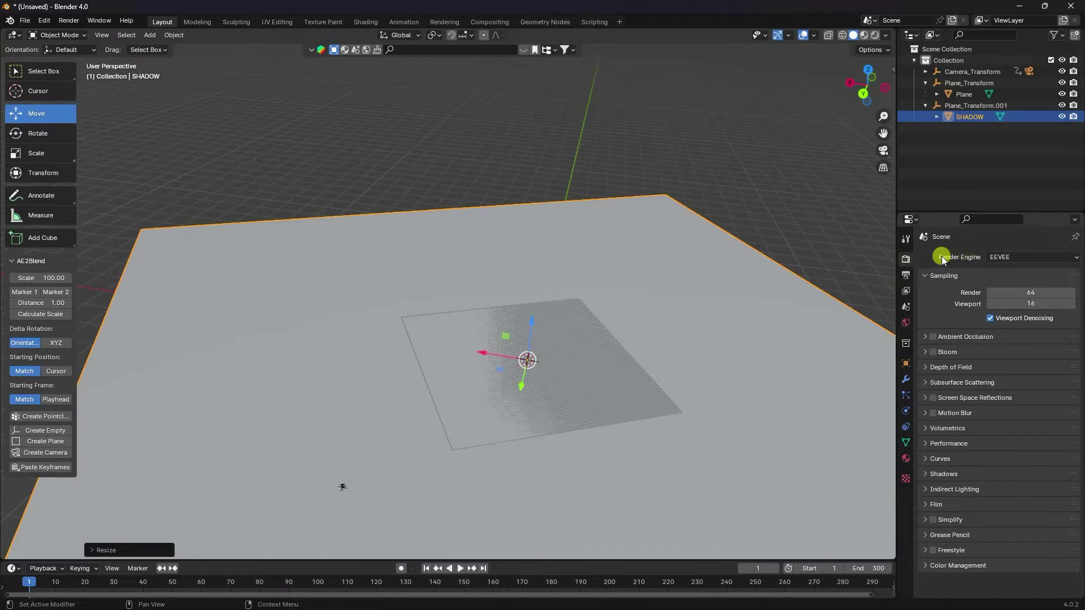
pyautogui.click(1004, 257)
pyautogui.click(1007, 285)
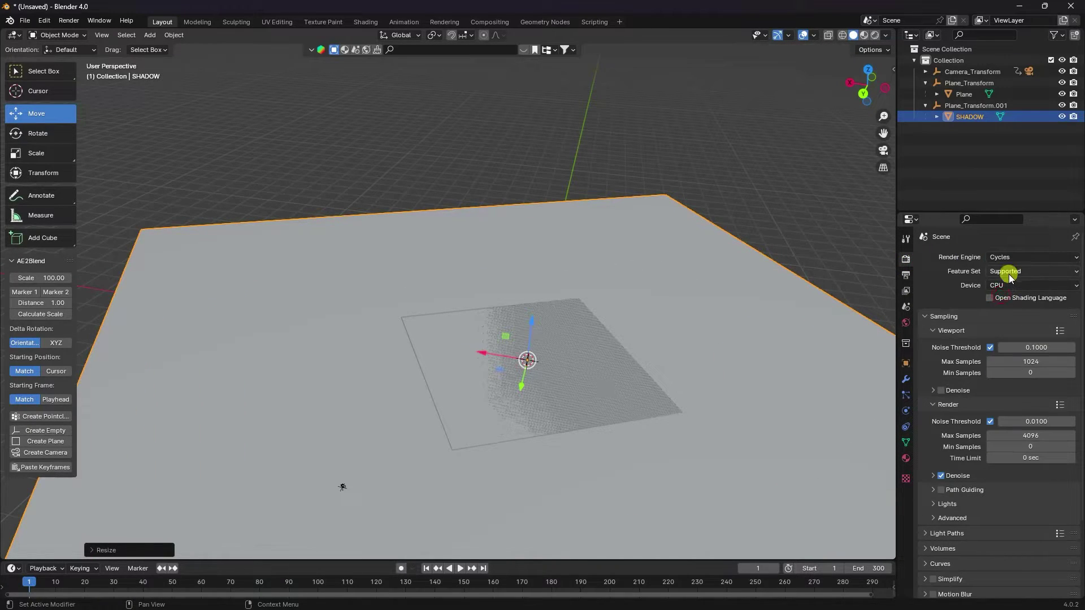
pyautogui.click(1006, 285)
pyautogui.click(1001, 308)
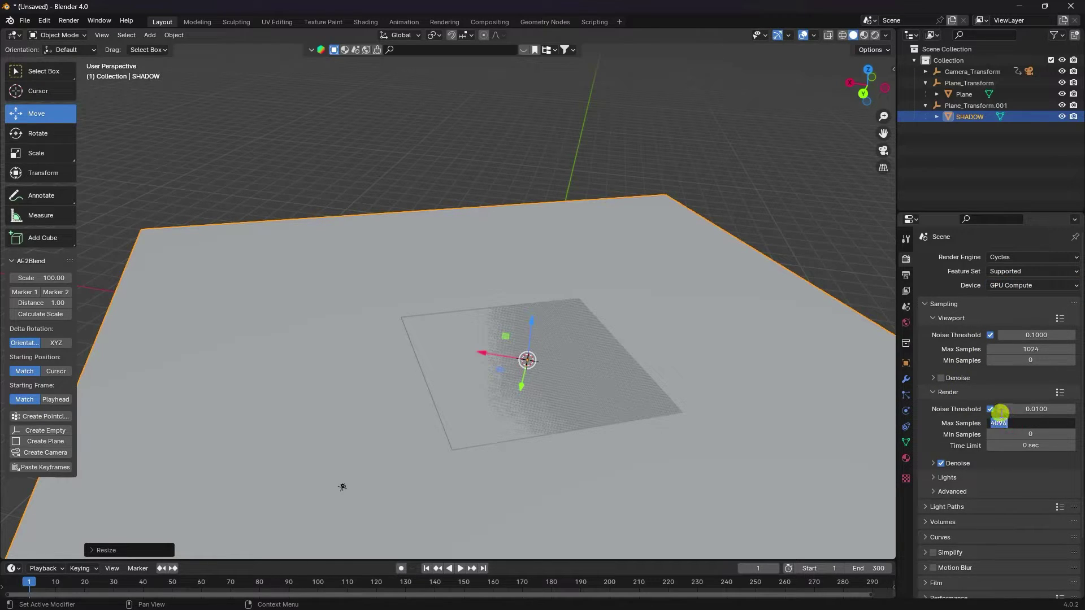
pyautogui.press('Return')
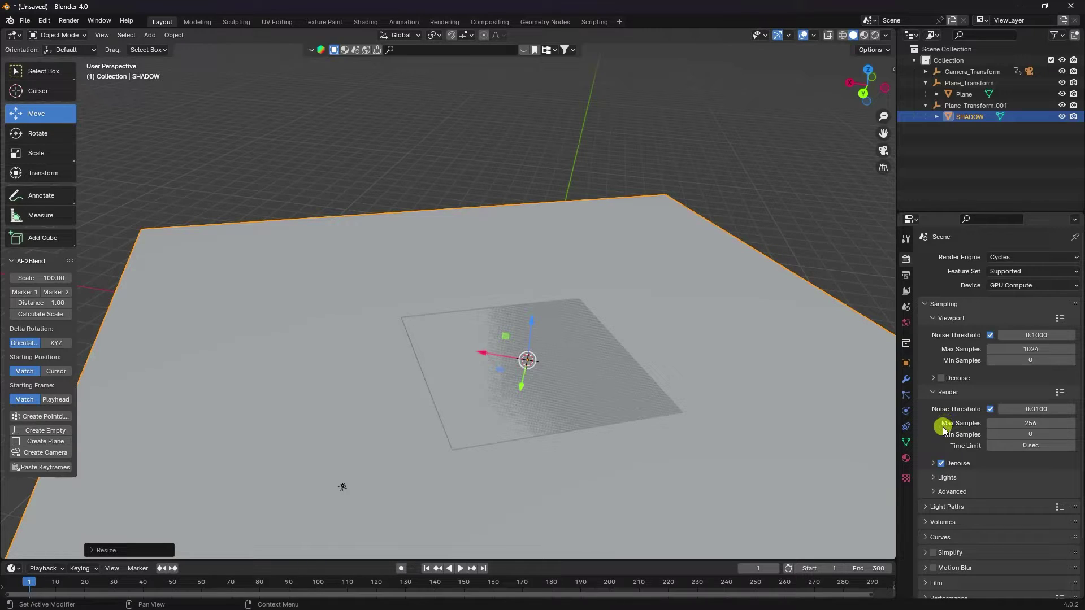
pyautogui.scroll(-3, 941, 454)
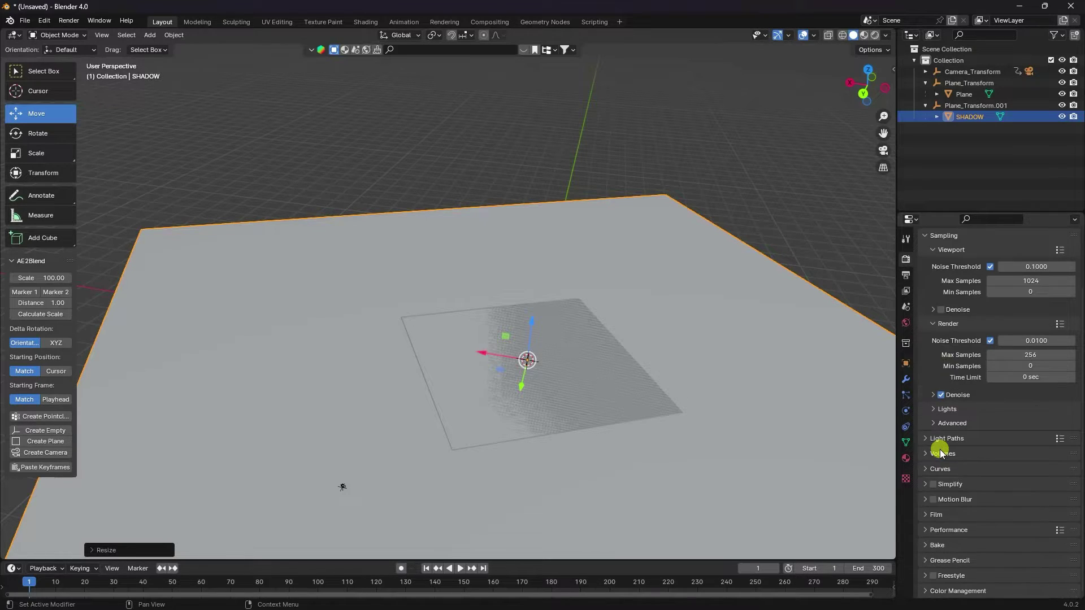
pyautogui.click(924, 514)
pyautogui.scroll(-5, 961, 486)
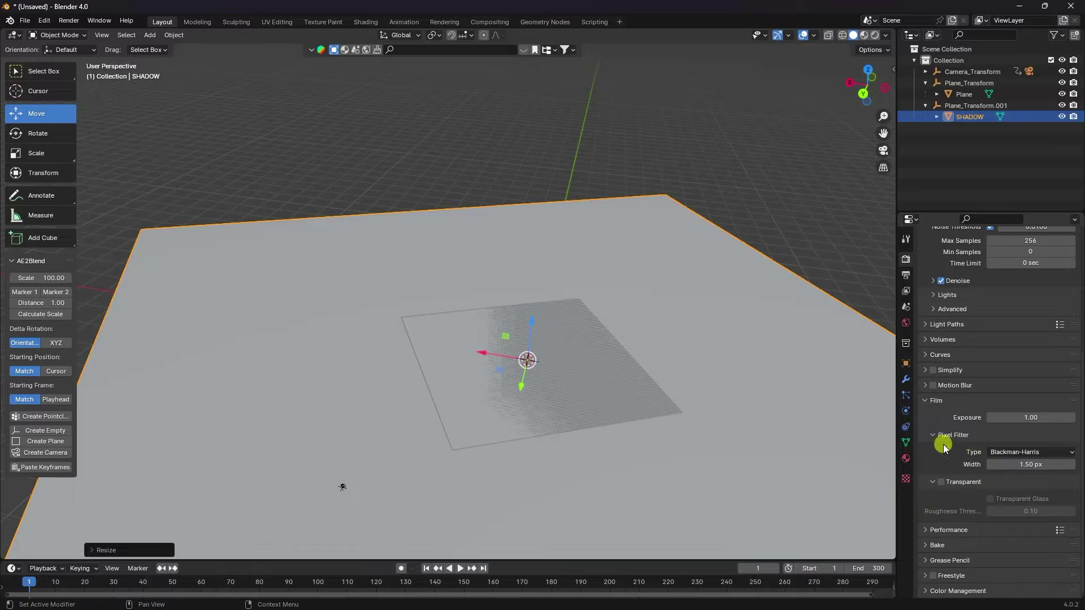
pyautogui.click(929, 403)
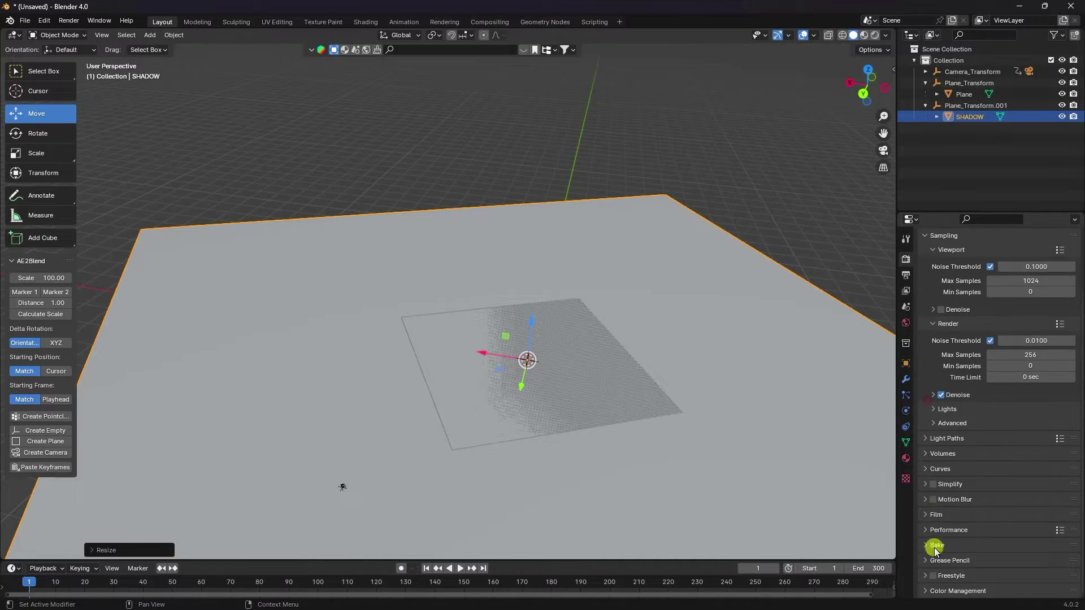
# Set the color management view transform to Standard
pyautogui.click(927, 592)
pyautogui.scroll(-5, 950, 526)
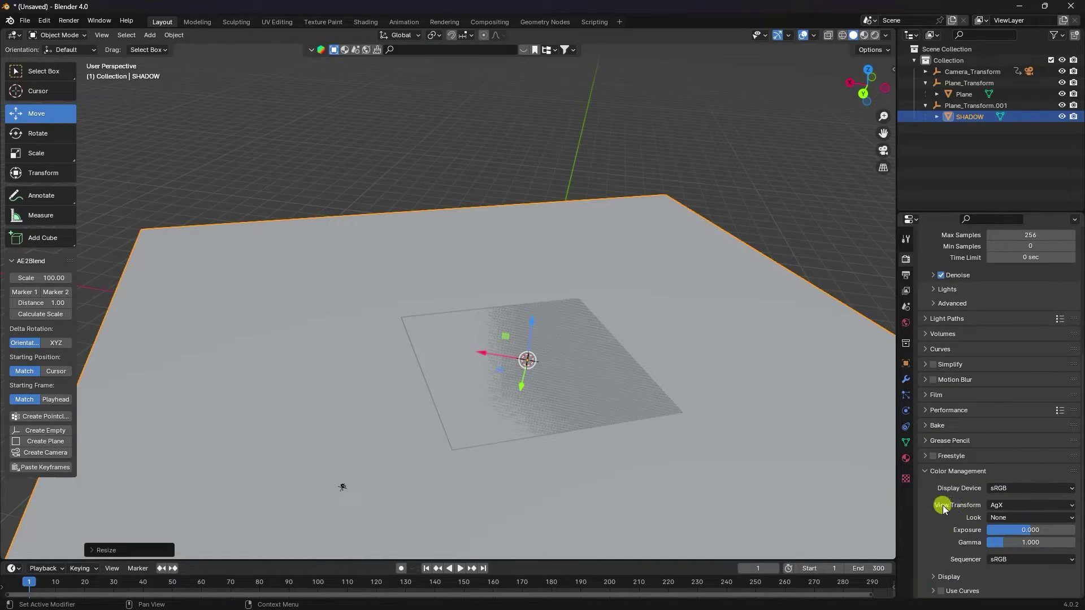
pyautogui.click(993, 508)
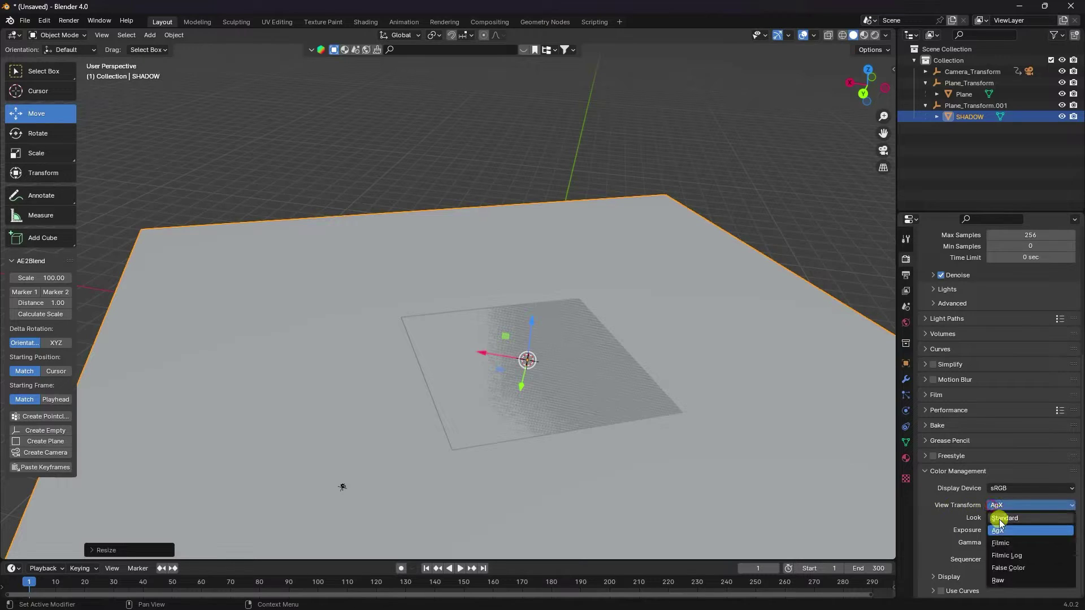
pyautogui.click(998, 517)
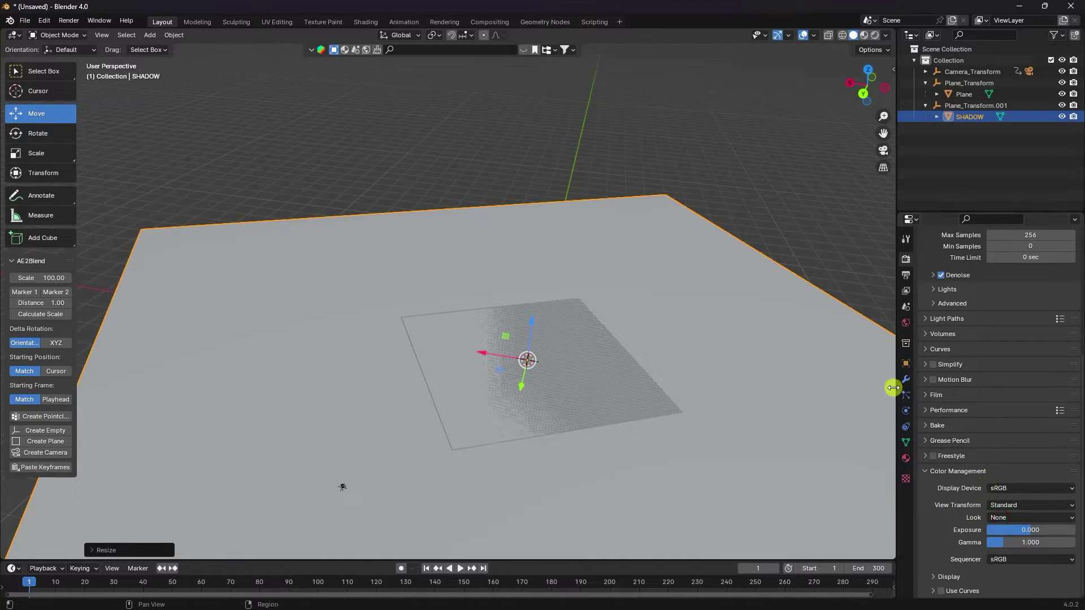
# Make the SHADOW plane a shadow catcher in its object visibility settings and check it through the camera
pyautogui.click(968, 106)
pyautogui.click(964, 118)
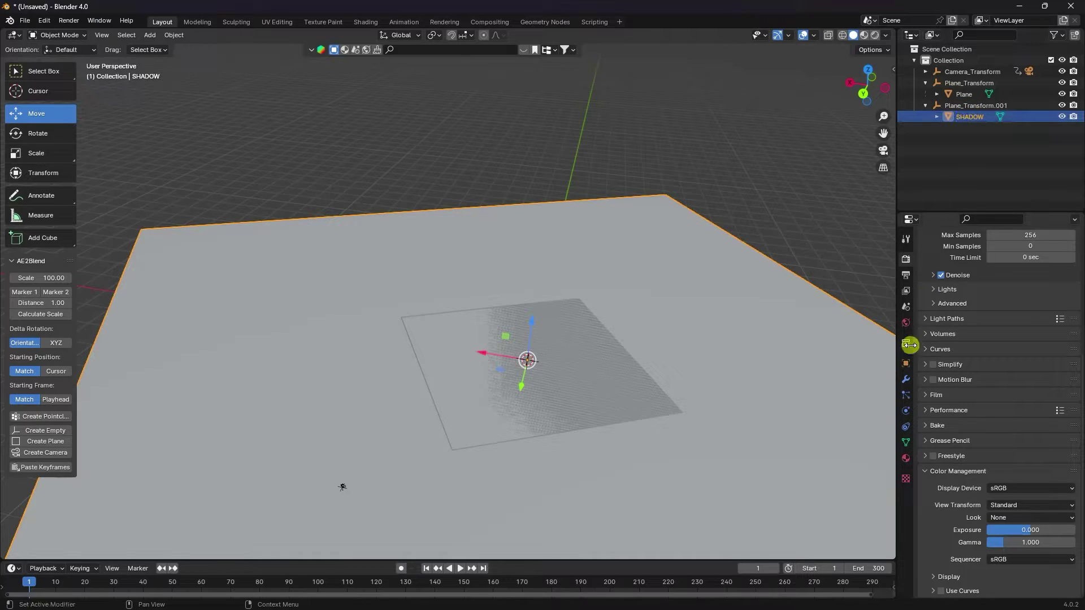
pyautogui.click(905, 363)
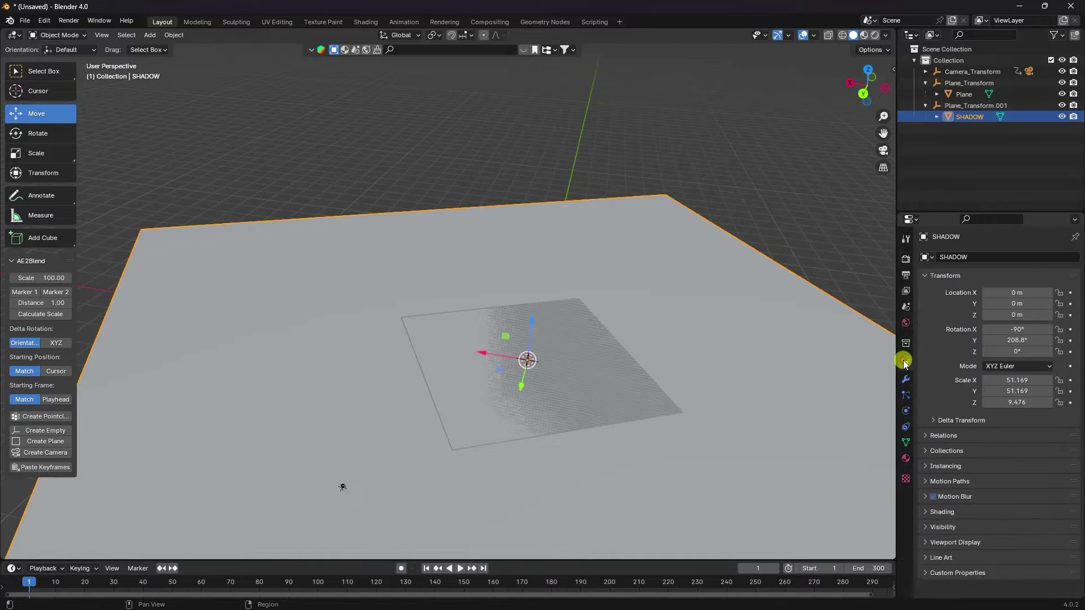
pyautogui.click(927, 527)
pyautogui.scroll(-7, 1006, 426)
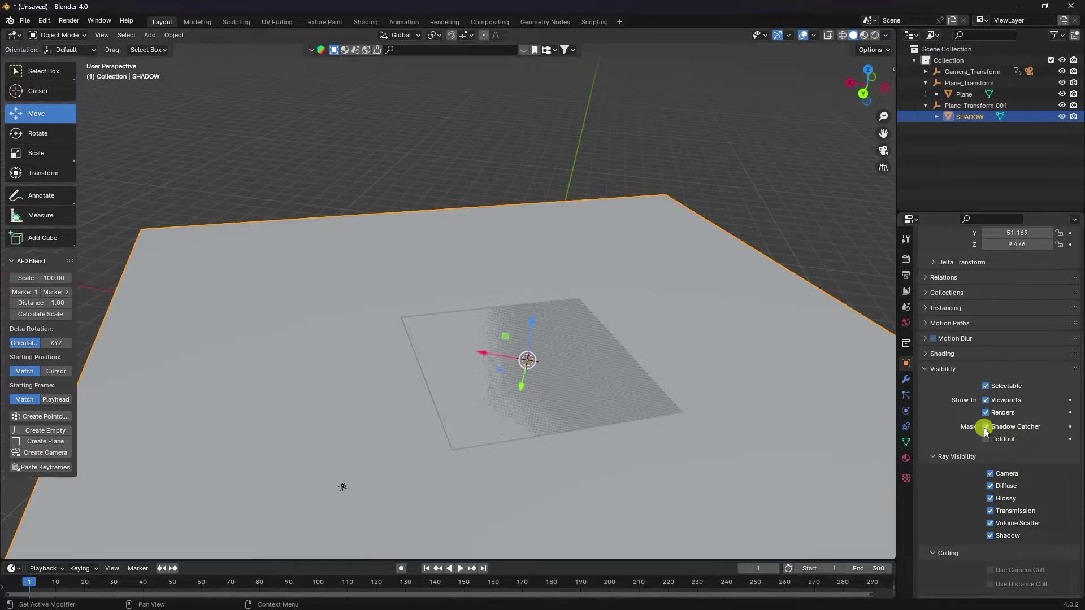
pyautogui.click(984, 427)
pyautogui.press('KP_0')
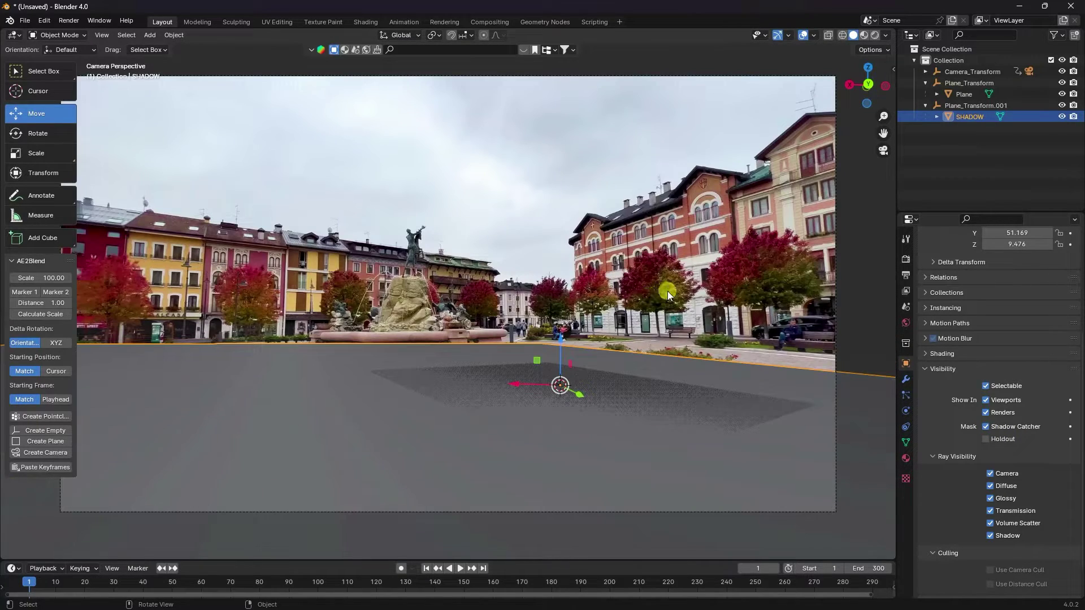
pyautogui.moveTo(832, 232); pyautogui.dragTo(495, 374, button='middle')
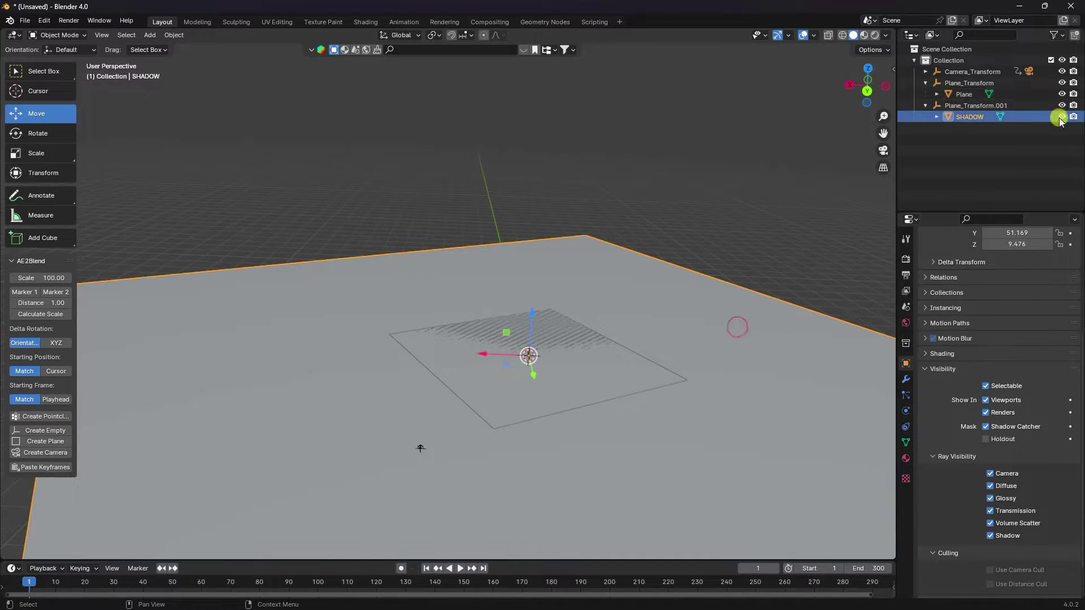
# Hide the SHADOW plane in the viewport and put the original Plane into Edit Mode
pyautogui.press('h')
pyautogui.scroll(4, 585, 359)
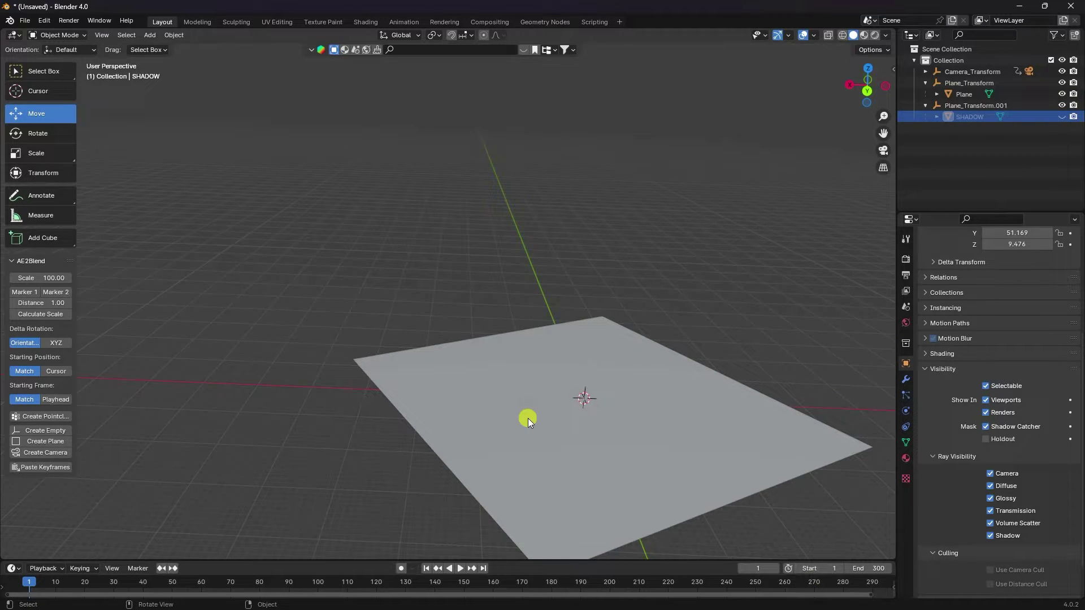
pyautogui.click(479, 396)
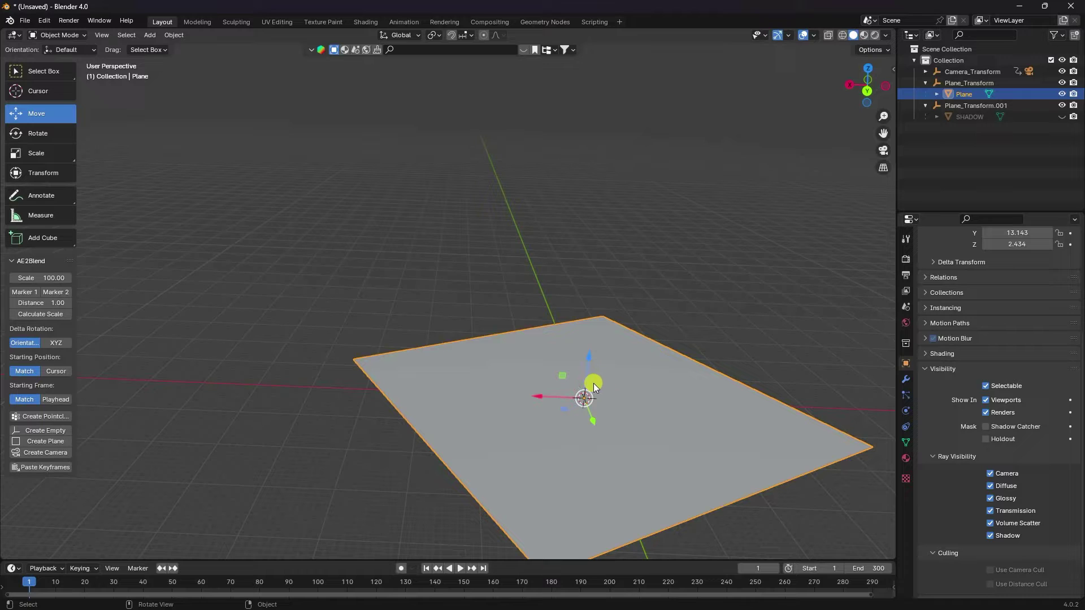
pyautogui.click(56, 35)
pyautogui.click(49, 60)
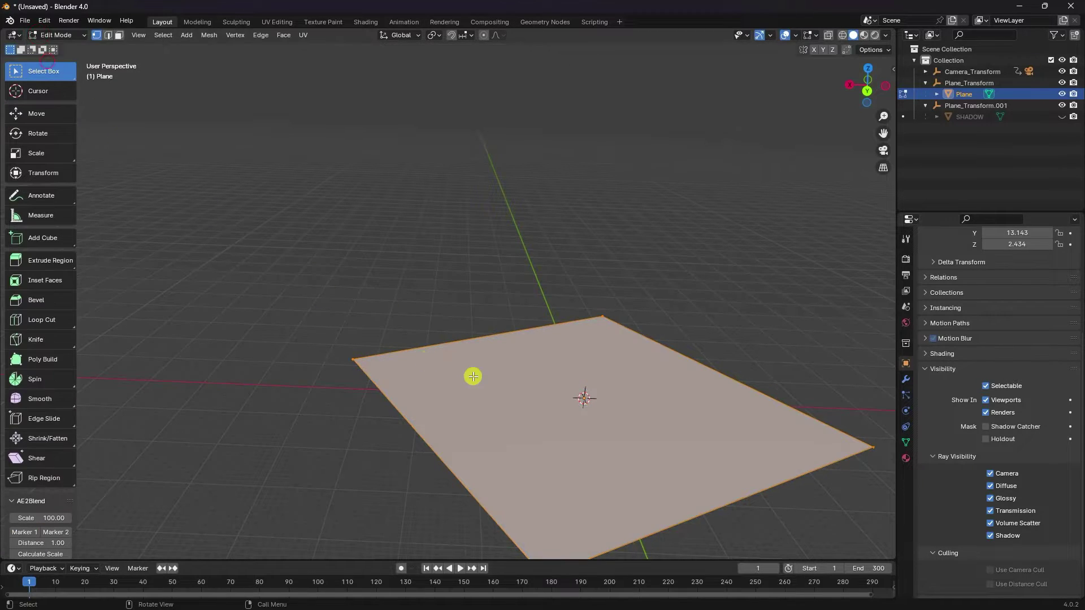
# Subdivide the Plane's mesh with 30 cuts
pyautogui.moveTo(473, 377); pyautogui.dragTo(450, 300, button='middle')
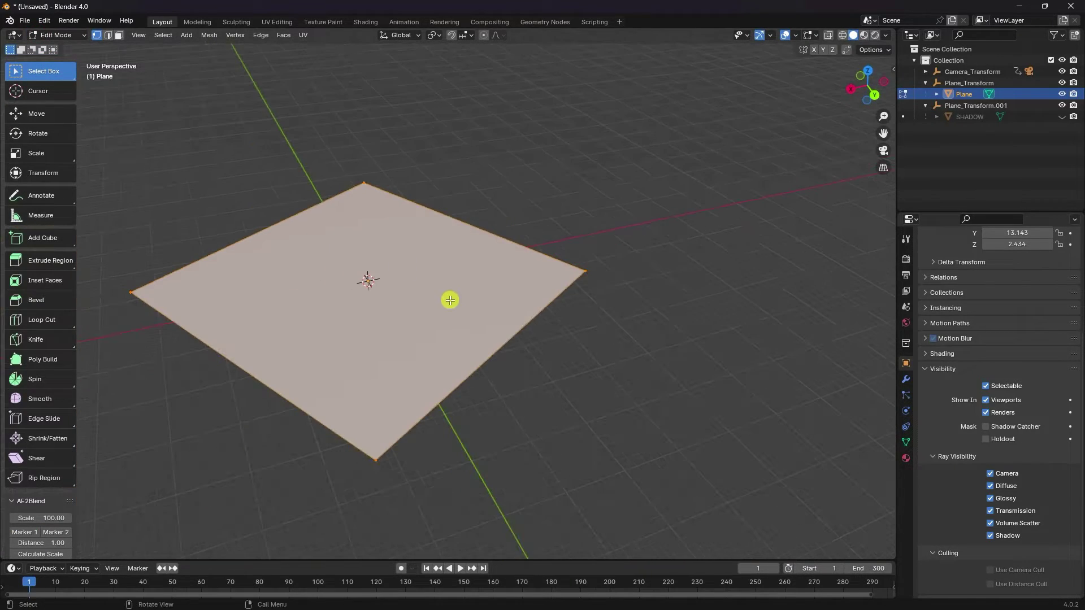
pyautogui.moveTo(296, 412); pyautogui.dragTo(359, 289, button='middle')
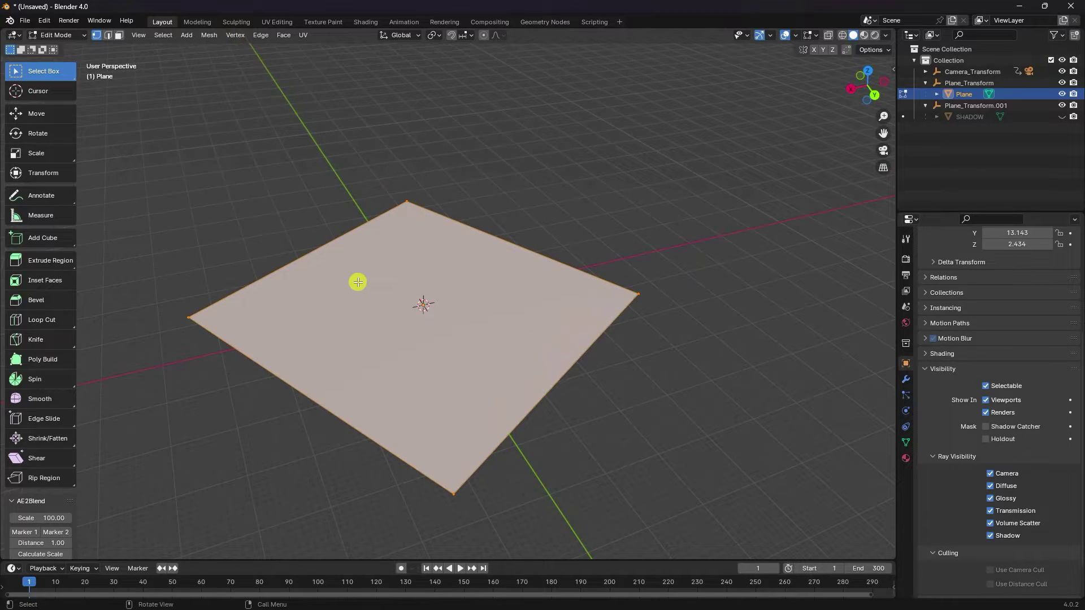
pyautogui.rightClick(358, 280)
pyautogui.click(344, 281)
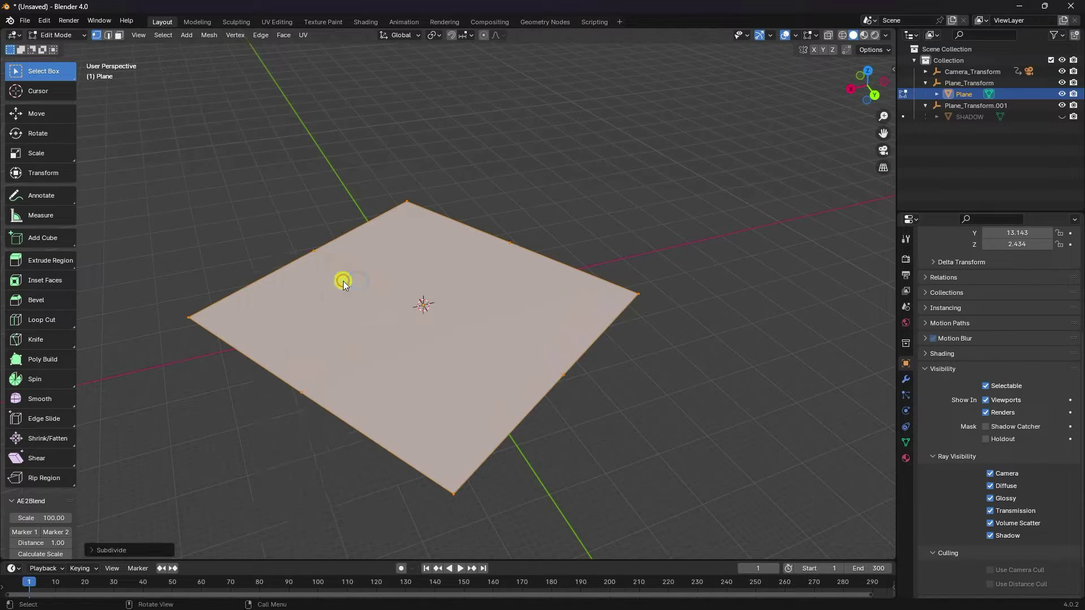
pyautogui.click(97, 547)
pyautogui.click(196, 468)
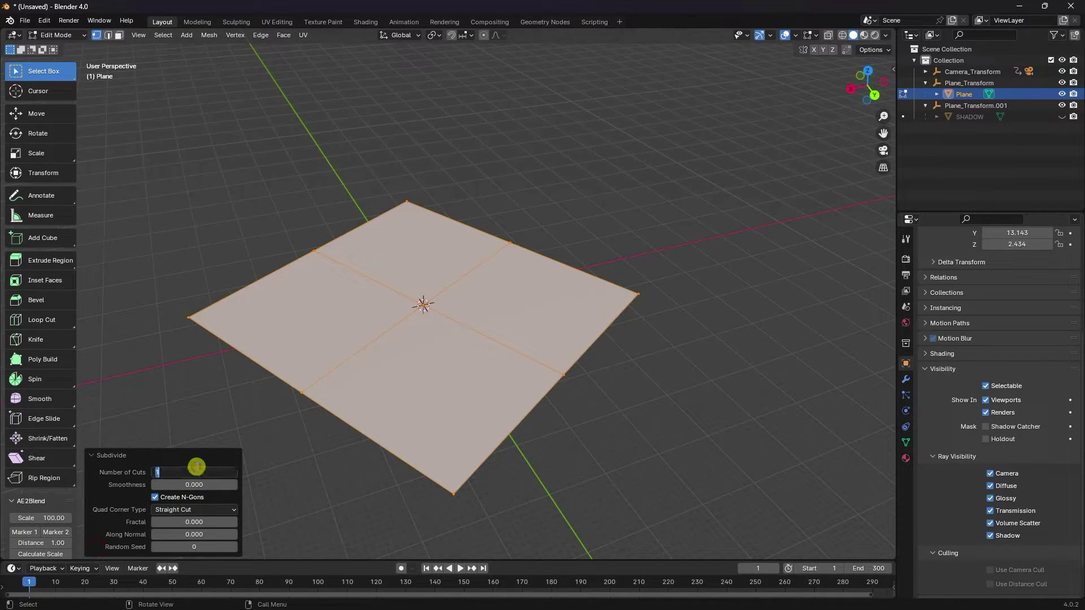
pyautogui.write('30')
pyautogui.press('Return')
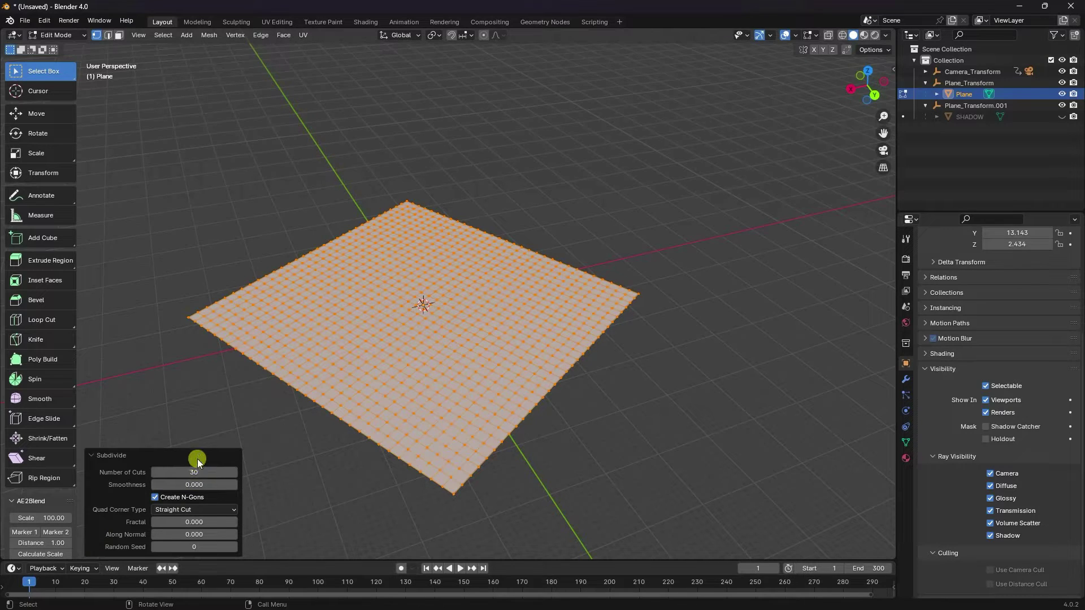
# Select most of the Plane's faces in face mode with Select Circle, leaving an irregular unselected border along the edges
pyautogui.click(39, 116)
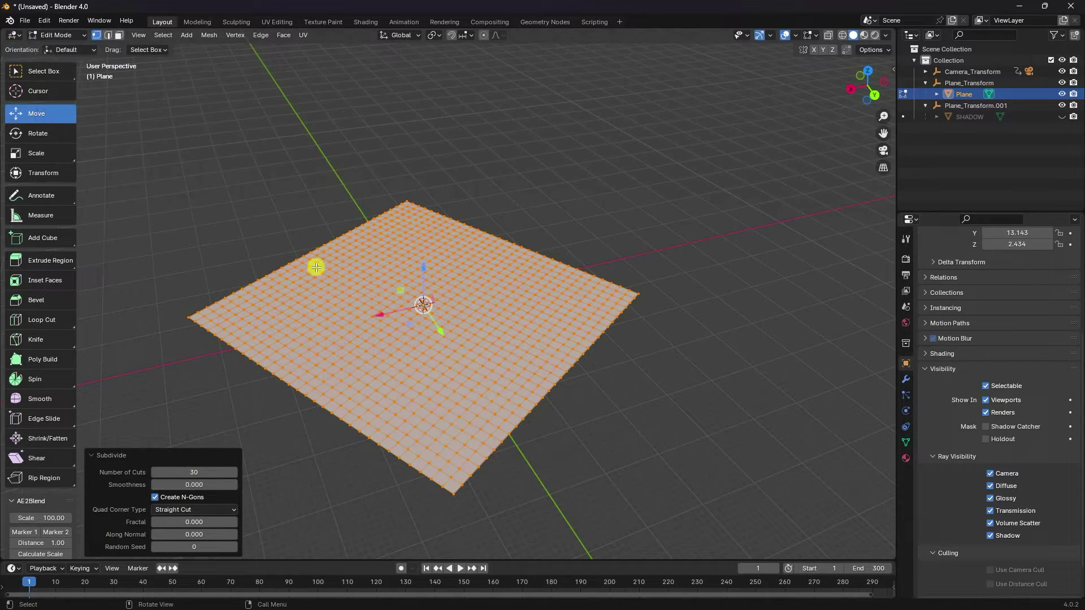
pyautogui.moveTo(315, 266); pyautogui.dragTo(486, 309, button='middle')
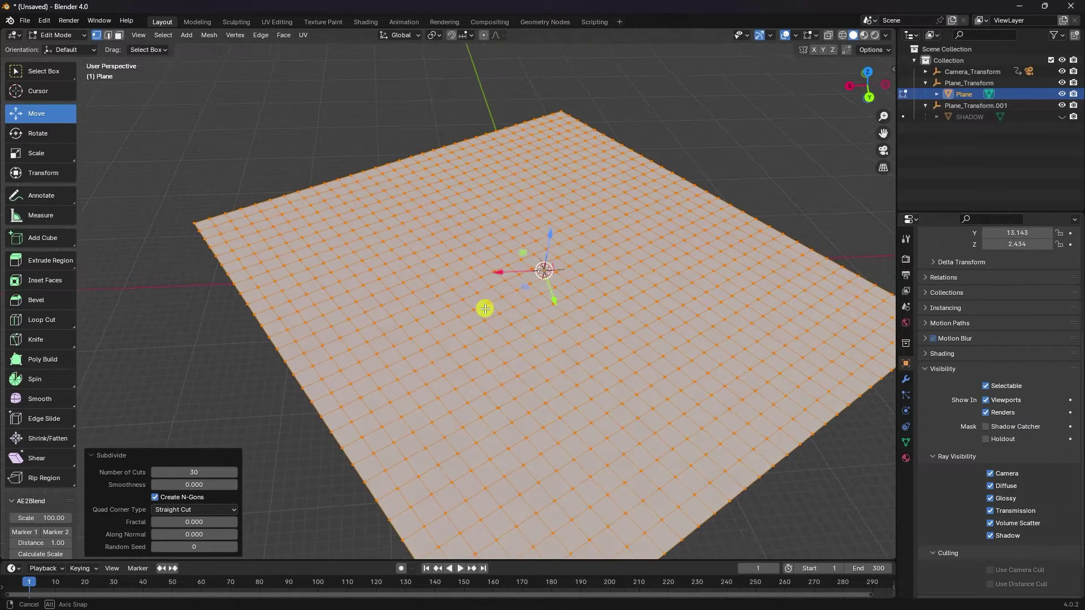
pyautogui.click(119, 35)
pyautogui.moveTo(47, 77)
pyautogui.mouseDown()
pyautogui.moveTo(66, 101)
pyautogui.moveTo(59, 143)
pyautogui.mouseUp()
pyautogui.moveTo(226, 229)
pyautogui.mouseDown()
pyautogui.moveTo(305, 308)
pyautogui.moveTo(419, 259)
pyautogui.moveTo(361, 239)
pyautogui.mouseUp()
pyautogui.moveTo(408, 339); pyautogui.dragTo(506, 369)
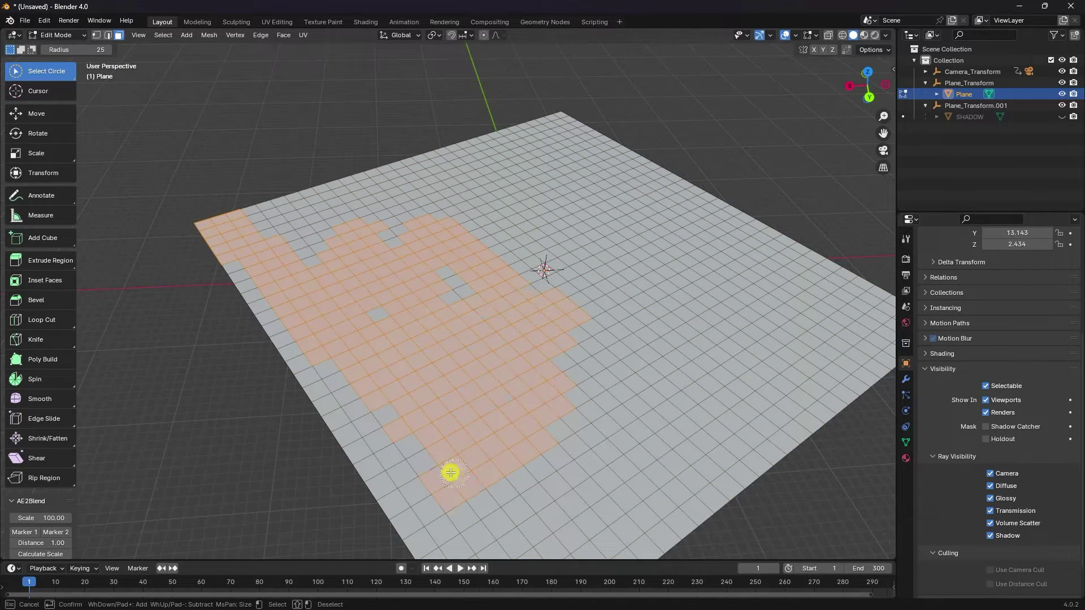
pyautogui.moveTo(450, 473)
pyautogui.mouseDown()
pyautogui.moveTo(449, 514)
pyautogui.moveTo(545, 534)
pyautogui.moveTo(810, 390)
pyautogui.moveTo(735, 432)
pyautogui.moveTo(573, 478)
pyautogui.mouseUp()
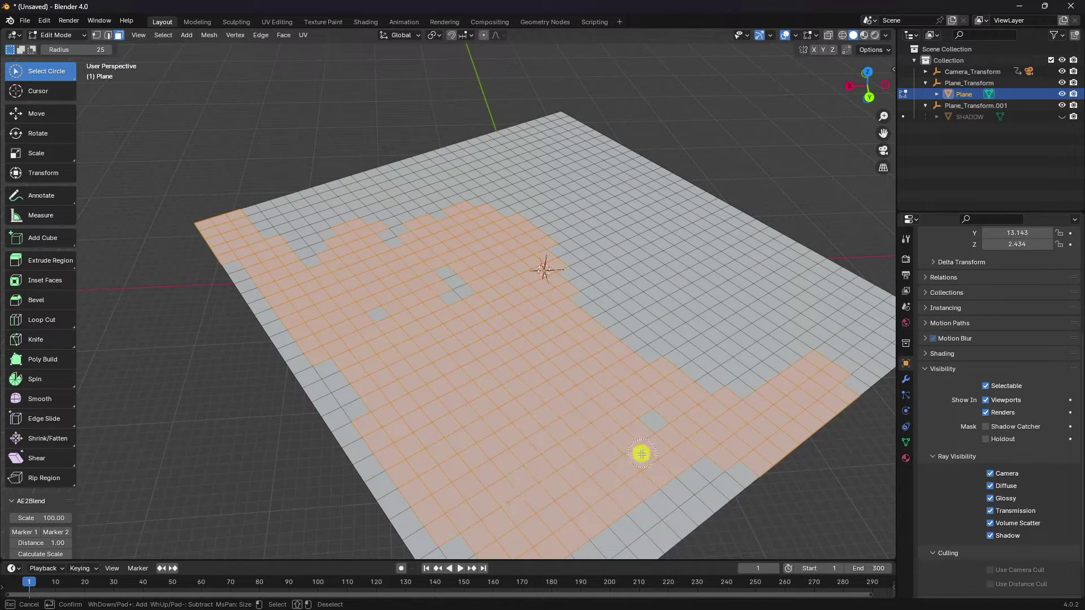
pyautogui.moveTo(642, 454)
pyautogui.mouseDown()
pyautogui.moveTo(269, 245)
pyautogui.moveTo(559, 150)
pyautogui.moveTo(500, 294)
pyautogui.moveTo(681, 274)
pyautogui.moveTo(618, 226)
pyautogui.moveTo(712, 407)
pyautogui.moveTo(727, 359)
pyautogui.mouseUp()
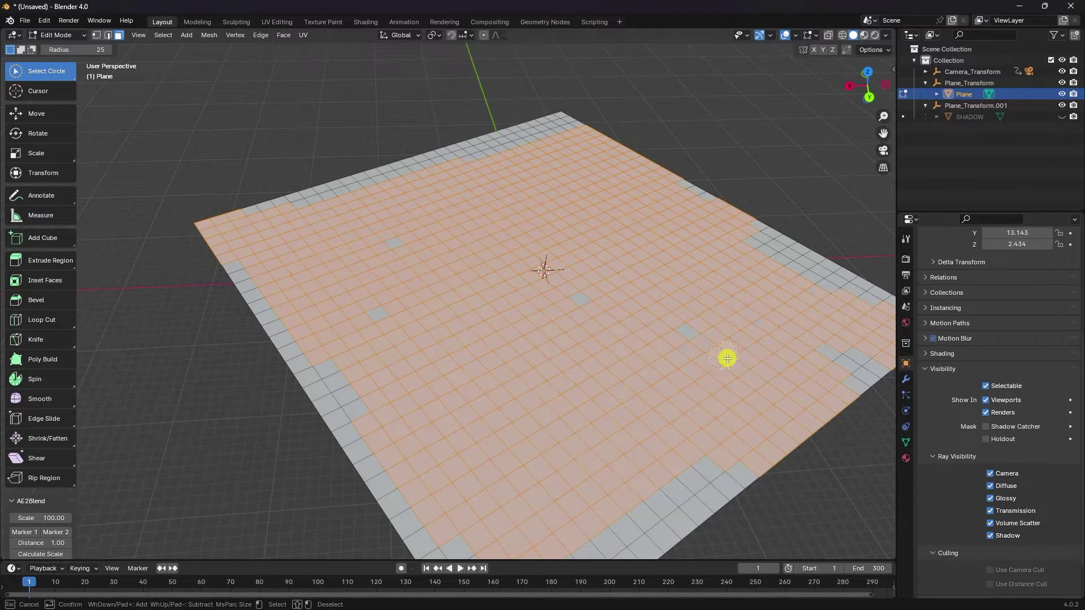
pyautogui.moveTo(415, 249); pyautogui.dragTo(386, 253)
pyautogui.moveTo(385, 254)
pyautogui.mouseDown(button='middle')
pyautogui.moveTo(486, 291)
pyautogui.moveTo(518, 317)
pyautogui.moveTo(478, 296)
pyautogui.mouseUp(button='middle')
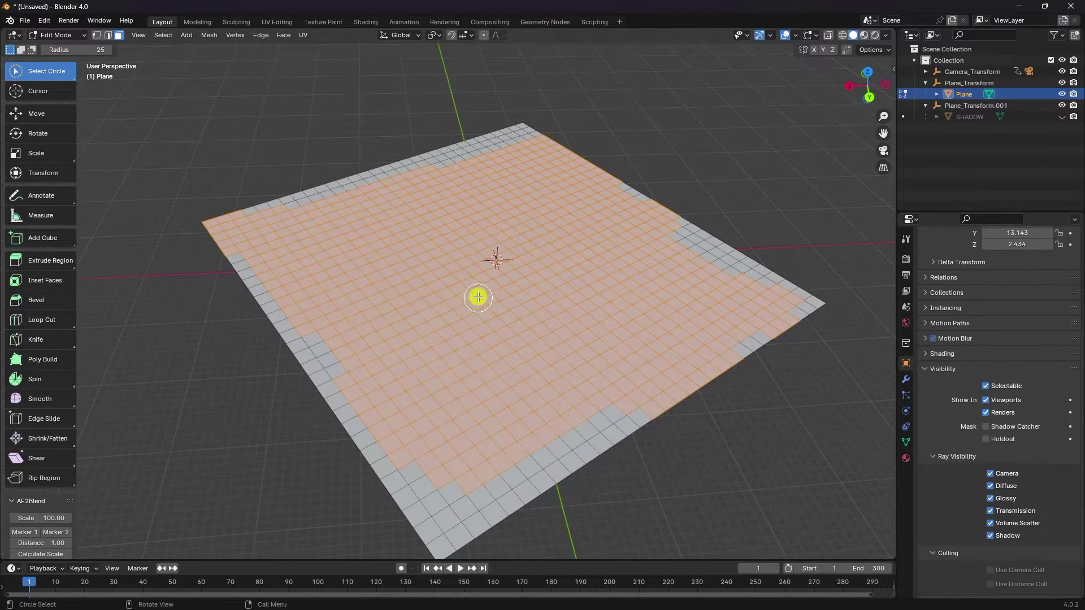
# Create a vertex group on the Plane, assign the selected faces to it, and return to Object Mode
pyautogui.click(906, 441)
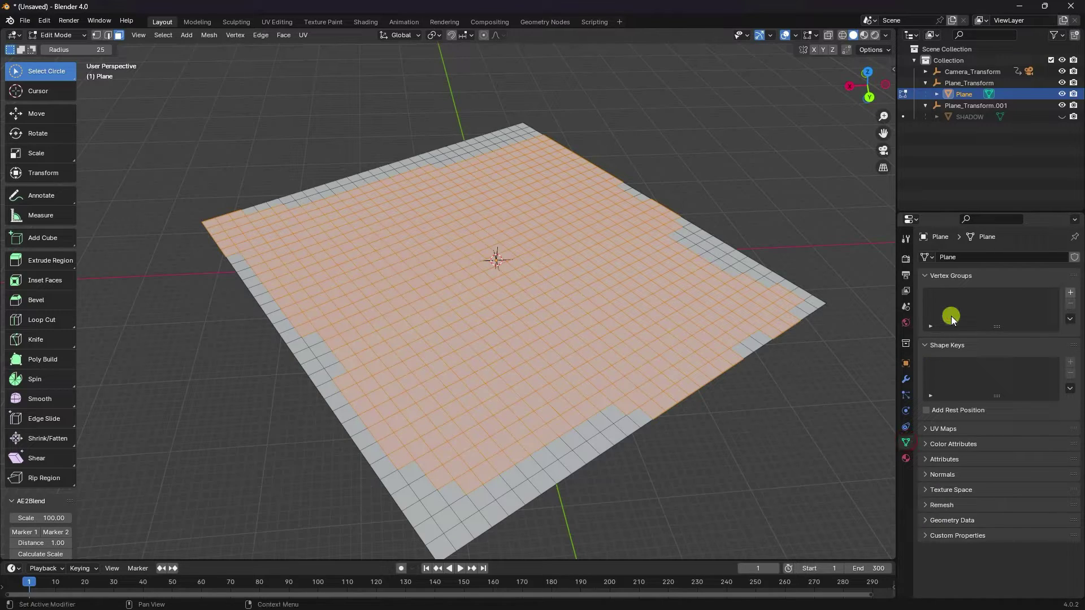
pyautogui.click(1069, 292)
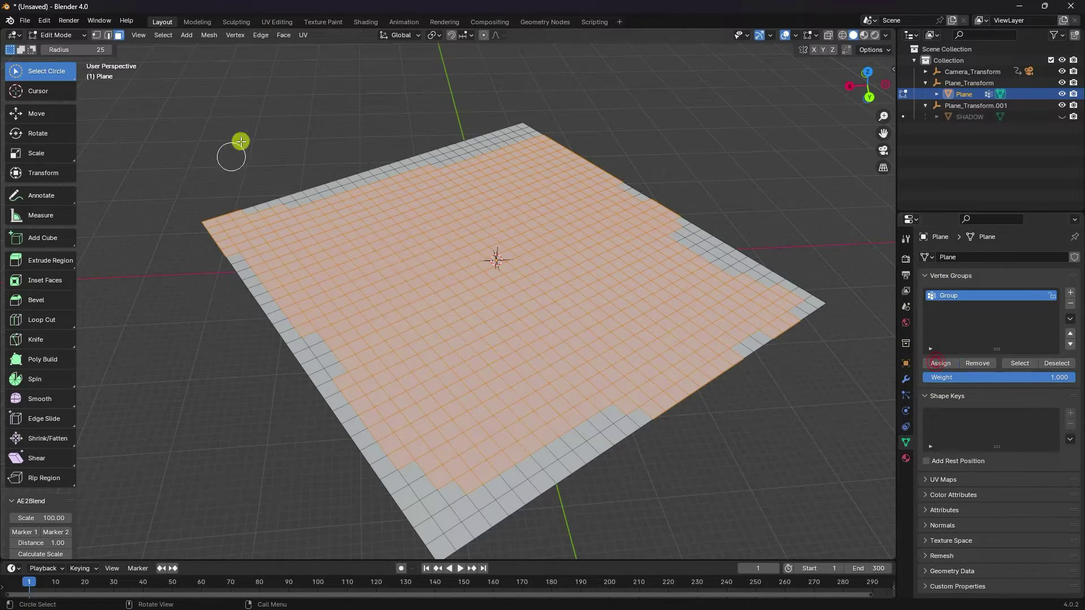
pyautogui.click(34, 113)
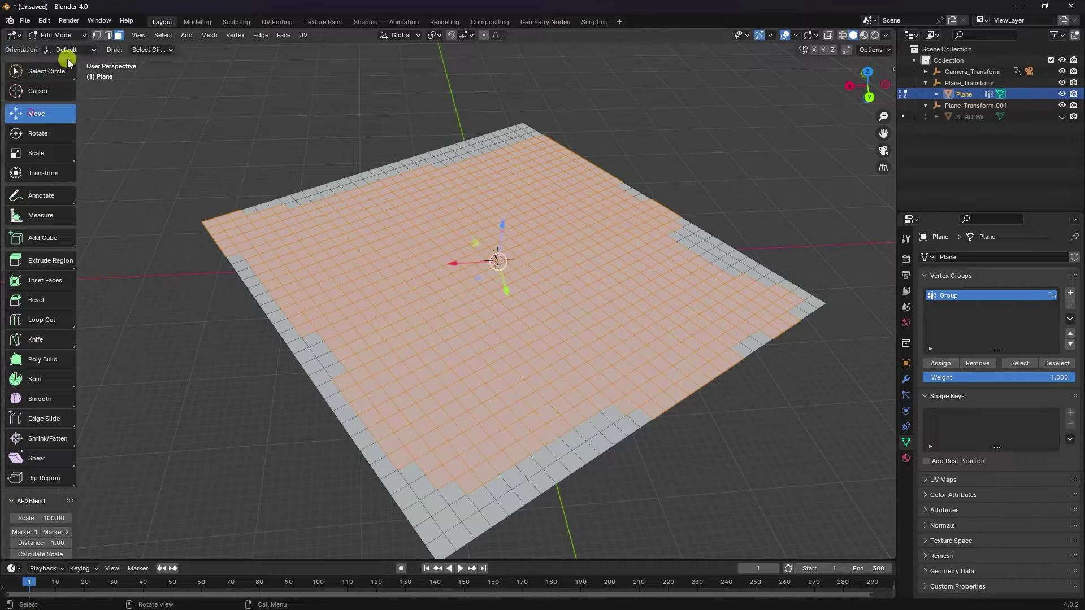
pyautogui.click(54, 35)
pyautogui.click(60, 55)
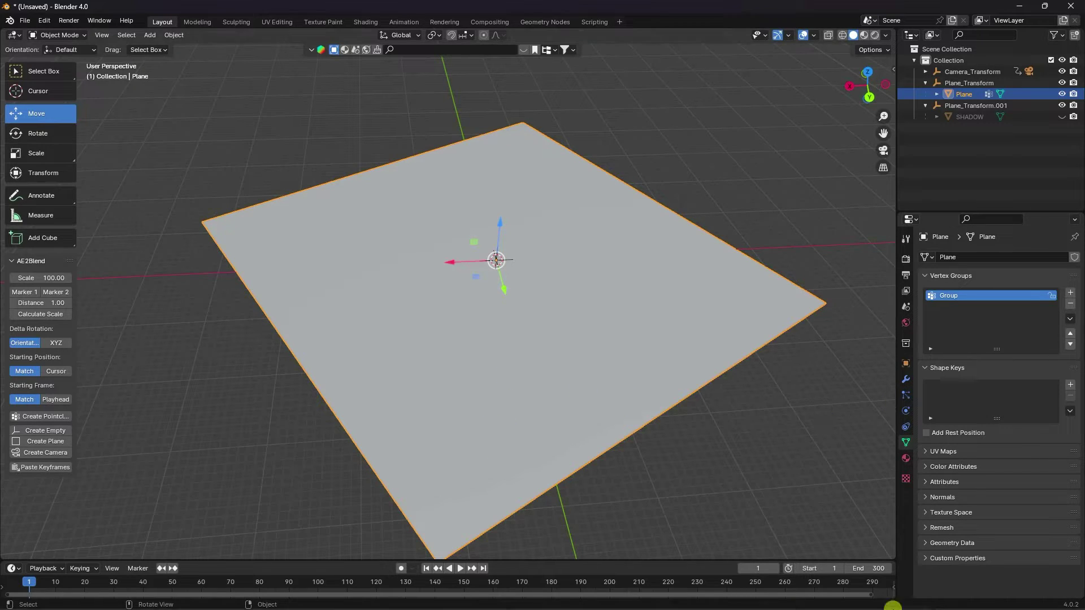
# Replace the timeline with an enlarged Asset Browser and browse down to the flower and plant assets
pyautogui.moveTo(893, 607)
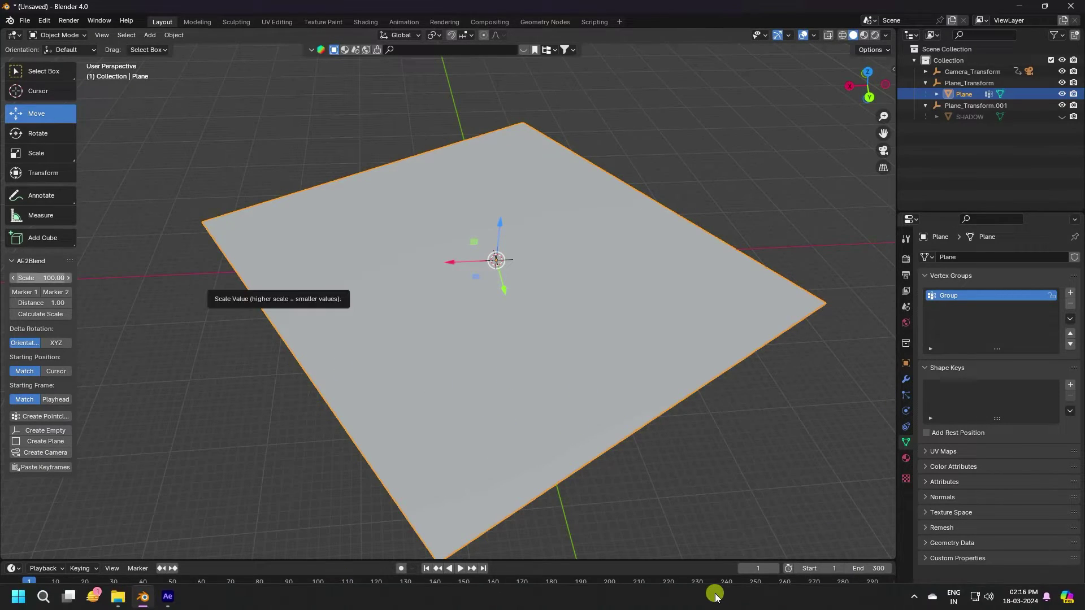
pyautogui.moveTo(104, 560); pyautogui.dragTo(117, 525)
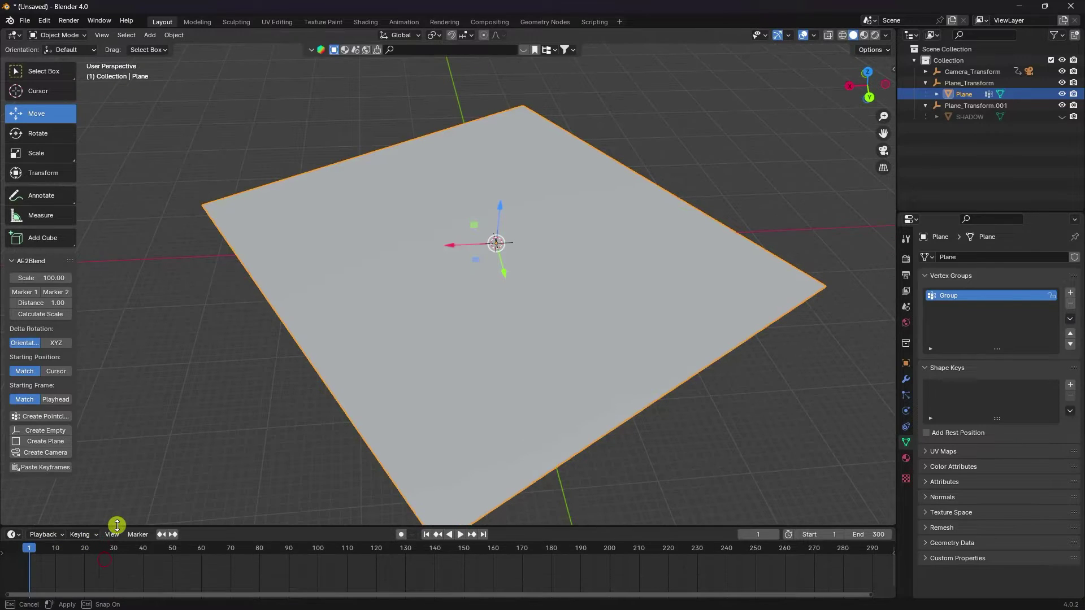
pyautogui.click(13, 534)
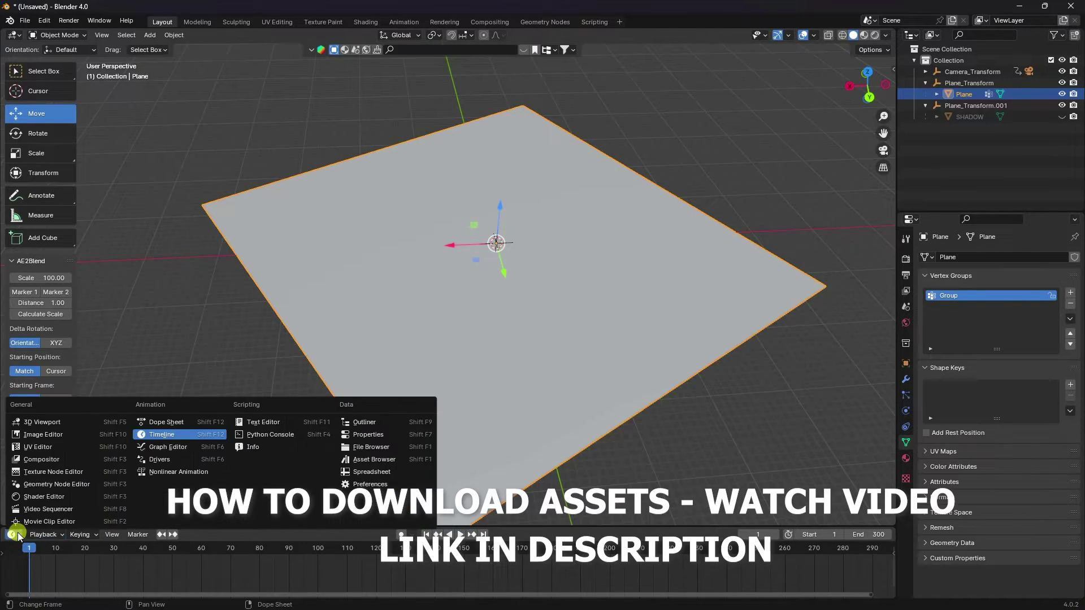
pyautogui.click(371, 460)
pyautogui.moveTo(343, 527); pyautogui.dragTo(363, 365)
pyautogui.scroll(-10, 356, 463)
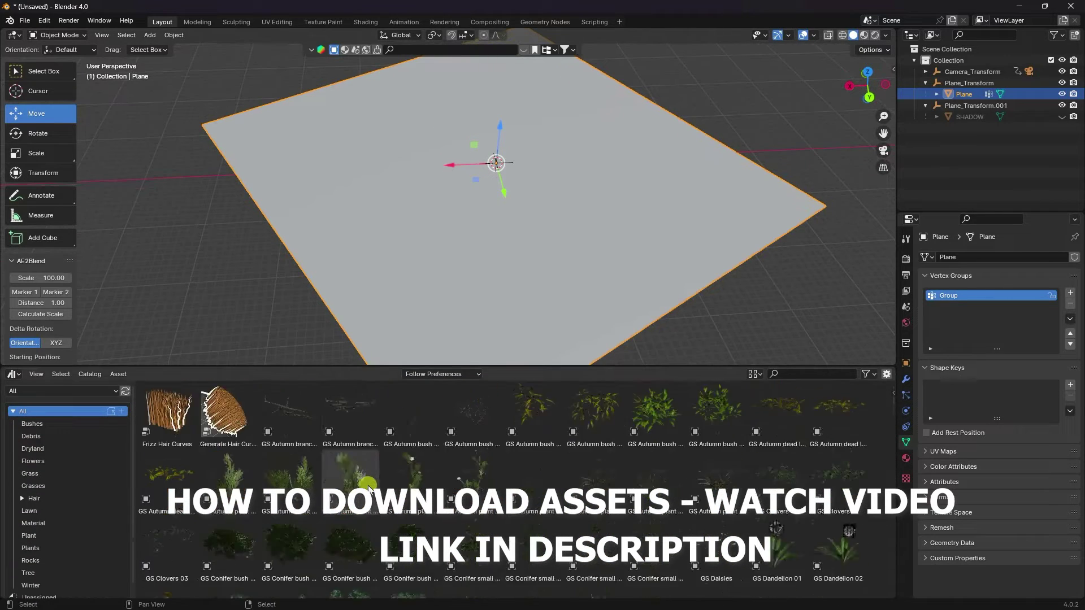
pyautogui.scroll(-8, 303, 489)
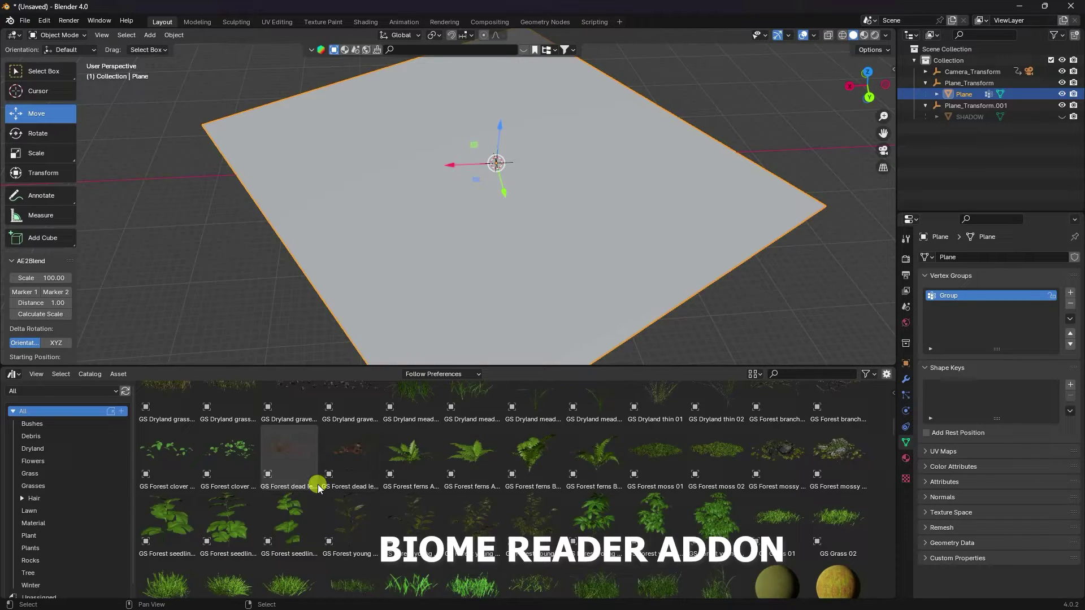
pyautogui.scroll(-10, 318, 486)
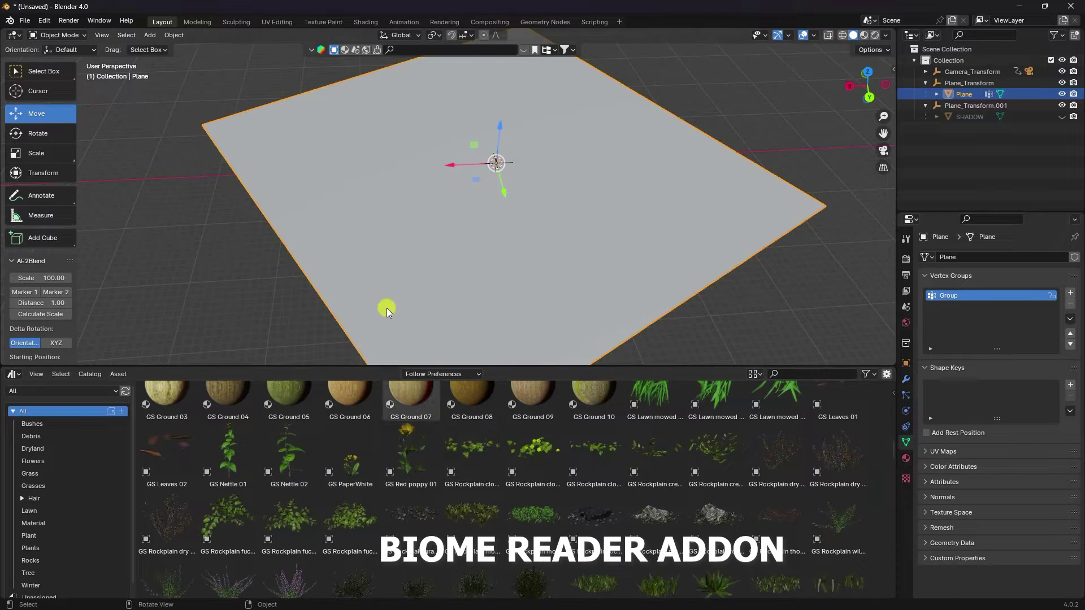
# Create a new collection under the Scene Collection and name it PLANTS
pyautogui.scroll(-3, 390, 297)
pyautogui.keyDown('shift'); pyautogui.moveTo(549, 249); pyautogui.dragTo(503, 166, button='middle'); pyautogui.keyUp('shift')
pyautogui.scroll(-2, 503, 165)
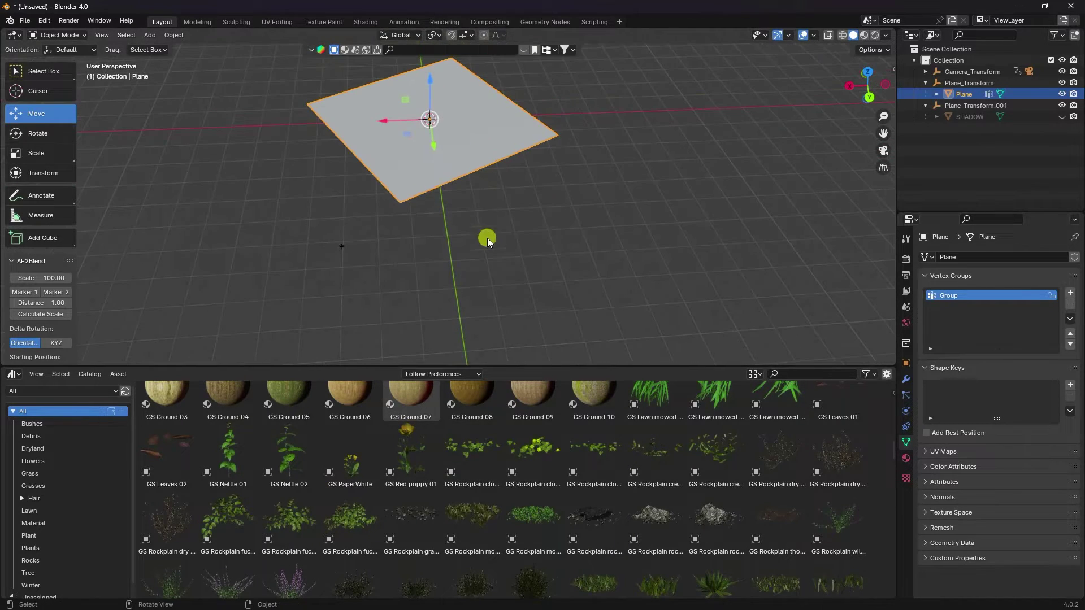
pyautogui.scroll(4, 467, 311)
pyautogui.keyDown('shift'); pyautogui.moveTo(460, 310); pyautogui.dragTo(451, 250, button='middle'); pyautogui.keyUp('shift')
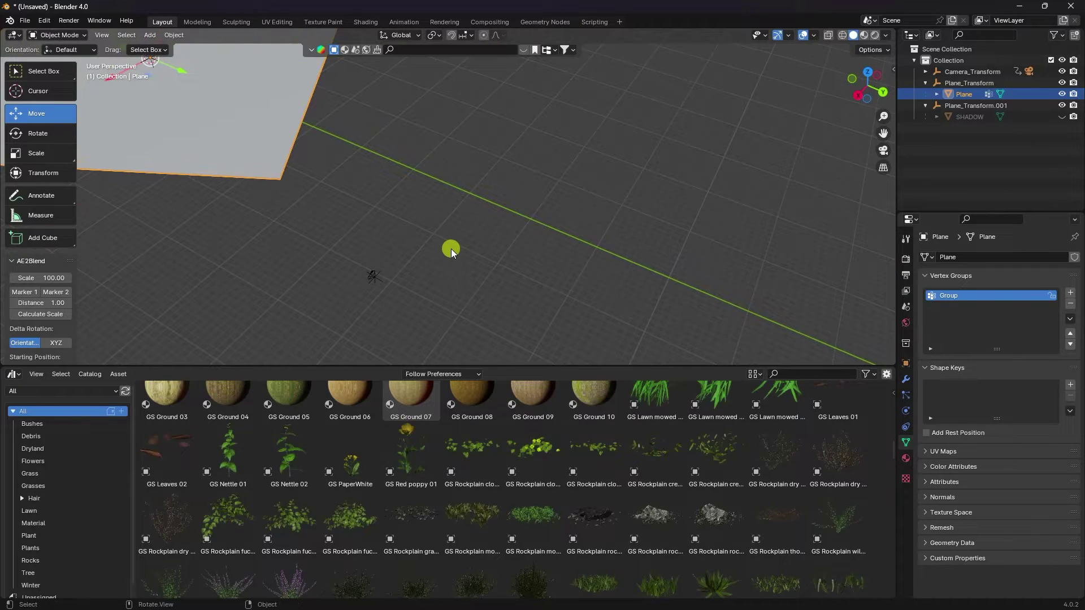
pyautogui.rightClick(953, 152)
pyautogui.click(943, 149)
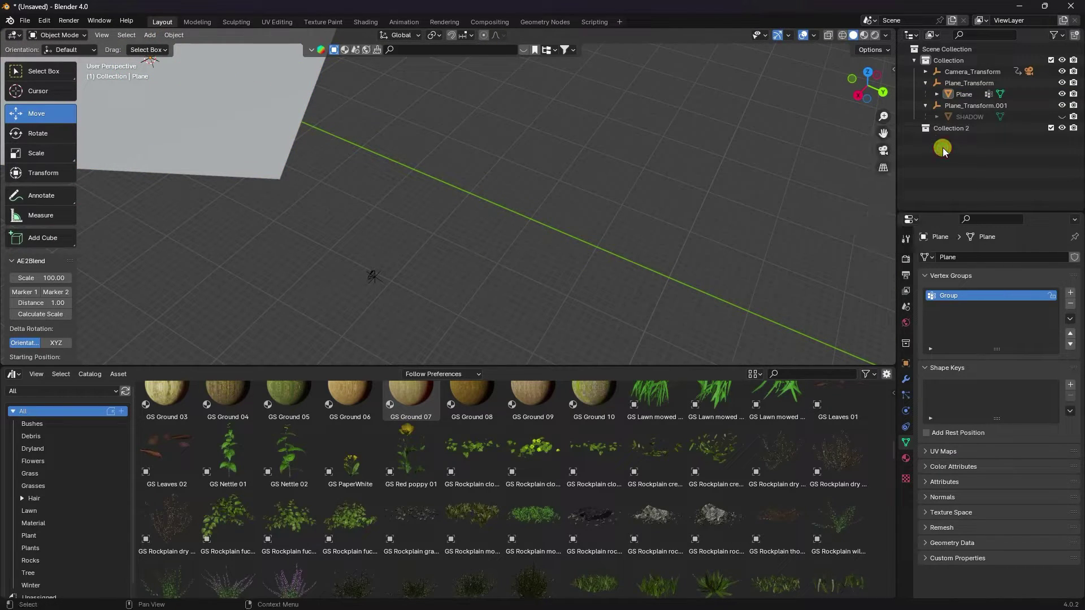
pyautogui.doubleClick(948, 130)
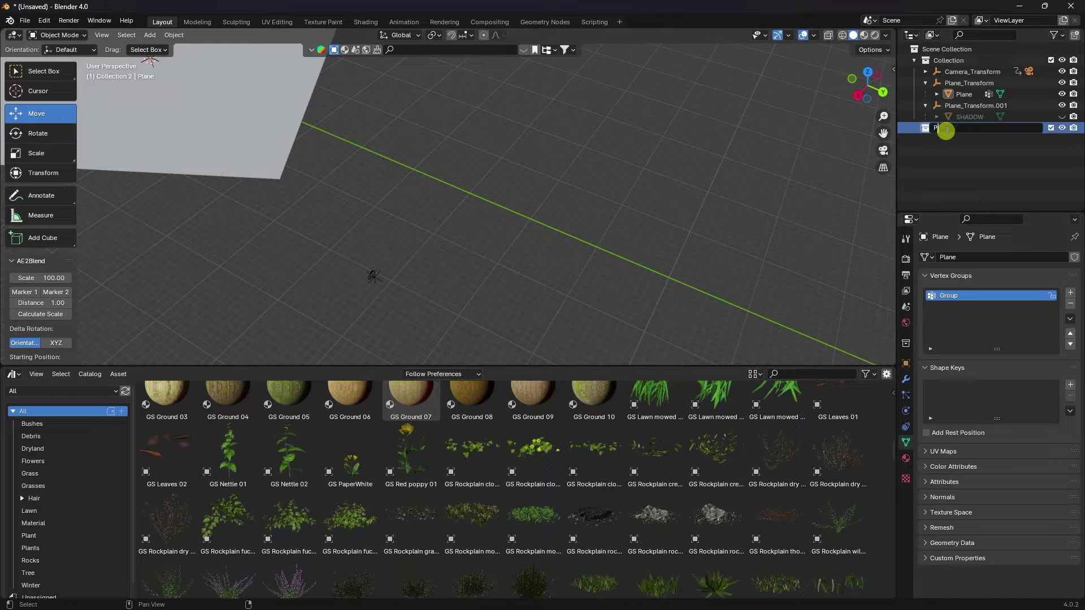
pyautogui.press('Return')
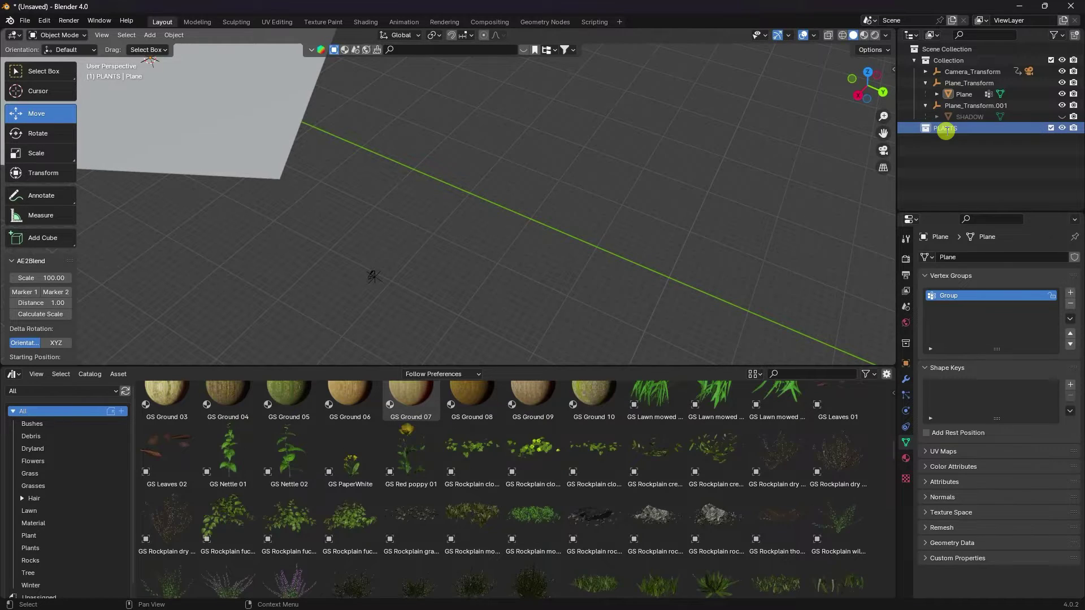
# Place the GS Red poppy 01 asset on the empty ground away from the Plane and scale it uniformly by 2.892
pyautogui.moveTo(404, 446); pyautogui.dragTo(572, 236)
pyautogui.moveTo(576, 235); pyautogui.dragTo(444, 182, button='middle')
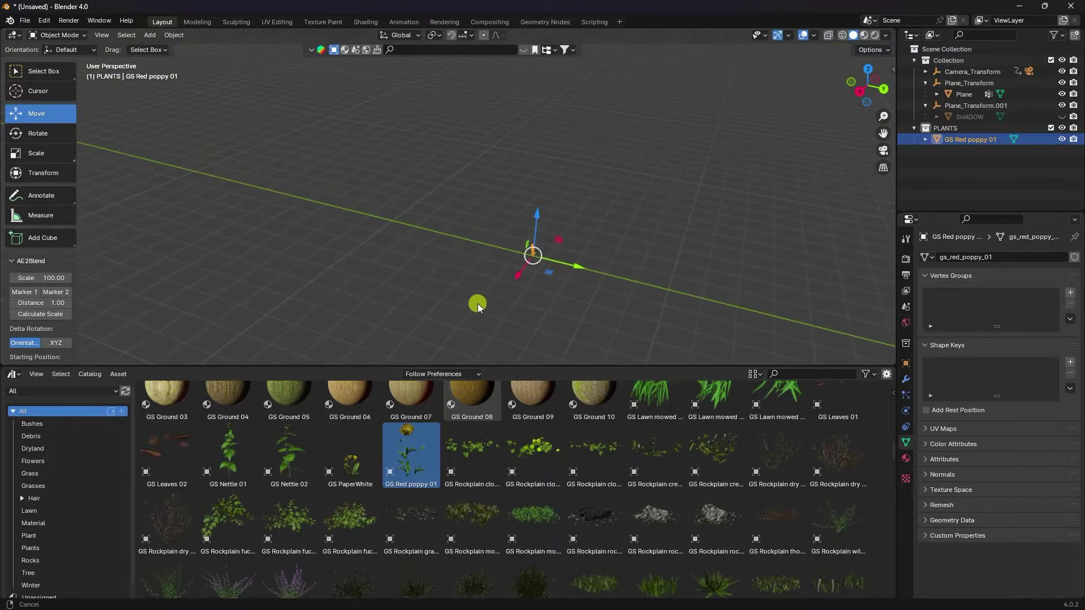
pyautogui.moveTo(477, 304); pyautogui.dragTo(524, 275, button='middle')
pyautogui.press('s')
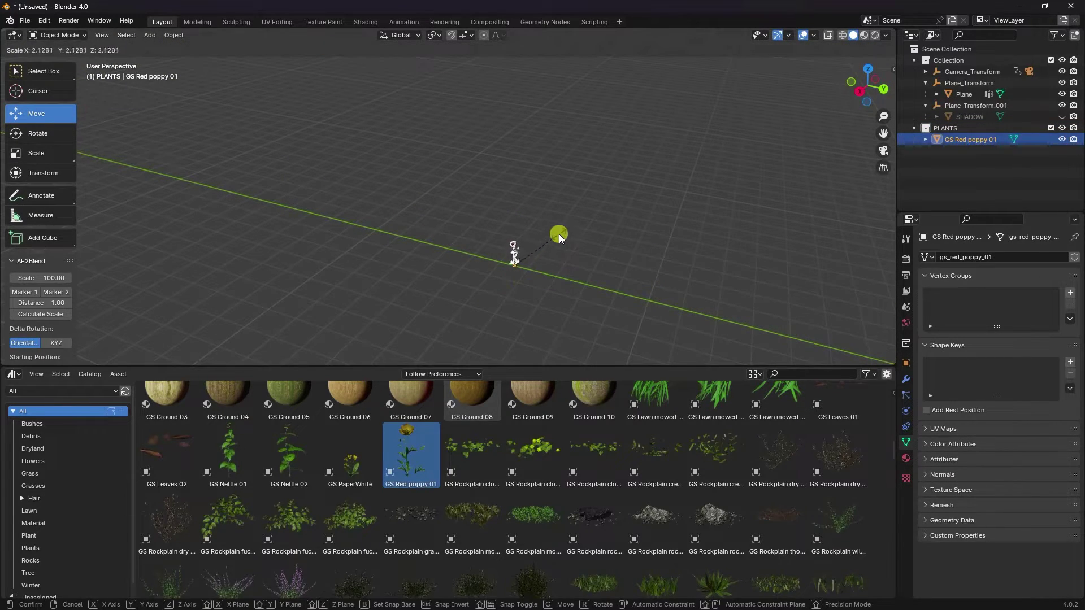
pyautogui.click(559, 255)
# Rotate the red poppy 111° about the global Z axis
pyautogui.keyDown('shift'); pyautogui.moveTo(559, 255); pyautogui.dragTo(517, 242, button='middle'); pyautogui.keyUp('shift')
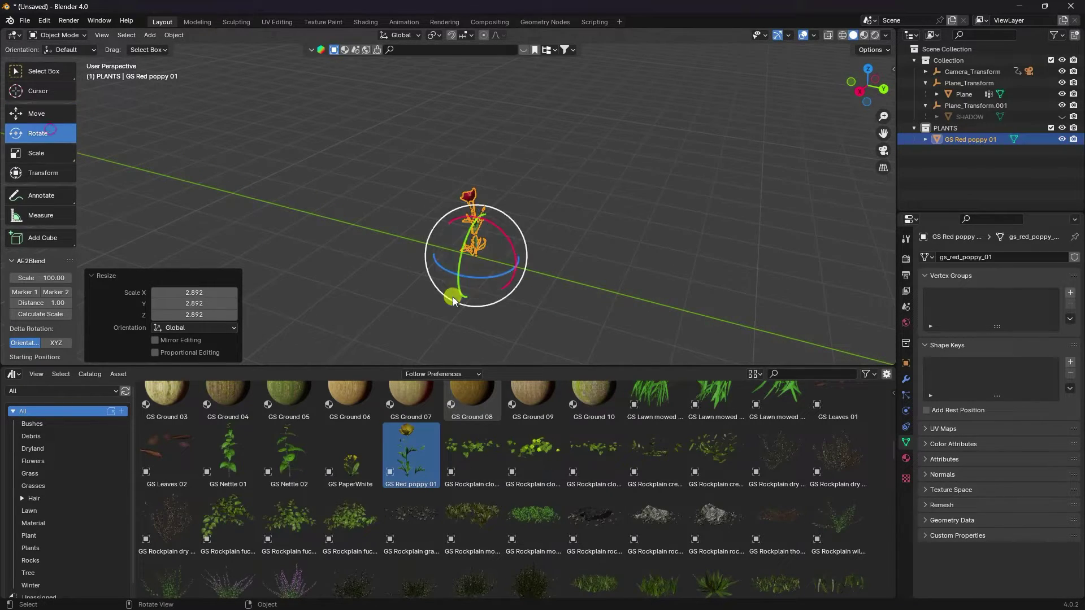
pyautogui.moveTo(478, 285); pyautogui.dragTo(519, 276)
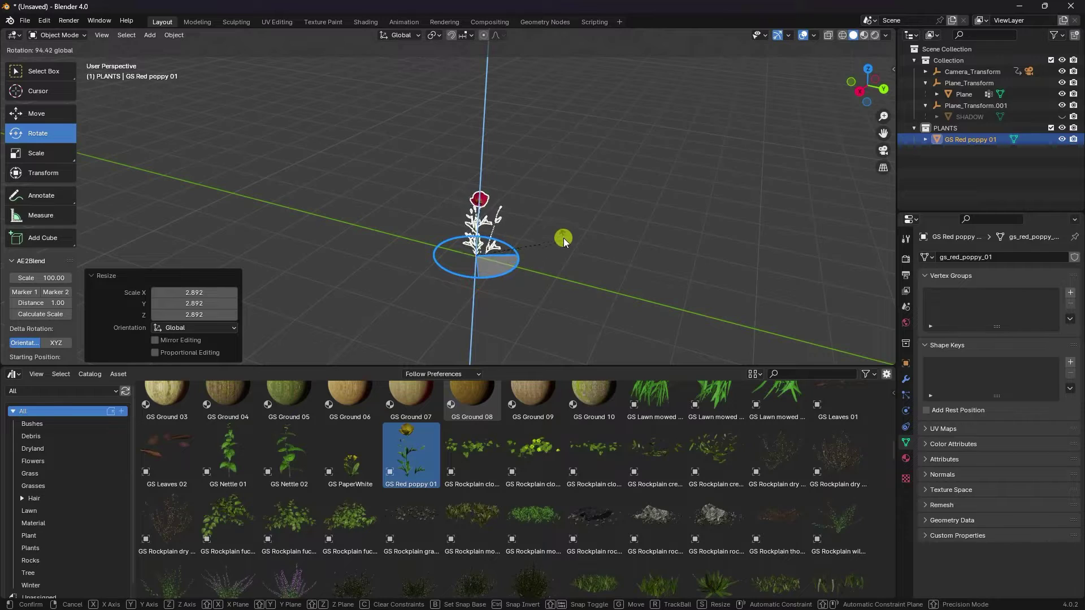
pyautogui.moveTo(564, 239); pyautogui.dragTo(559, 213)
# Switch back to the Move tool and place the GS PaperWhite asset beside the red poppy in the PLANTS collection
pyautogui.click(31, 110)
pyautogui.click(337, 474)
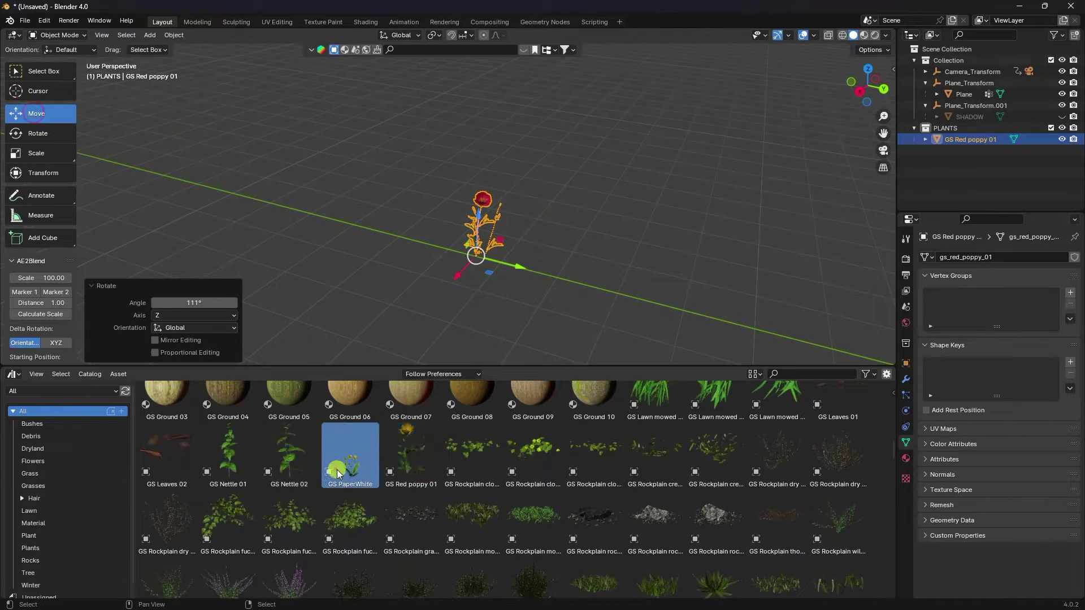
pyautogui.moveTo(338, 473); pyautogui.dragTo(440, 247)
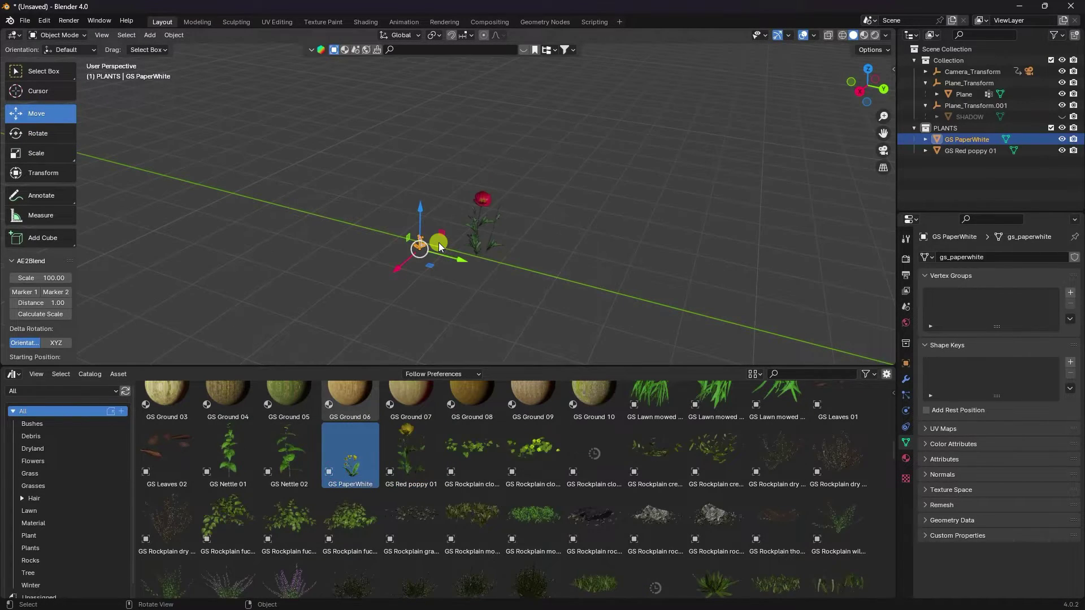
# Scale the PaperWhite uniformly by 2.245, and place the GS Rockplain clover creeper 02 asset beside the red poppy
pyautogui.press('s')
pyautogui.click(458, 232)
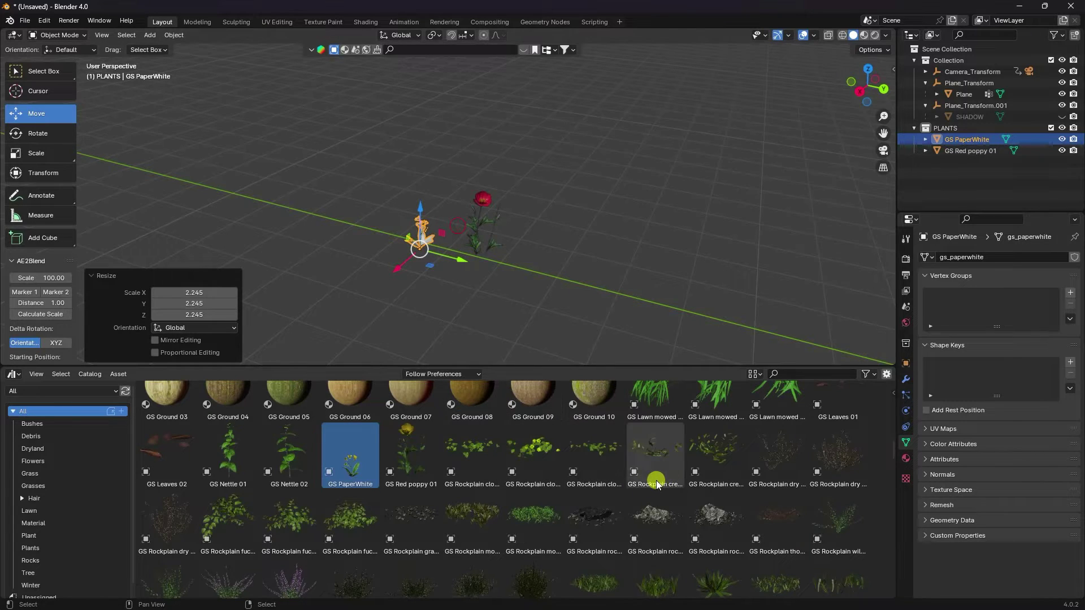
pyautogui.scroll(2, 587, 481)
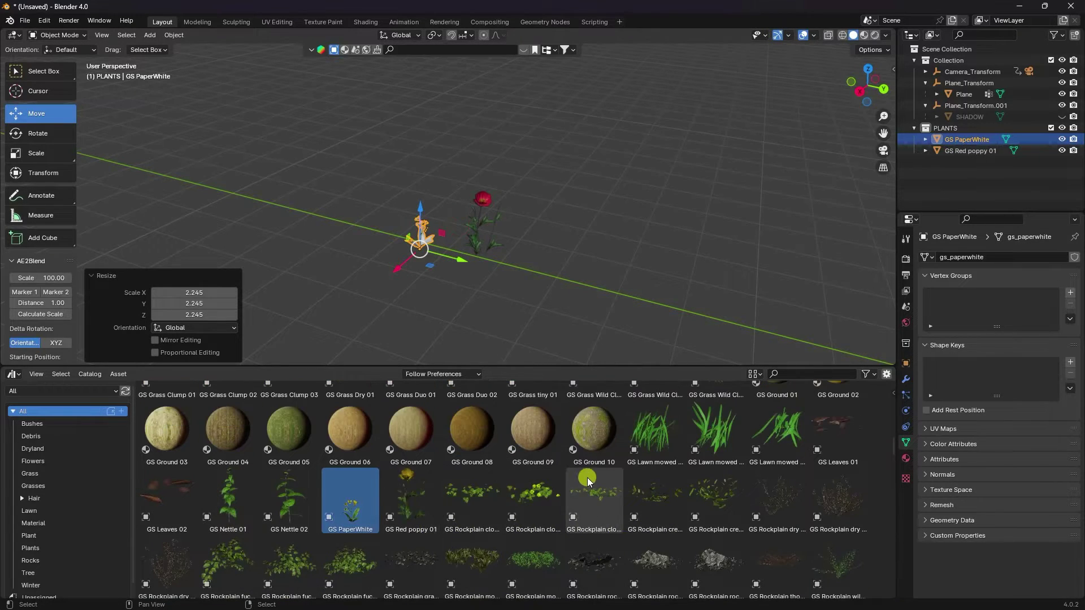
pyautogui.moveTo(533, 497); pyautogui.dragTo(537, 271)
pyautogui.click(611, 263)
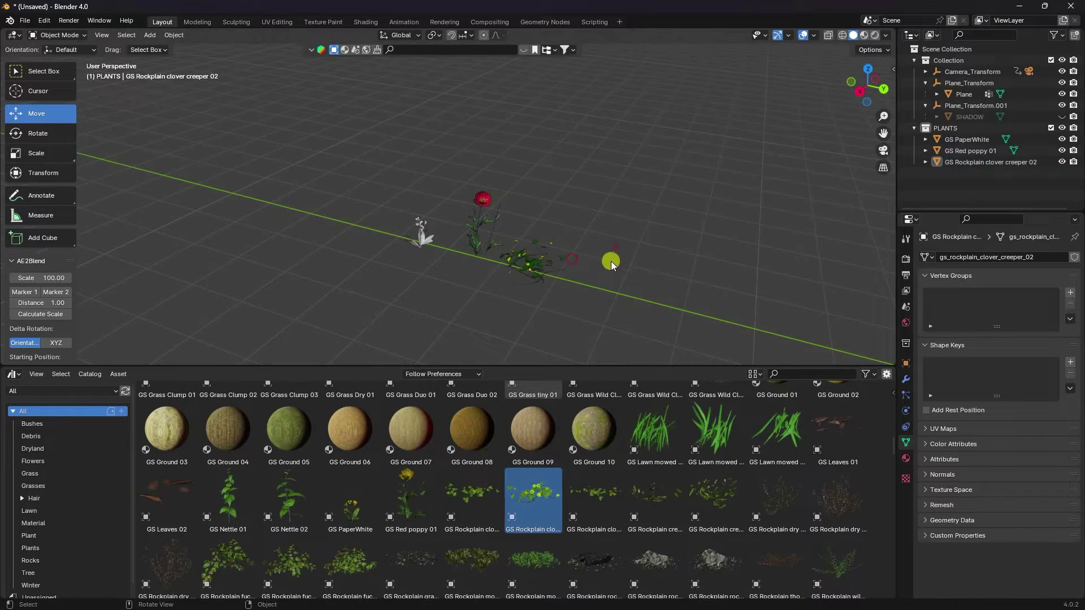
# Place the GS Forest ferns B 02 asset beside the clover creeper and scale it up uniformly
pyautogui.scroll(8, 561, 514)
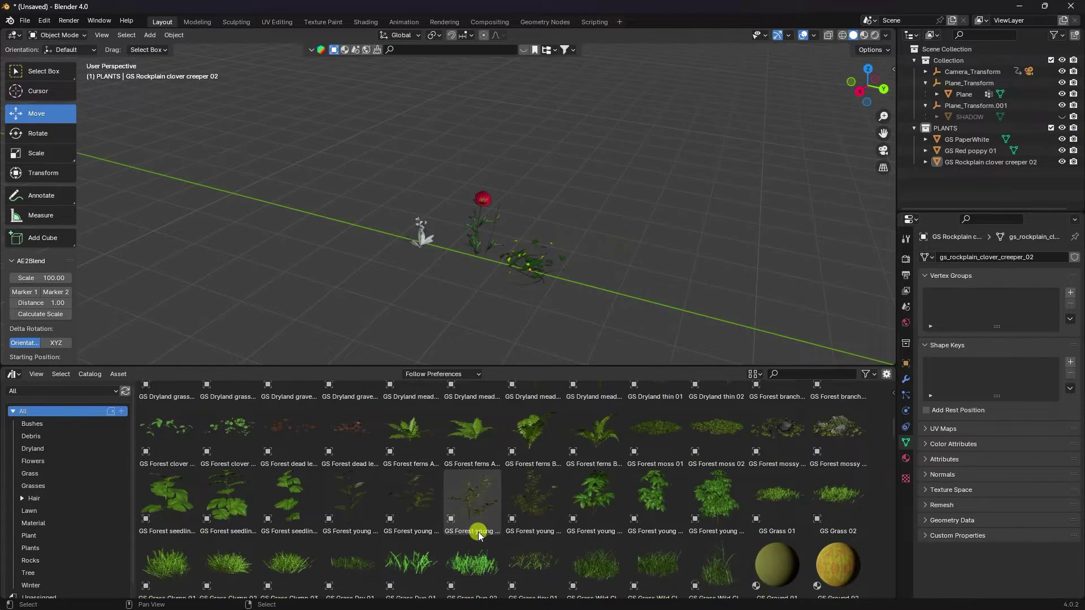
pyautogui.moveTo(595, 404); pyautogui.dragTo(574, 275)
pyautogui.press('s')
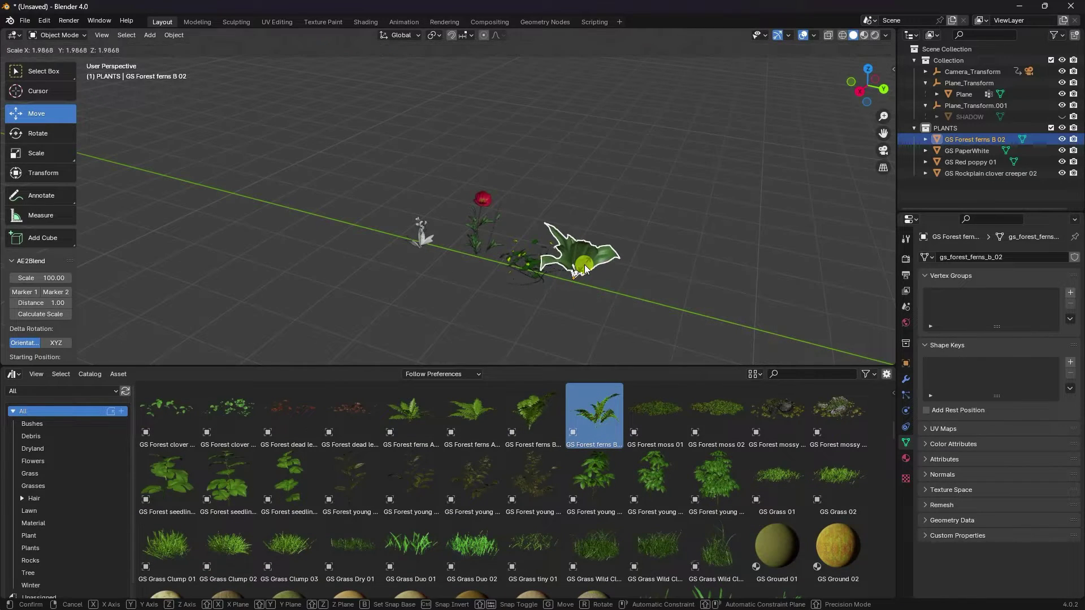
pyautogui.click(583, 274)
# Place the GS Grass Duo 02, Grass Duo 01, Grass Dry 01, Grass Clump 03 and Grass Clump 01 assets in a row beyond the PaperWhite
pyautogui.moveTo(474, 546); pyautogui.dragTo(384, 233)
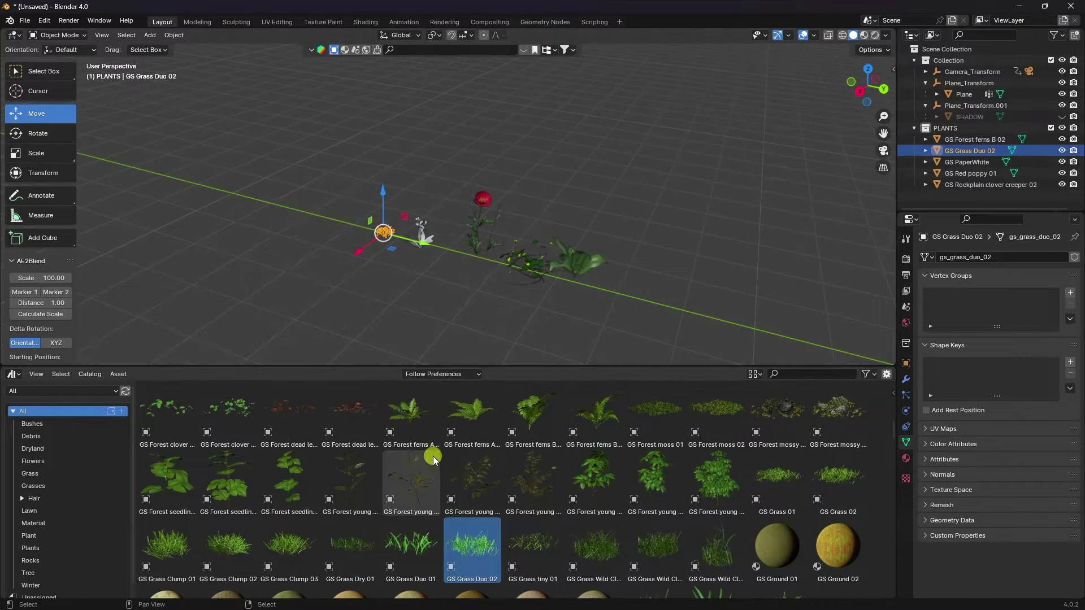
pyautogui.moveTo(418, 545); pyautogui.dragTo(366, 232)
pyautogui.moveTo(350, 545); pyautogui.dragTo(363, 226)
pyautogui.moveTo(290, 546); pyautogui.dragTo(333, 222)
pyautogui.scroll(6, 317, 221)
pyautogui.scroll(-5, 308, 263)
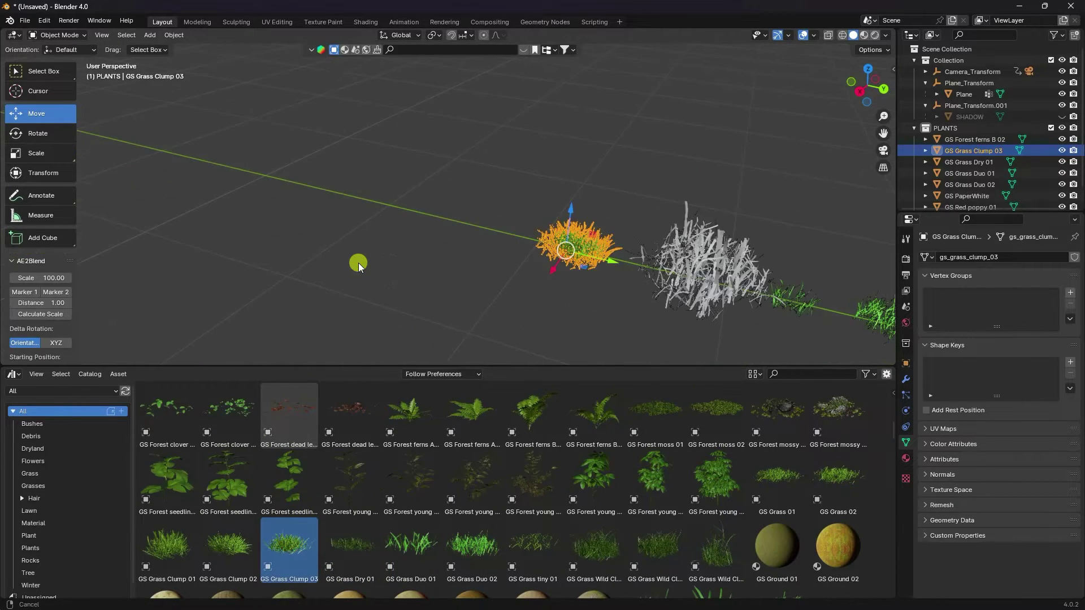
pyautogui.moveTo(167, 546); pyautogui.dragTo(146, 182)
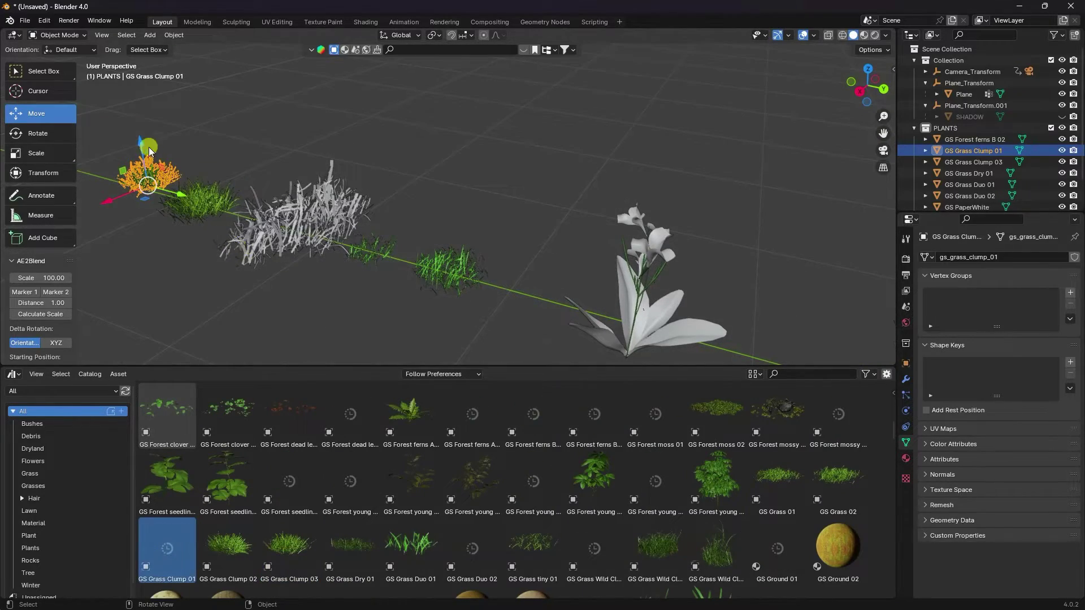
# Select the five grass assets, scale them up together and deselect them
pyautogui.moveTo(115, 128); pyautogui.dragTo(490, 325)
pyautogui.press('s')
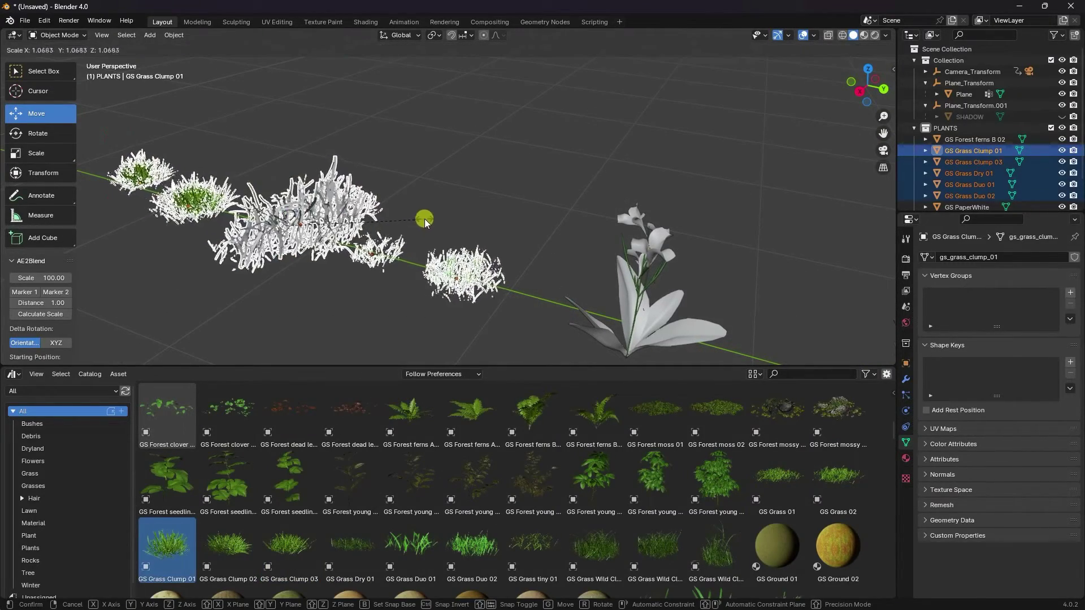
pyautogui.click(453, 203)
pyautogui.click(514, 159)
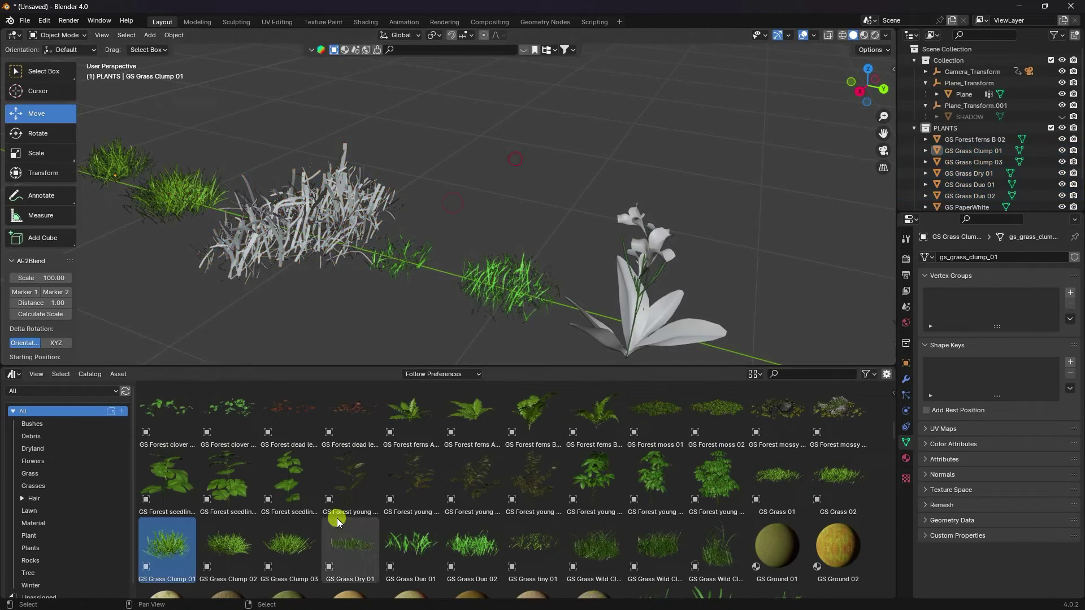
# Place the GS Rockplain wildflowers 04 asset beside the fern and scale it uniformly by 1.967
pyautogui.scroll(-6, 338, 522)
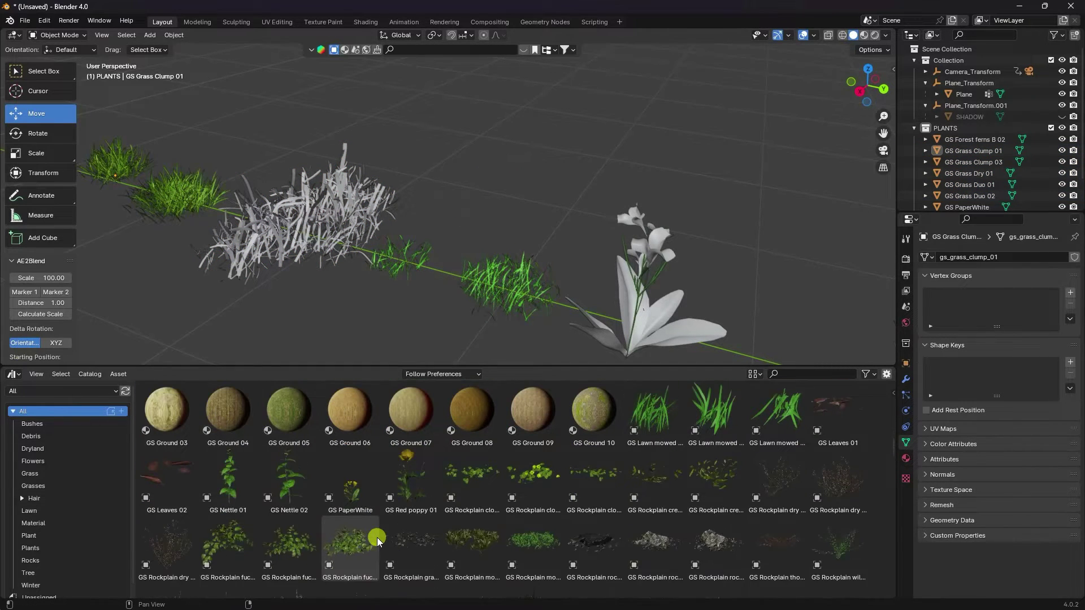
pyautogui.scroll(-2, 381, 535)
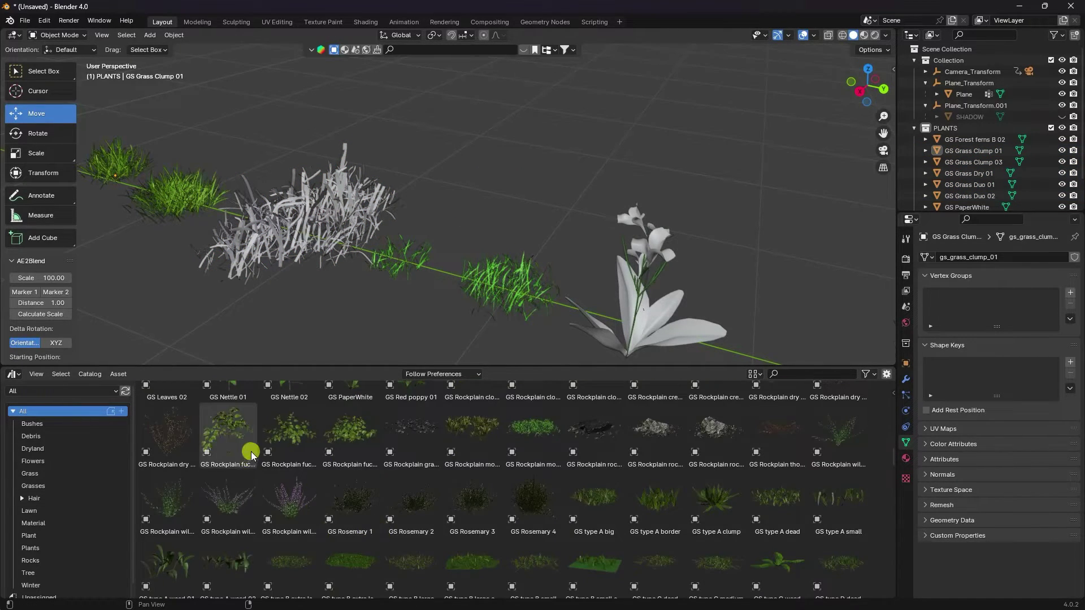
pyautogui.scroll(-8, 277, 311)
pyautogui.scroll(9, 277, 310)
pyautogui.scroll(-5, 302, 293)
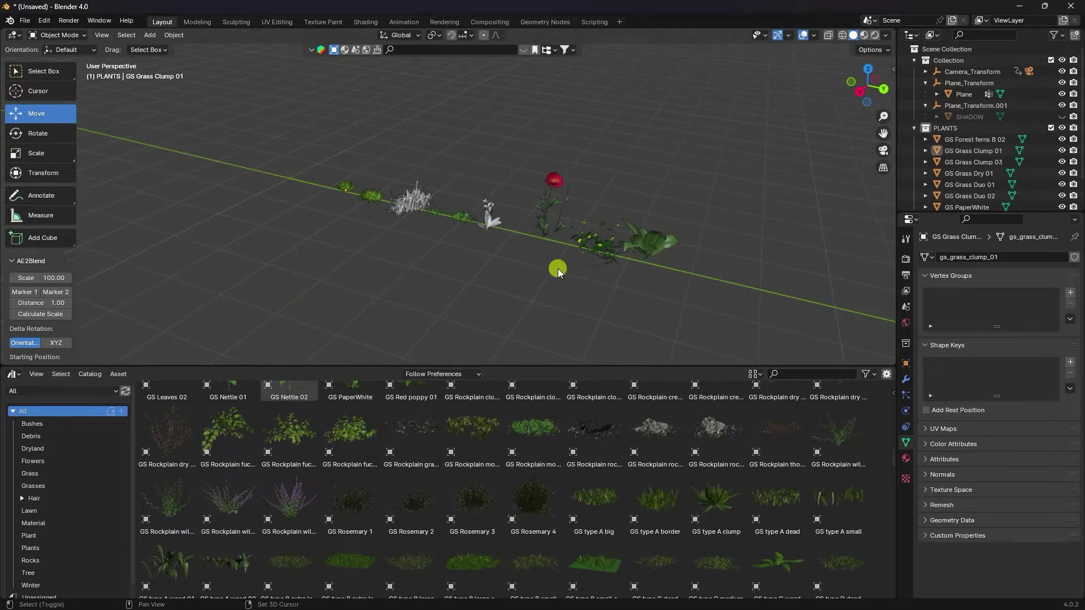
pyautogui.scroll(2, 557, 269)
pyautogui.scroll(-1, 524, 266)
pyautogui.moveTo(283, 503); pyautogui.dragTo(477, 259)
pyautogui.press('s')
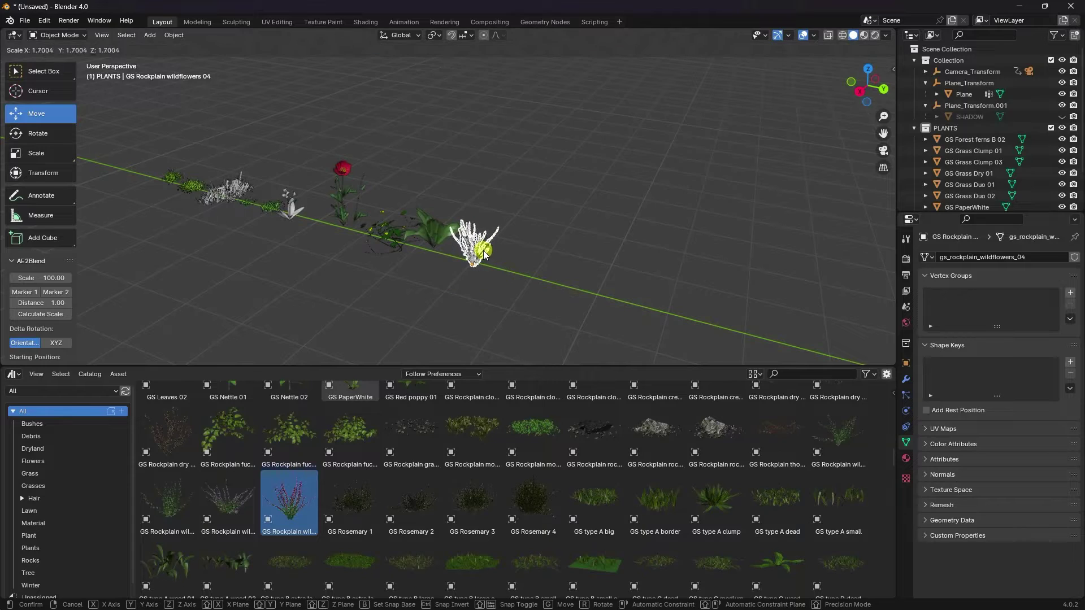
pyautogui.click(486, 249)
# Place the Sc Red poppy 01 asset beside the wildflowers and scale it uniformly by 1.624
pyautogui.scroll(-1, 463, 473)
pyautogui.scroll(-15, 461, 473)
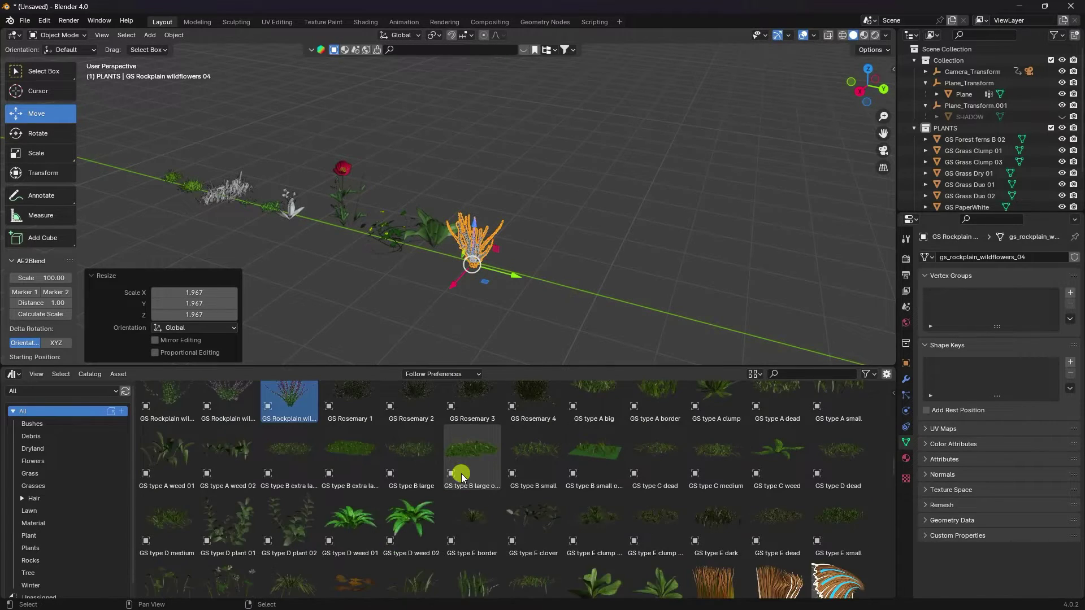
pyautogui.scroll(-5, 625, 477)
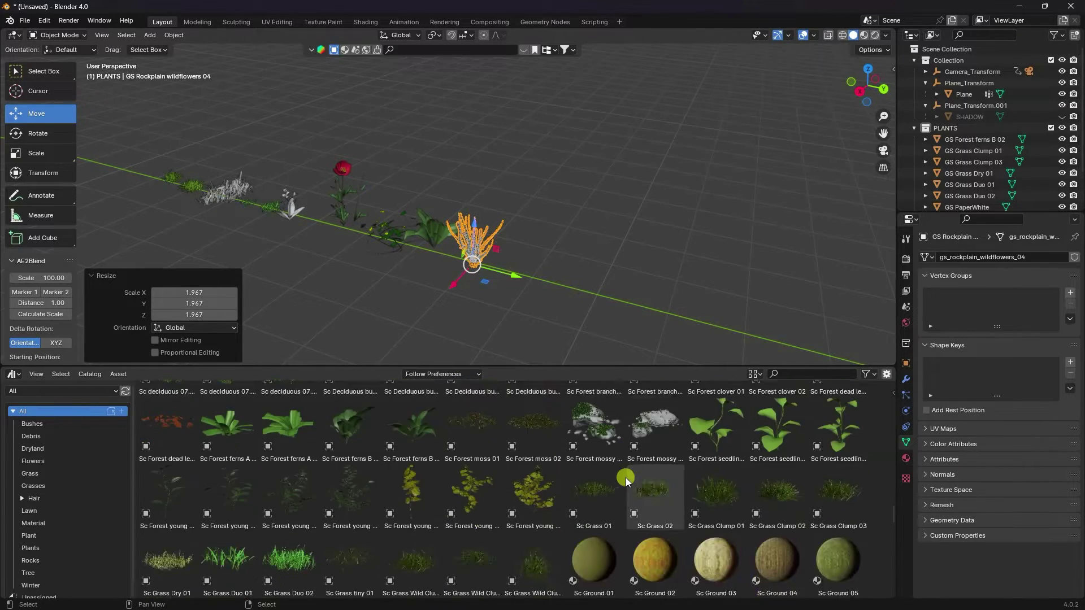
pyautogui.moveTo(777, 517); pyautogui.dragTo(527, 261)
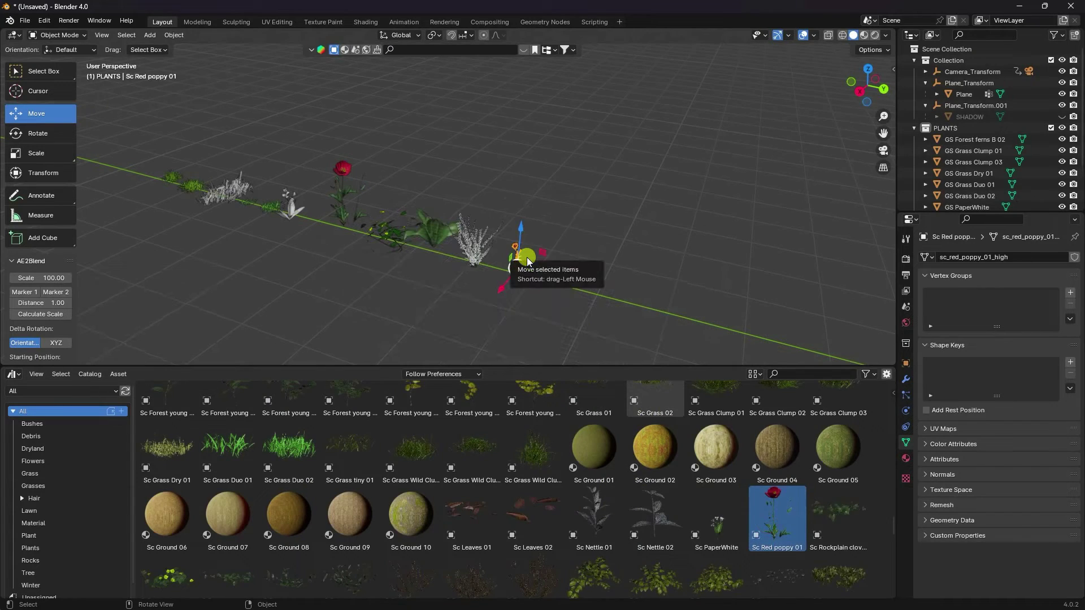
pyautogui.press('s')
pyautogui.click(534, 251)
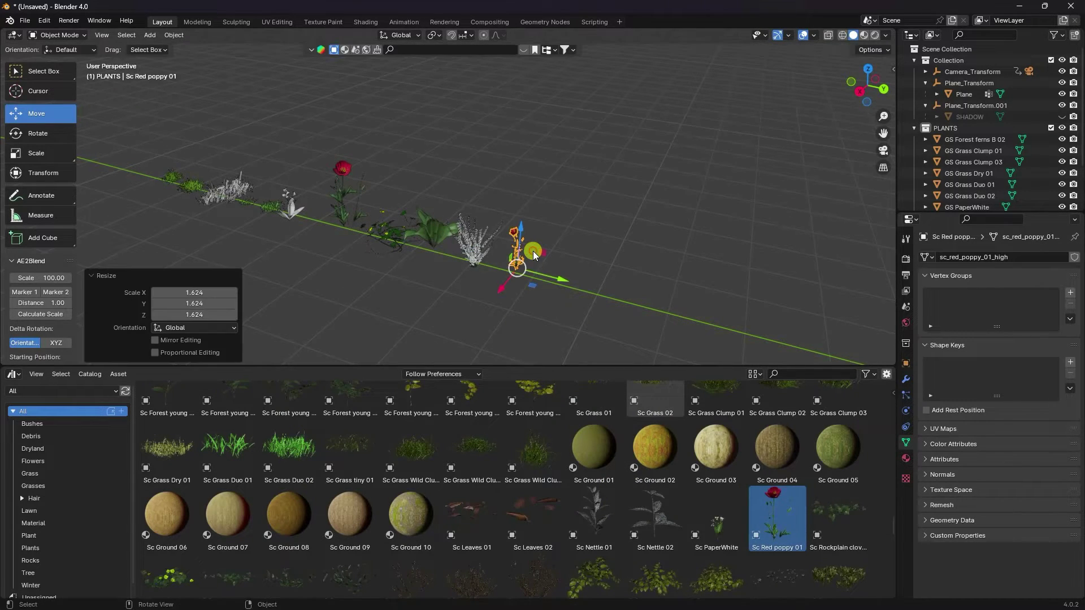
# Place the Sc type D plant 02 asset at the end of the plant row beside the small poppy and deselect it
pyautogui.scroll(-5, 460, 508)
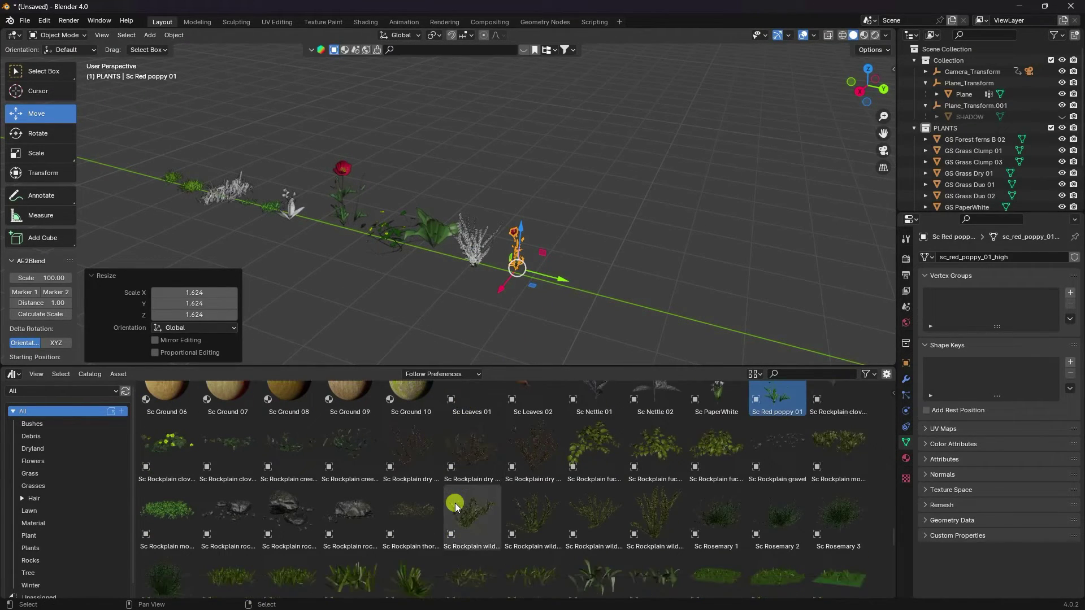
pyautogui.scroll(-5, 455, 503)
pyautogui.moveTo(523, 445); pyautogui.dragTo(595, 249)
pyautogui.click(621, 240)
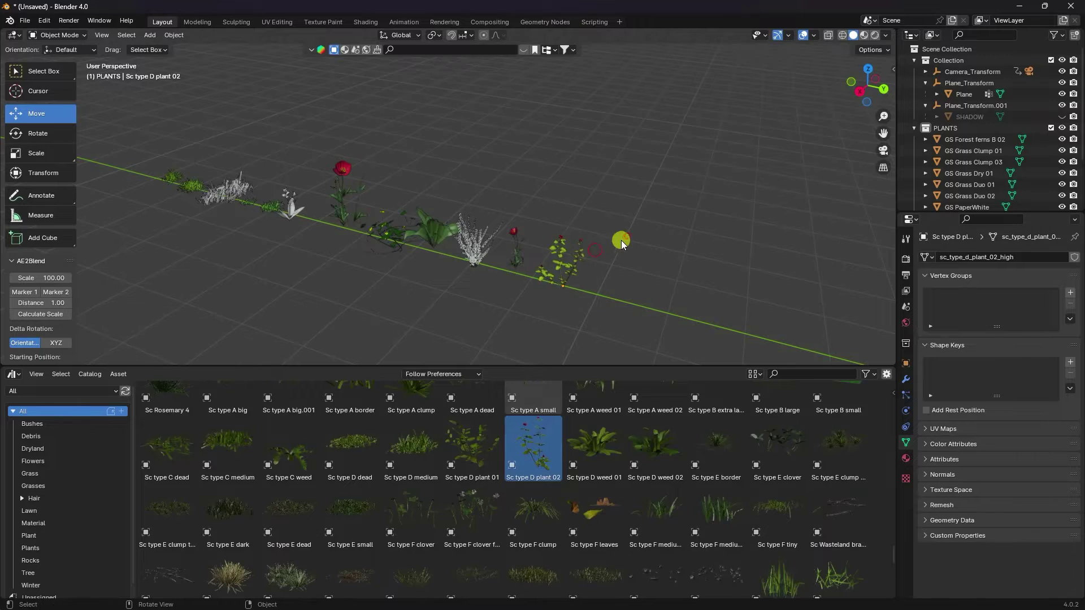
# Place a second GS PaperWhite asset at the end of the row, scale it up uniformly and deselect it
pyautogui.scroll(3, 585, 258)
pyautogui.scroll(5, 583, 263)
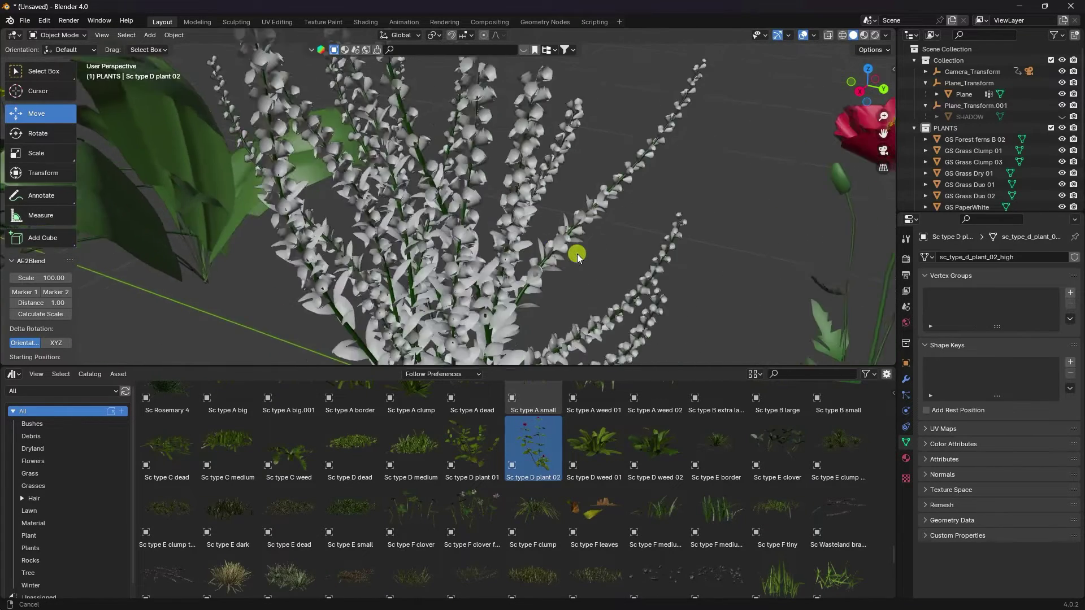
pyautogui.scroll(-8, 571, 254)
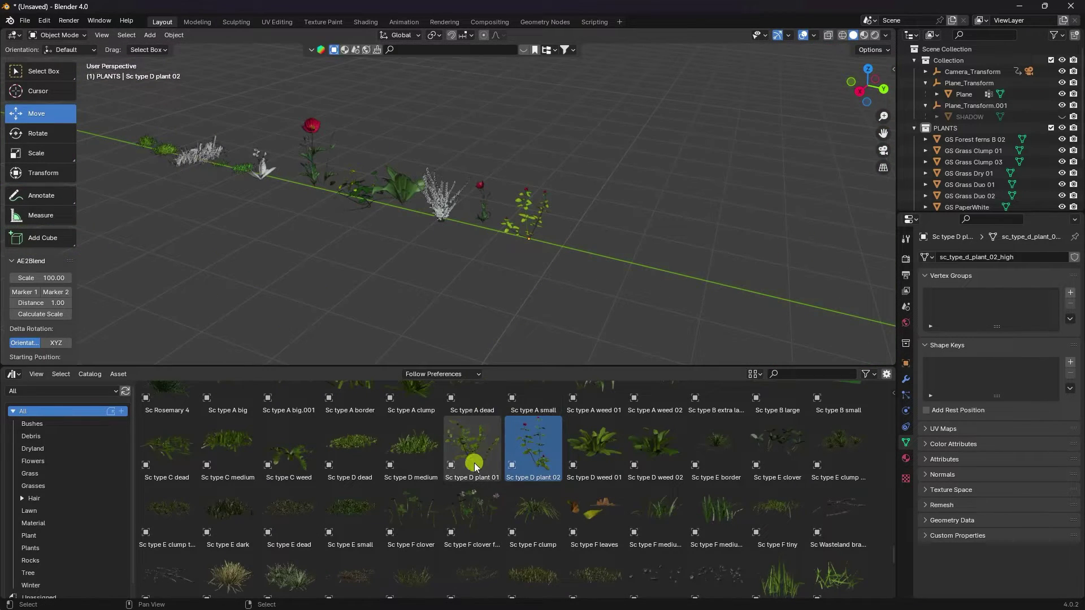
pyautogui.scroll(10, 473, 462)
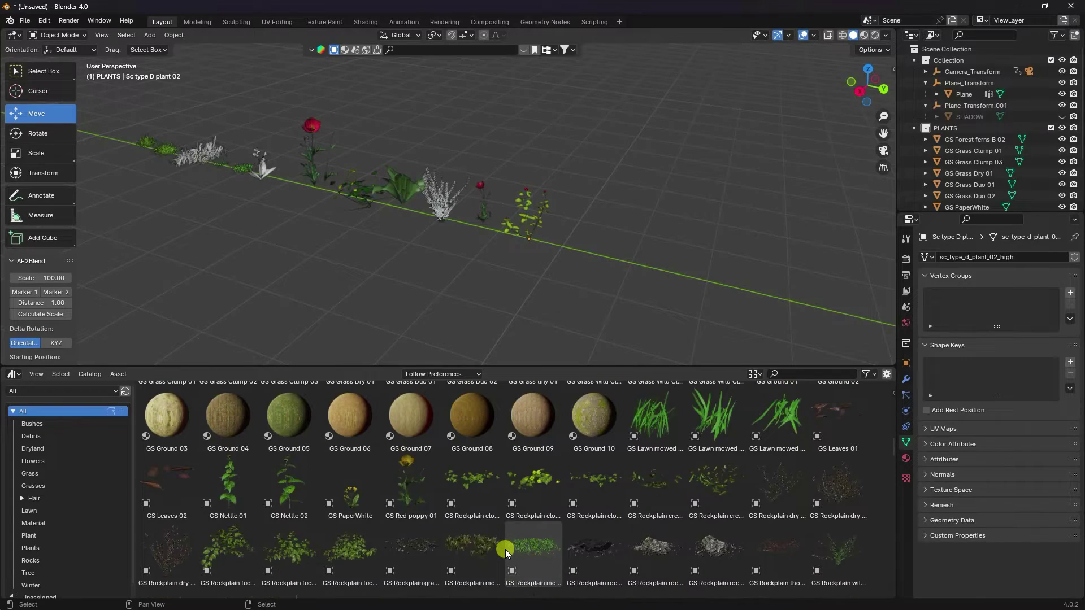
pyautogui.moveTo(359, 504); pyautogui.dragTo(557, 247)
pyautogui.press('s')
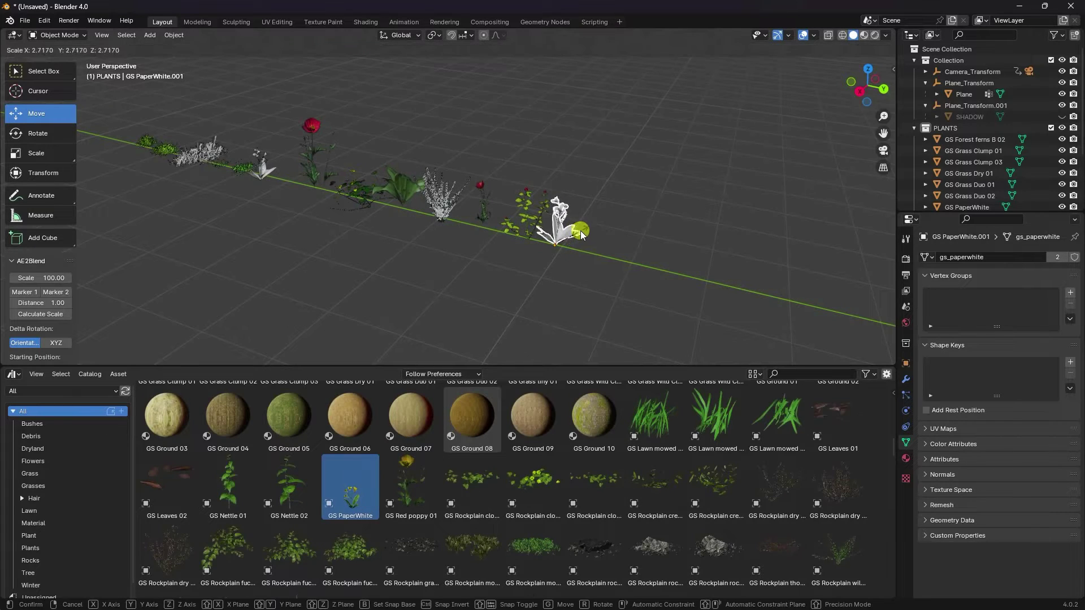
pyautogui.click(591, 224)
pyautogui.click(624, 191)
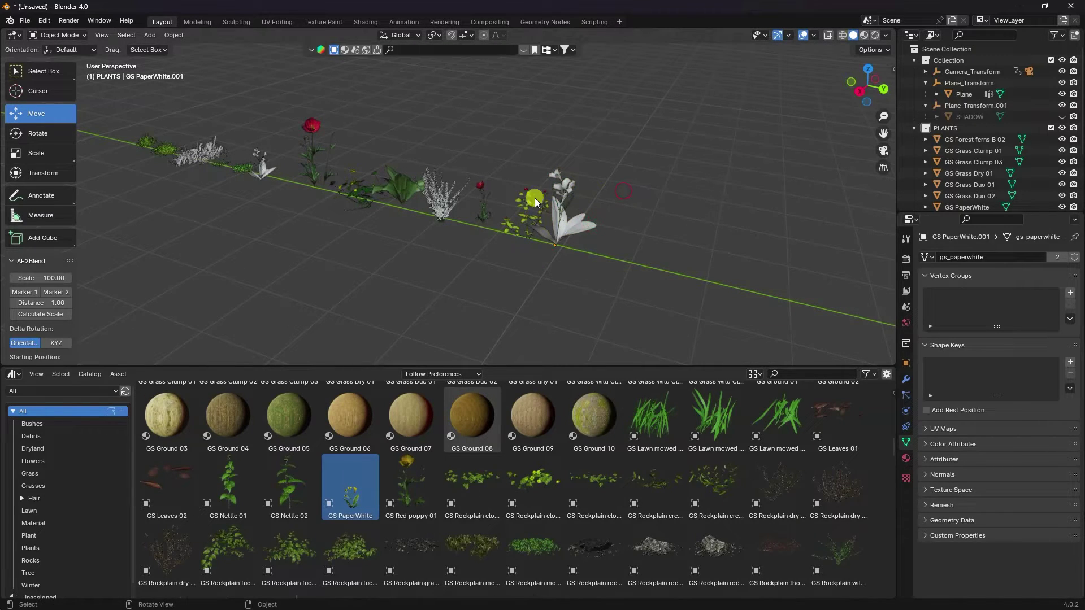
# Frame the whole scene with the ground plane in view and shrink the asset browser to enlarge the 3D viewport
pyautogui.moveTo(536, 202); pyautogui.dragTo(425, 234, button='middle')
pyautogui.moveTo(444, 275); pyautogui.dragTo(450, 277, button='middle')
pyautogui.scroll(-6, 447, 274)
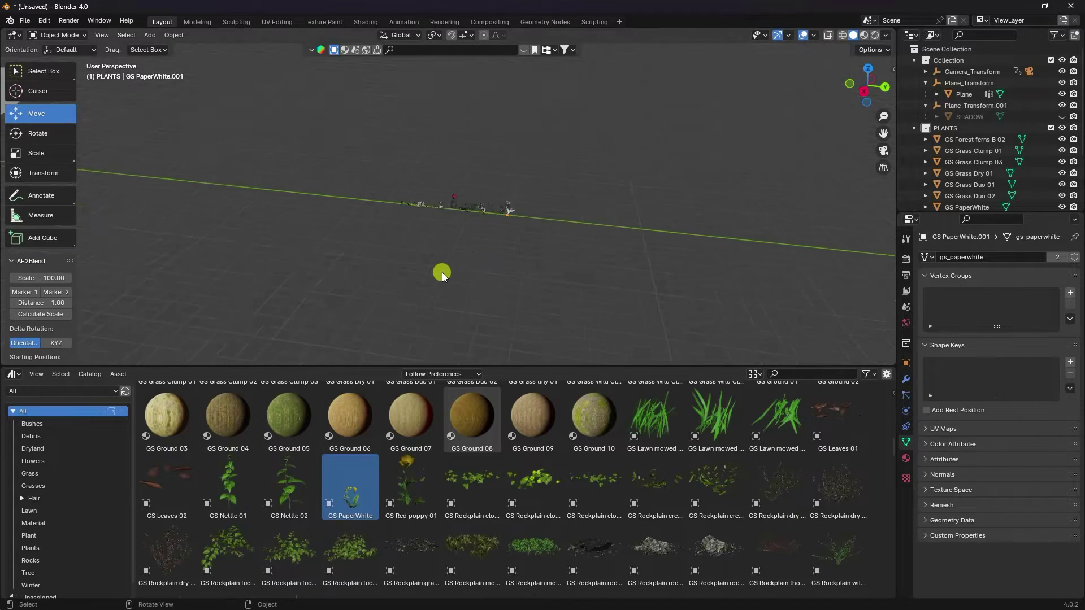
pyautogui.hotkey('shift', 'c')
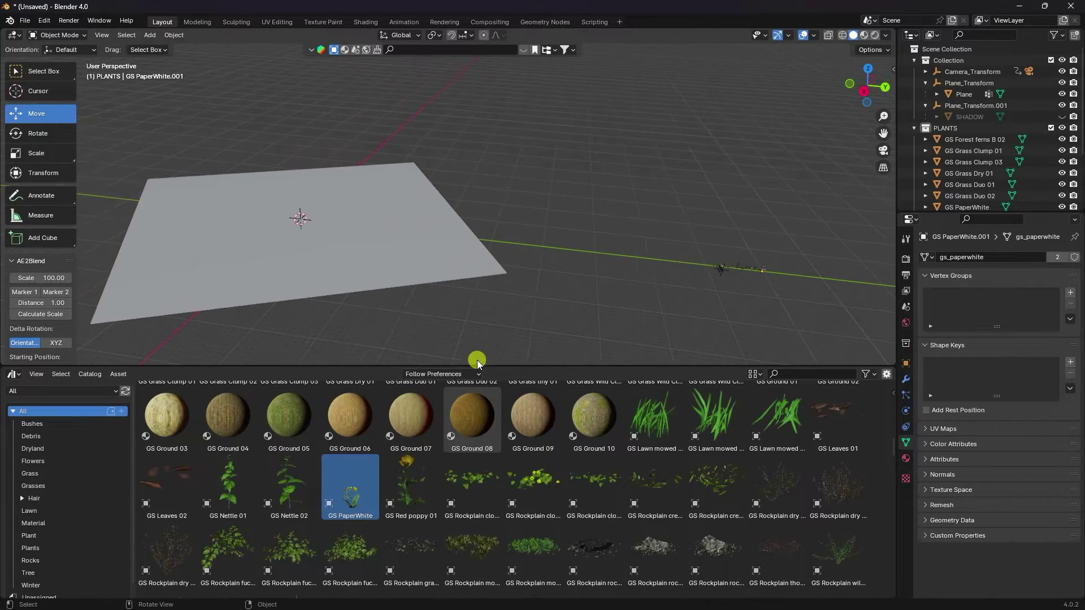
pyautogui.moveTo(487, 363); pyautogui.dragTo(462, 562)
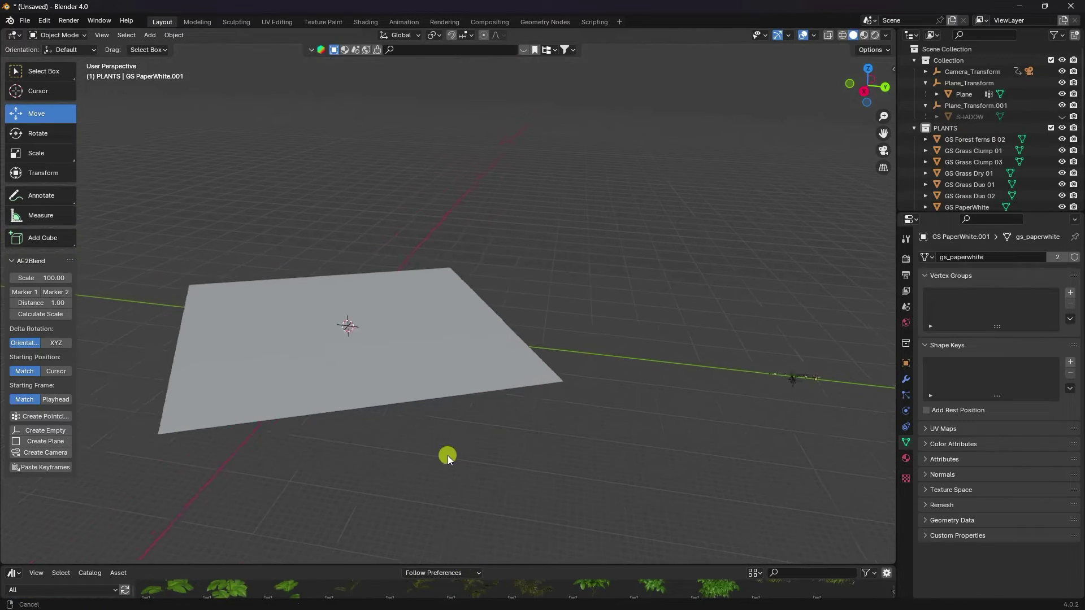
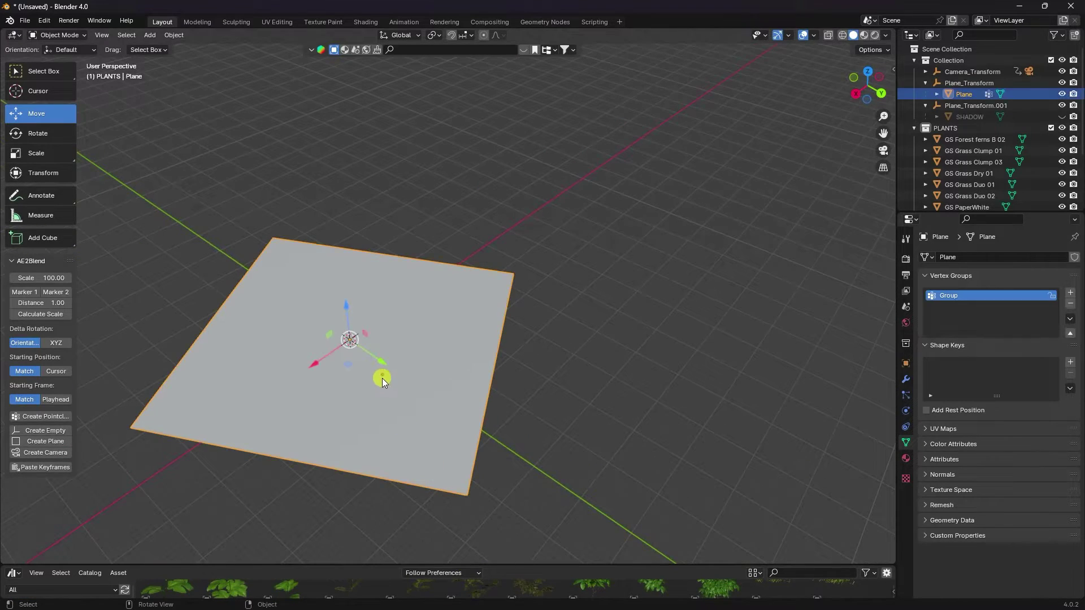
# Add a particle system to the Plane, set it to Hair and enable Advanced
pyautogui.click(906, 396)
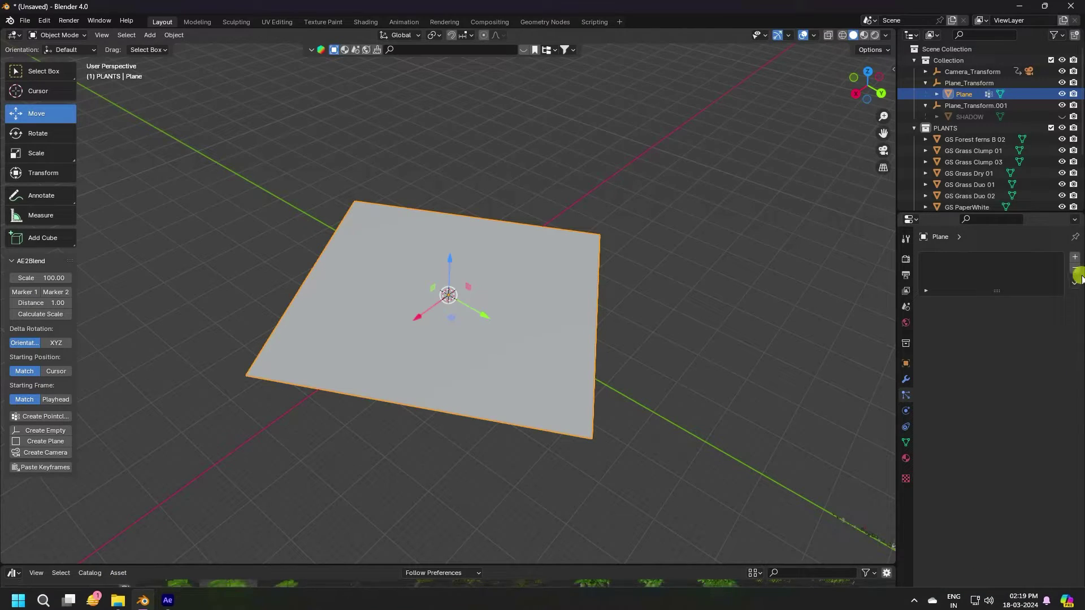
pyautogui.click(1075, 258)
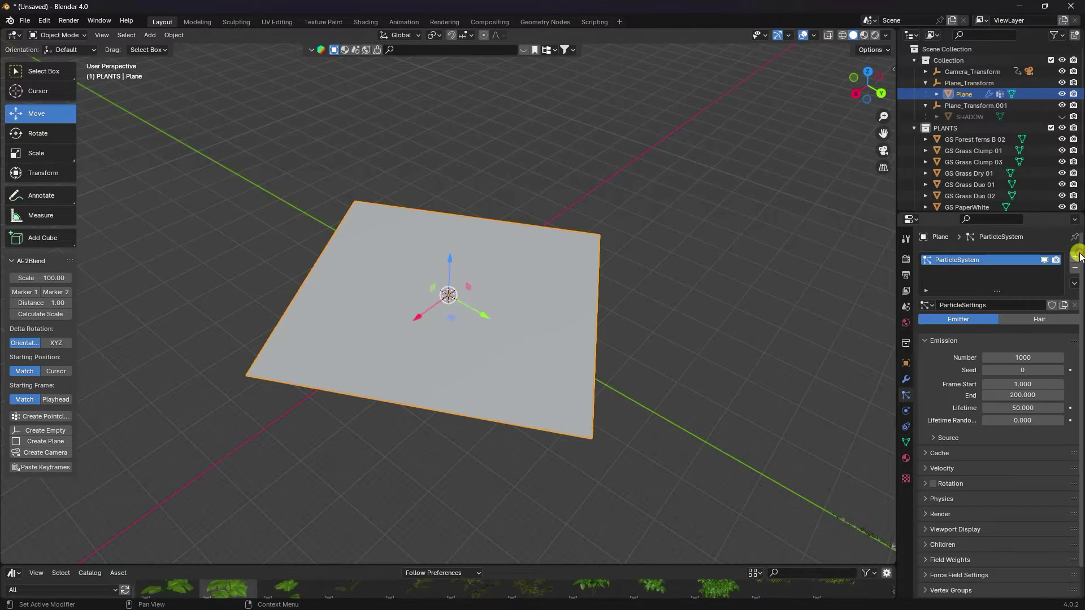
pyautogui.click(1031, 320)
pyautogui.click(1008, 334)
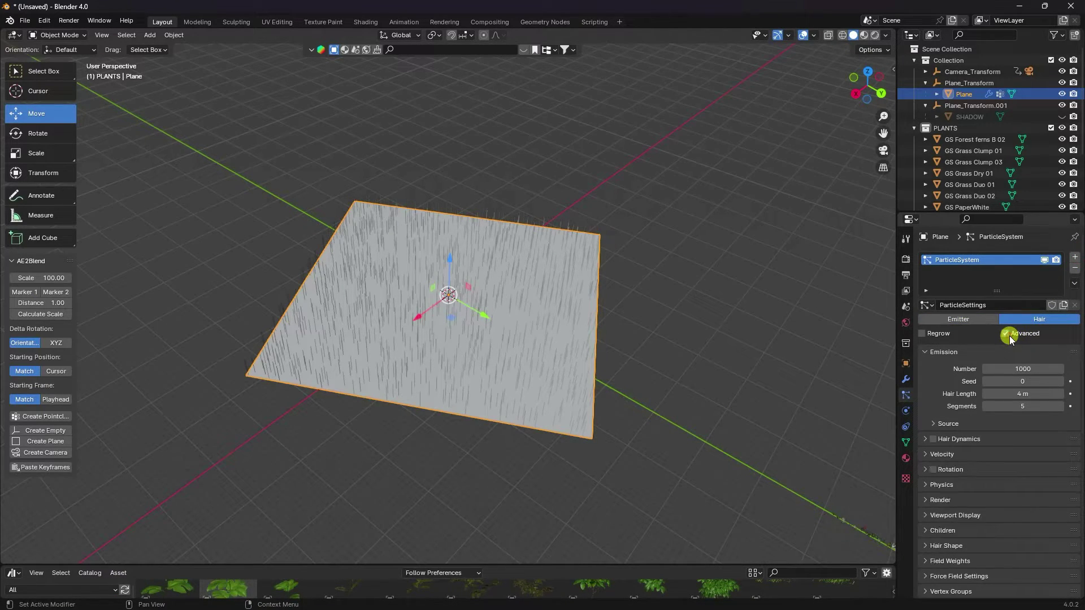
# Assign the vertex group named Group to the Length of the Plane's hair particle system
pyautogui.scroll(3, 552, 303)
pyautogui.moveTo(550, 303); pyautogui.dragTo(454, 228, button='middle')
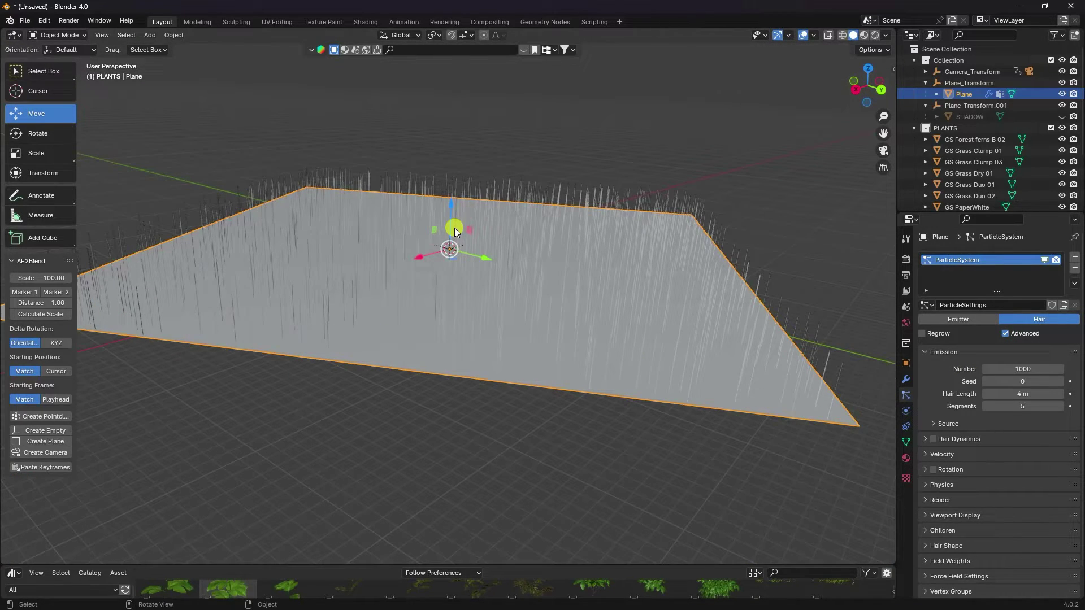
pyautogui.scroll(-2, 935, 507)
pyautogui.click(925, 561)
pyautogui.scroll(-4, 981, 496)
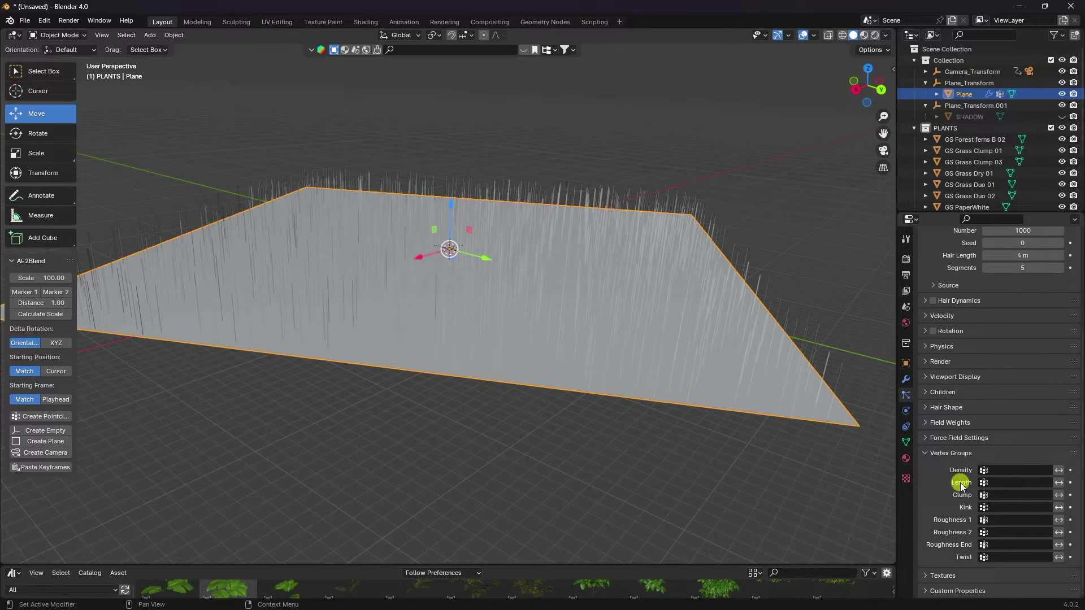
pyautogui.click(984, 483)
pyautogui.click(971, 366)
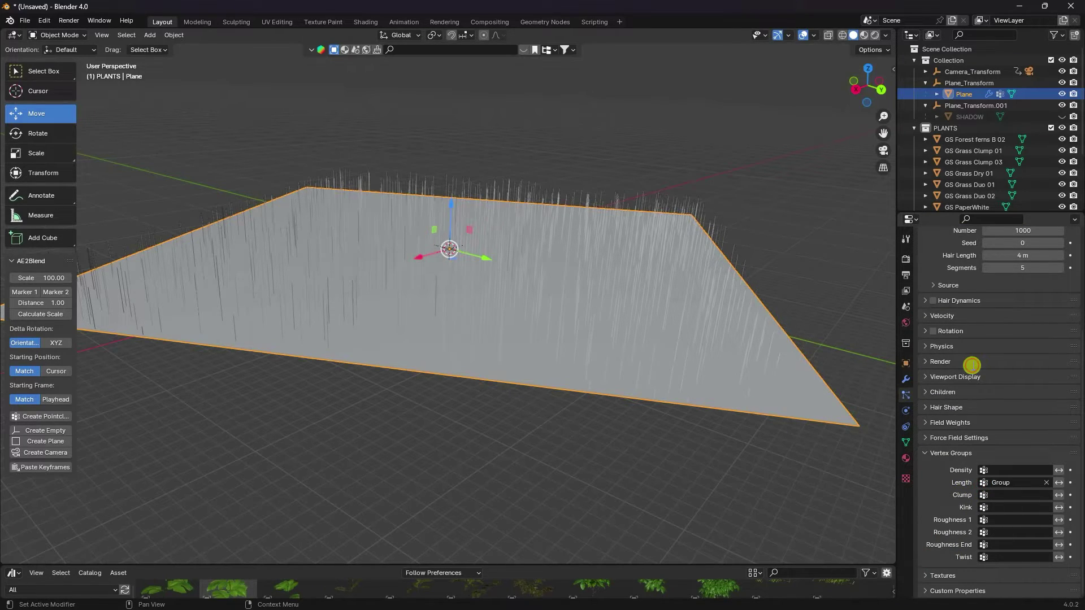
# Render the Plane's hair particles as a Collection and assign PLANTS as the instance collection
pyautogui.scroll(5, 951, 504)
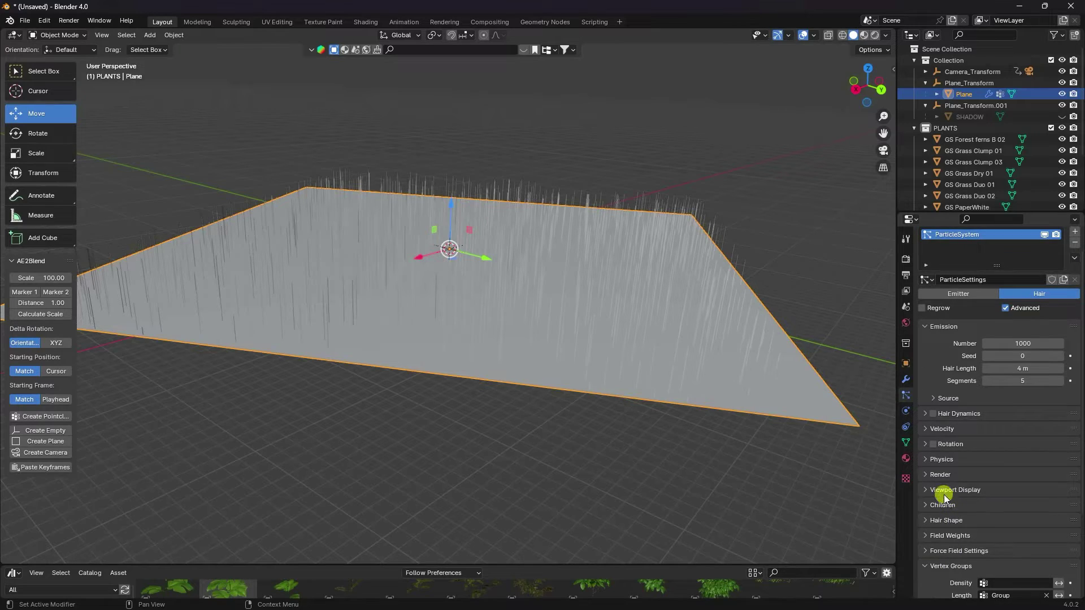
pyautogui.click(930, 476)
pyautogui.scroll(-3, 961, 463)
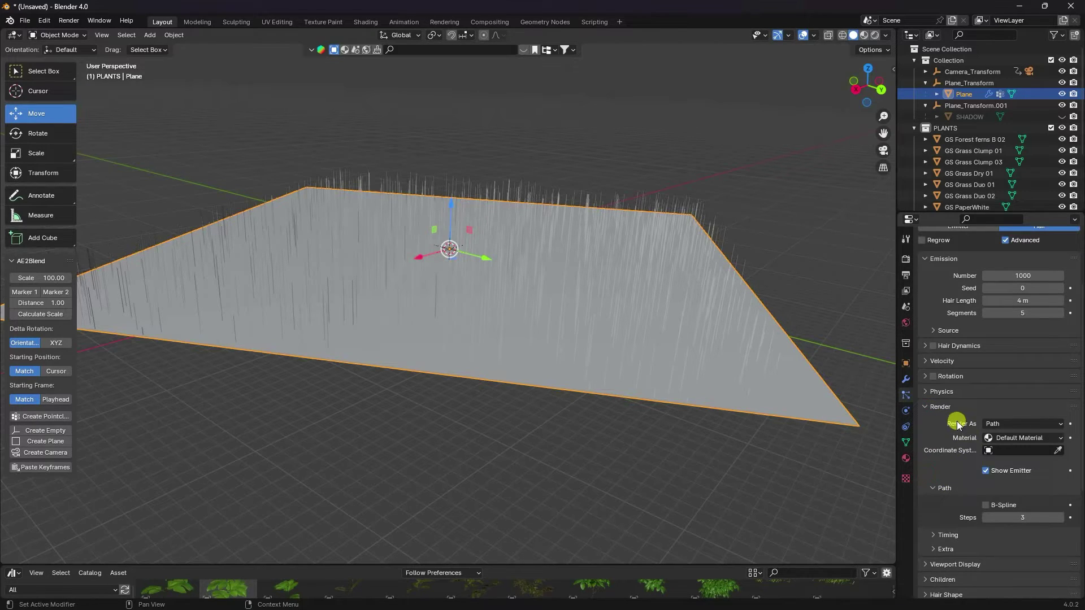
pyautogui.click(996, 424)
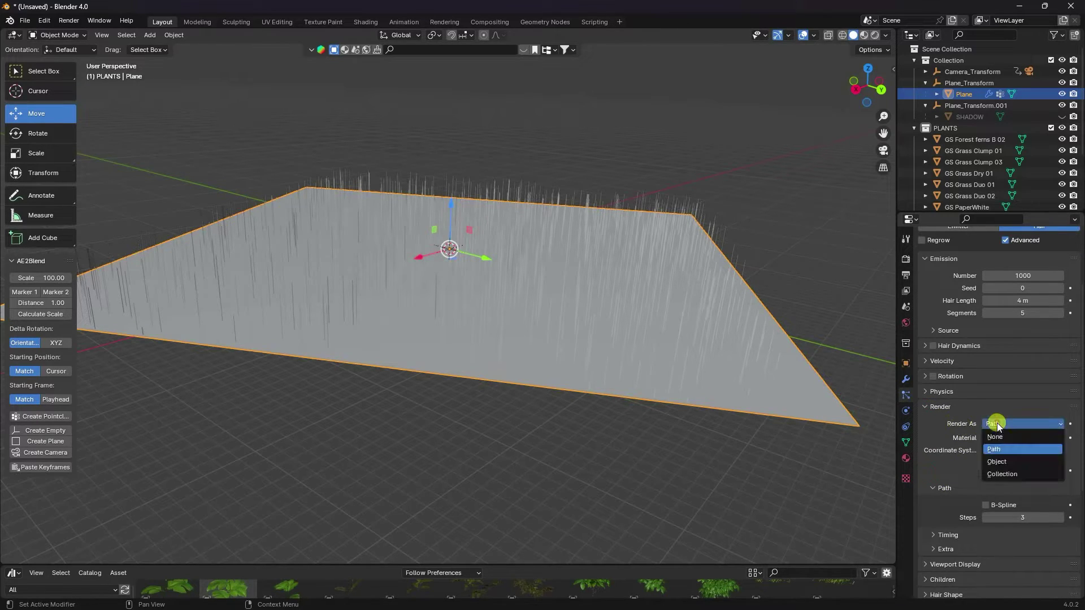
pyautogui.click(998, 474)
pyautogui.scroll(-1, 968, 443)
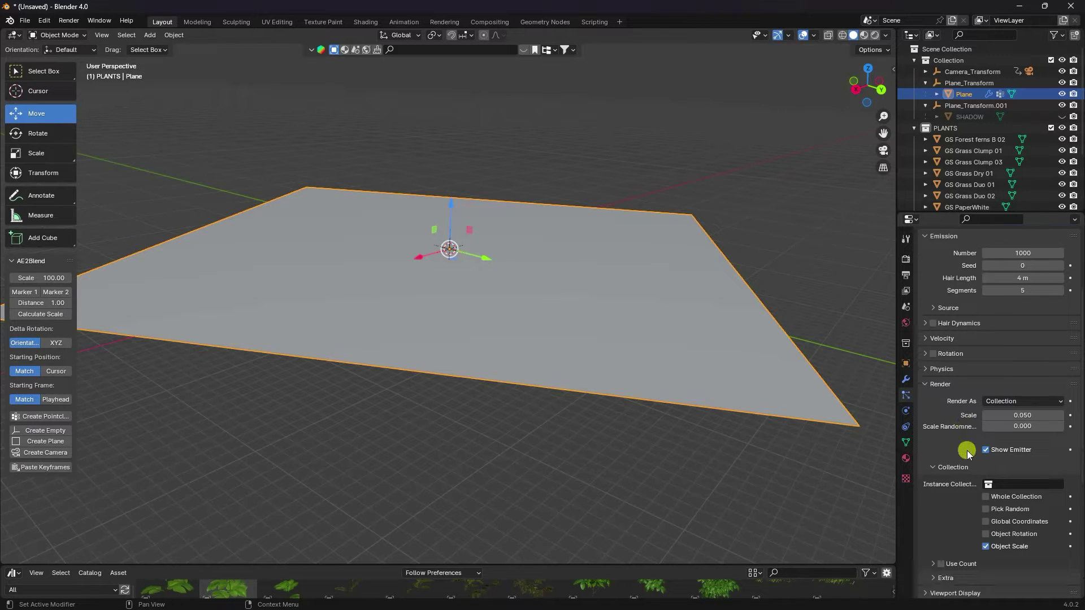
pyautogui.click(993, 485)
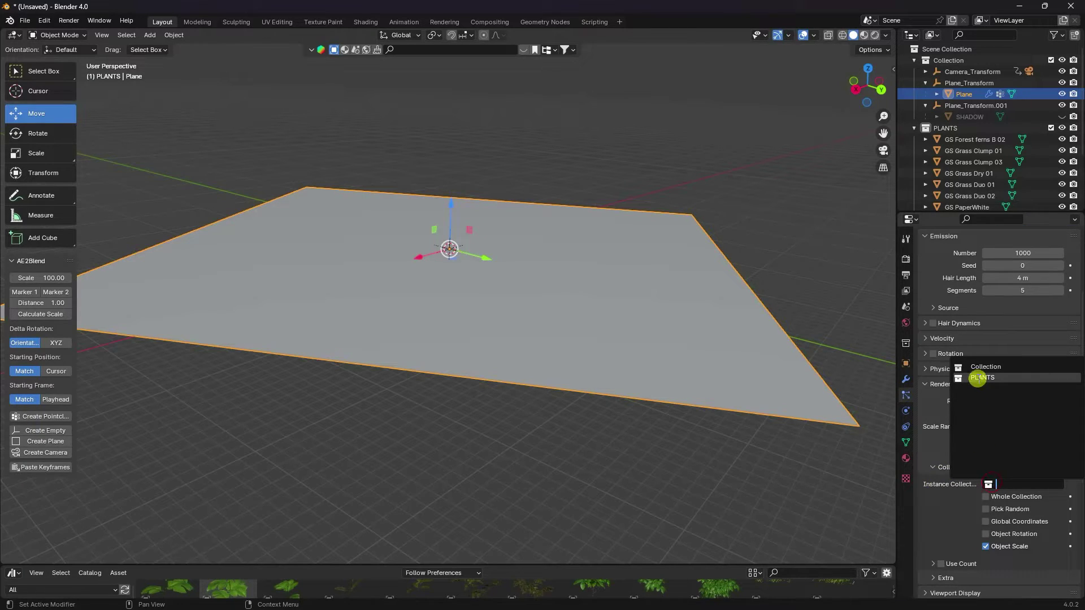
pyautogui.click(976, 375)
# Set the particle render scale to 1.020 and deselect everything to view the scattered plants up close
pyautogui.scroll(1, 520, 294)
pyautogui.scroll(1, 520, 294)
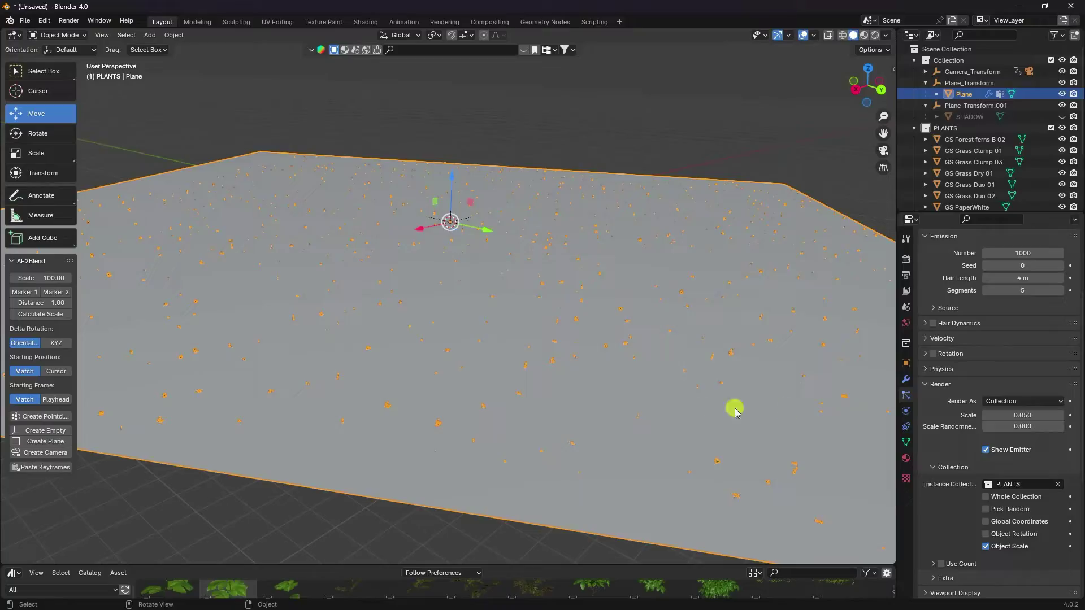
pyautogui.moveTo(995, 416); pyautogui.dragTo(186, 414)
pyautogui.moveTo(526, 362); pyautogui.dragTo(669, 107, button='middle')
pyautogui.hotkey('alt', 'a')
pyautogui.scroll(5, 448, 346)
pyautogui.moveTo(448, 347); pyautogui.dragTo(484, 368, button='middle')
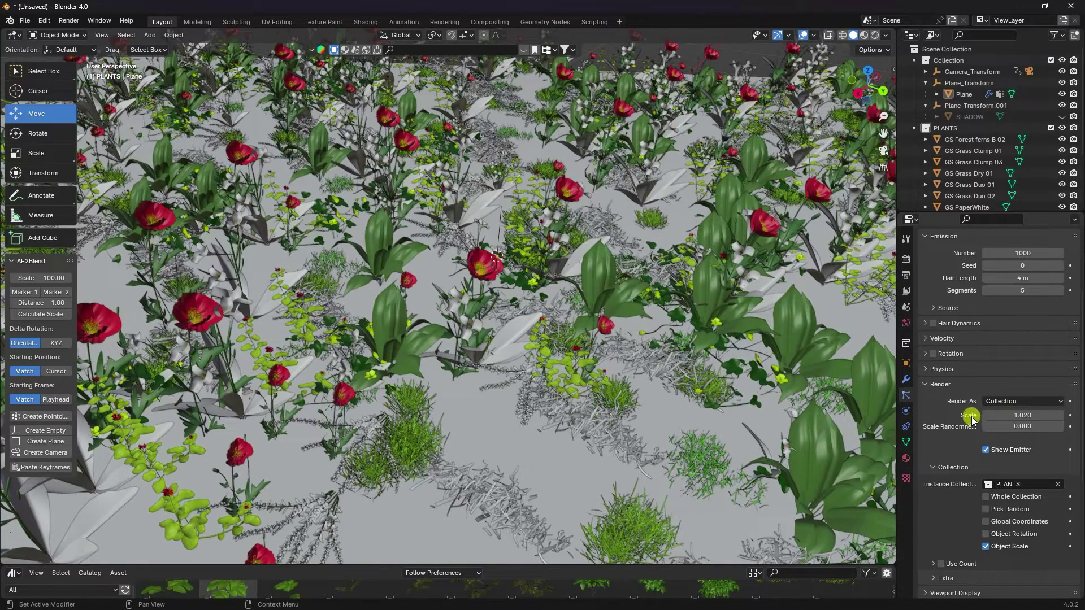
# Set the hair emission number to 4000 and enable Hair Dynamics and Rotation for the particle system
pyautogui.scroll(5, 973, 423)
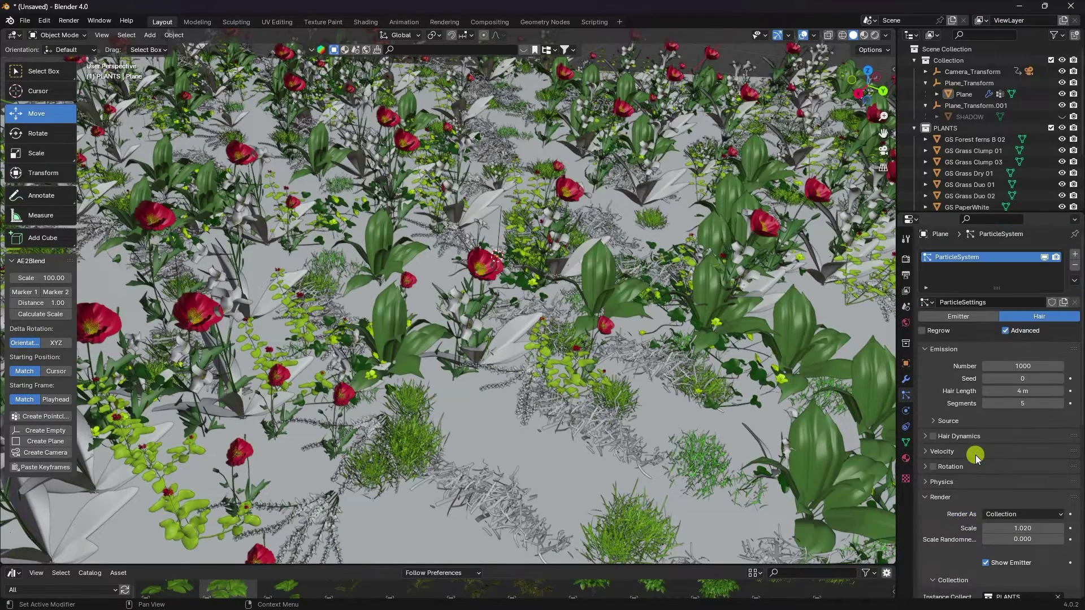
pyautogui.click(1035, 368)
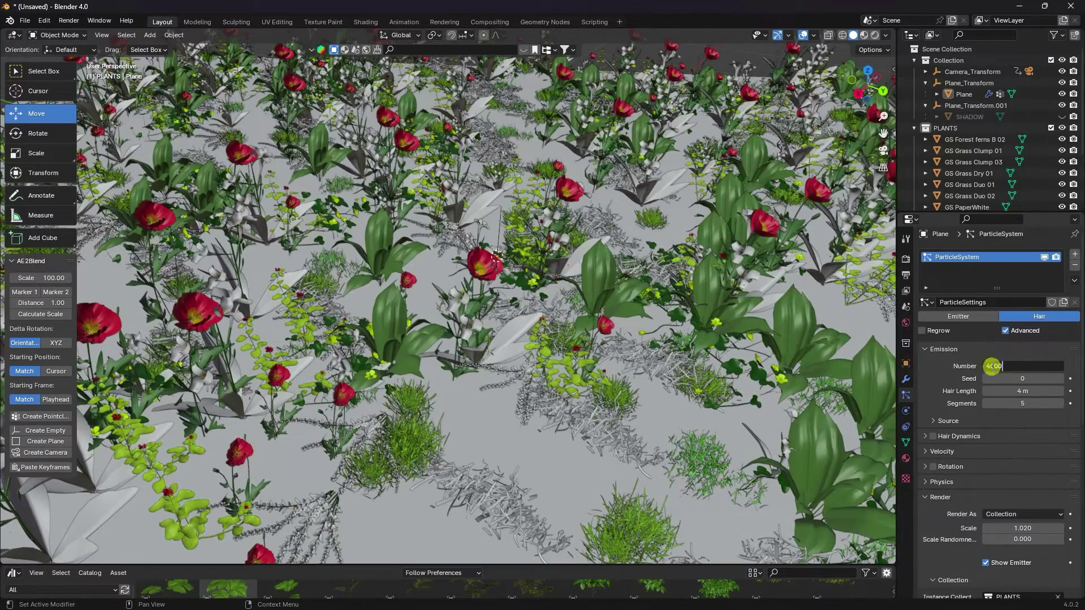
pyautogui.write('4000')
pyautogui.press('Return')
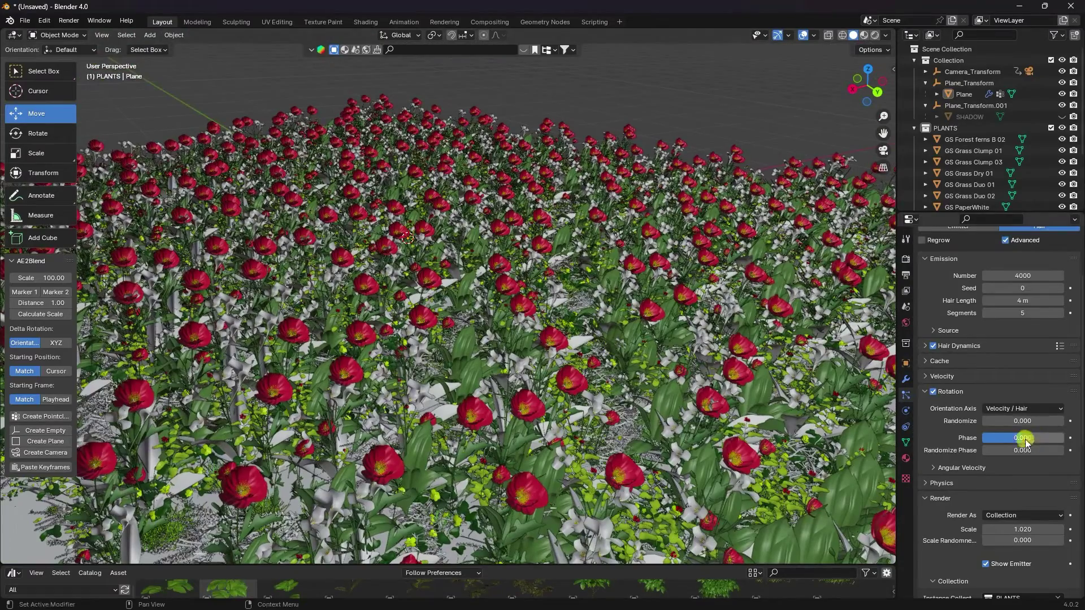
pyautogui.moveTo(1027, 438); pyautogui.dragTo(967, 435)
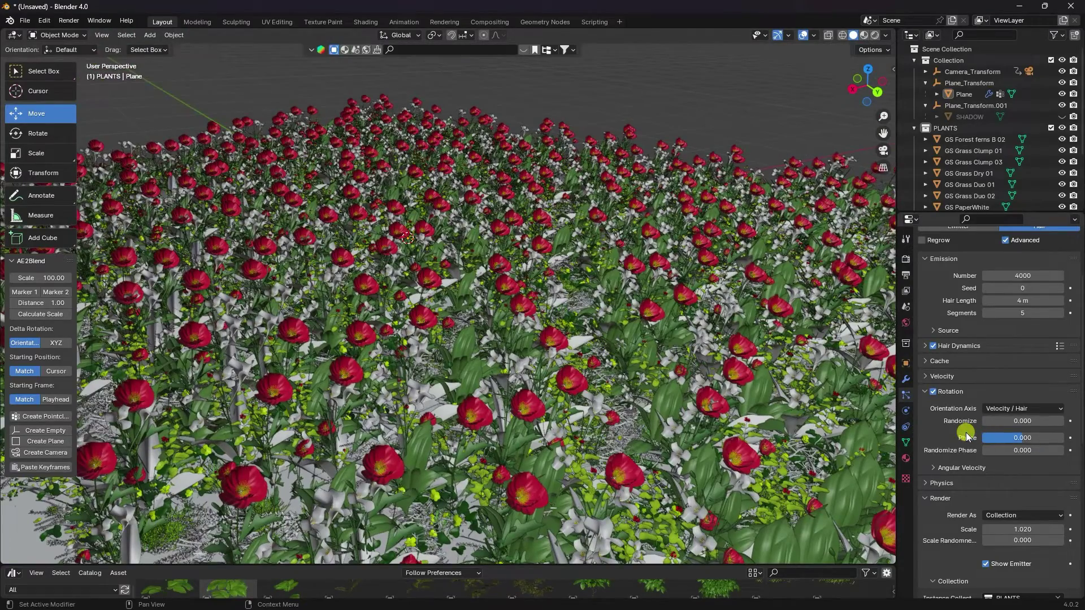
# Set the particles' scale randomness to 1.000 and check the plant variation across the whole plane
pyautogui.scroll(-3, 969, 440)
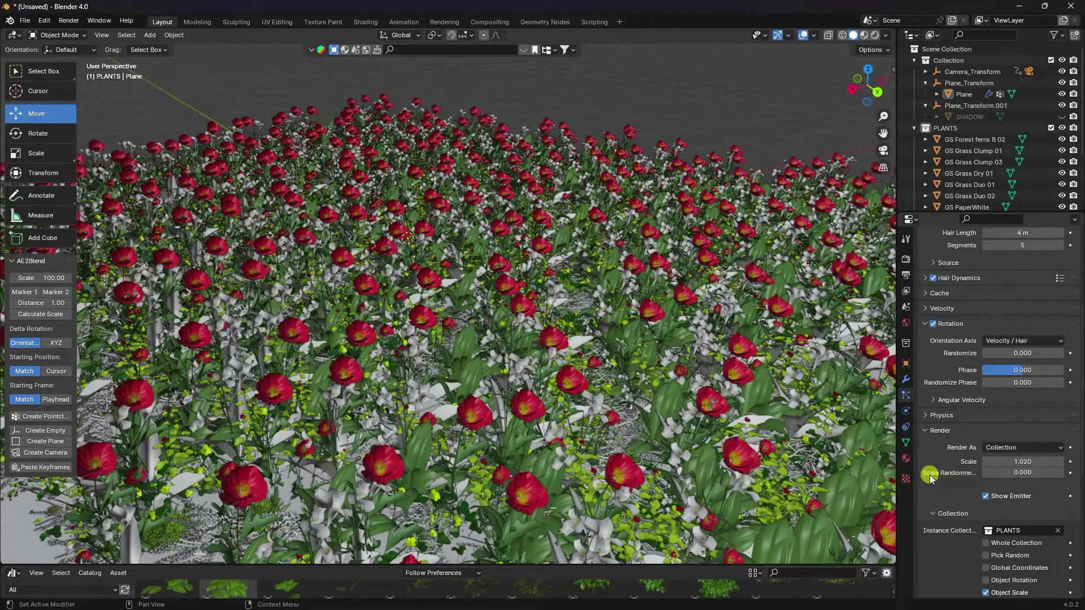
pyautogui.moveTo(1002, 474); pyautogui.dragTo(1062, 472)
pyautogui.scroll(-4, 675, 345)
pyautogui.scroll(4, 477, 320)
pyautogui.moveTo(377, 340); pyautogui.dragTo(442, 347, button='middle')
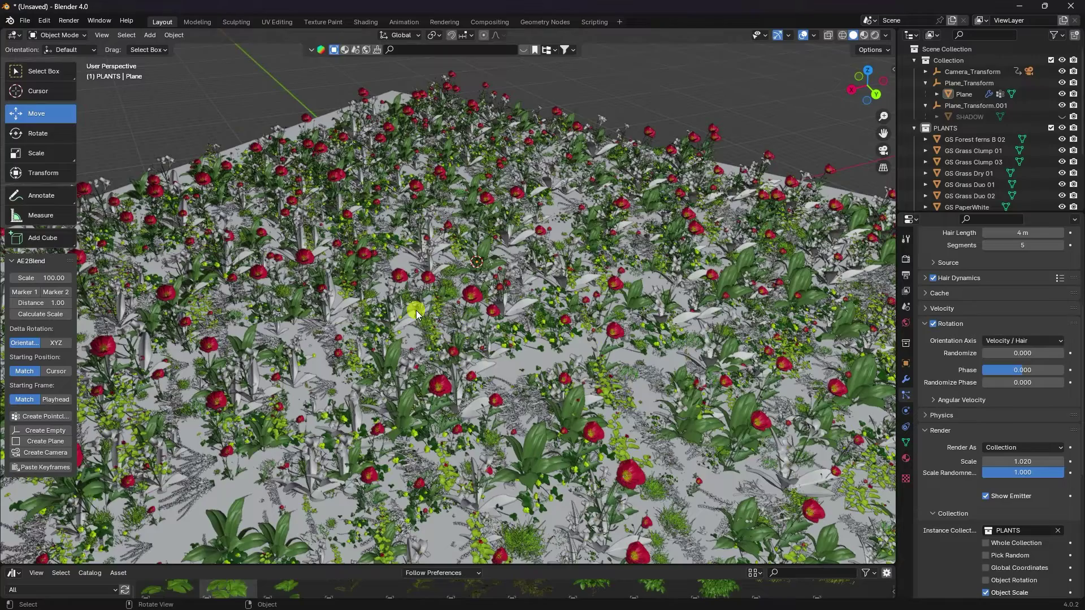
pyautogui.scroll(3, 425, 325)
pyautogui.scroll(-4, 424, 301)
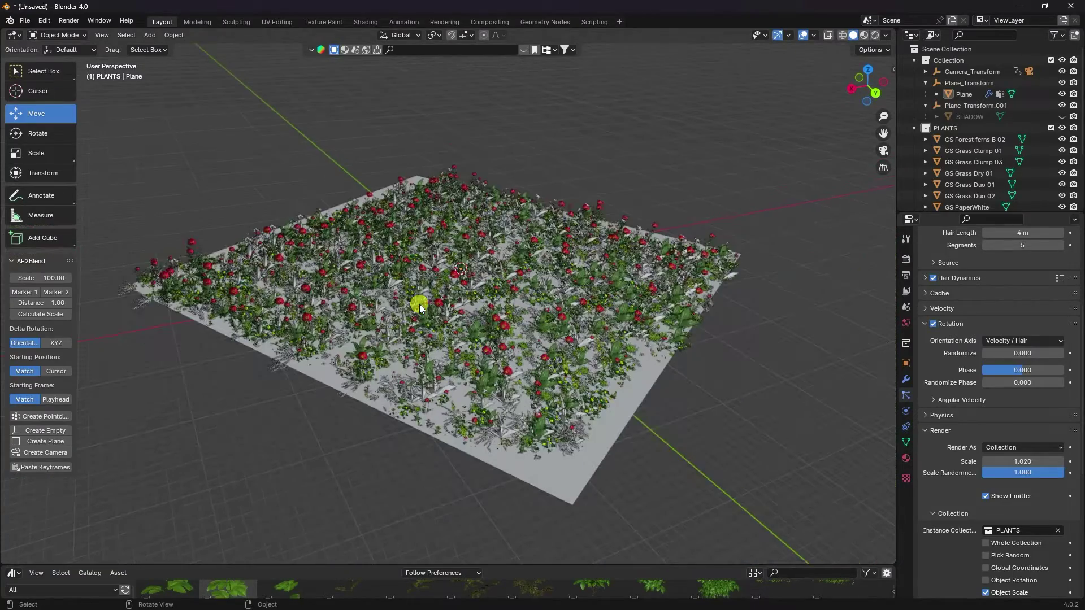
# Select the row of source plants from the PLANTS collection and scale them up uniformly by about 1.789
pyautogui.scroll(-1, 662, 337)
pyautogui.click(941, 128)
pyautogui.scroll(-3, 687, 286)
pyautogui.moveTo(630, 384); pyautogui.dragTo(560, 352, button='middle')
pyautogui.moveTo(593, 315); pyautogui.dragTo(684, 388)
pyautogui.press('s')
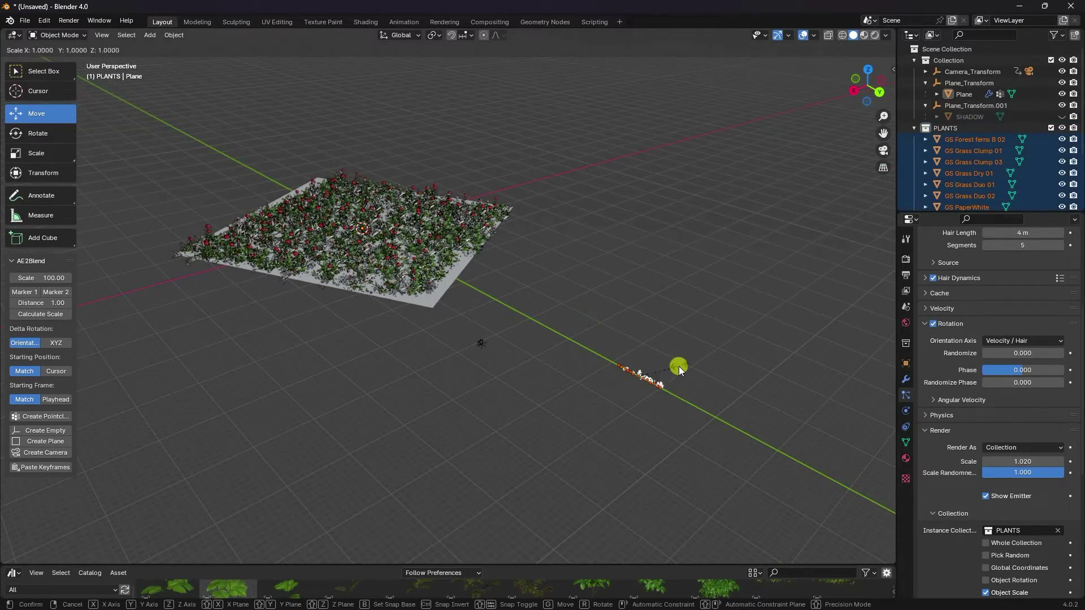
pyautogui.click(708, 354)
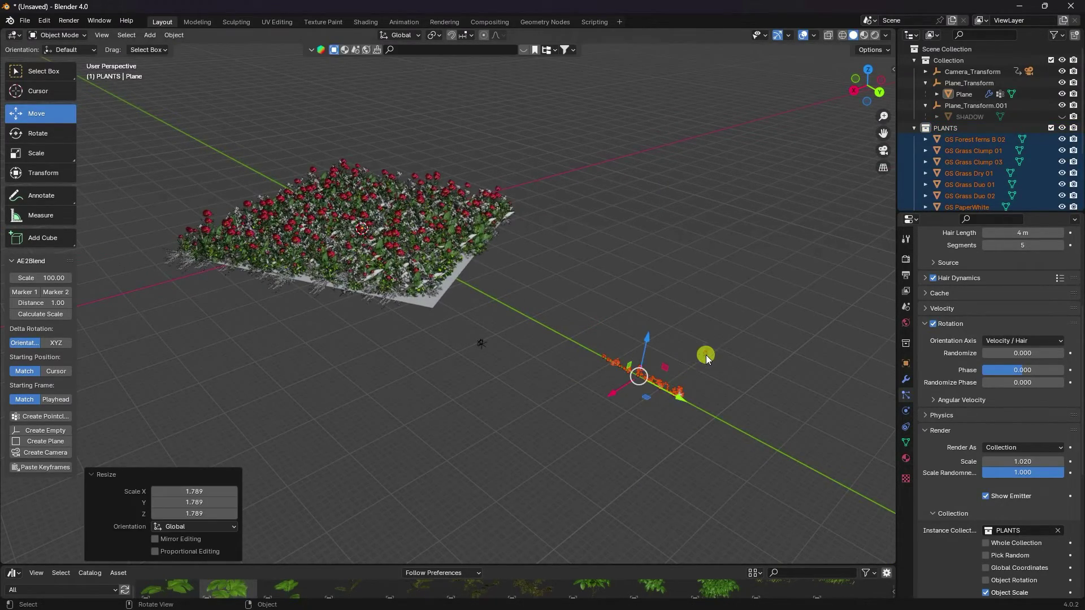
# Switch to the camera view and replace the asset browser with a timeline
pyautogui.press('KP_0')
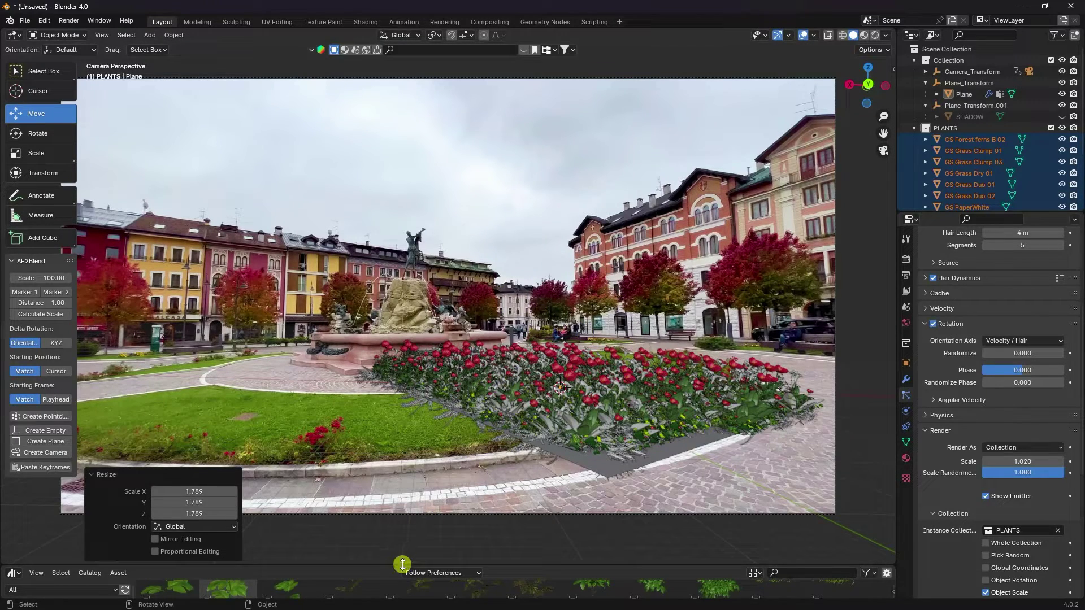
pyautogui.click(13, 573)
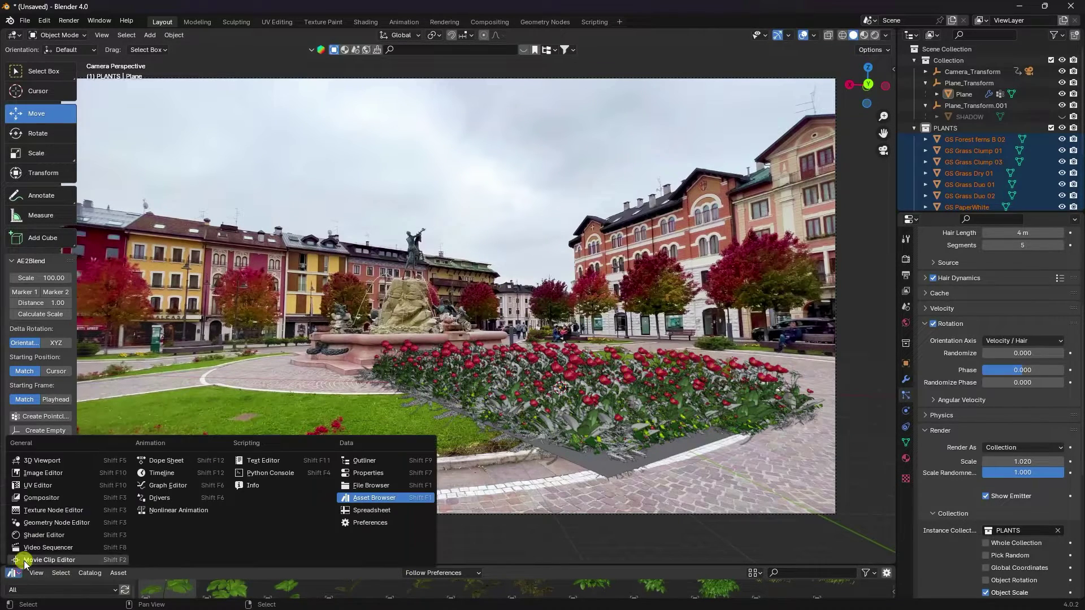
pyautogui.click(181, 472)
# Play the animation to check how the plants follow the footage, and return to the first frame
pyautogui.click(459, 573)
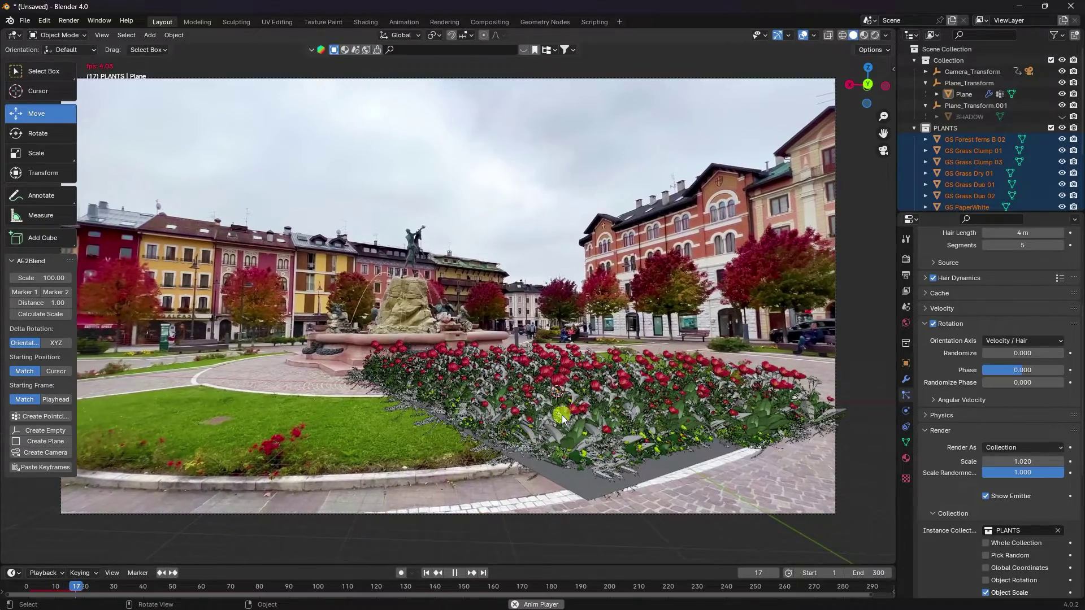
pyautogui.click(449, 573)
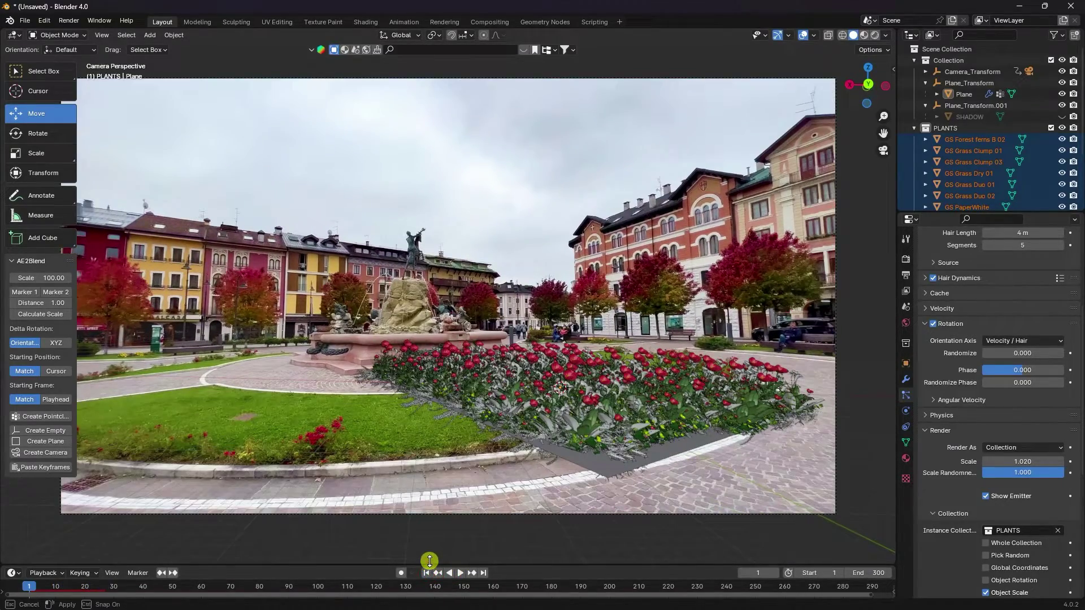
pyautogui.click(426, 573)
# Keyframe the Plane's particle render scale at 0.001 on frame 1
pyautogui.click(961, 93)
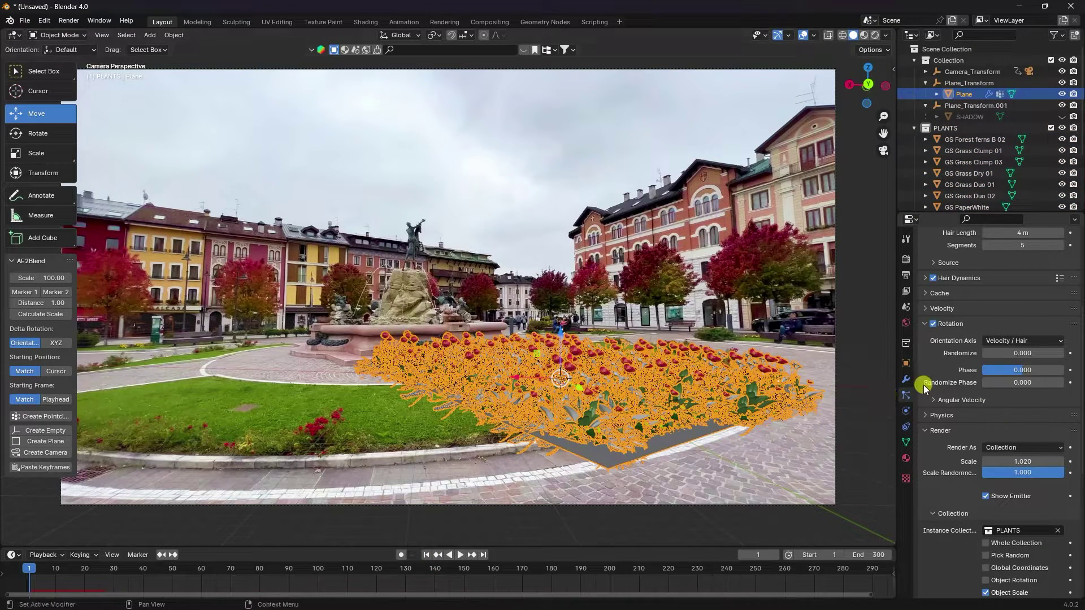
pyautogui.doubleClick(1016, 462)
pyautogui.write('0.001')
pyautogui.press('Return')
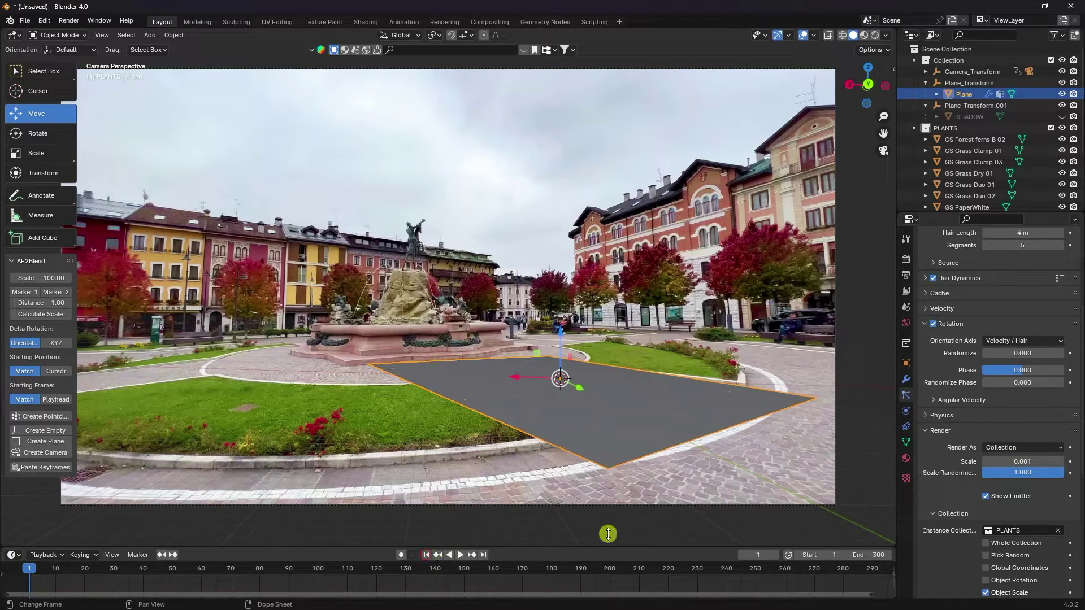
pyautogui.click(1070, 461)
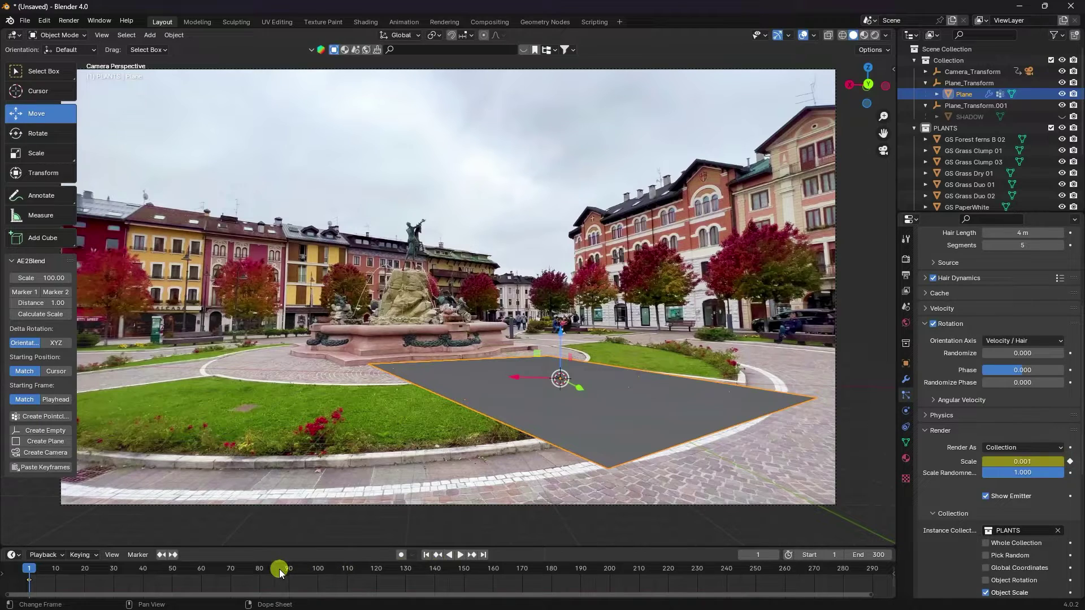
# Keyframe the particle render scale at 0.8 on frame 100
pyautogui.moveTo(315, 565); pyautogui.dragTo(317, 567)
pyautogui.click(945, 587)
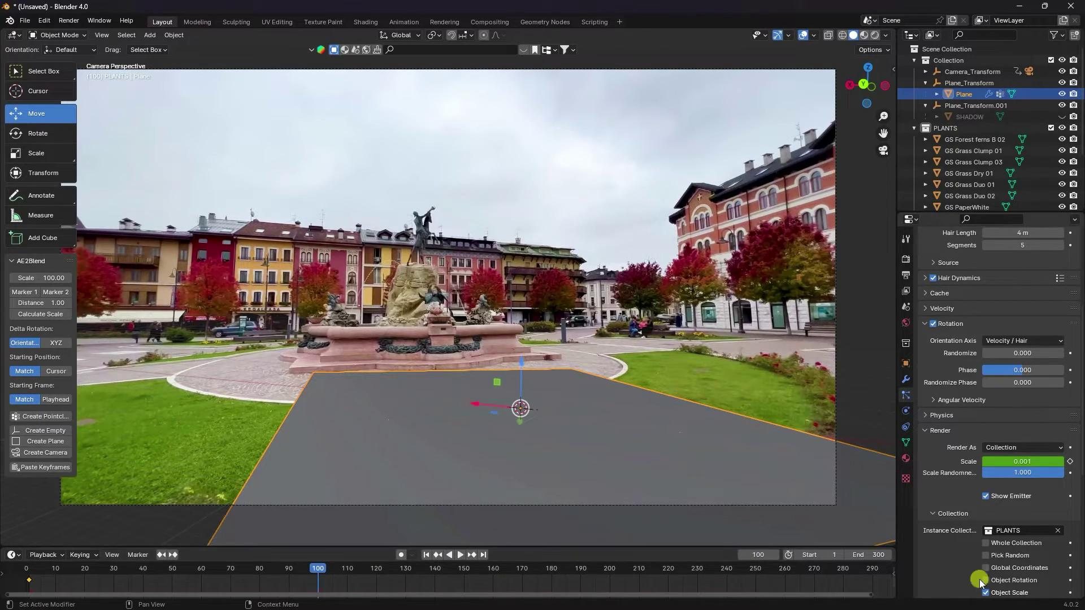
pyautogui.click(1020, 461)
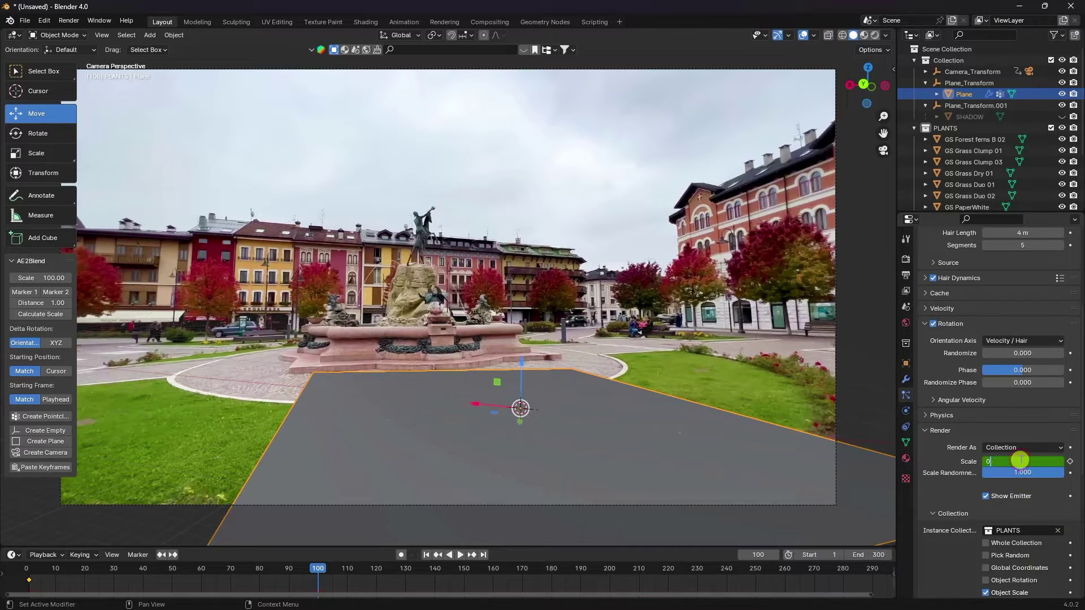
pyautogui.press('Return')
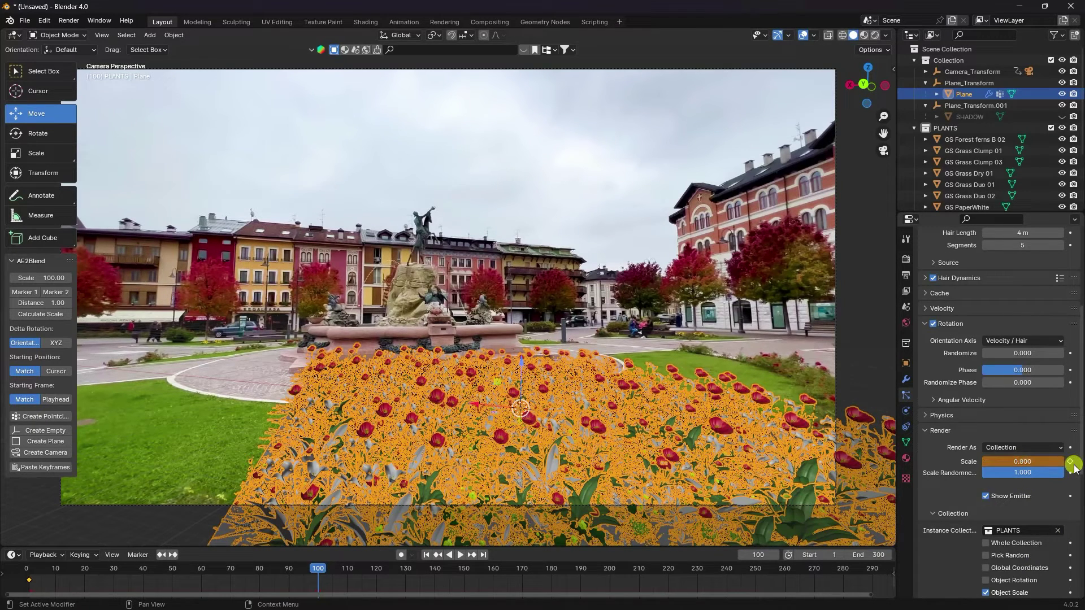
pyautogui.click(1071, 461)
# Set the interpolation of the particle scale keyframes to Bezier
pyautogui.moveTo(338, 580); pyautogui.dragTo(16, 582)
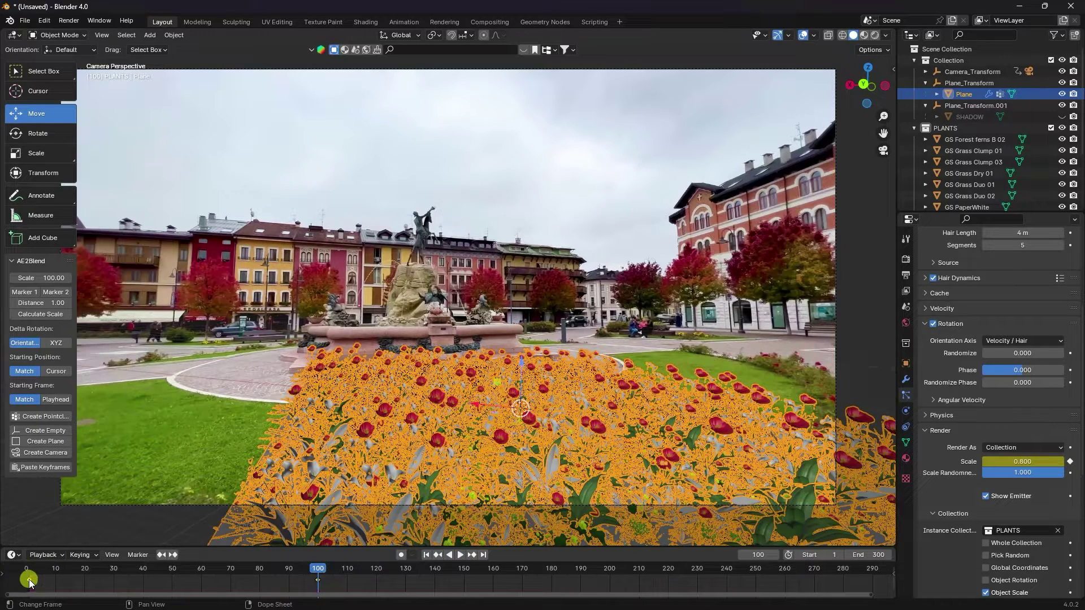
pyautogui.press('t')
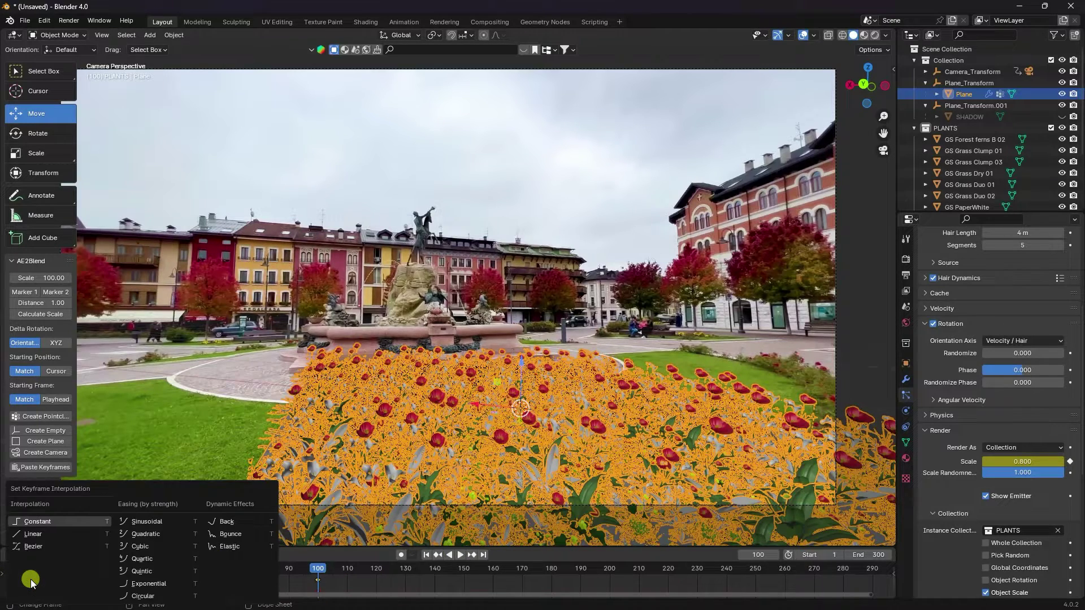
pyautogui.click(29, 547)
# Play the growth animation from the first frame with the PLANTS collection collapsed and the plane deselected, and pause it
pyautogui.click(427, 555)
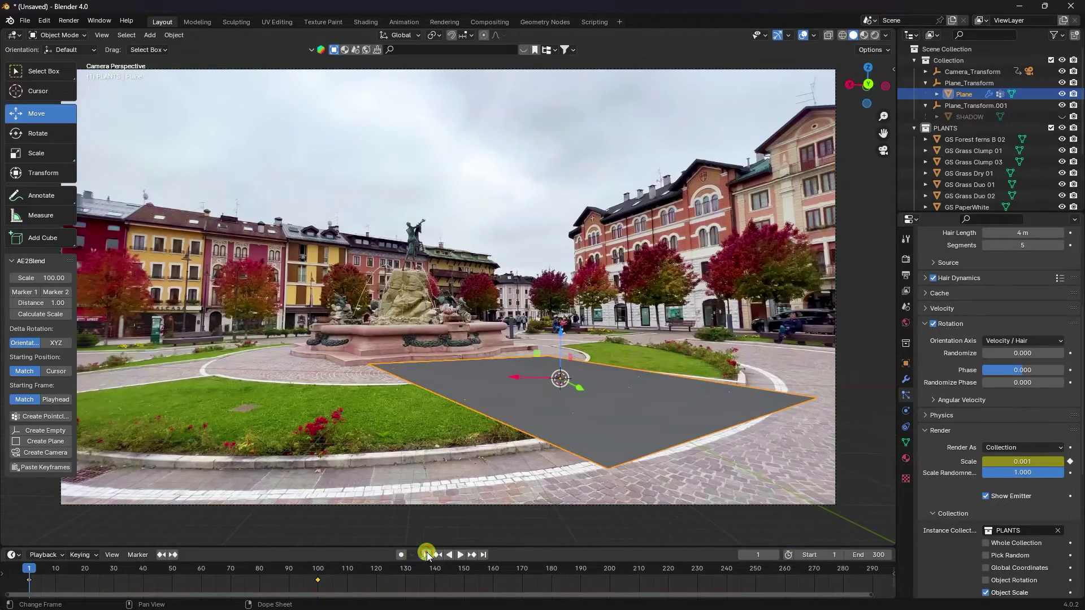
pyautogui.click(462, 555)
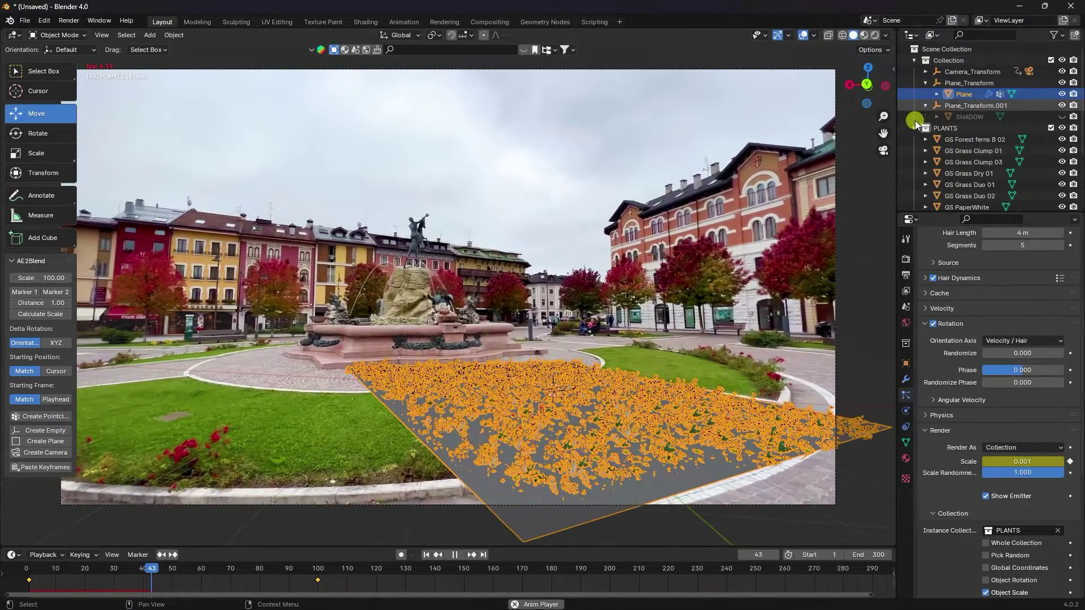
pyautogui.click(914, 128)
pyautogui.click(951, 157)
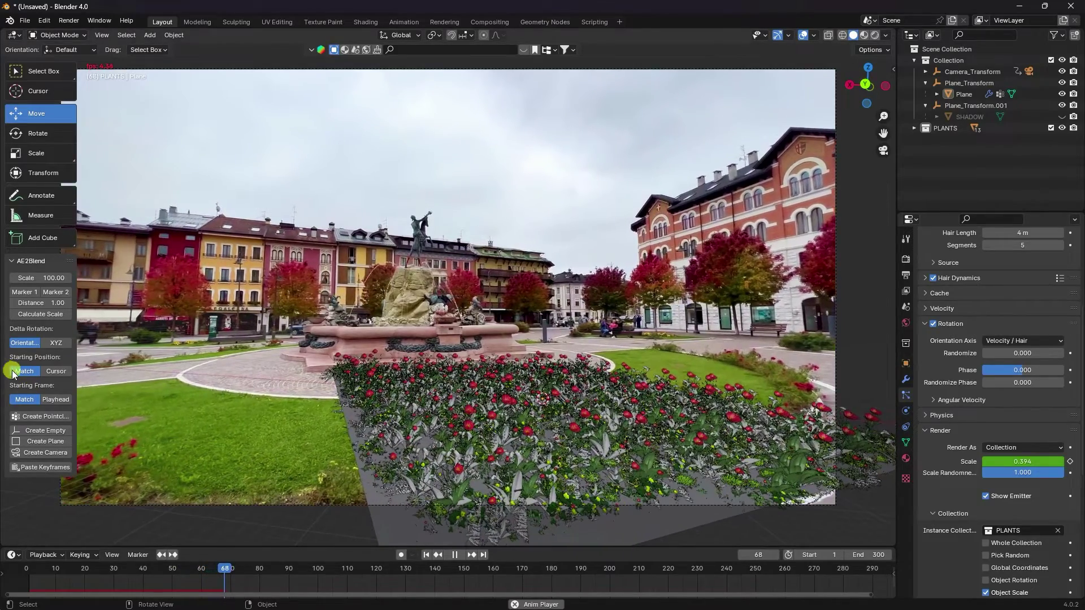
pyautogui.click(455, 555)
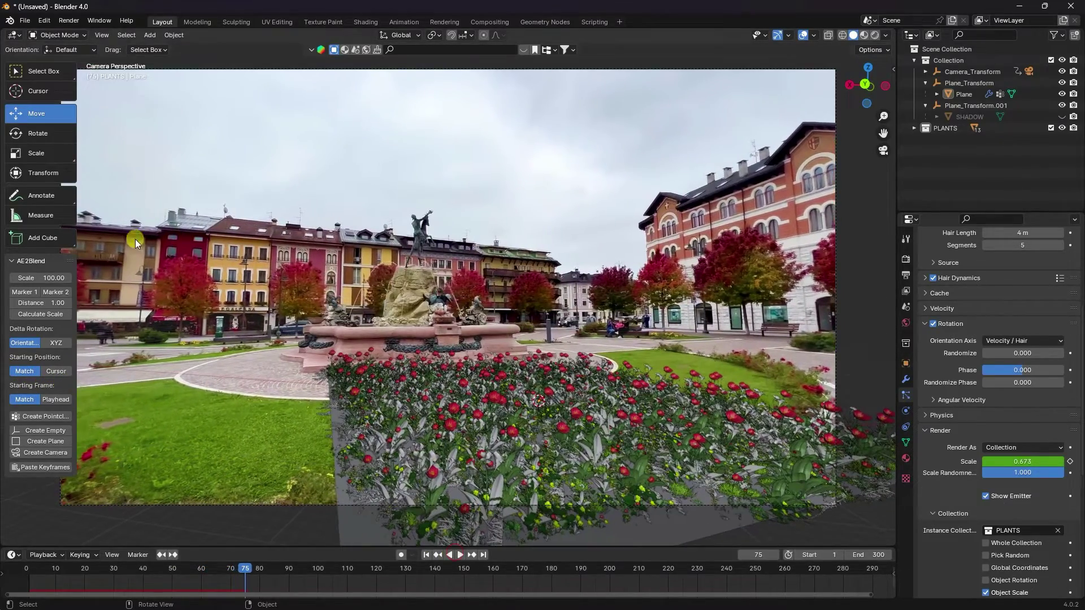
# Search Sketchfab for "headphone" models across the whole site and browse the results
pyautogui.click(893, 71)
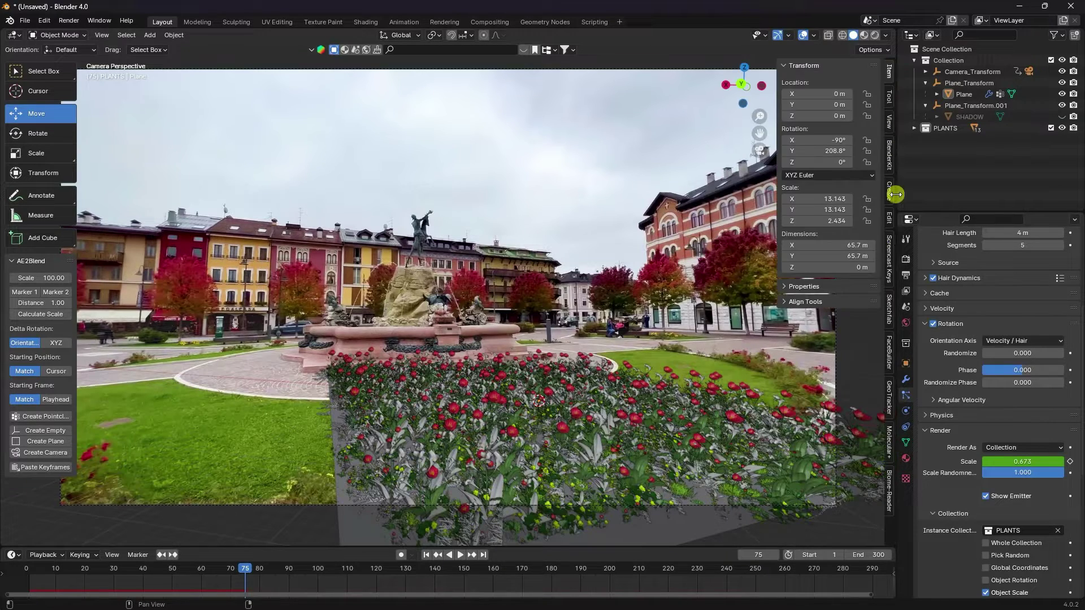
pyautogui.click(888, 310)
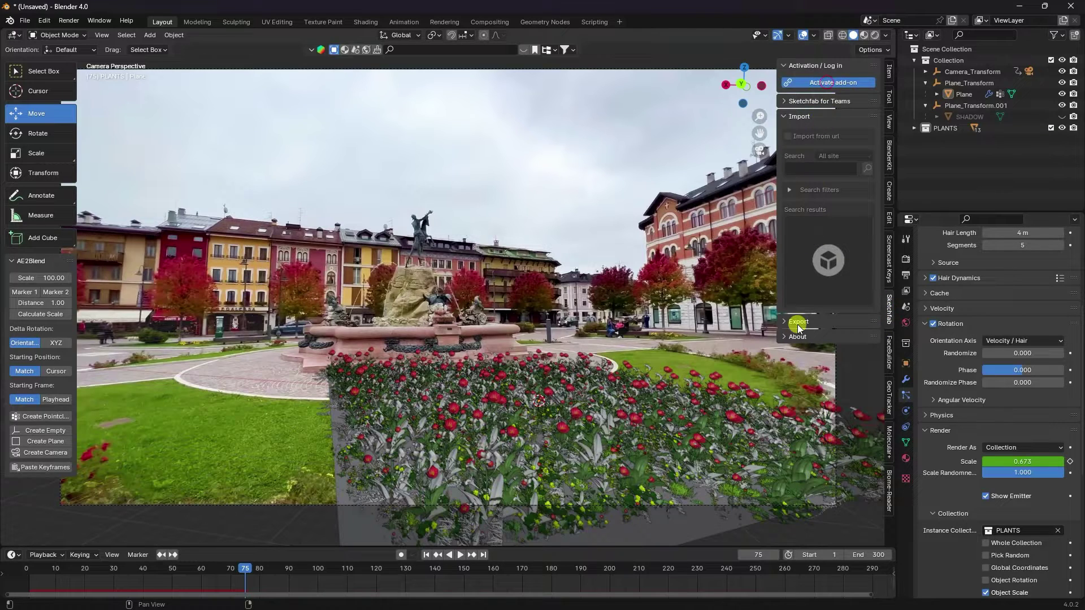
pyautogui.click(828, 176)
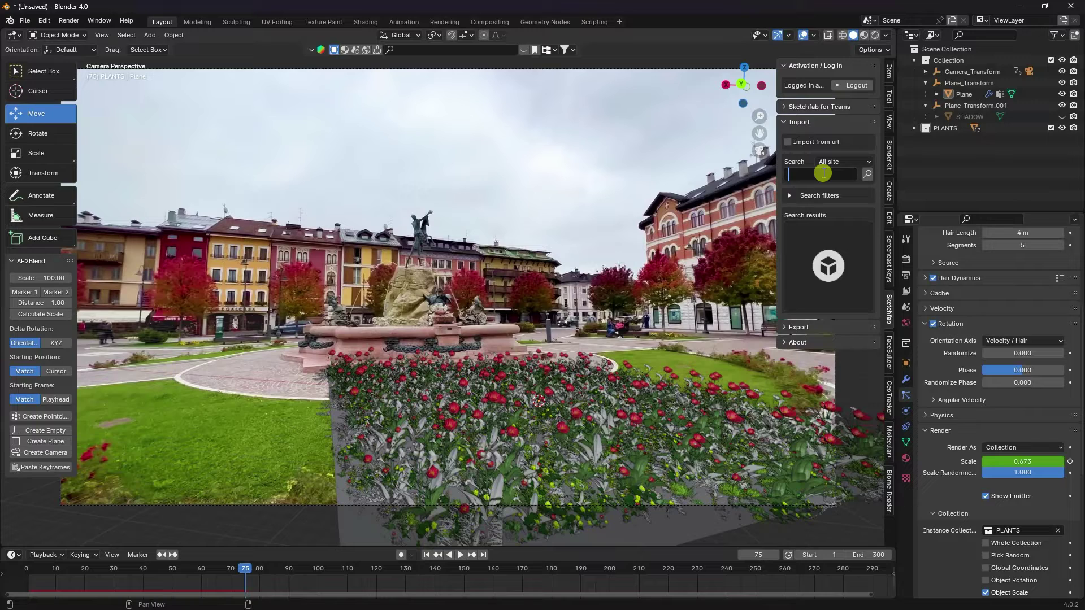
pyautogui.write('headphone')
pyautogui.press('Return')
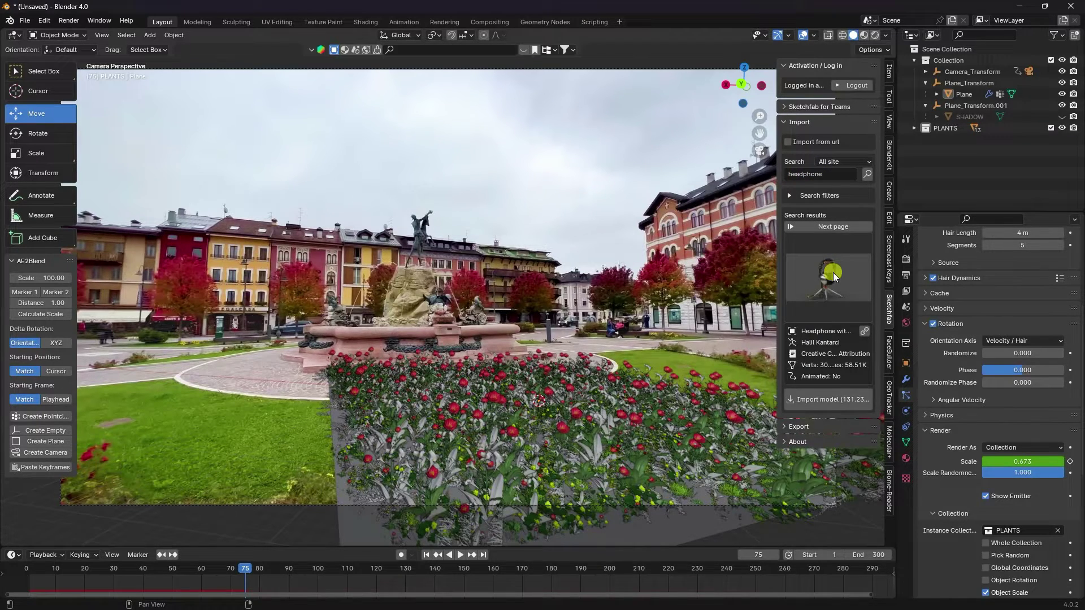
pyautogui.click(832, 273)
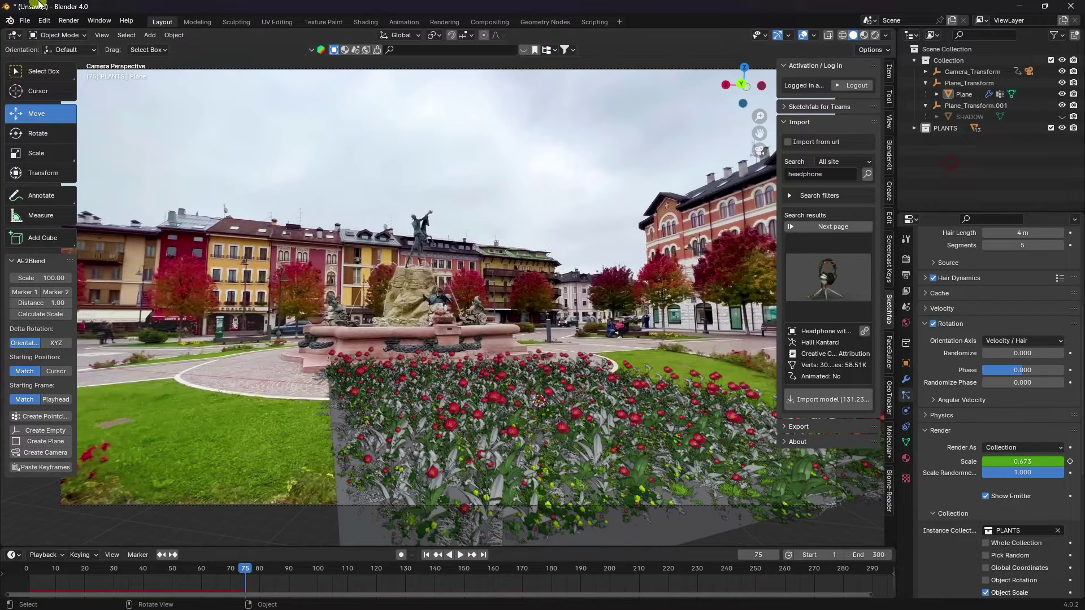
# Append the HeadPhone collection from Headphone.blend in the desktop project folder
pyautogui.click(34, 22)
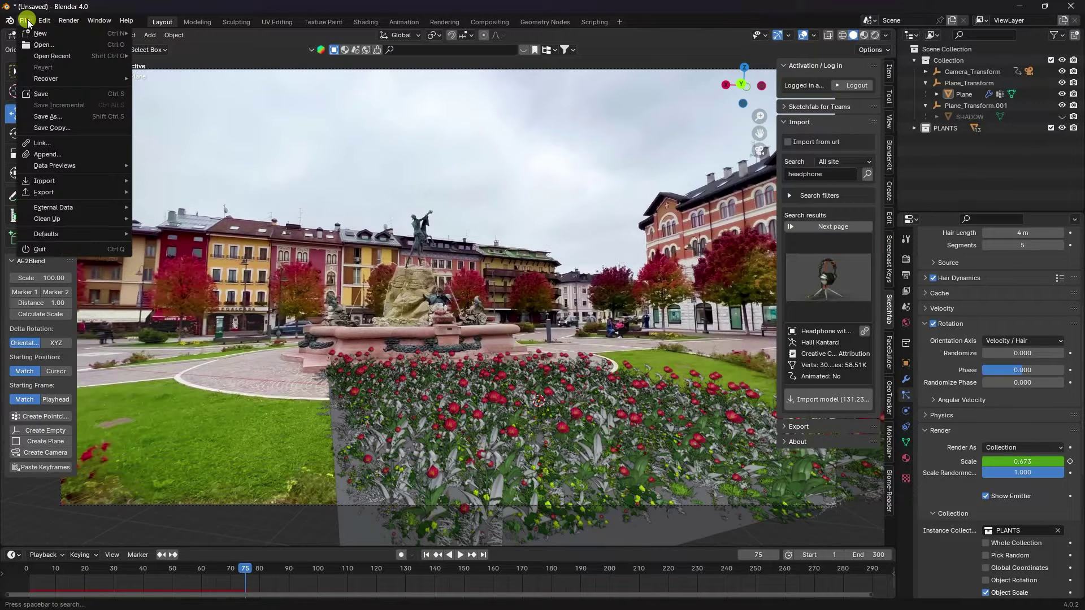
pyautogui.click(66, 154)
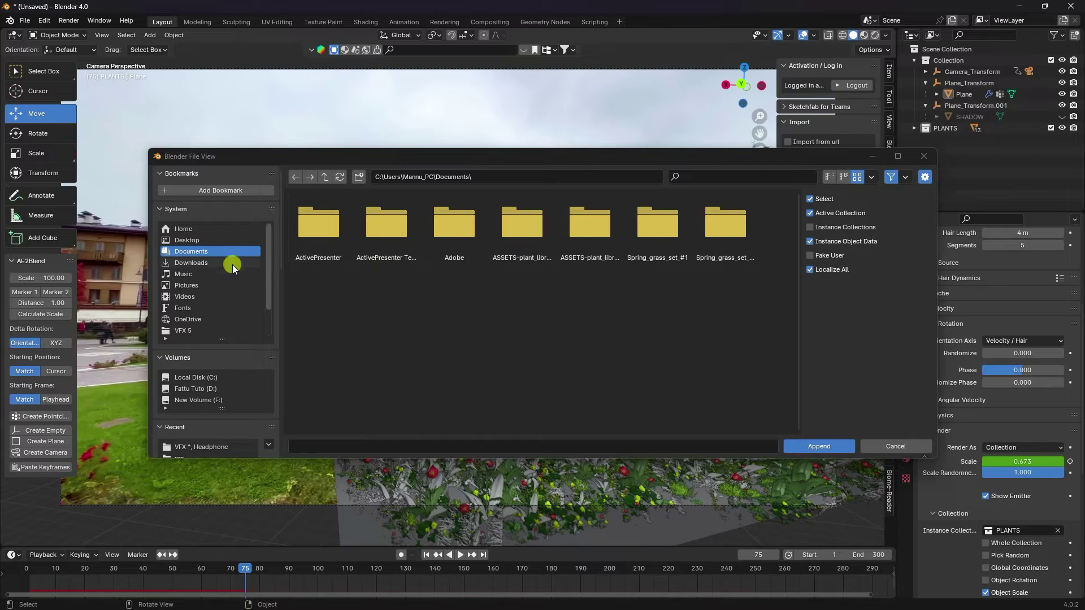
pyautogui.click(201, 239)
pyautogui.doubleClick(531, 228)
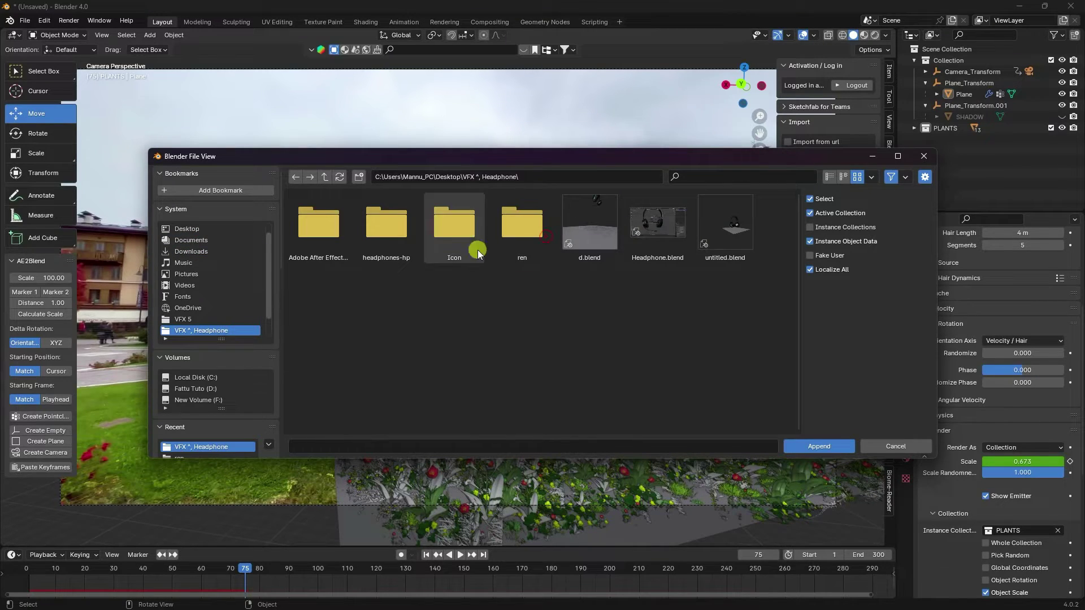
pyautogui.click(657, 226)
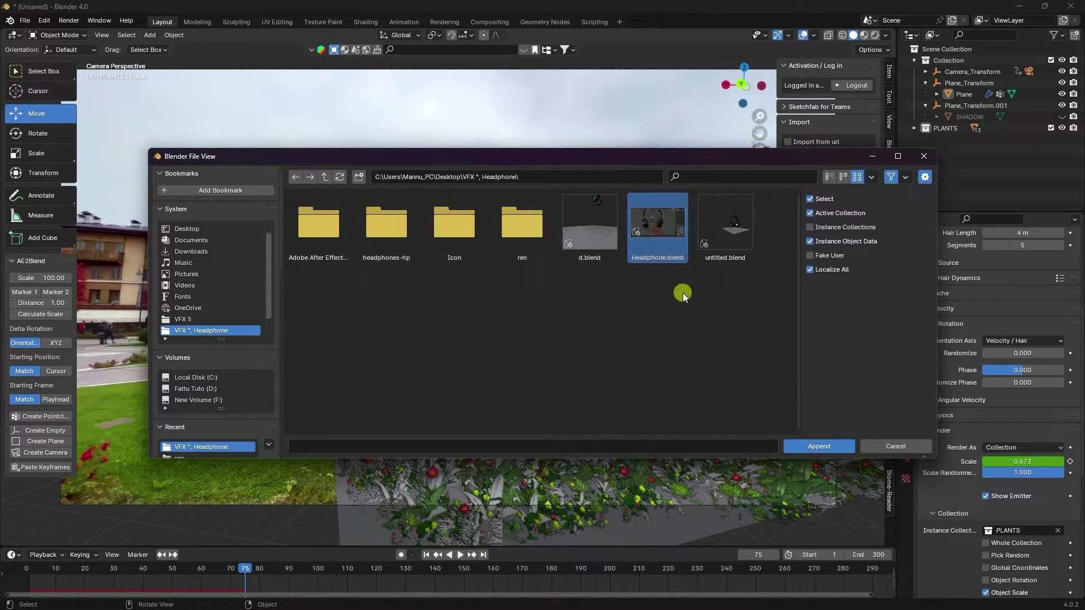
pyautogui.click(812, 448)
pyautogui.doubleClick(411, 208)
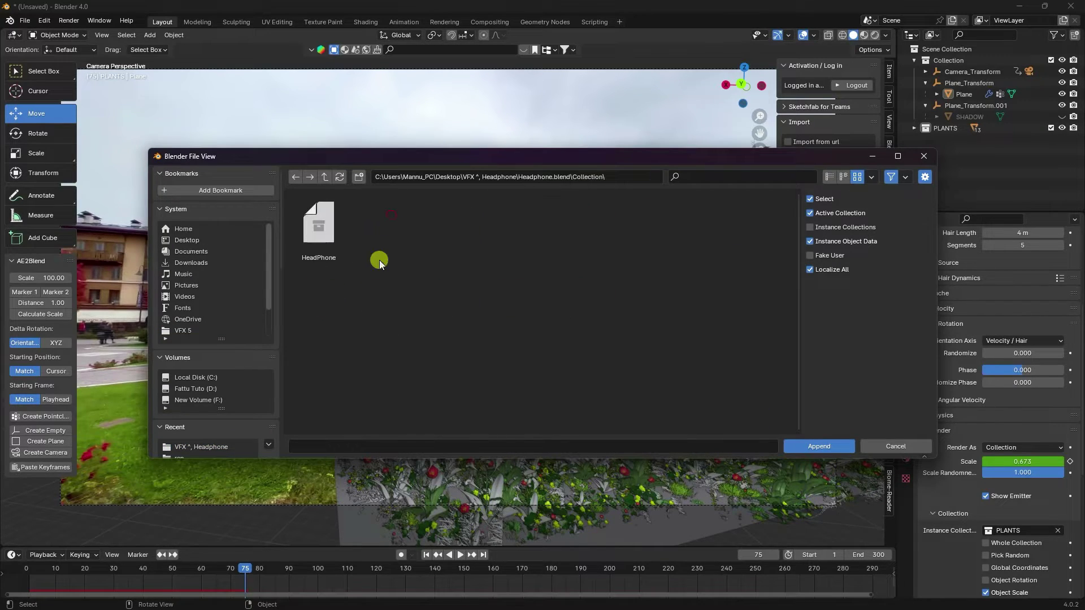
pyautogui.click(327, 208)
pyautogui.click(825, 440)
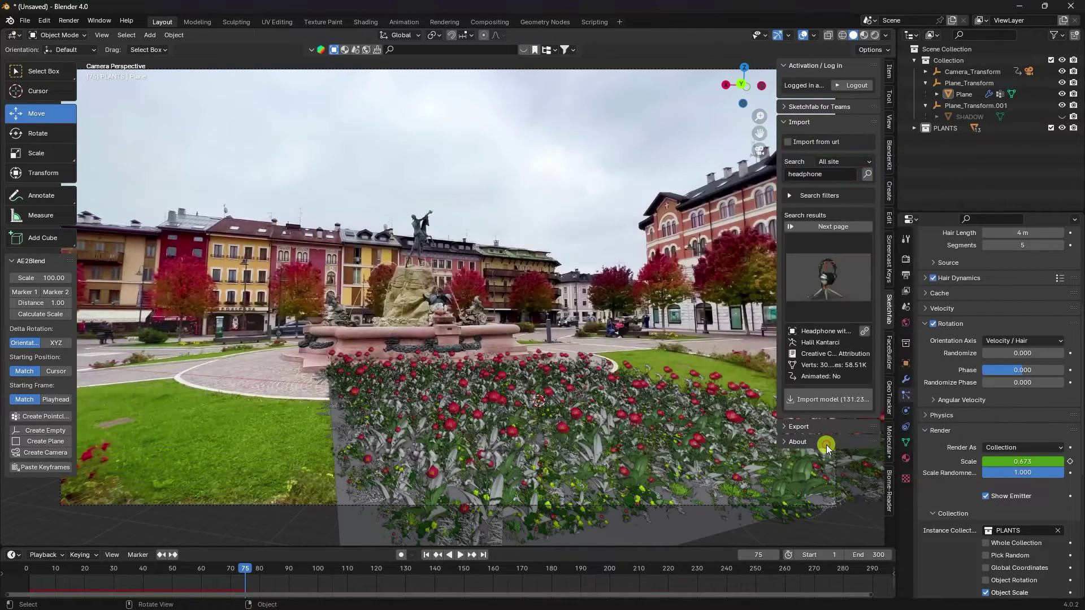
# Take the HeadPhone collection out of PLANTS and place it directly under the Scene Collection, with both collections collapsed
pyautogui.click(914, 129)
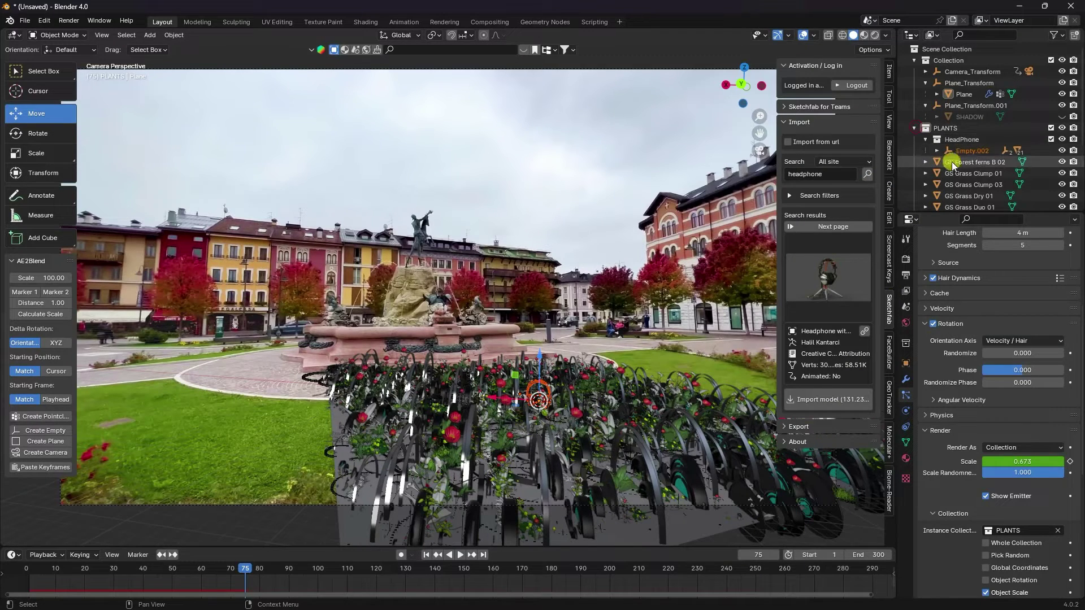
pyautogui.moveTo(948, 213); pyautogui.dragTo(947, 377)
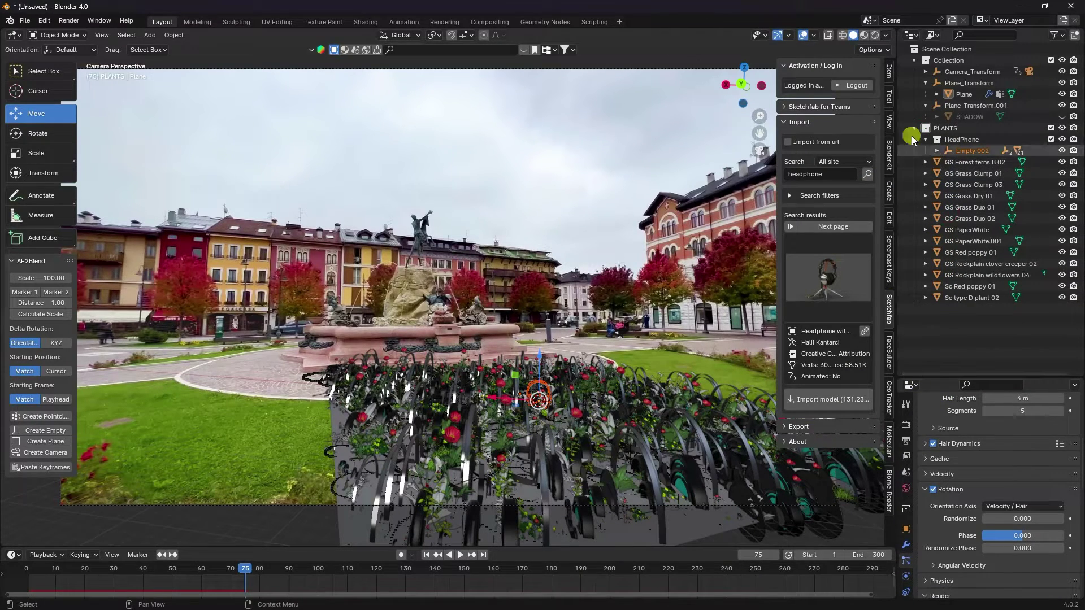
pyautogui.click(926, 140)
pyautogui.moveTo(954, 141); pyautogui.dragTo(935, 347)
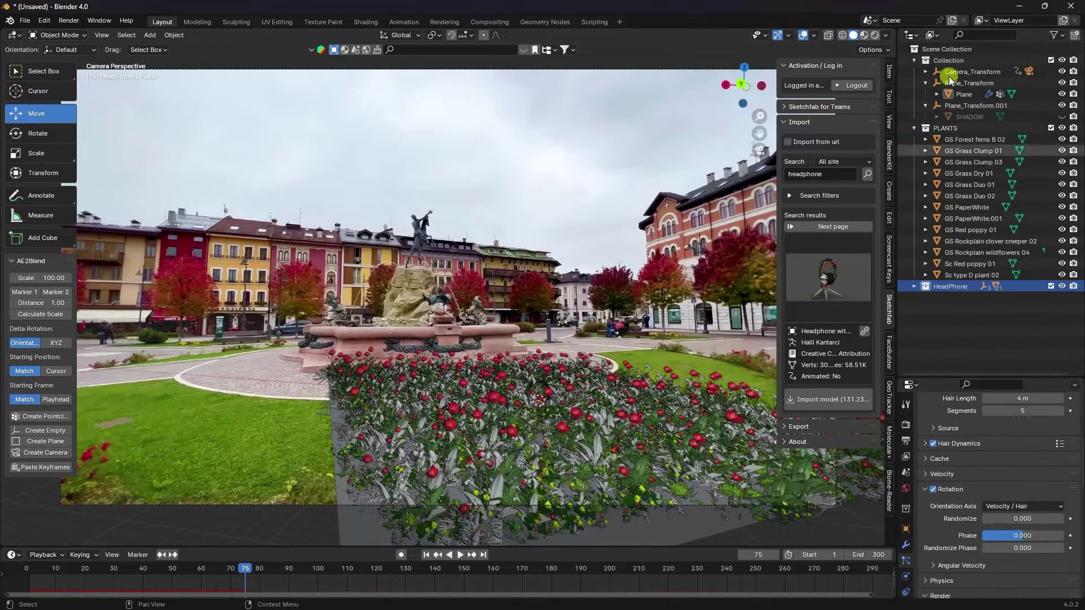
pyautogui.click(915, 129)
# Scale the headphone's parent Empty.002 up to about 7 and raise it about 19.27 m along Z
pyautogui.scroll(-3, 475, 370)
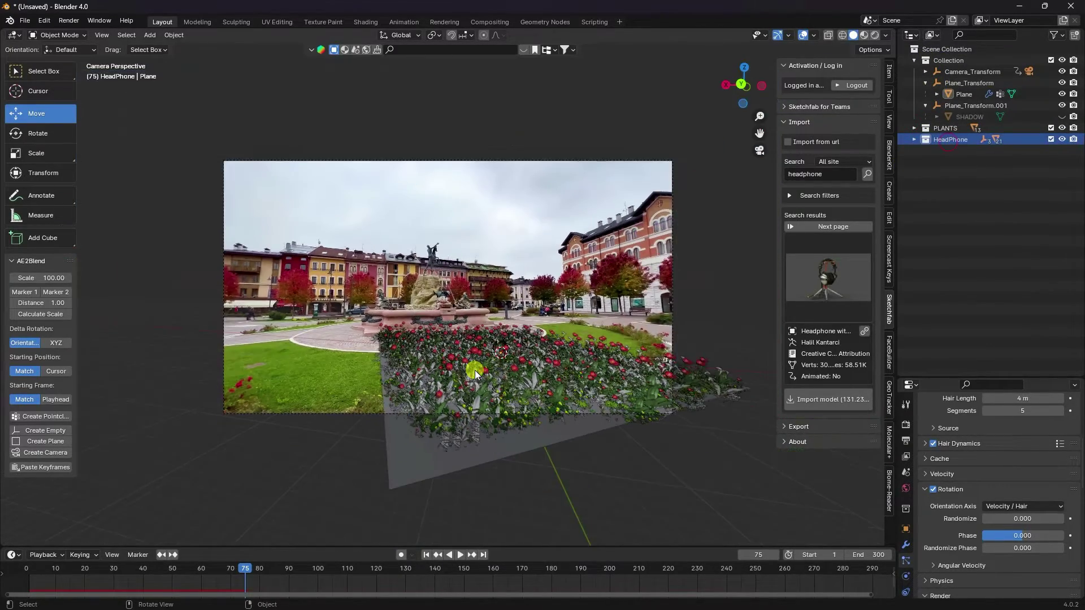
pyautogui.scroll(2, 501, 354)
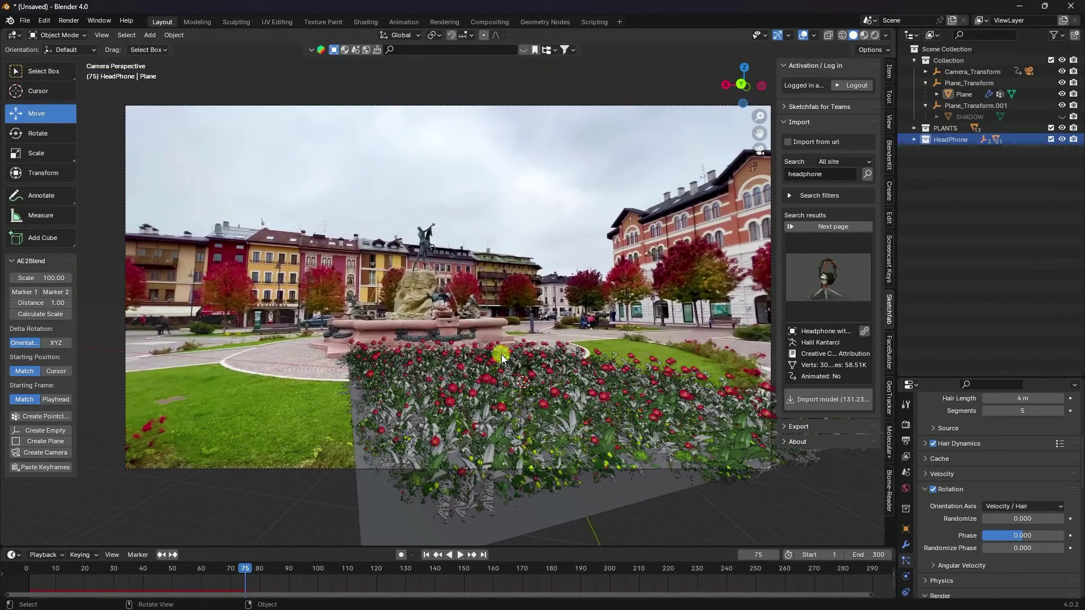
pyautogui.moveTo(501, 354); pyautogui.dragTo(460, 415, button='middle')
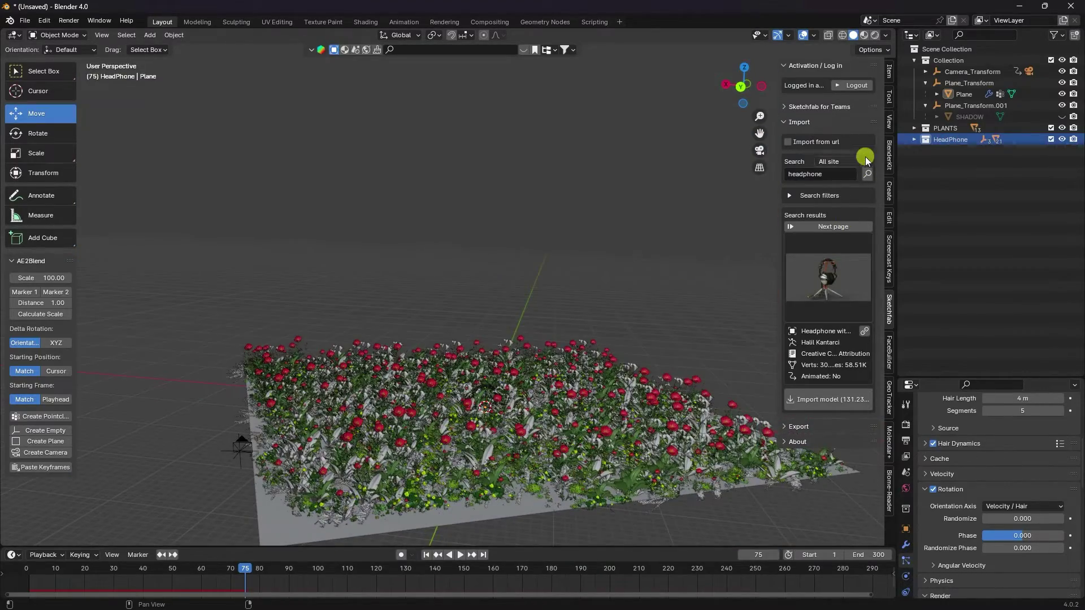
pyautogui.click(915, 139)
pyautogui.click(957, 152)
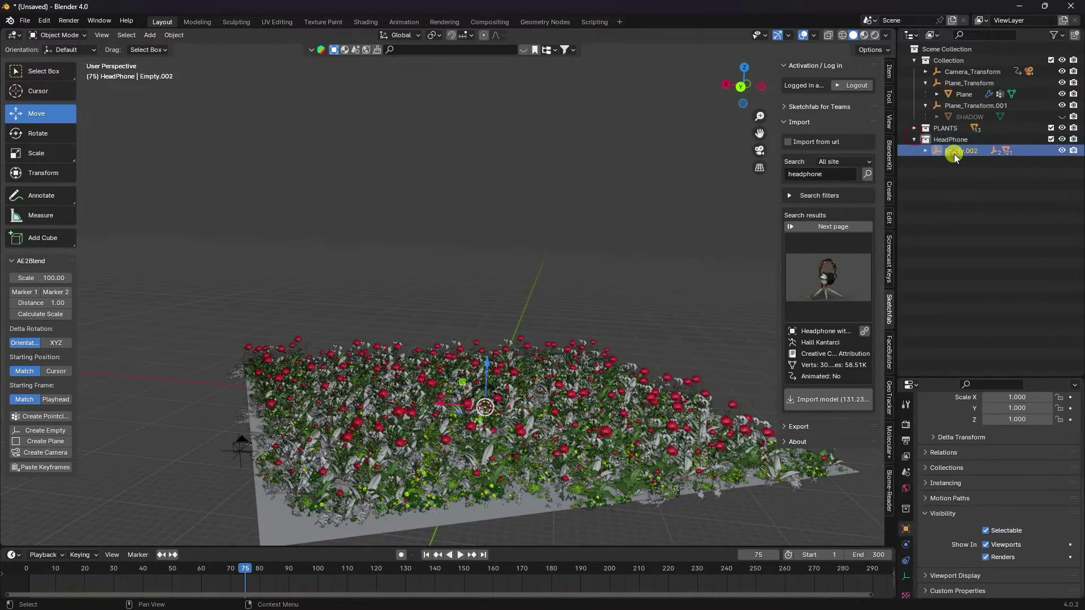
pyautogui.press('s')
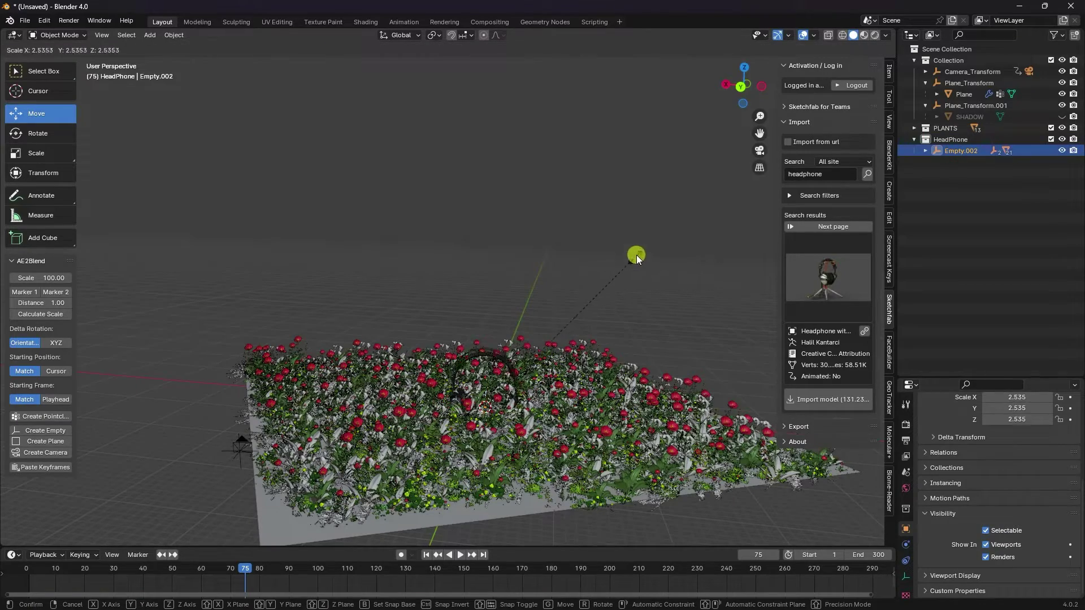
pyautogui.click(652, 239)
pyautogui.press('s')
pyautogui.click(601, 293)
pyautogui.press('g')
pyautogui.press('z')
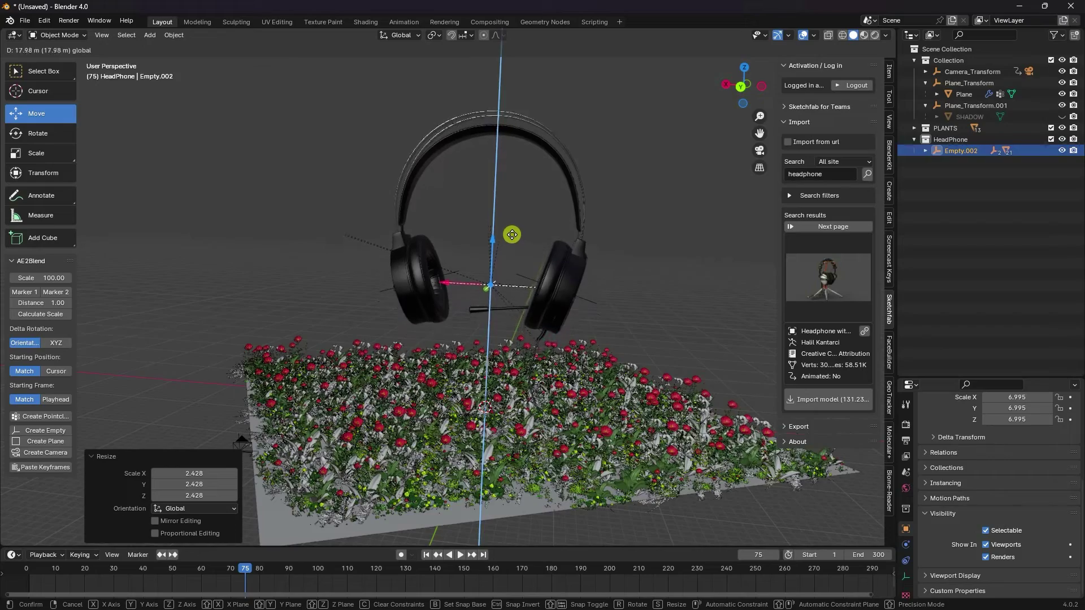
pyautogui.click(512, 235)
# Hide the cable hanging from the headphone, NurbsPath.002, in the viewport
pyautogui.scroll(4, 514, 228)
pyautogui.keyDown('shift'); pyautogui.moveTo(534, 246); pyautogui.dragTo(505, 218, button='middle'); pyautogui.keyUp('shift')
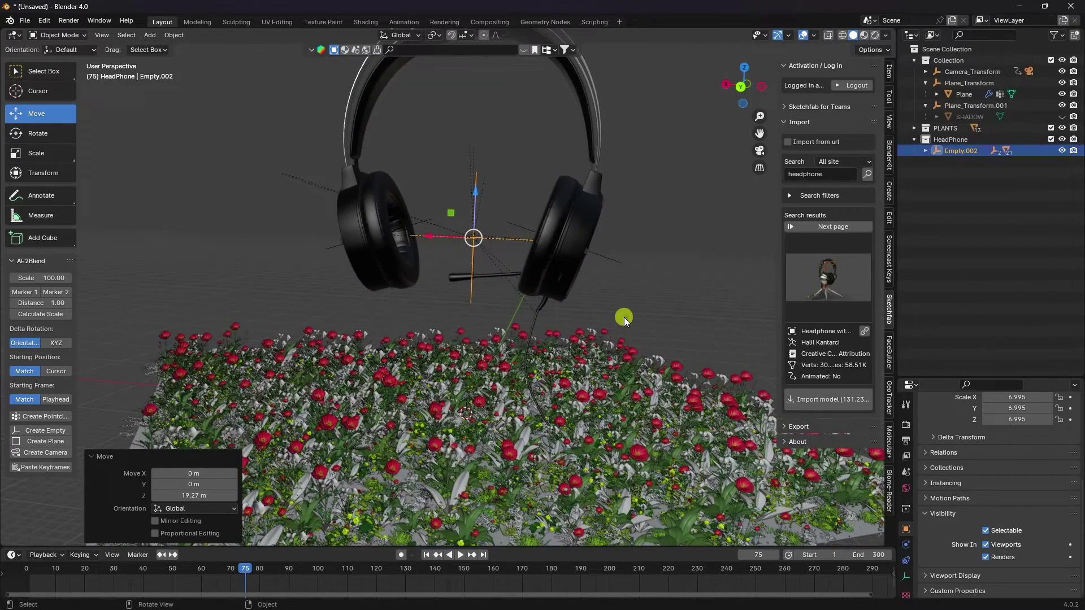
pyautogui.click(534, 324)
pyautogui.click(925, 150)
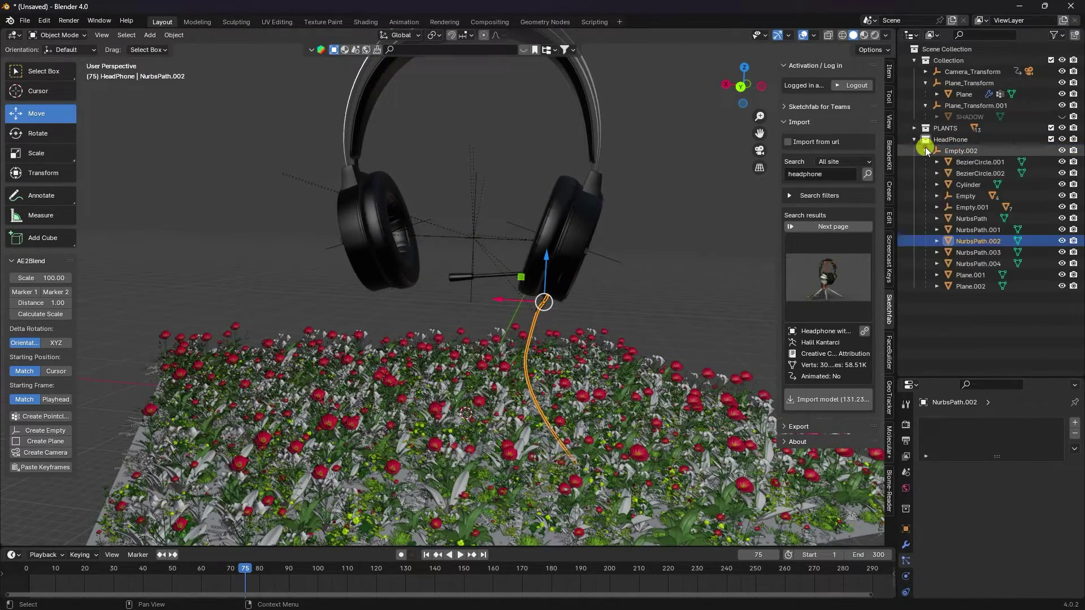
pyautogui.click(1062, 242)
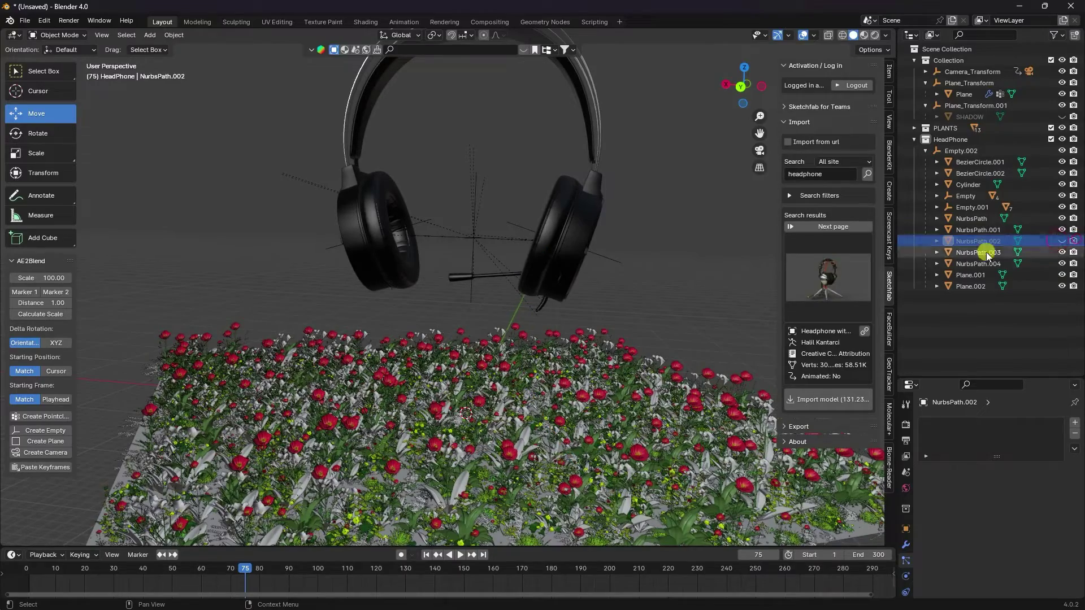
# On frame 1, through the camera, lower Empty.002 to about Z 18.76 m and scale it up to about 11.39
pyautogui.moveTo(533, 263)
pyautogui.mouseDown(button='middle')
pyautogui.moveTo(581, 266)
pyautogui.moveTo(552, 260)
pyautogui.mouseUp(button='middle')
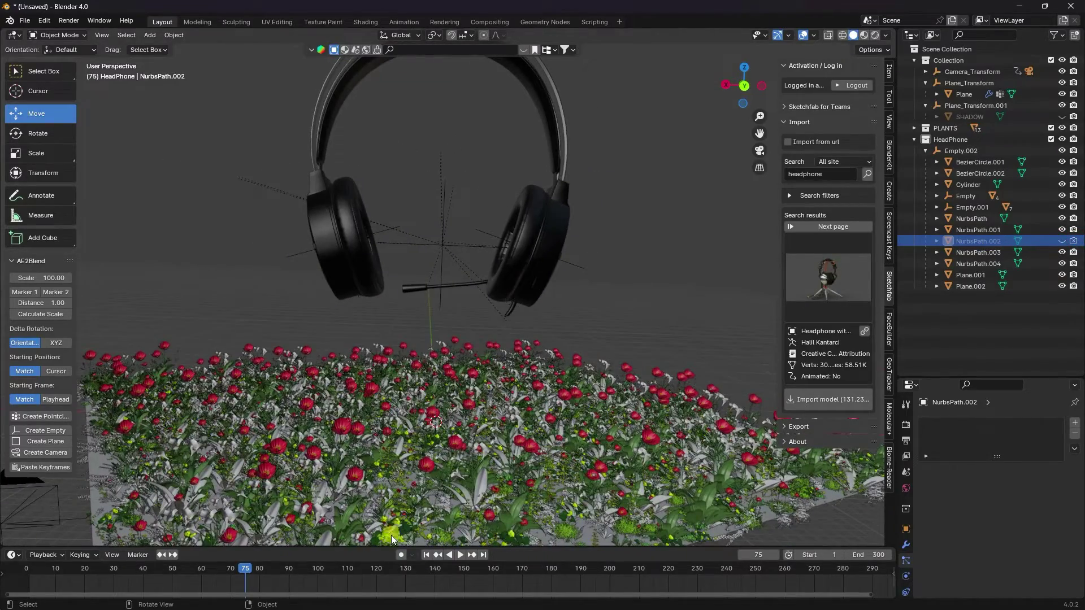
pyautogui.click(425, 554)
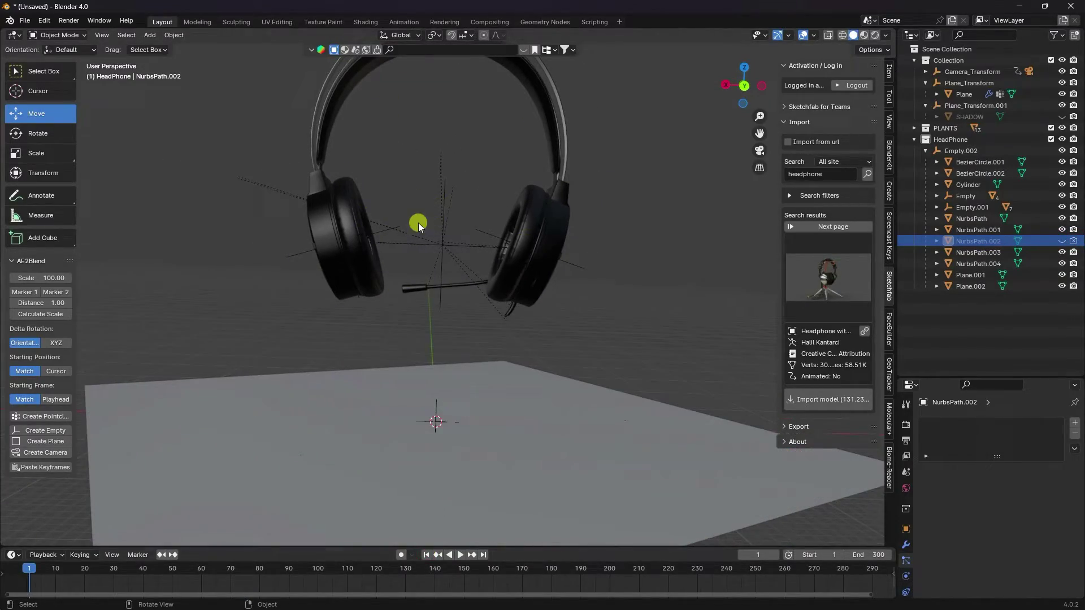
pyautogui.click(960, 151)
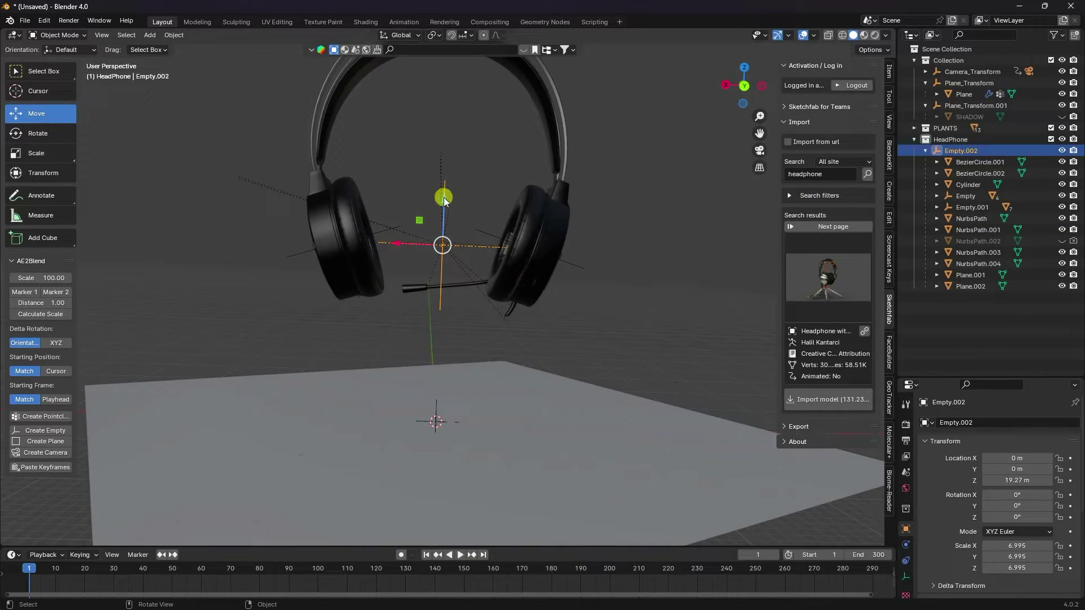
pyautogui.press('KP_0')
pyautogui.moveTo(561, 261)
pyautogui.mouseDown()
pyautogui.moveTo(562, 294)
pyautogui.moveTo(562, 248)
pyautogui.mouseUp()
pyautogui.press('s')
pyautogui.click(648, 243)
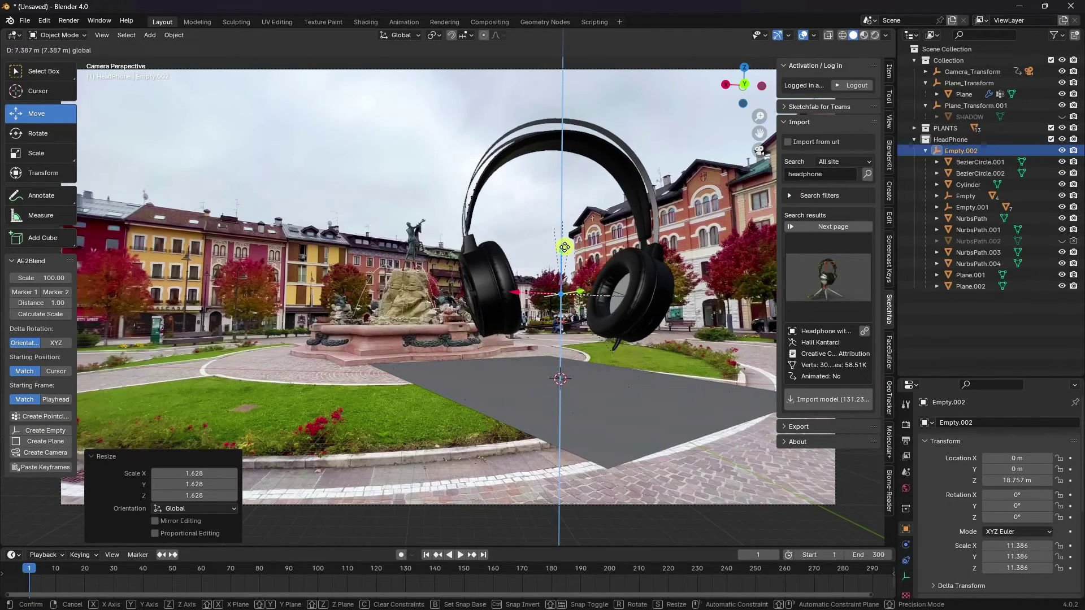
# Check the shot up to frame 235 and scale the headphone's Empty.002 down to about 9.6
pyautogui.click(273, 563)
pyautogui.press('space')
pyautogui.moveTo(379, 574); pyautogui.dragTo(713, 574)
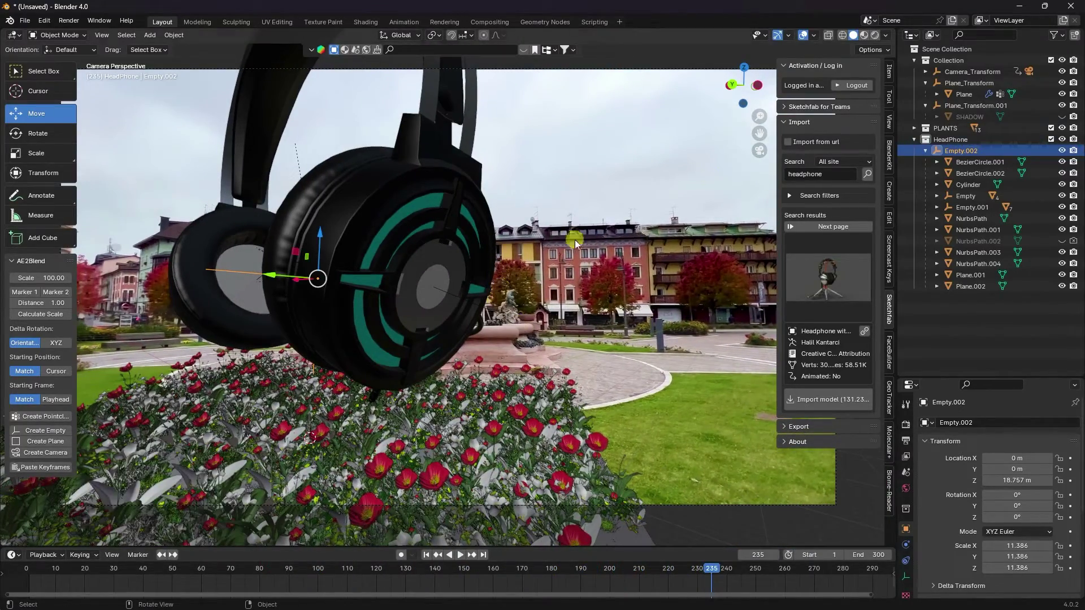
pyautogui.press('s')
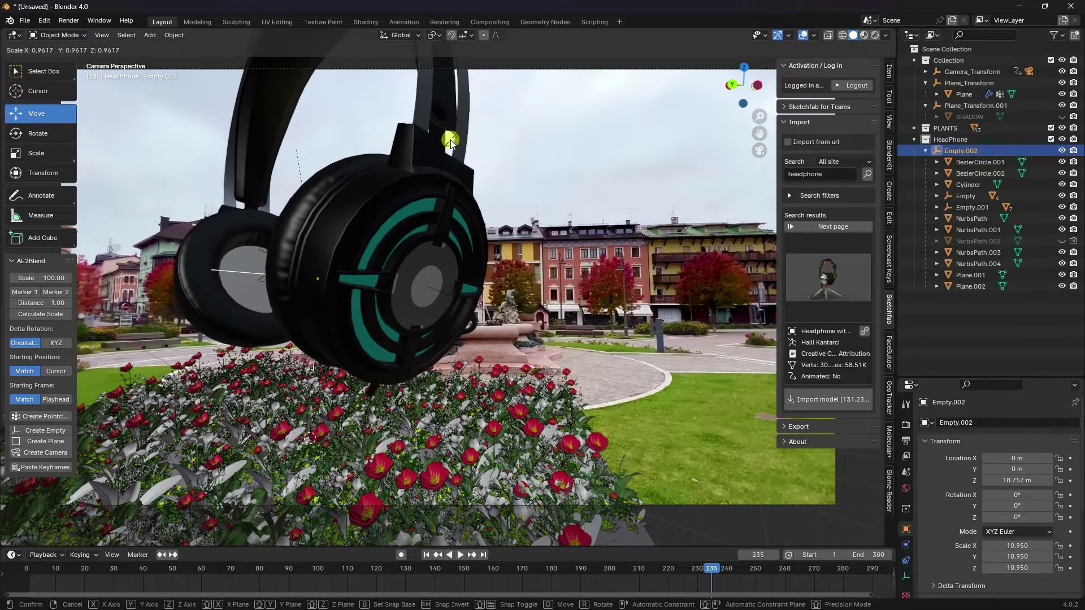
pyautogui.click(424, 175)
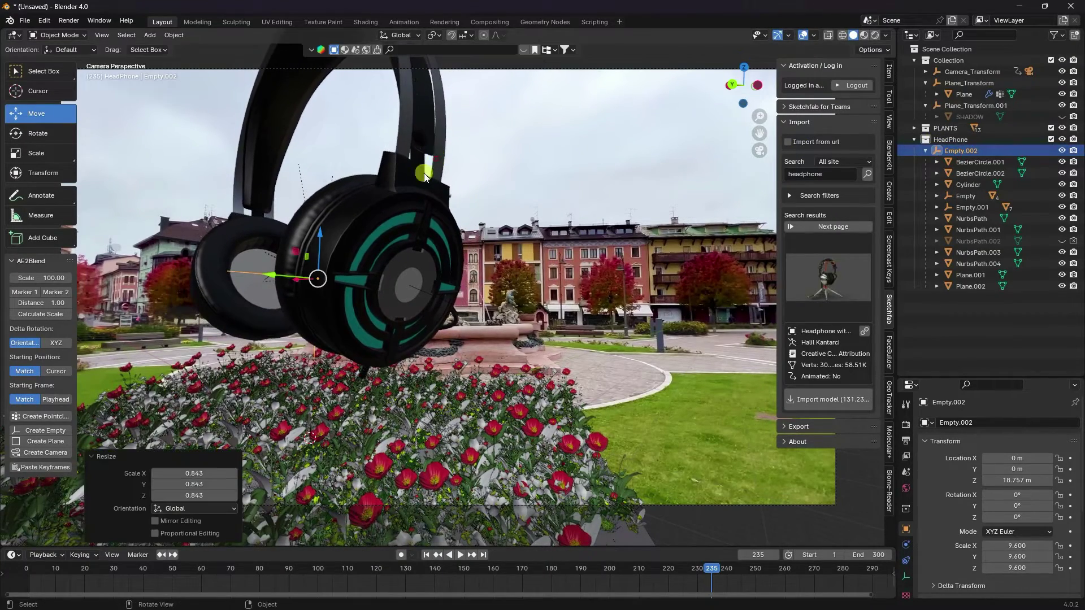
# Return to frame 1 and lower Empty.002 by about 4.32 m along Z
pyautogui.click(427, 555)
pyautogui.moveTo(557, 258); pyautogui.dragTo(506, 348)
pyautogui.moveTo(507, 348); pyautogui.dragTo(507, 350, button='middle')
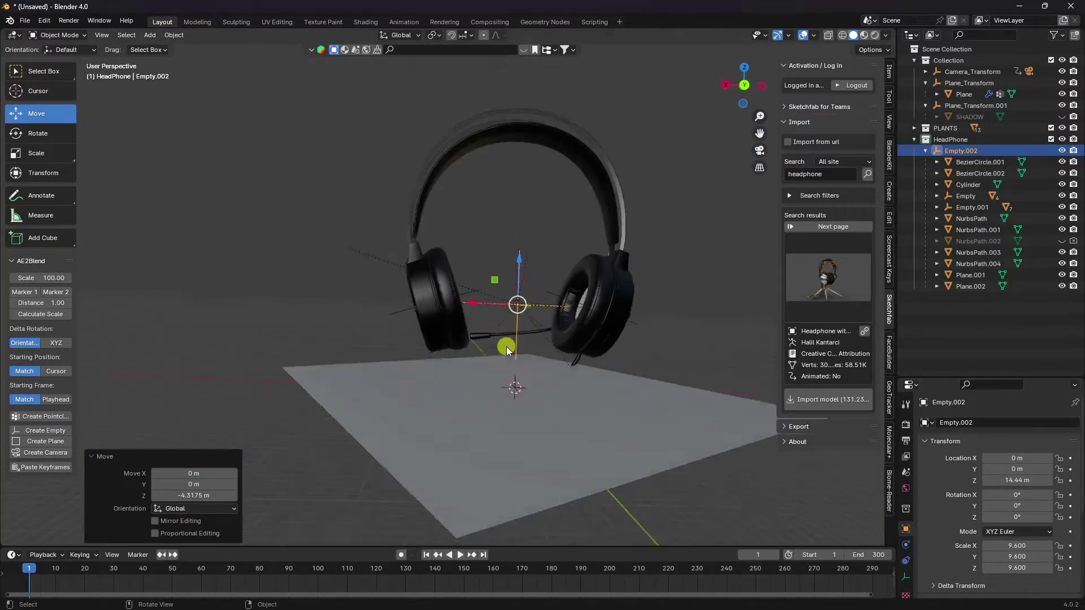
# On frame 170 in camera view, raise Empty.002 by about 1.02 m along Z, collapse its hierarchy and enlarge the properties area
pyautogui.press('KP_0')
pyautogui.moveTo(363, 571); pyautogui.dragTo(521, 560)
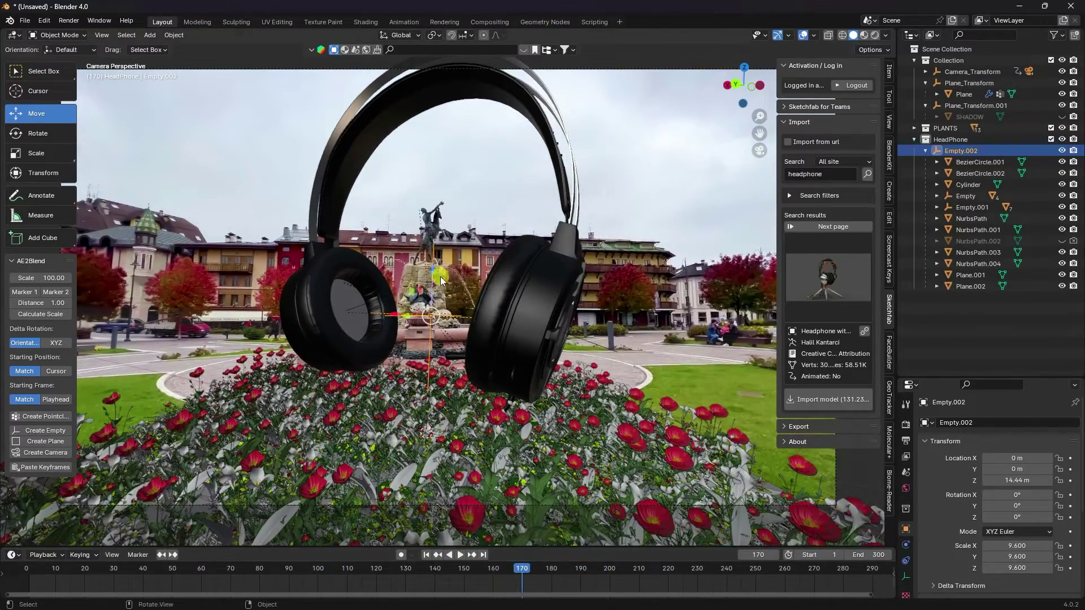
pyautogui.moveTo(436, 276)
pyautogui.mouseDown()
pyautogui.moveTo(437, 258)
pyautogui.moveTo(440, 274)
pyautogui.mouseUp()
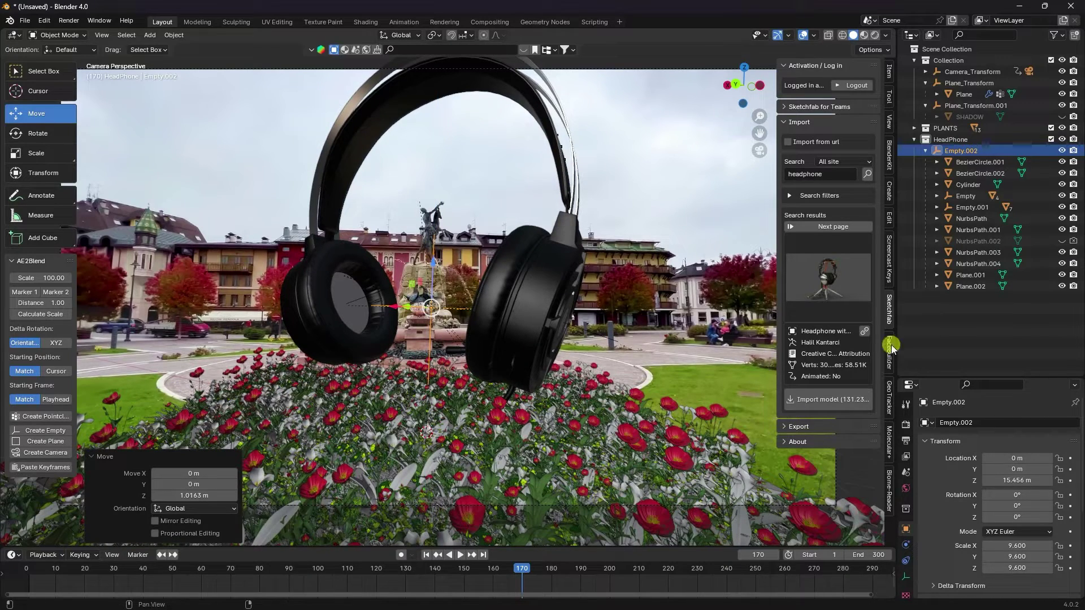
pyautogui.click(925, 150)
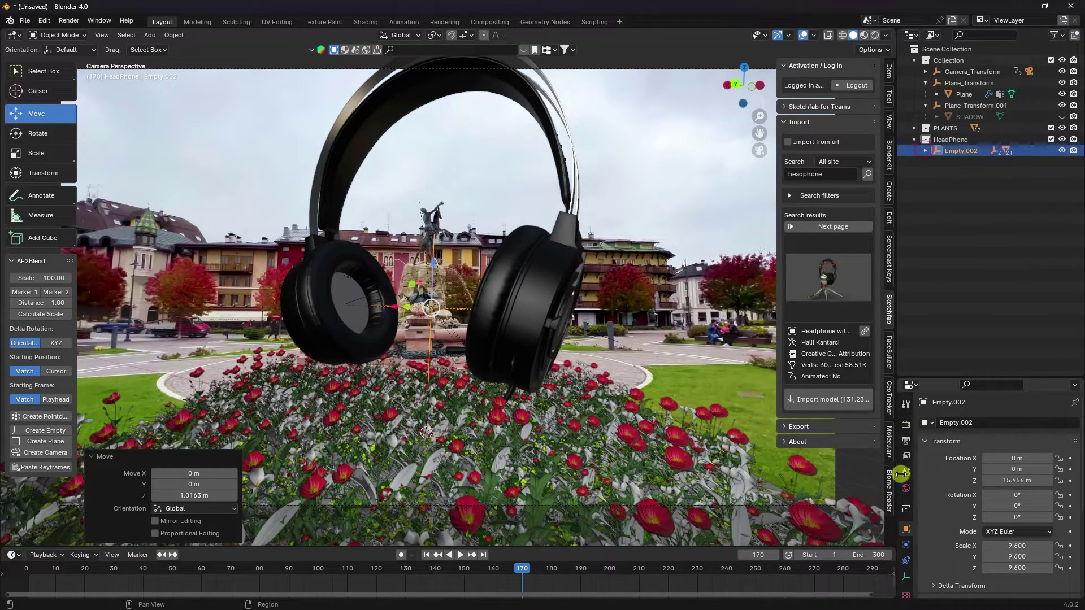
pyautogui.moveTo(936, 377); pyautogui.dragTo(945, 258)
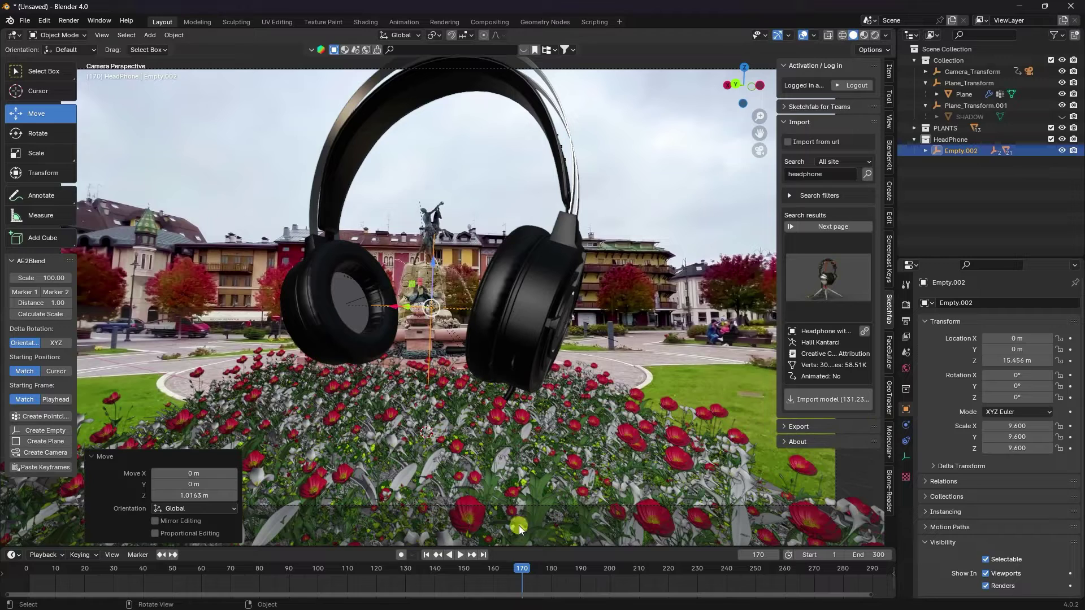
# Set Empty.002's Z location to 15 m and keyframe it on frame 100
pyautogui.click(427, 557)
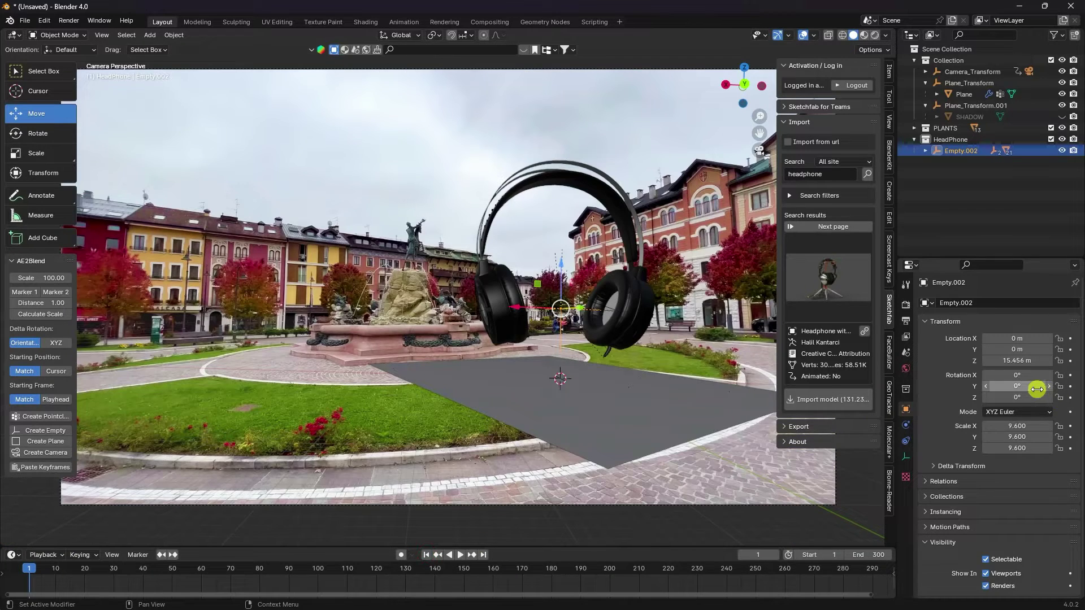
pyautogui.click(1018, 361)
pyautogui.write('15')
pyautogui.press('Return')
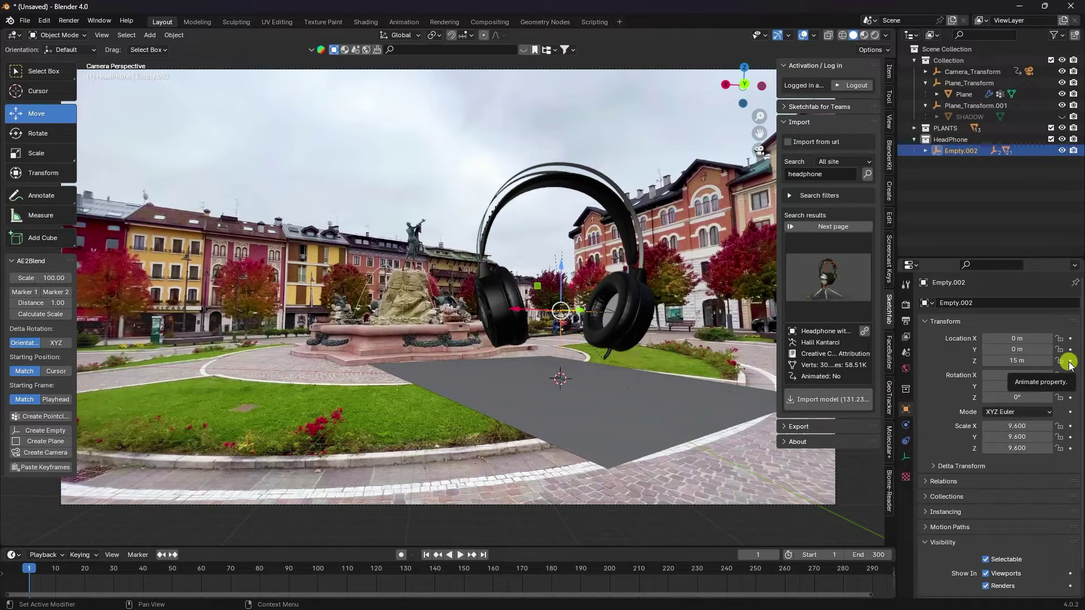
pyautogui.moveTo(301, 564); pyautogui.dragTo(317, 566)
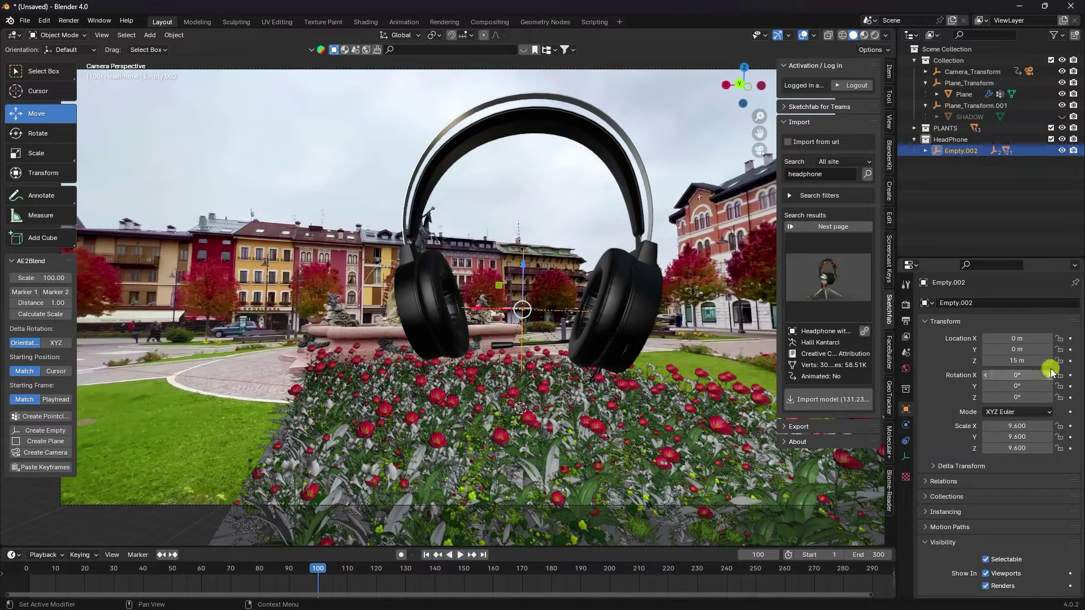
pyautogui.click(1069, 360)
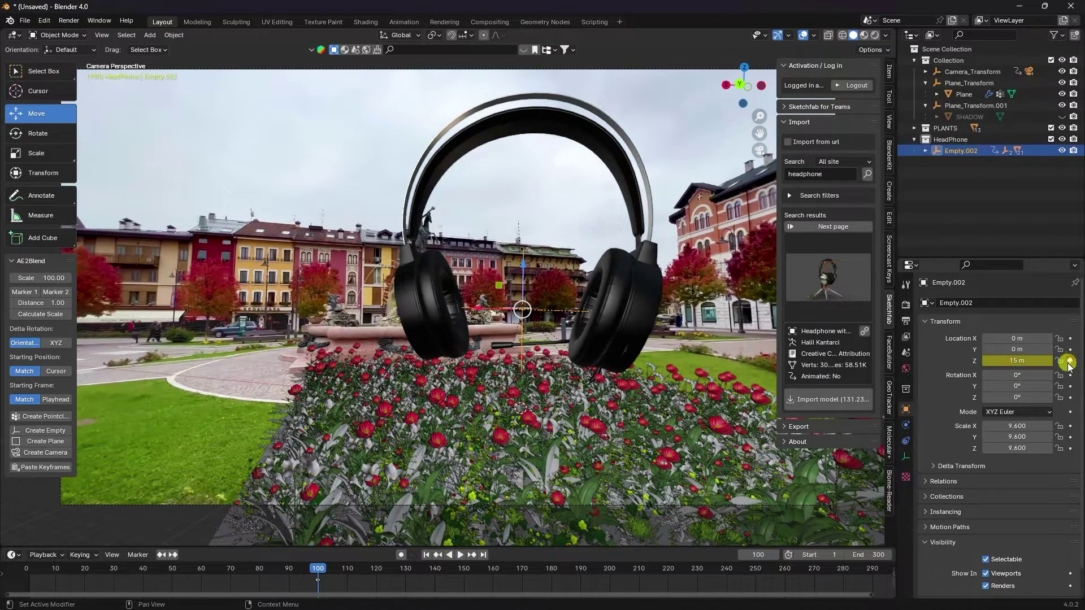
# On frame 1, raise Empty.002 to a Z location of 100 m and keyframe that value
pyautogui.click(425, 554)
pyautogui.moveTo(547, 266); pyautogui.dragTo(562, 455)
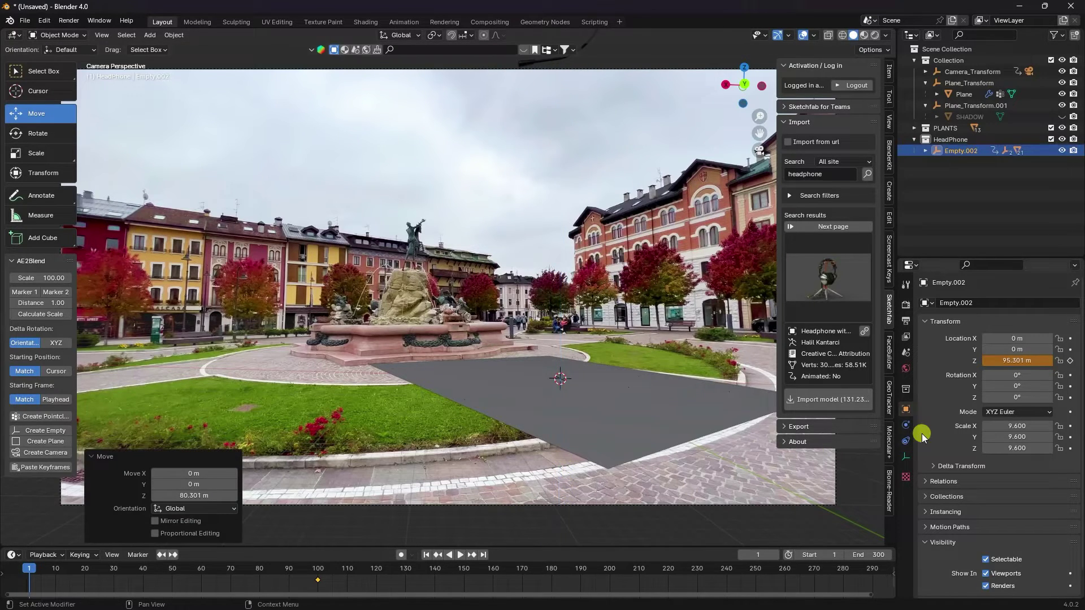
pyautogui.click(1011, 360)
pyautogui.write('100')
pyautogui.press('Return')
pyautogui.click(1069, 360)
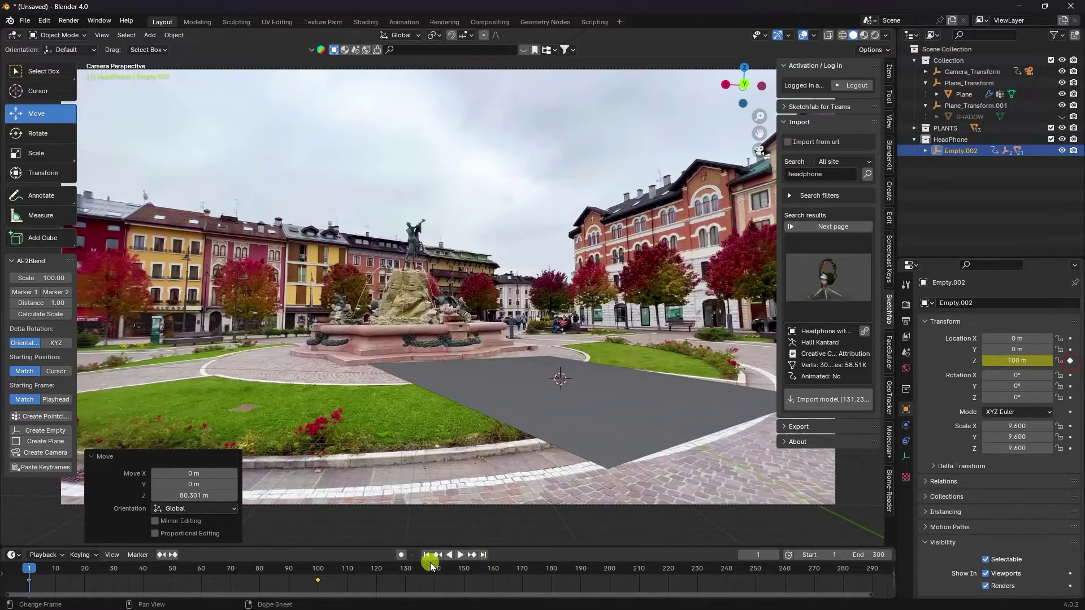
# Play the headphone's descent from frame 1 past frame 100, then return to the first frame
pyautogui.click(425, 555)
pyautogui.click(460, 556)
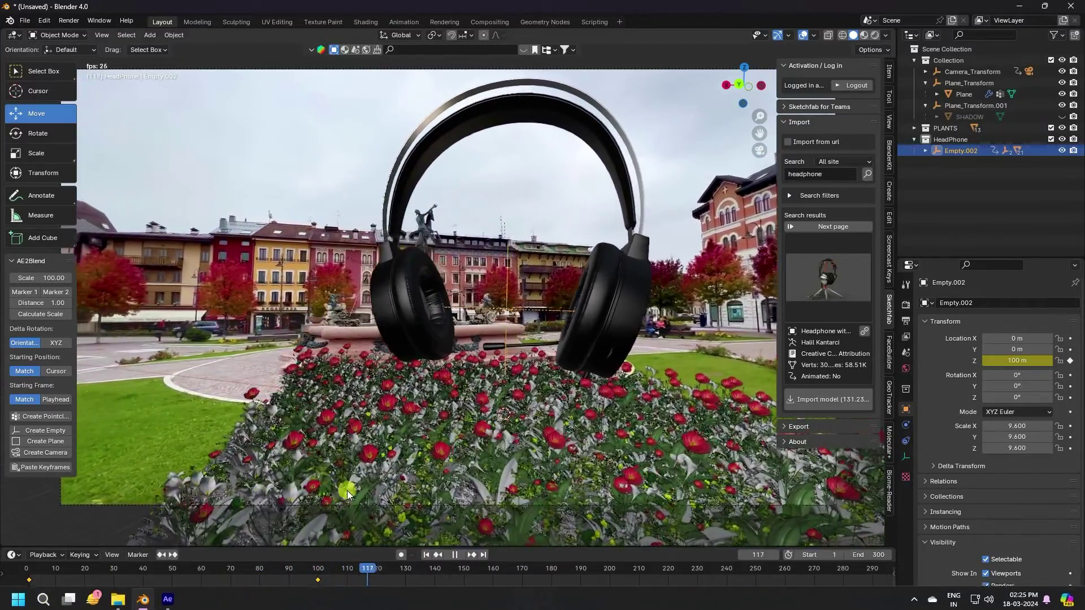
pyautogui.click(455, 555)
pyautogui.click(426, 555)
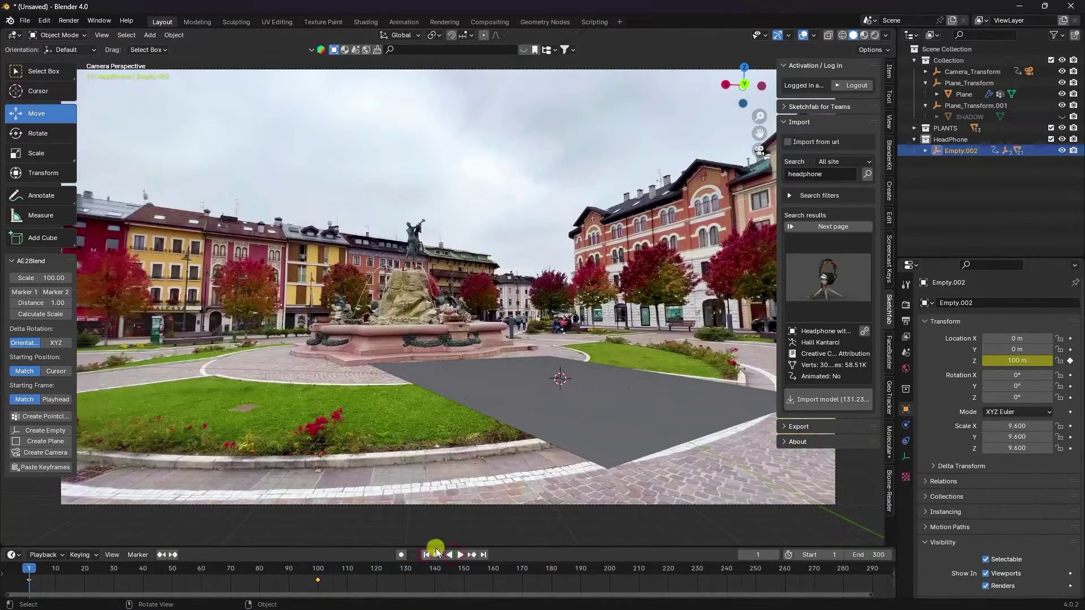
# Test spinning the headphone about Z, cancel the test, and keyframe Empty.002's Z rotation at 0° on frame 1
pyautogui.moveTo(555, 453); pyautogui.dragTo(549, 453, button='middle')
pyautogui.moveTo(510, 319); pyautogui.dragTo(432, 91, button='middle')
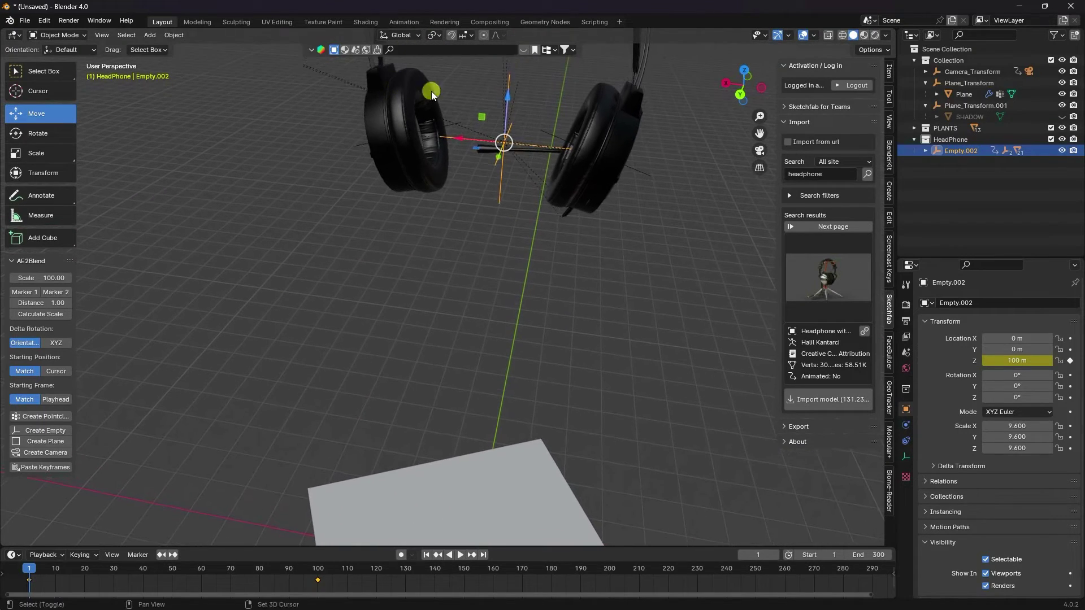
pyautogui.moveTo(1014, 397)
pyautogui.mouseDown()
pyautogui.moveTo(189, 395)
pyautogui.moveTo(859, 416)
pyautogui.moveTo(219, 412)
pyautogui.moveTo(1014, 397)
pyautogui.mouseUp()
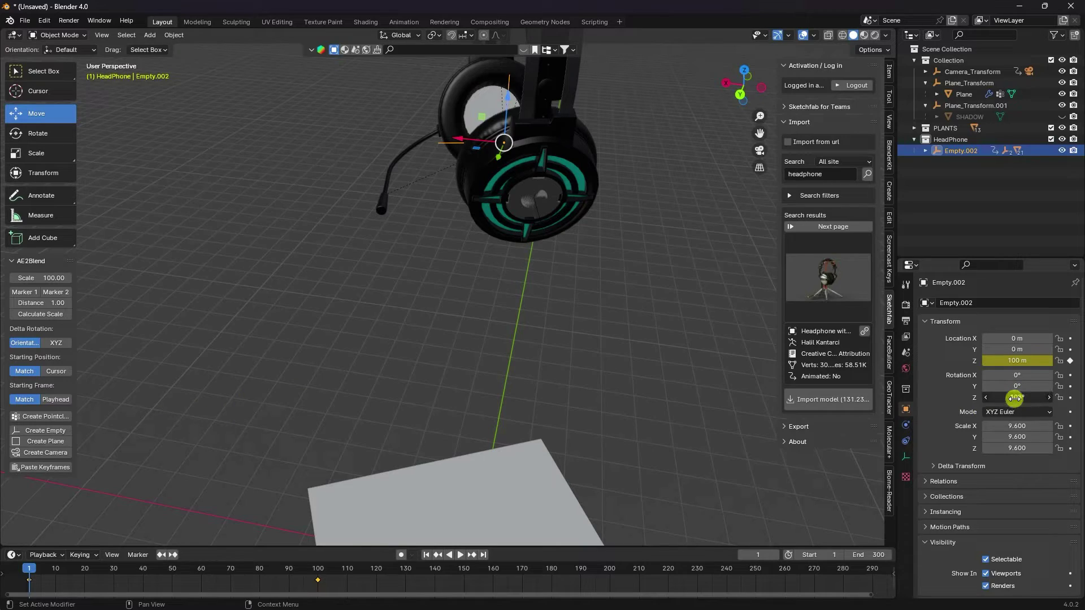
pyautogui.press('Return')
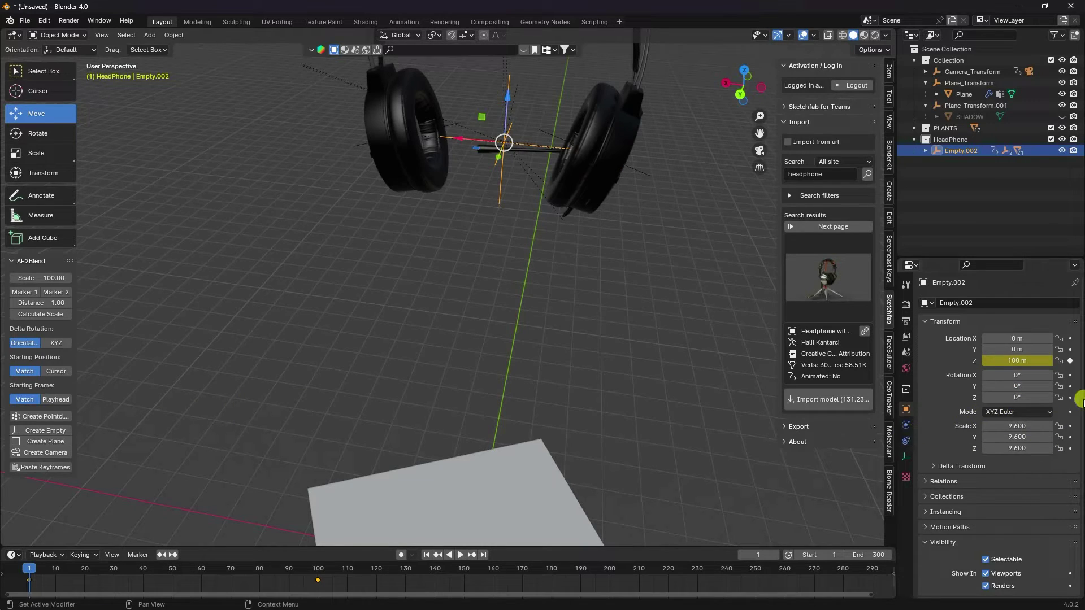
pyautogui.click(1071, 397)
# On frame 300, set Empty.002's Z rotation to 500° and keyframe it
pyautogui.click(484, 555)
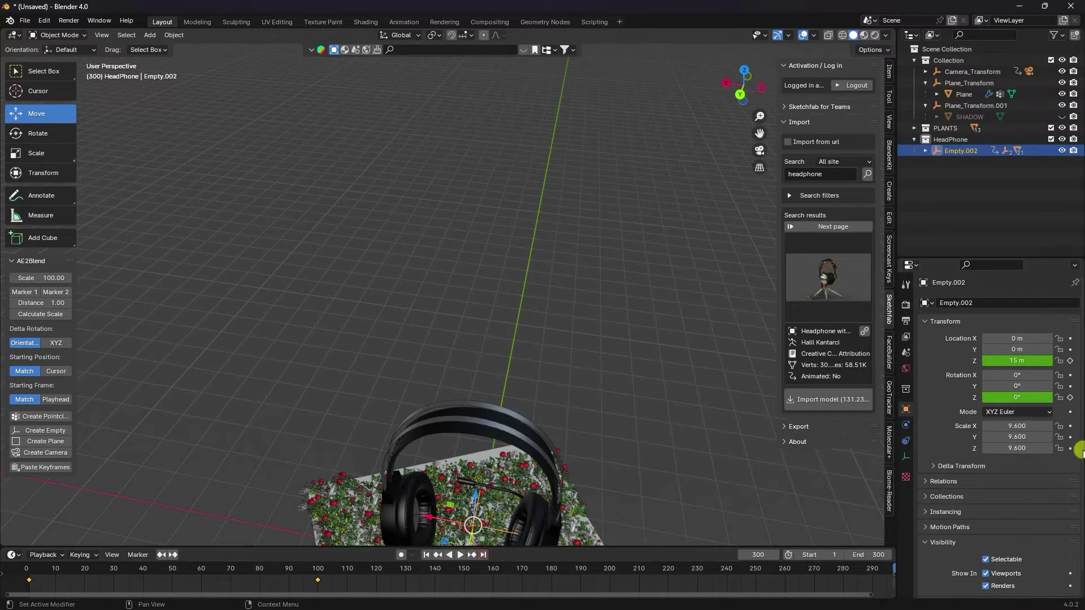
pyautogui.click(1029, 399)
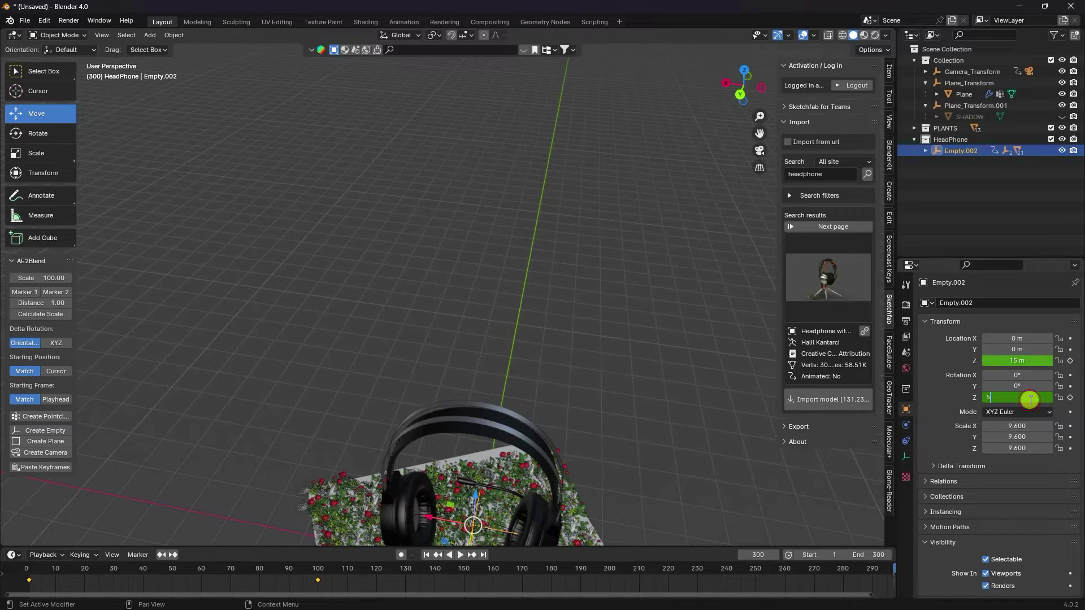
pyautogui.press('Return')
pyautogui.click(1070, 397)
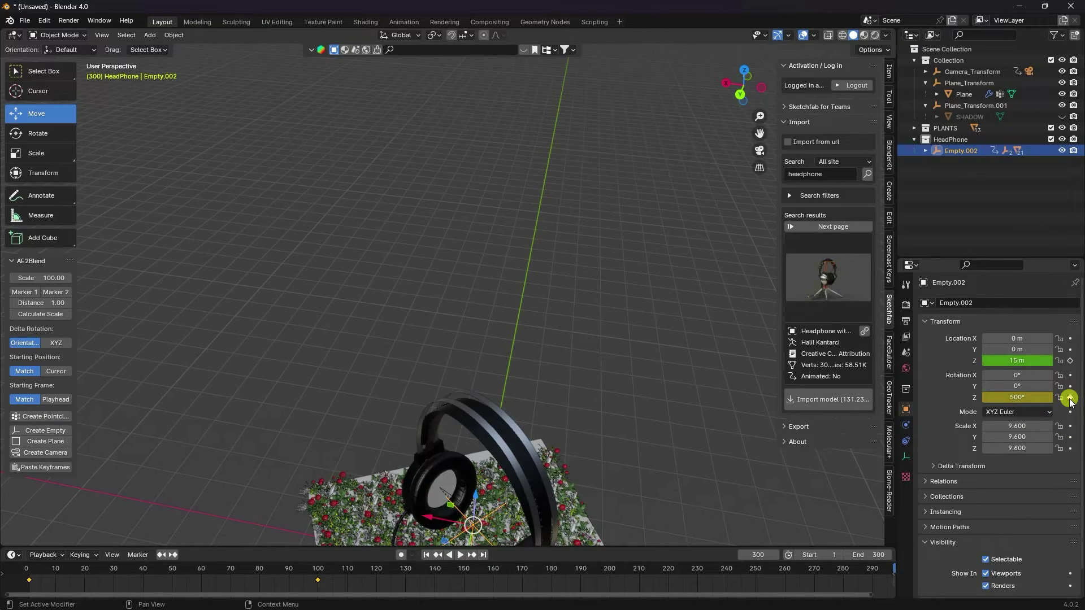
# Play the spinning descent through the camera from frame 1, hide the viewport sidebar and stop at frame 197
pyautogui.click(426, 555)
pyautogui.press('KP_0')
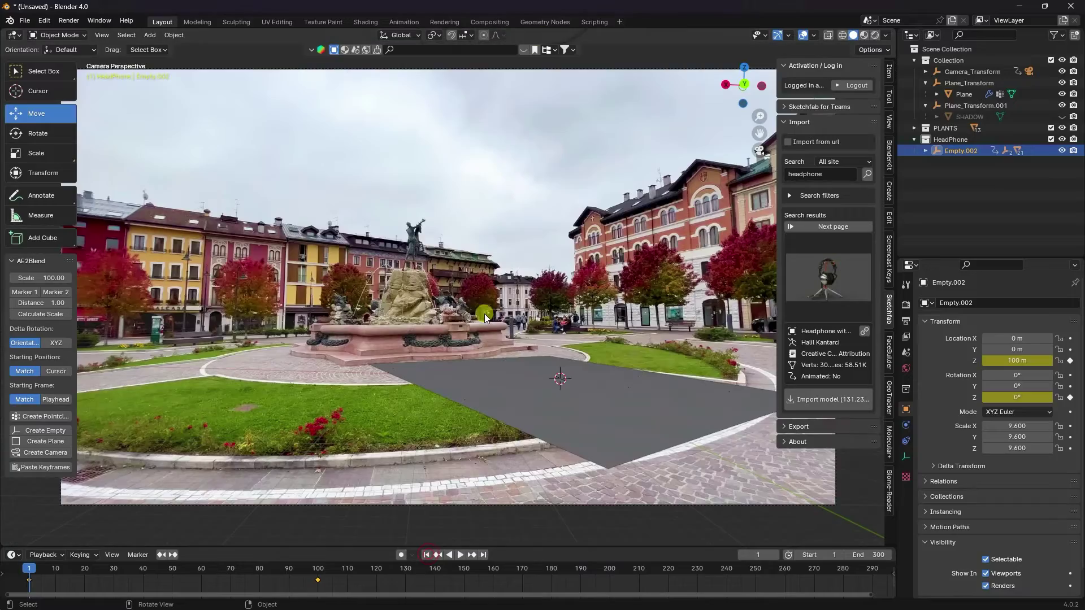
pyautogui.click(459, 556)
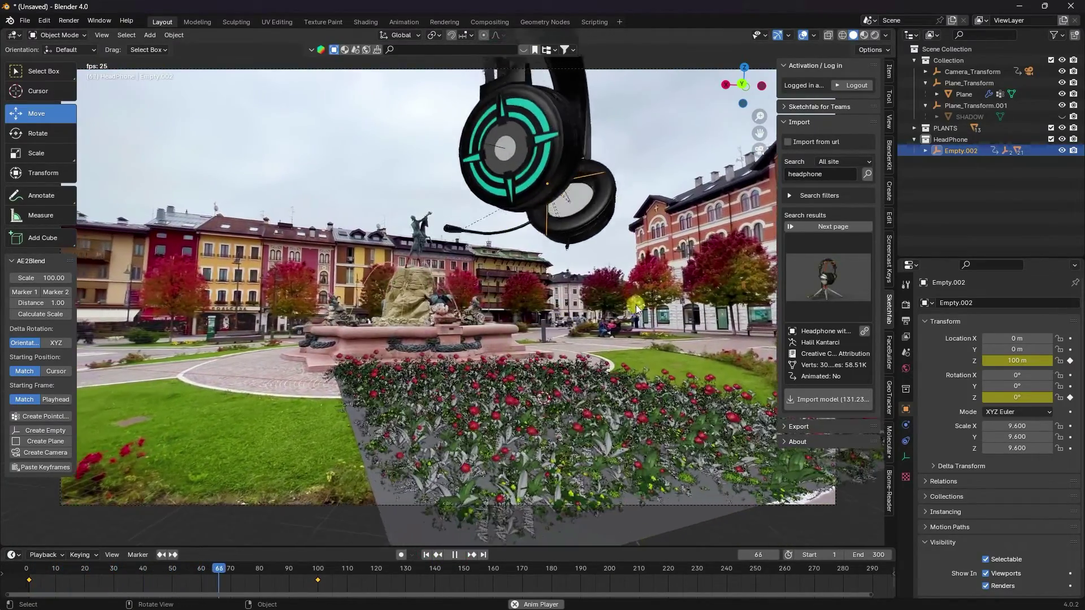
pyautogui.moveTo(778, 244); pyautogui.dragTo(900, 268)
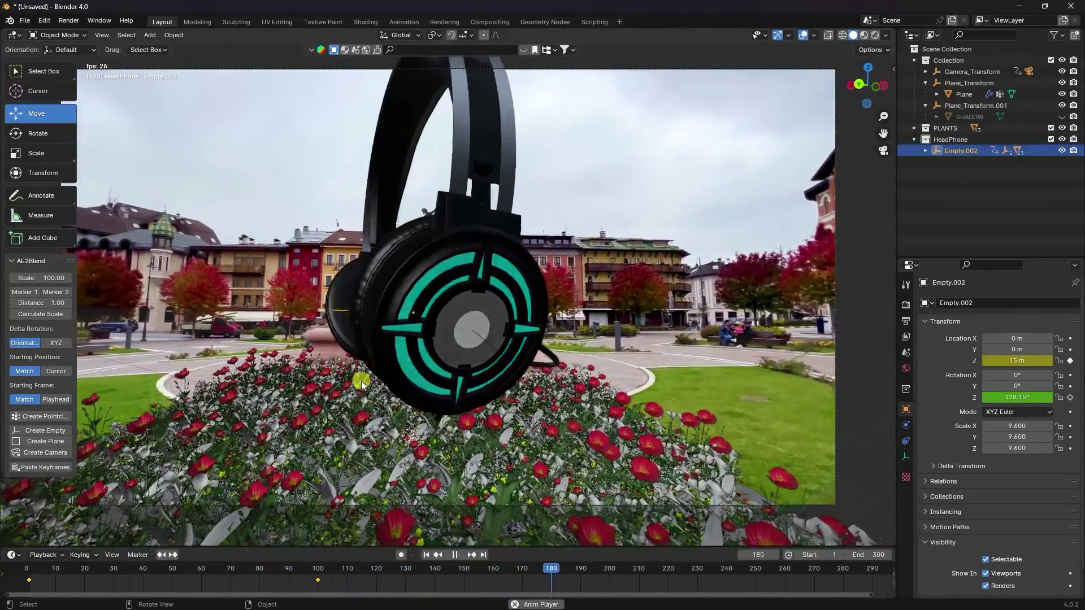
pyautogui.click(454, 555)
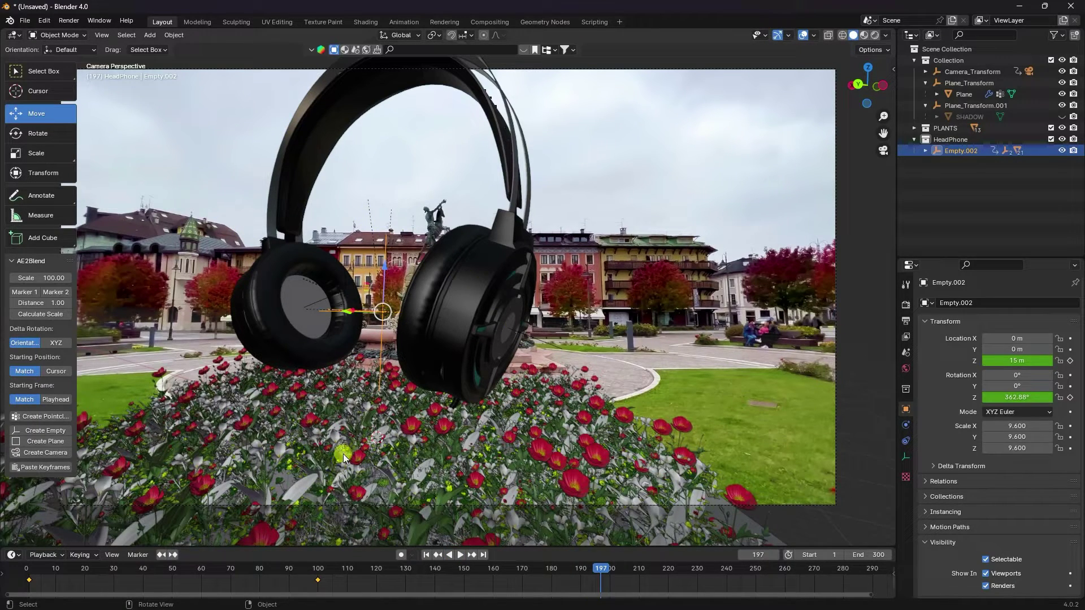
# Assign an Environment Texture to the world's background color, loading venice_sunset_4k.exr from the D:\HDRI folder
pyautogui.click(905, 368)
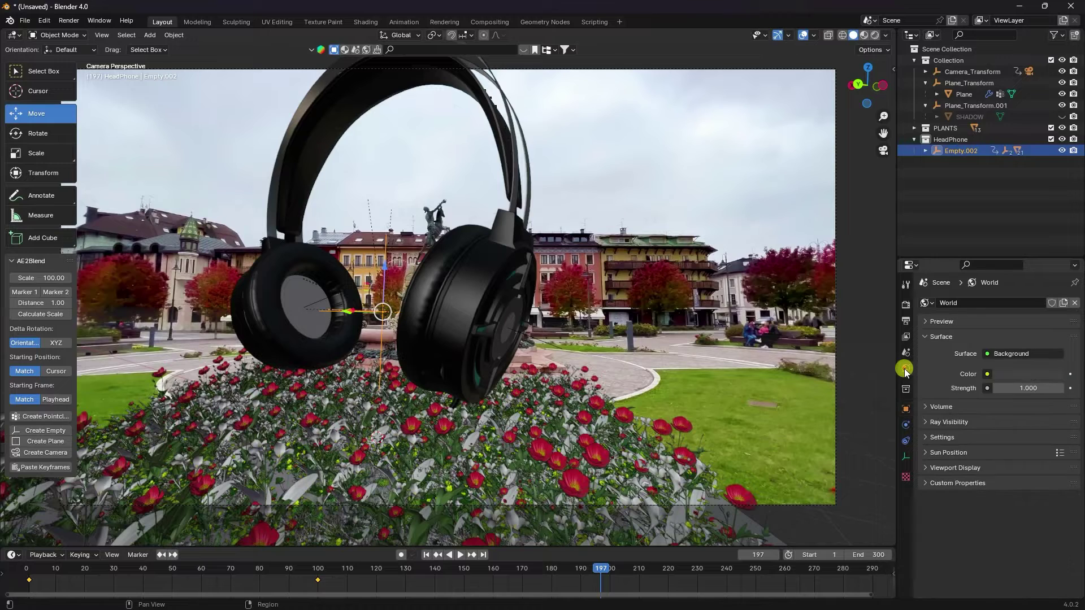
pyautogui.click(987, 374)
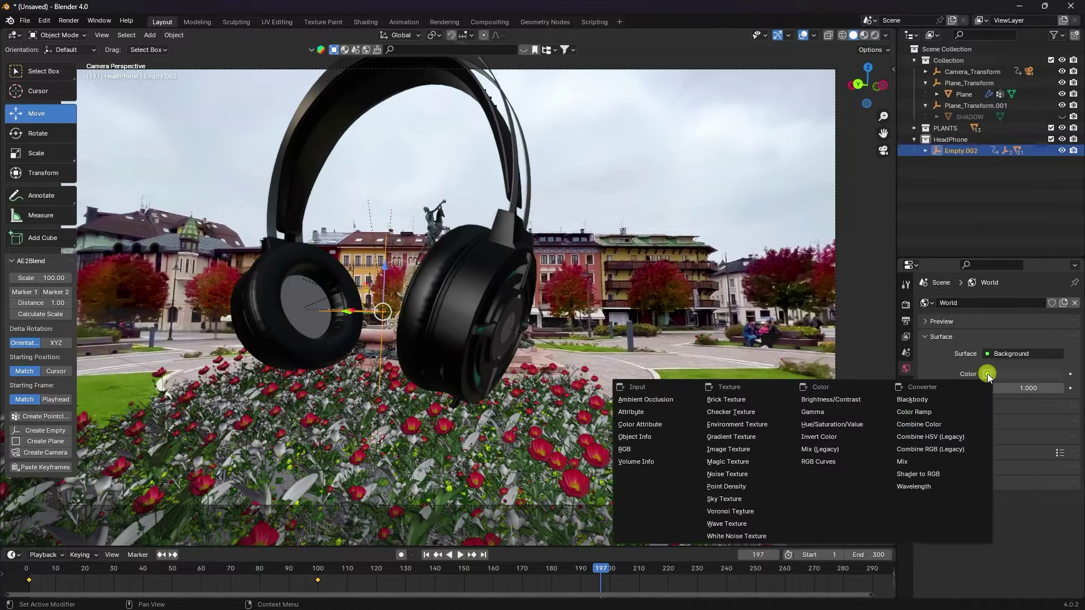
pyautogui.click(726, 425)
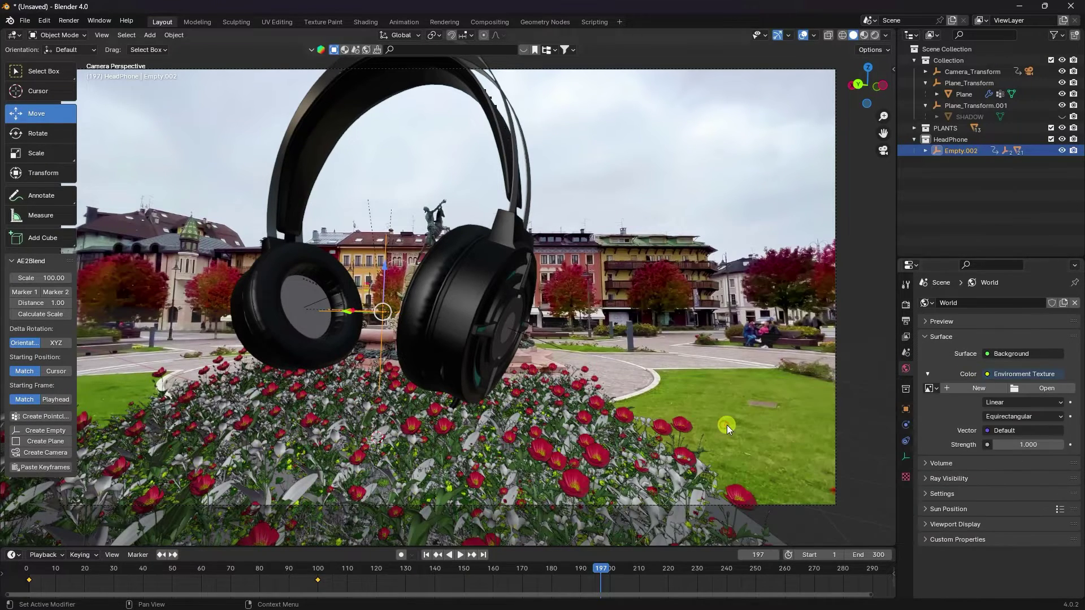
pyautogui.click(1046, 388)
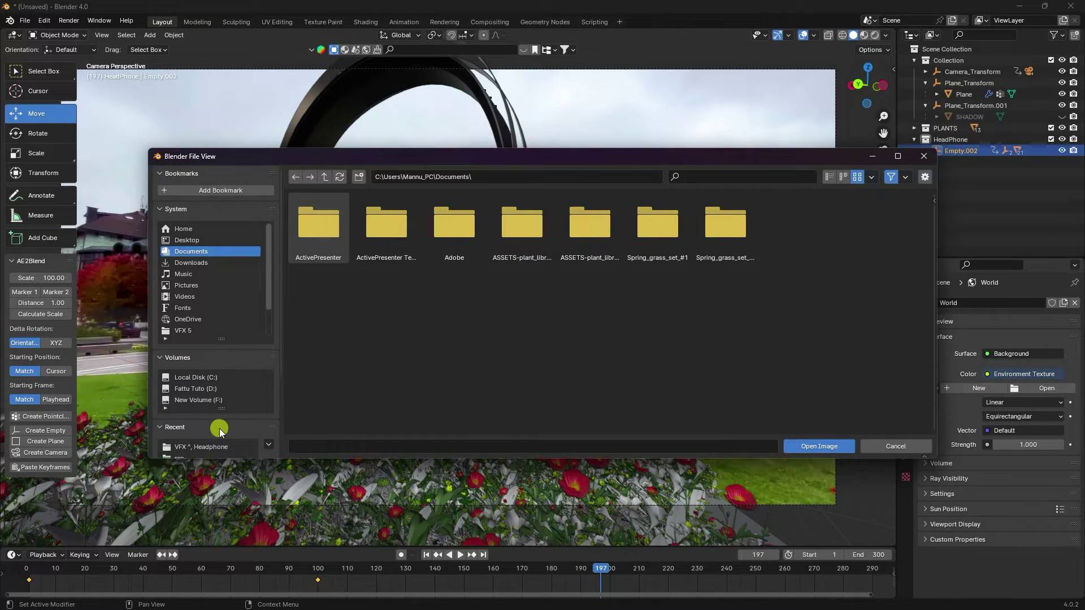
pyautogui.scroll(-4, 219, 428)
pyautogui.click(184, 379)
pyautogui.scroll(-5, 787, 321)
pyautogui.click(860, 390)
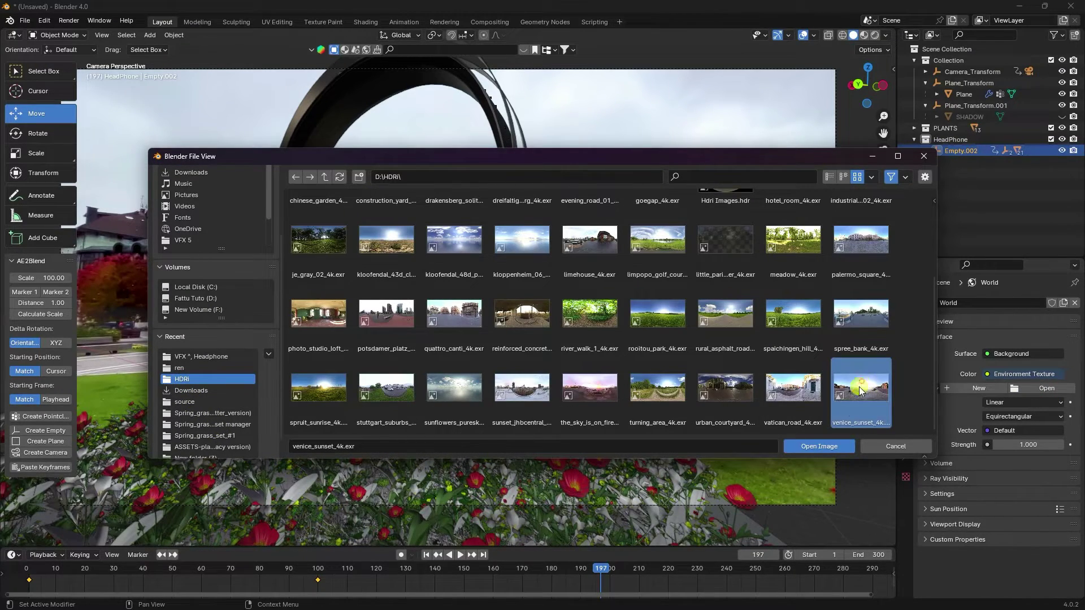
pyautogui.click(821, 448)
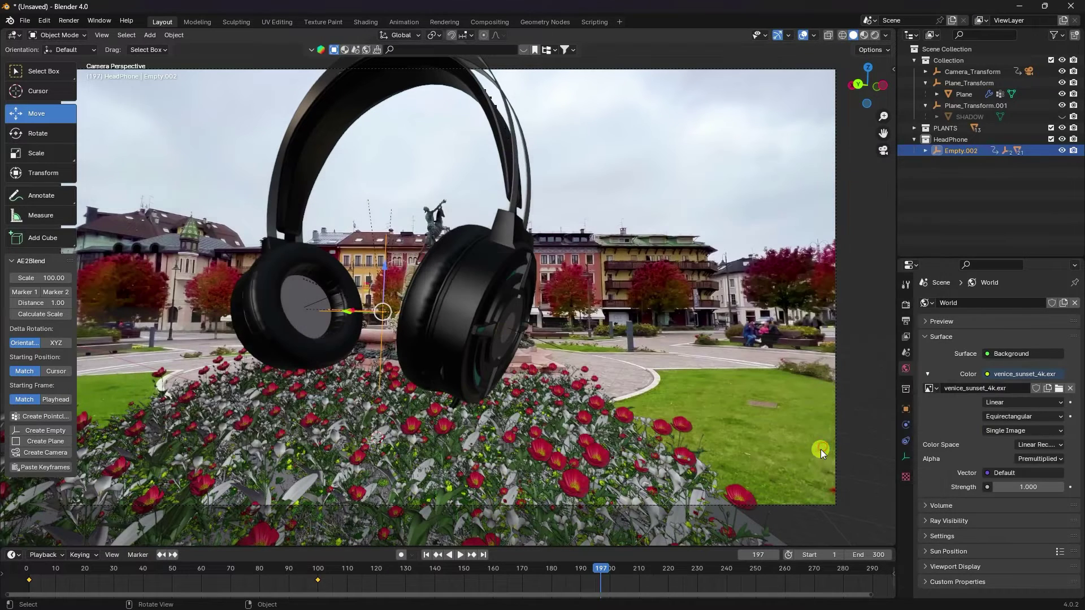
# Set the world background strength to 0.8
pyautogui.click(1026, 487)
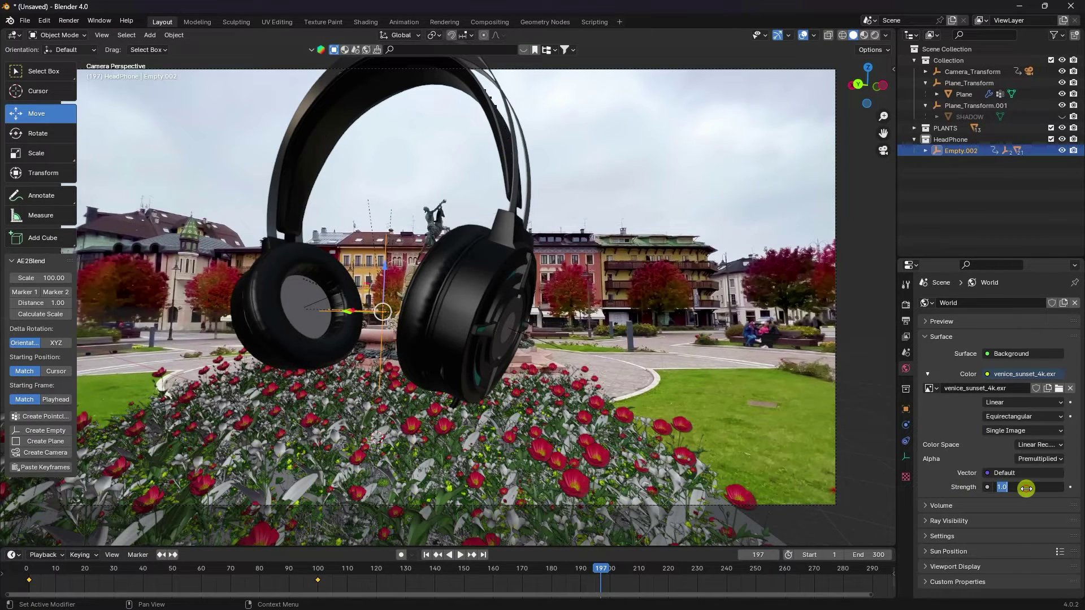
pyautogui.write('0.8')
pyautogui.press('Return')
# Add a Sun light and raise it about 38.96 m along Z
pyautogui.moveTo(492, 294); pyautogui.dragTo(473, 309, button='middle')
pyautogui.scroll(-5, 488, 306)
pyautogui.click(150, 35)
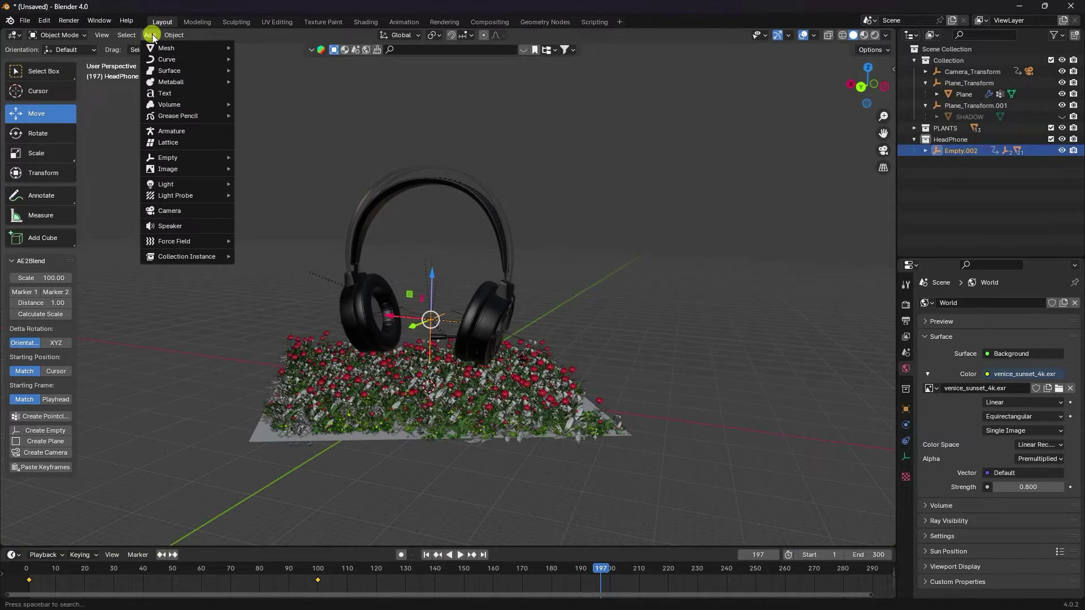
pyautogui.moveTo(179, 184)
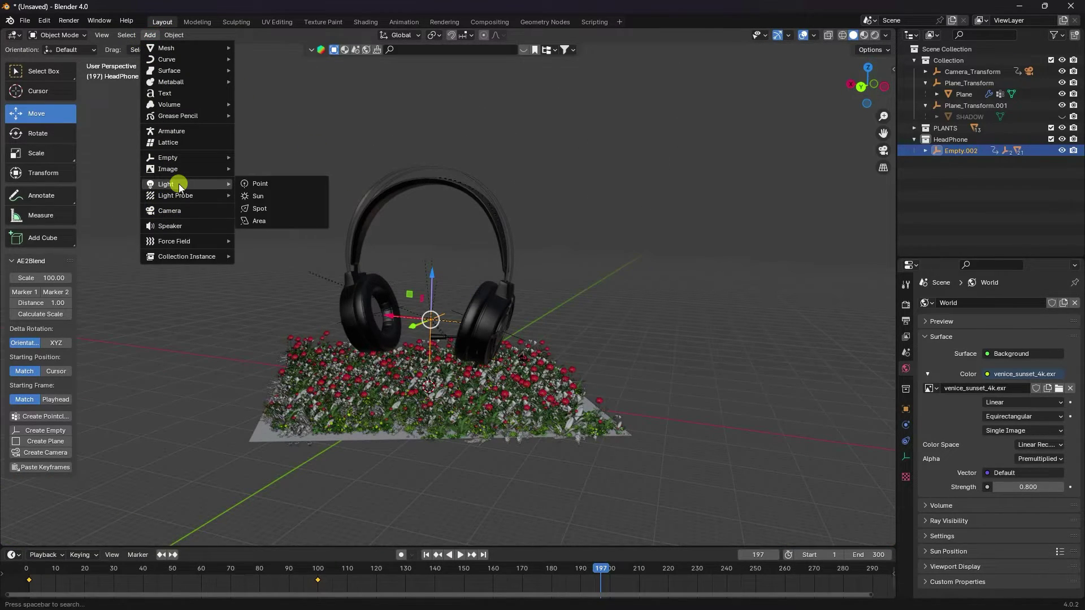
pyautogui.click(285, 199)
pyautogui.moveTo(435, 344); pyautogui.dragTo(462, 161)
pyautogui.moveTo(461, 161); pyautogui.dragTo(416, 305, button='middle')
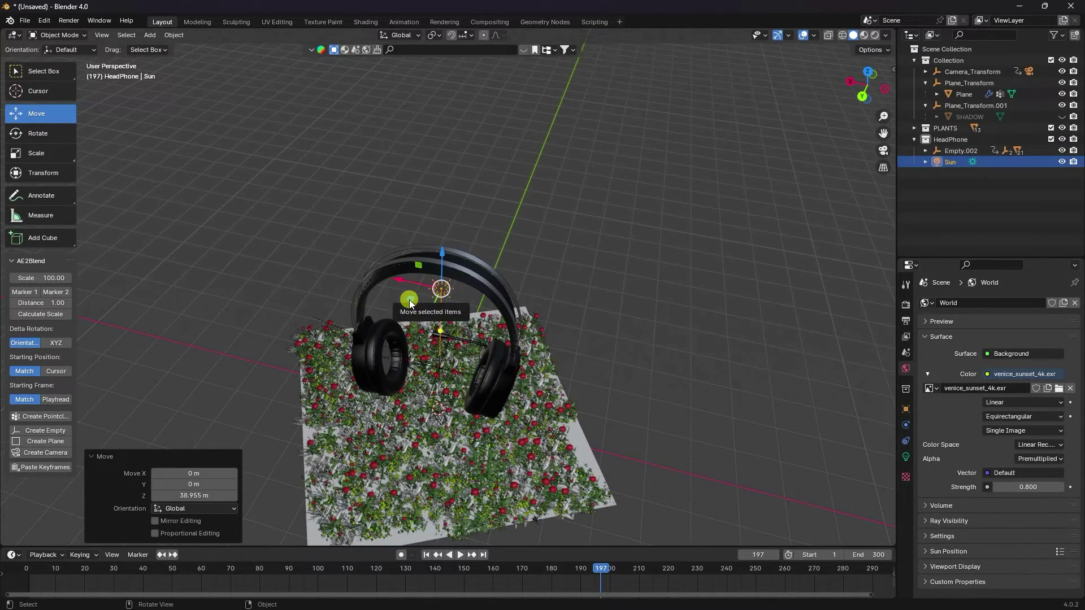
# In top view, move the Sun light about 33.19 m along X and -60.46 m along Y
pyautogui.press('KP_7')
pyautogui.moveTo(457, 176); pyautogui.dragTo(588, 412)
pyautogui.moveTo(587, 412); pyautogui.dragTo(587, 411, button='middle')
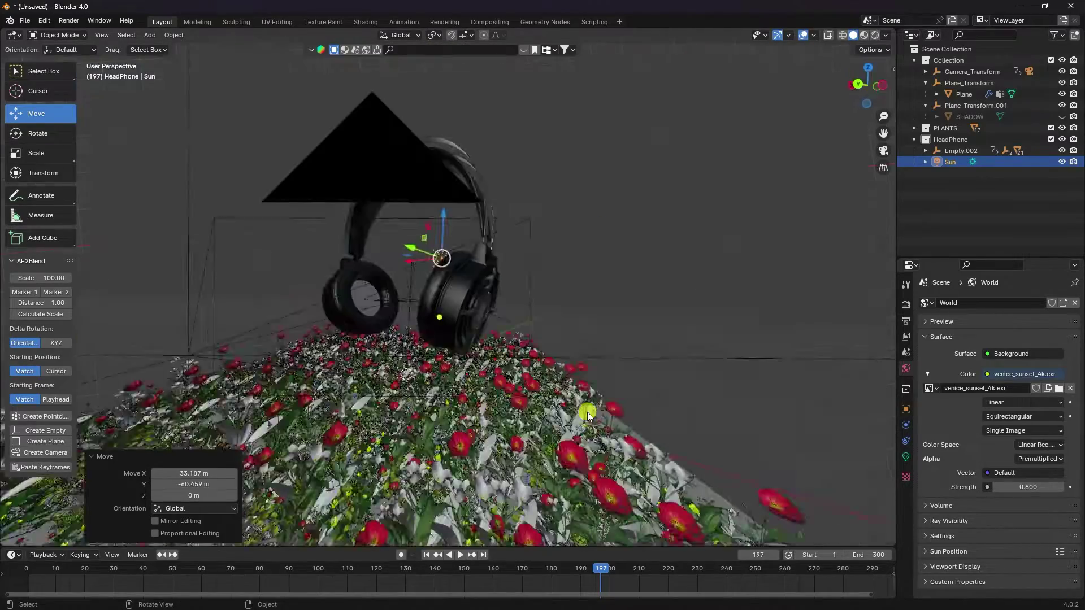
pyautogui.scroll(6, 564, 331)
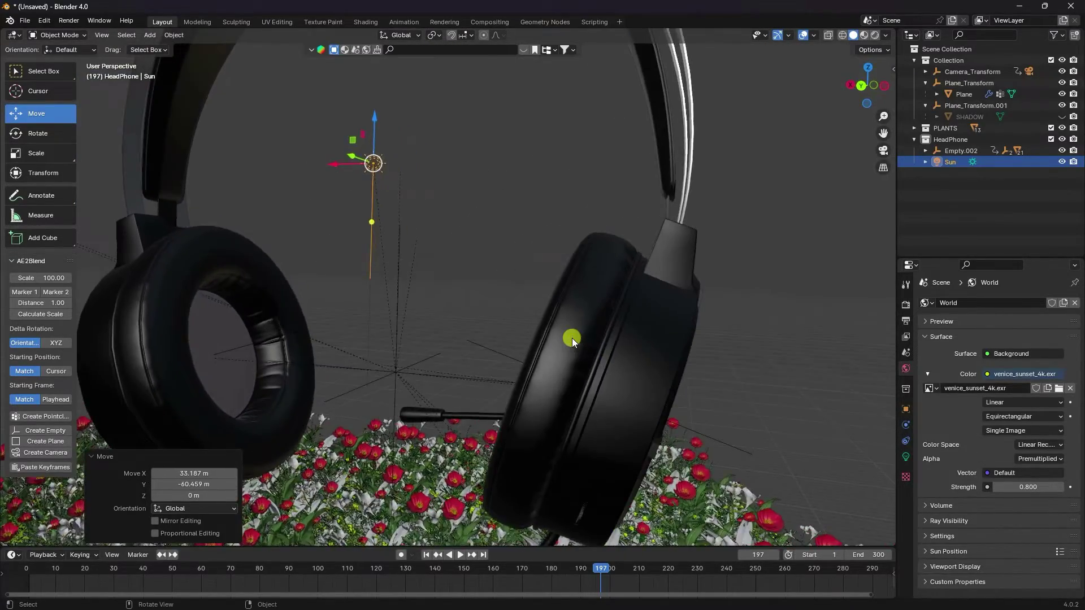
# Return to frame 1 and shift the Sun light about -95.12 m along X and 43.81 m along Y
pyautogui.press('KP_0')
pyautogui.click(426, 555)
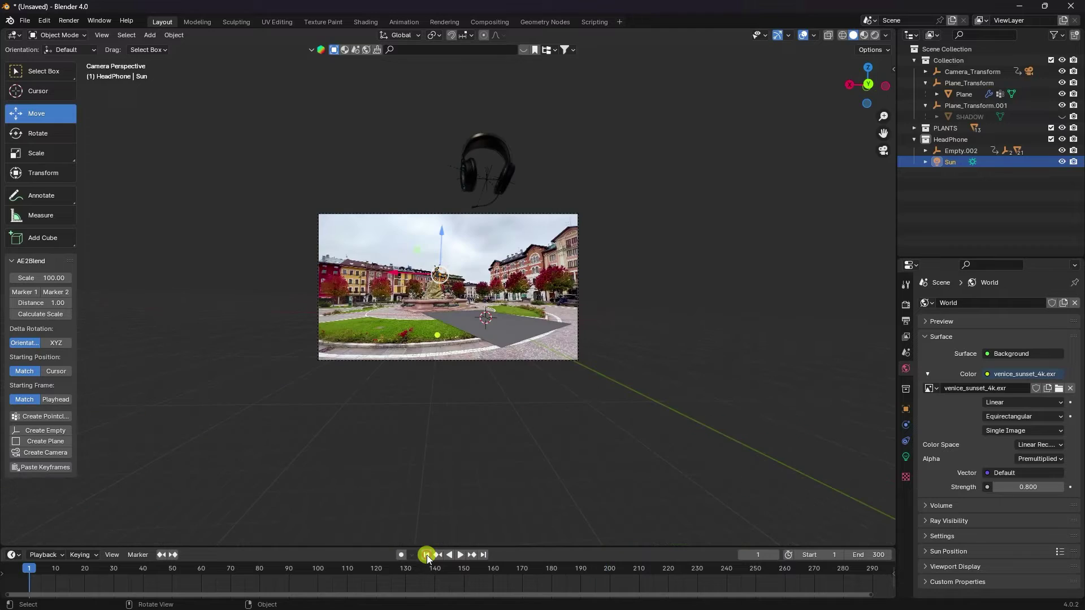
pyautogui.scroll(4, 534, 185)
pyautogui.moveTo(483, 215); pyautogui.dragTo(434, 370, button='middle')
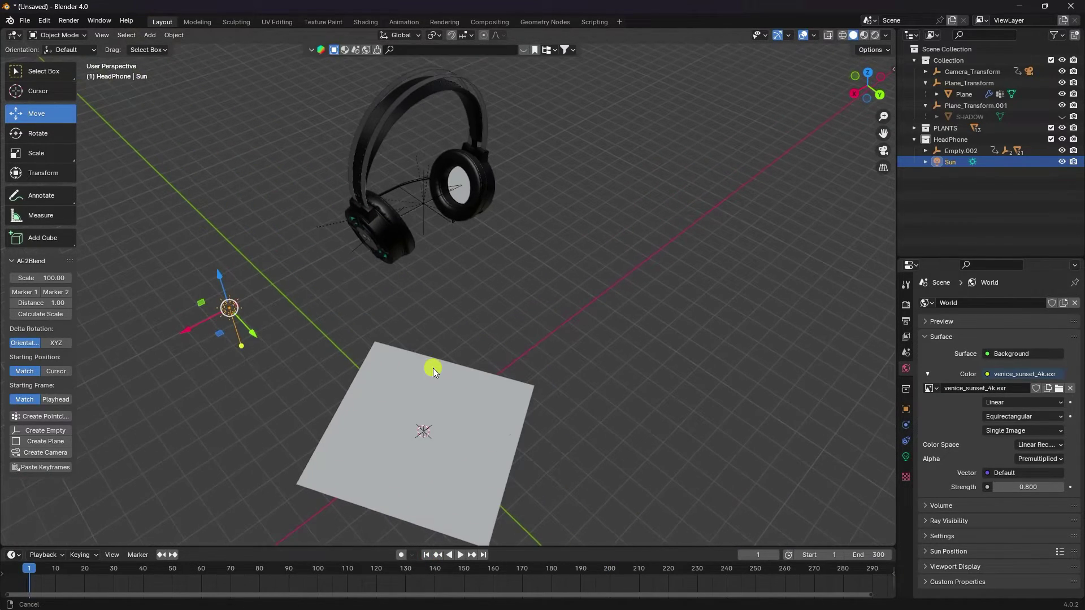
pyautogui.moveTo(221, 334); pyautogui.dragTo(511, 274)
pyautogui.press('KP_0')
# Rotate the Sun light freely by trackball angles of about 40.7° and 9.74°, then switch back to the Move tool
pyautogui.moveTo(722, 277); pyautogui.dragTo(477, 279, button='middle')
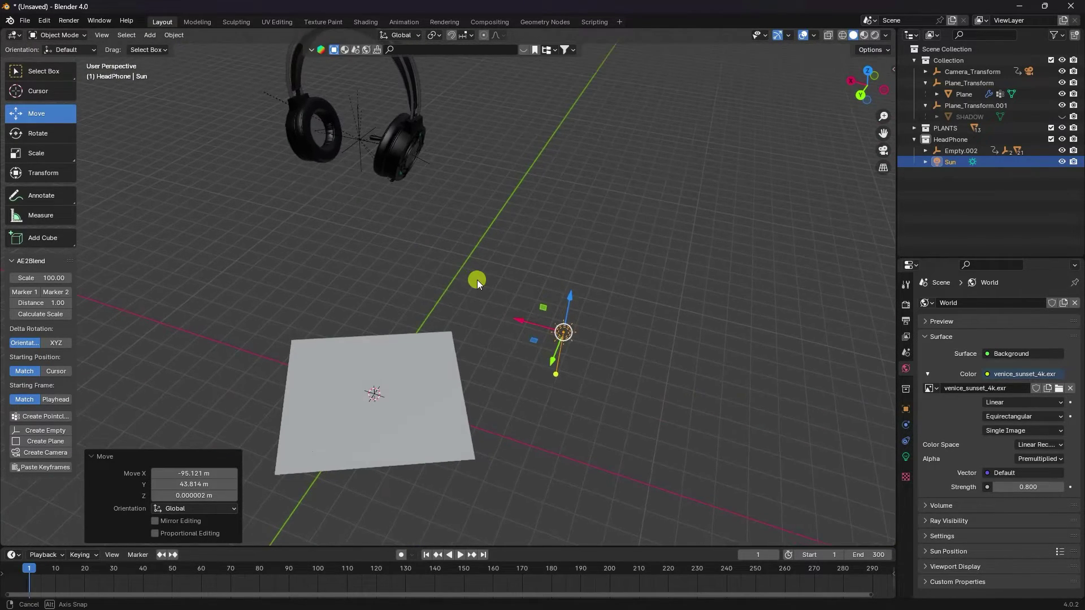
pyautogui.click(67, 133)
pyautogui.moveTo(396, 254); pyautogui.dragTo(558, 310, button='middle')
pyautogui.moveTo(456, 381); pyautogui.dragTo(459, 435)
pyautogui.click(68, 114)
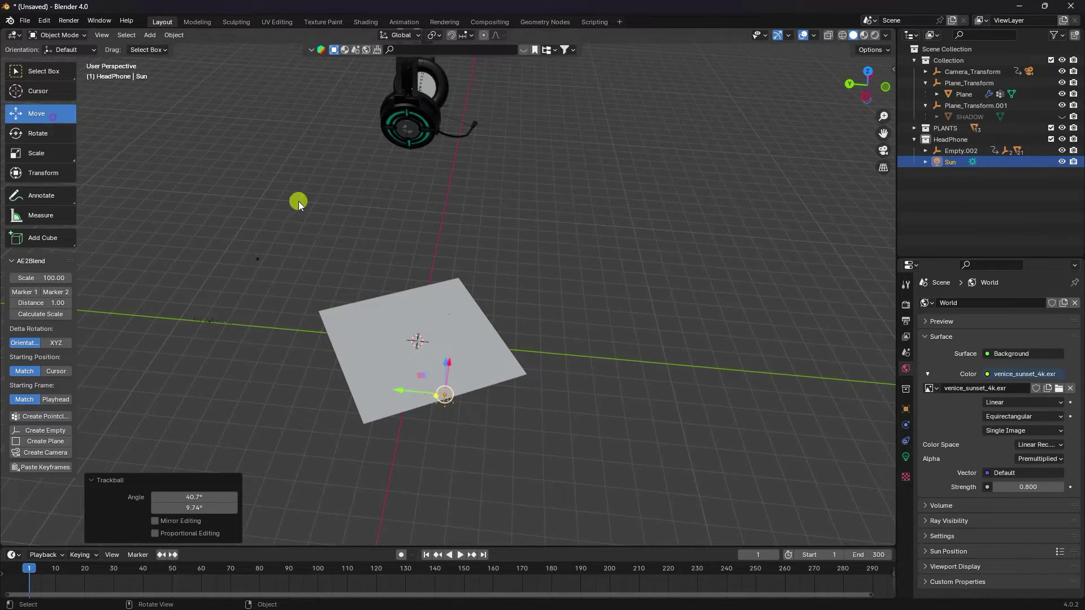
# Set the Sun light's strength to 4 and its angle to 20°
pyautogui.click(906, 456)
pyautogui.click(998, 381)
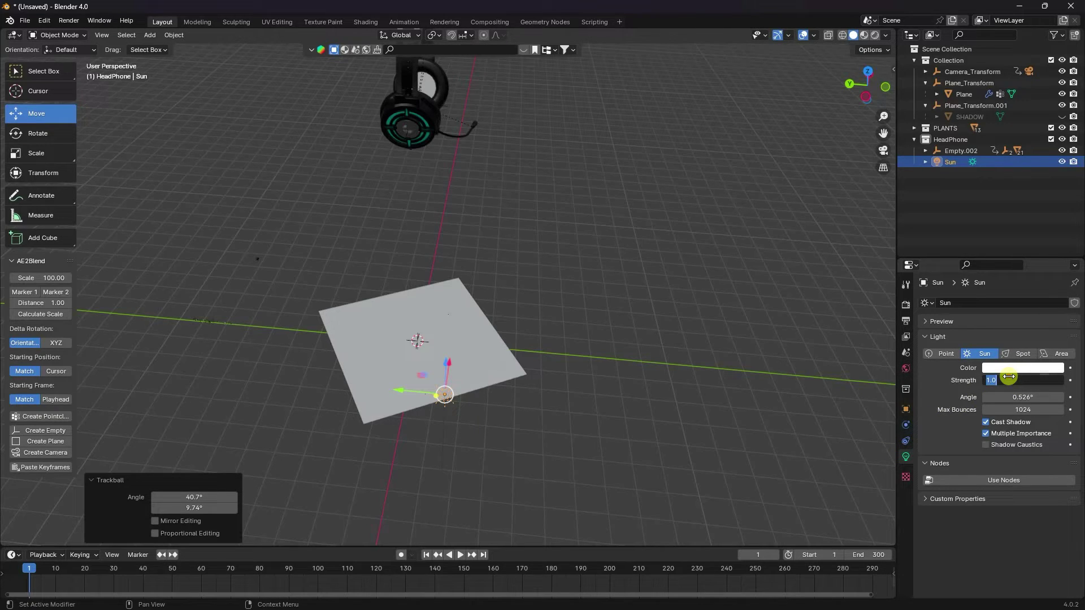
pyautogui.write('4')
pyautogui.press('Return')
pyautogui.click(1017, 397)
pyautogui.write('20')
pyautogui.press('Return')
# Play the animation through the camera, stop at frame 94, and preview the scene in rendered shading
pyautogui.press('KP_0')
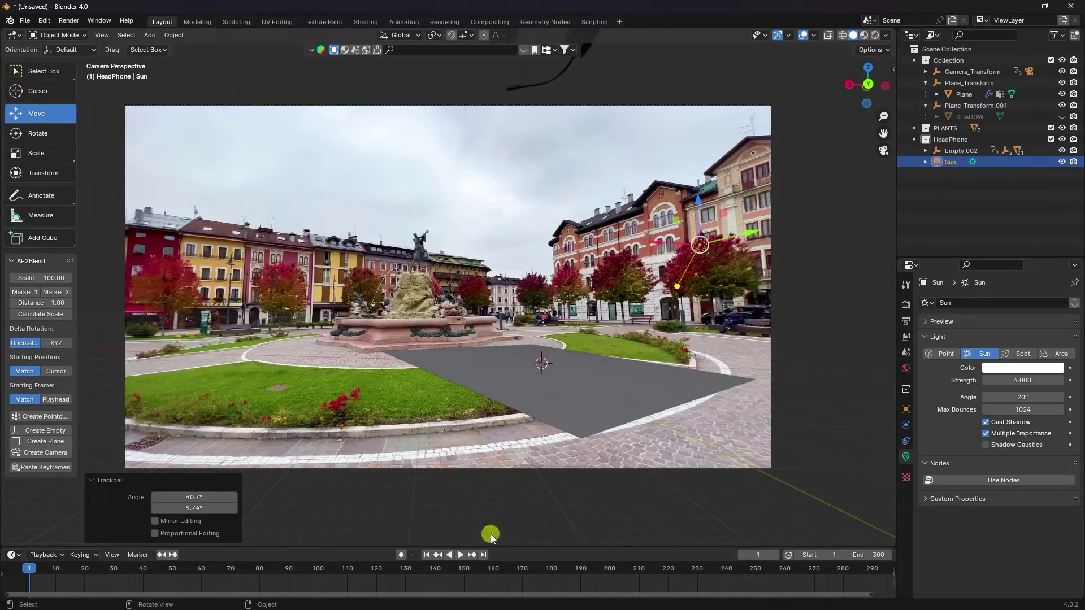
pyautogui.click(459, 554)
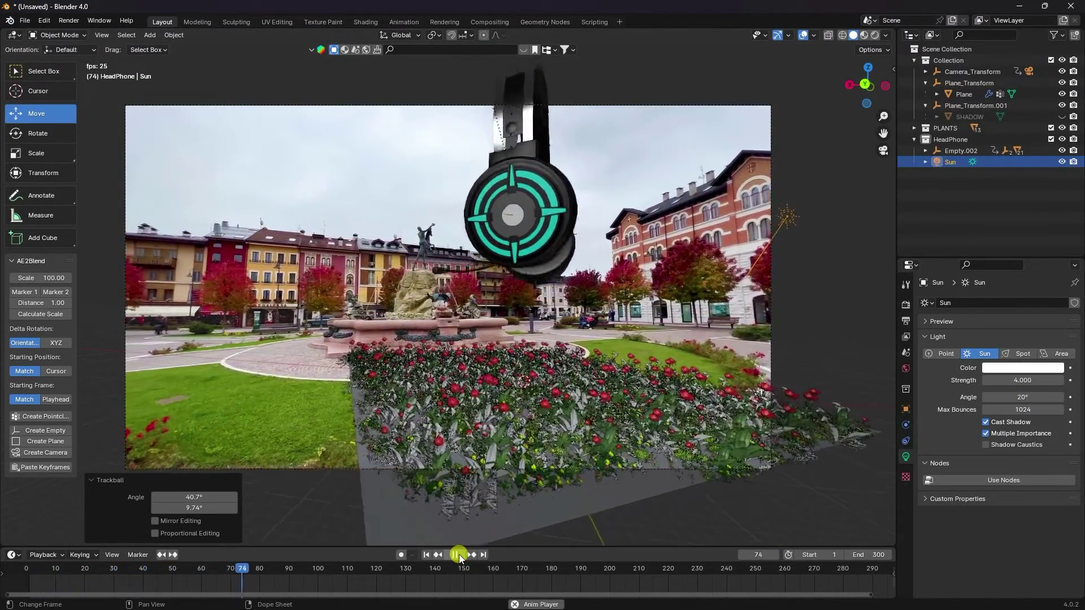
pyautogui.click(458, 554)
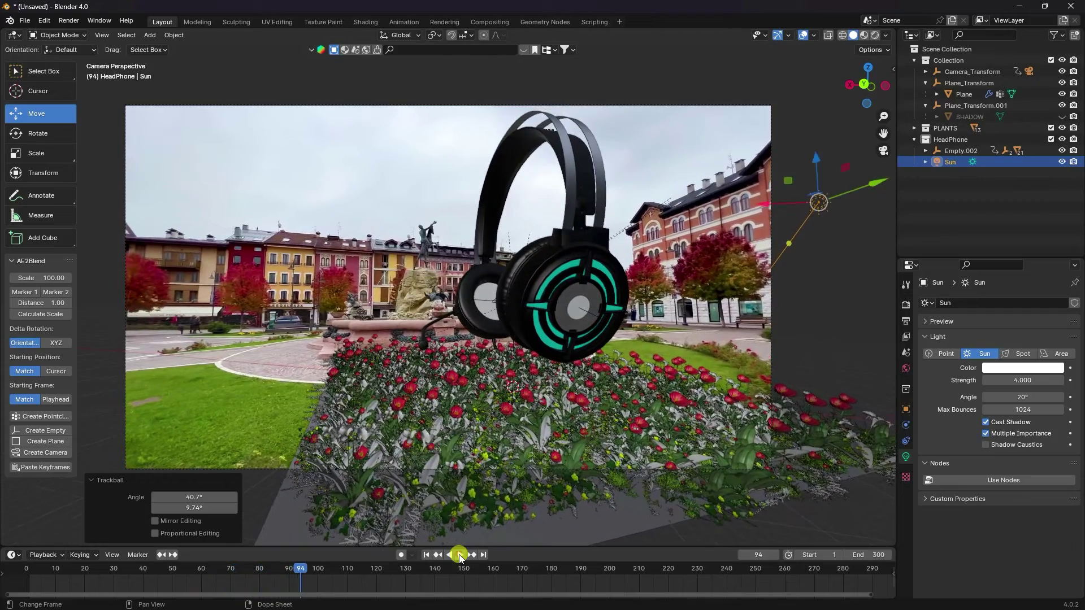
pyautogui.click(874, 35)
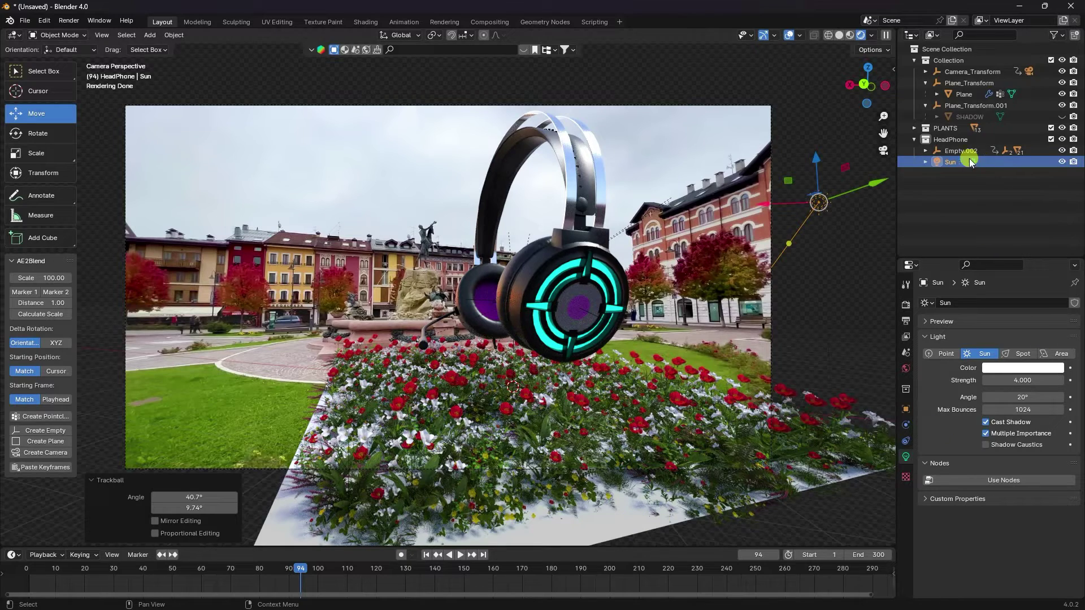
# Disable Show Emitter in the Plane's particle render settings and return the viewport to solid shading
pyautogui.click(962, 94)
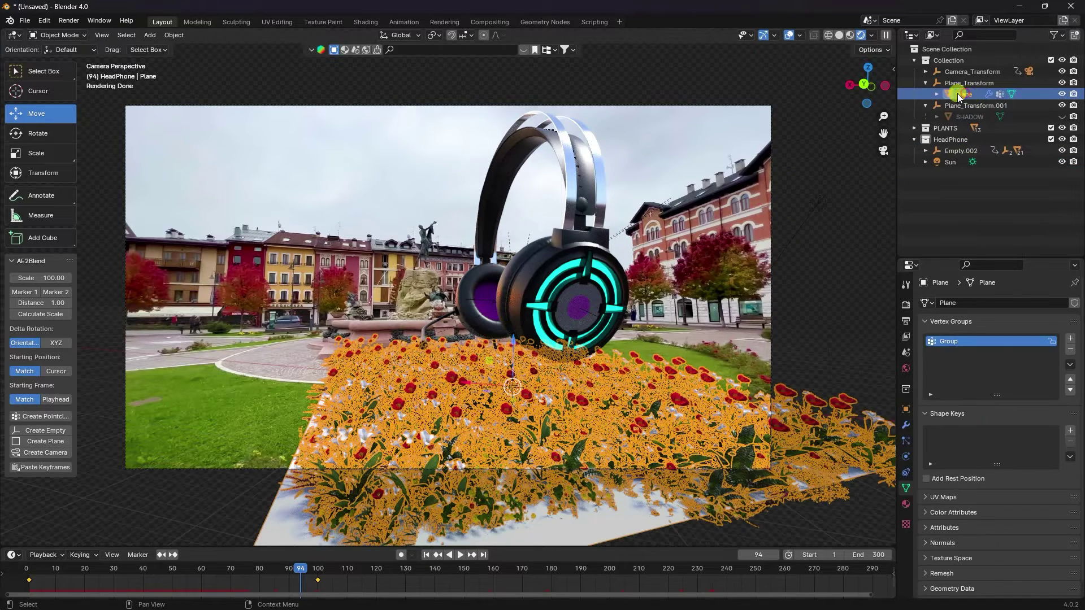
pyautogui.click(906, 441)
pyautogui.scroll(-10, 945, 418)
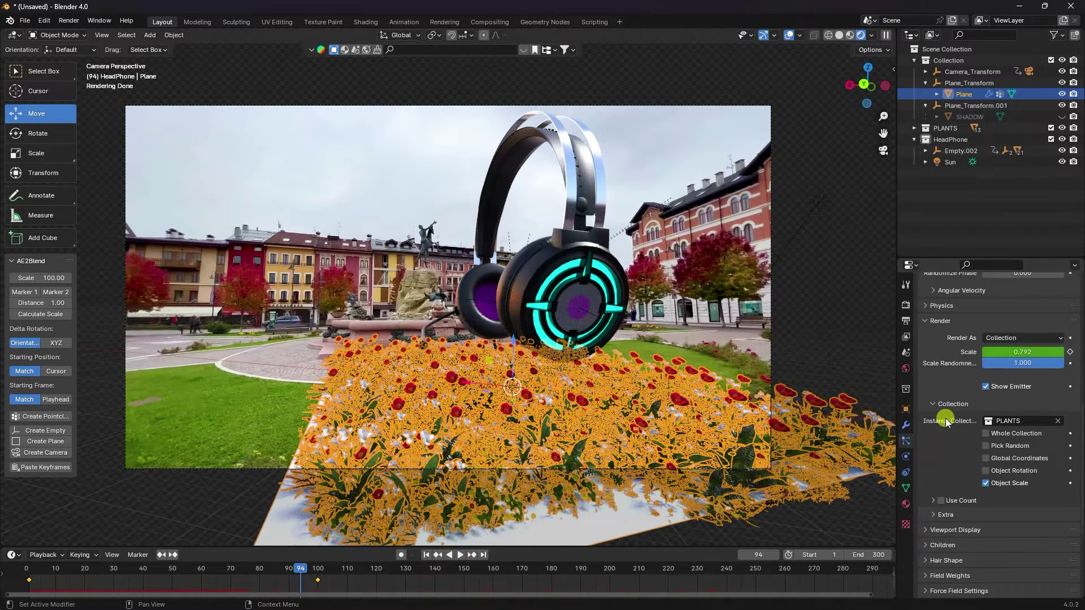
pyautogui.click(987, 387)
pyautogui.click(808, 37)
# Review the sampling settings, render frame 94 as a still image, inspect the whole result and close it
pyautogui.click(906, 306)
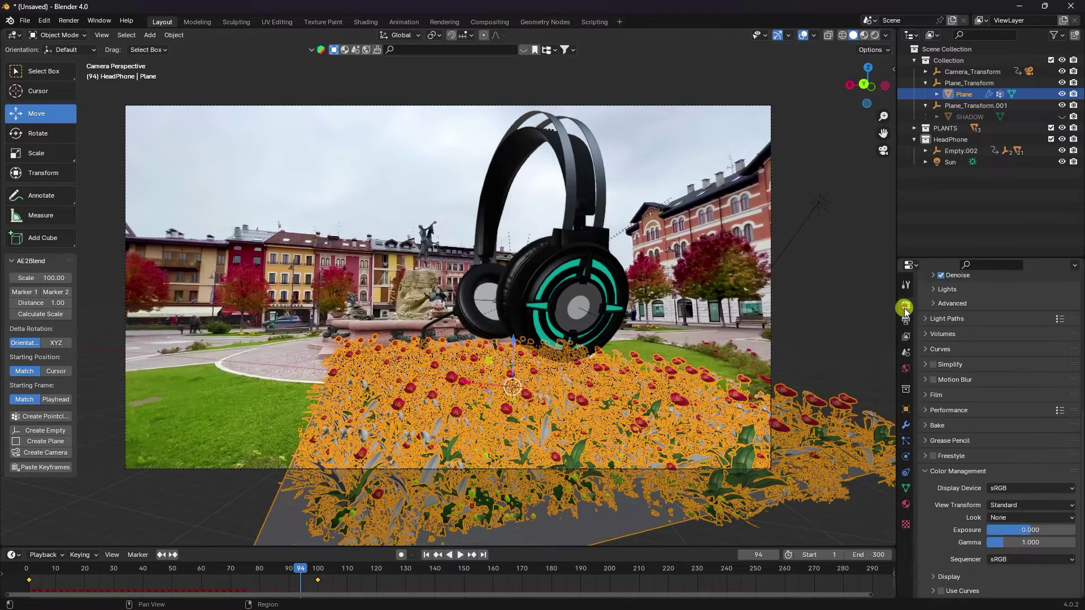
pyautogui.scroll(3, 936, 361)
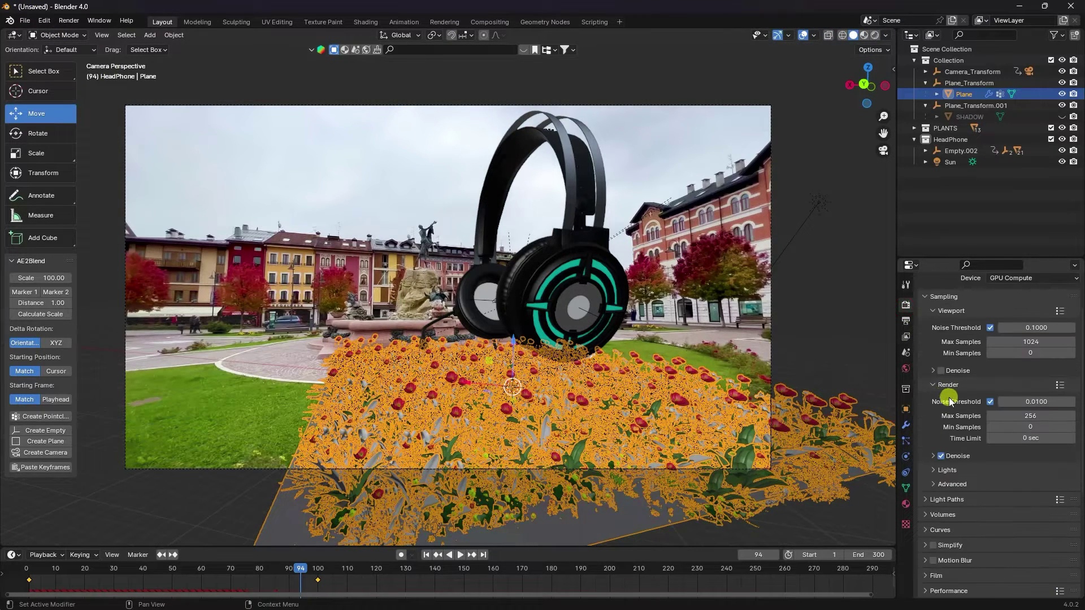
pyautogui.click(69, 21)
pyautogui.click(84, 33)
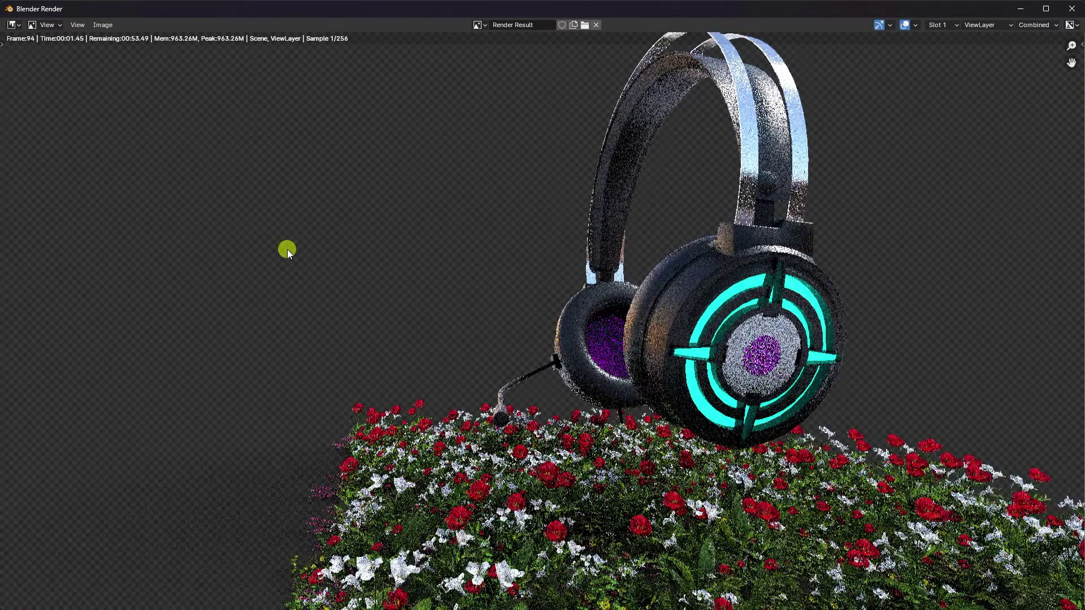
pyautogui.scroll(-1, 277, 243)
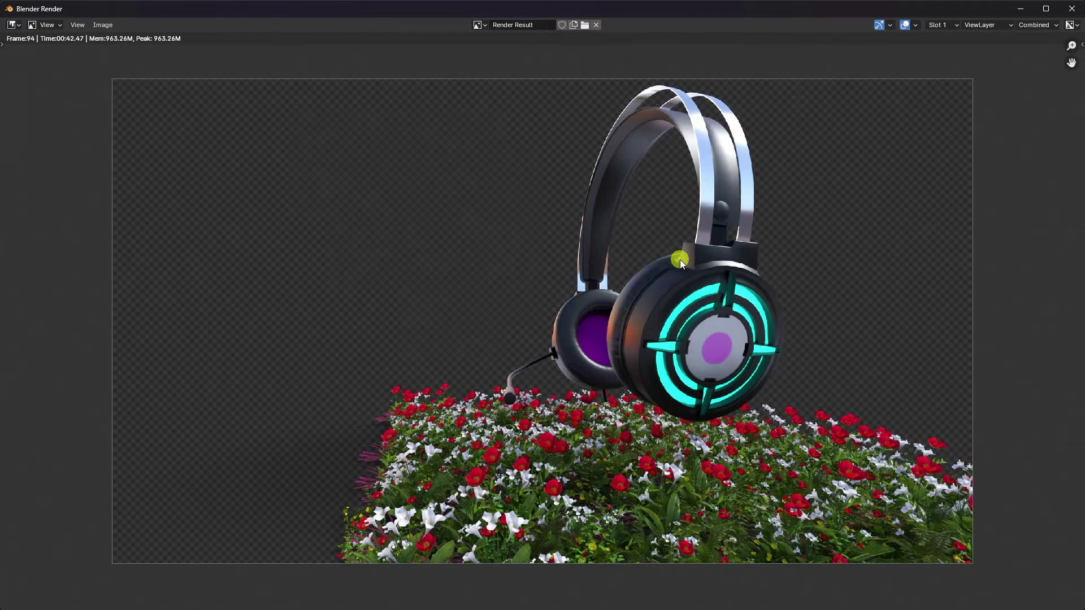
pyautogui.click(1072, 9)
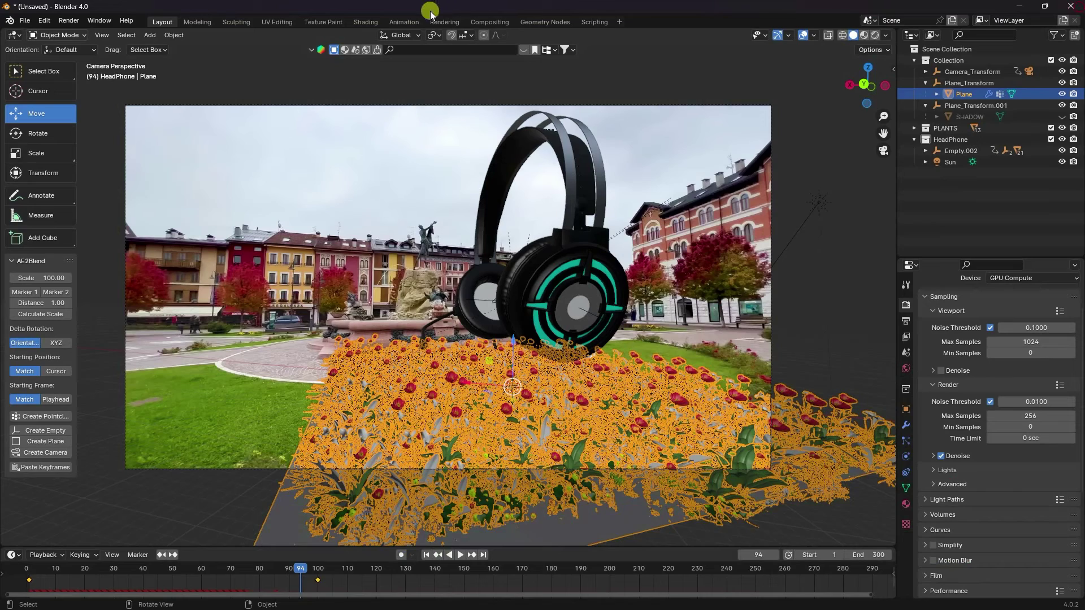
# Enable nodes in the compositor and move the Render Layers node away from the Composite node
pyautogui.click(491, 23)
pyautogui.click(126, 36)
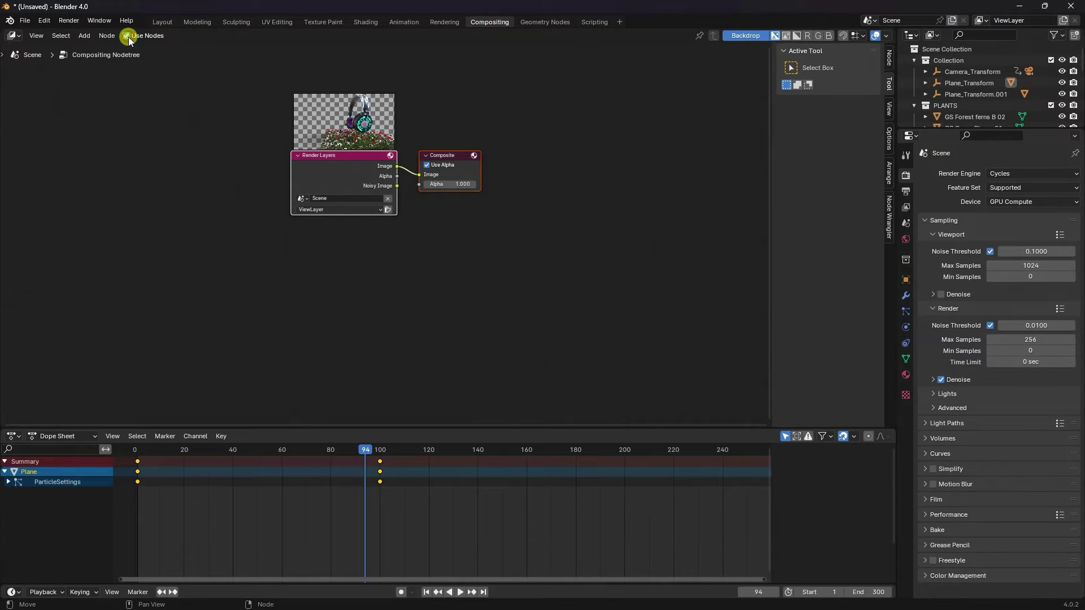
pyautogui.moveTo(333, 153); pyautogui.dragTo(215, 168)
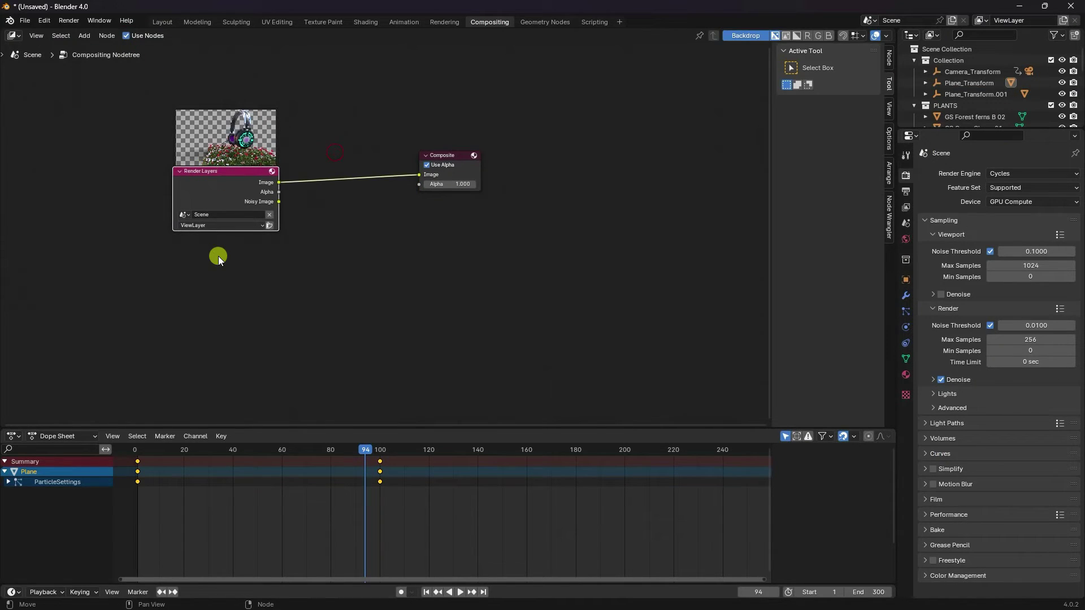
# Add a Movie Clip node, place it above Render Layers, and move the Composite node farther away to make room
pyautogui.hotkey('shift', 'a')
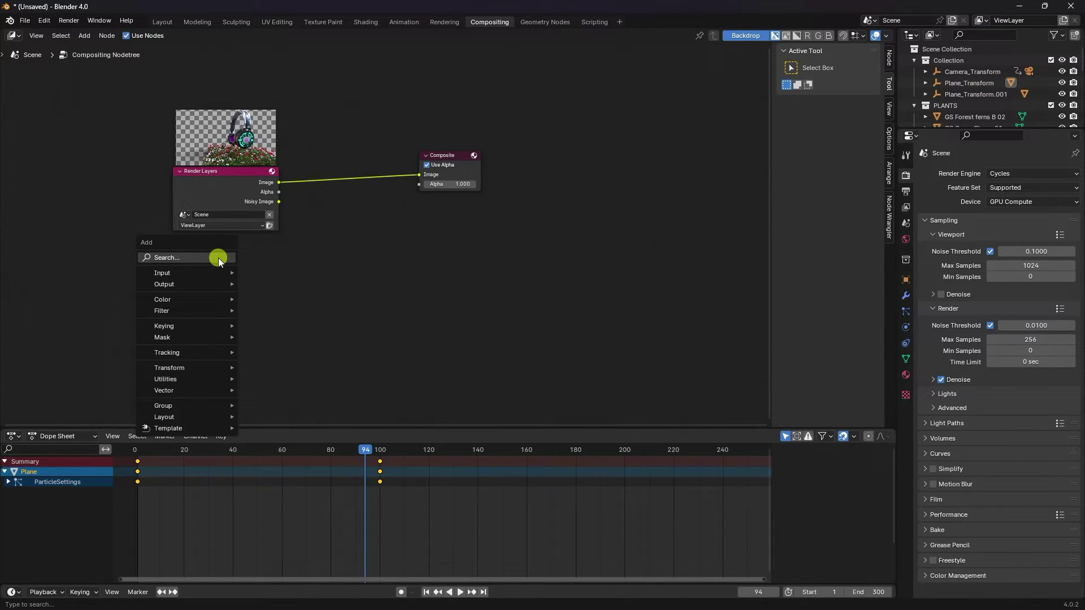
pyautogui.write('mo')
pyautogui.click(236, 276)
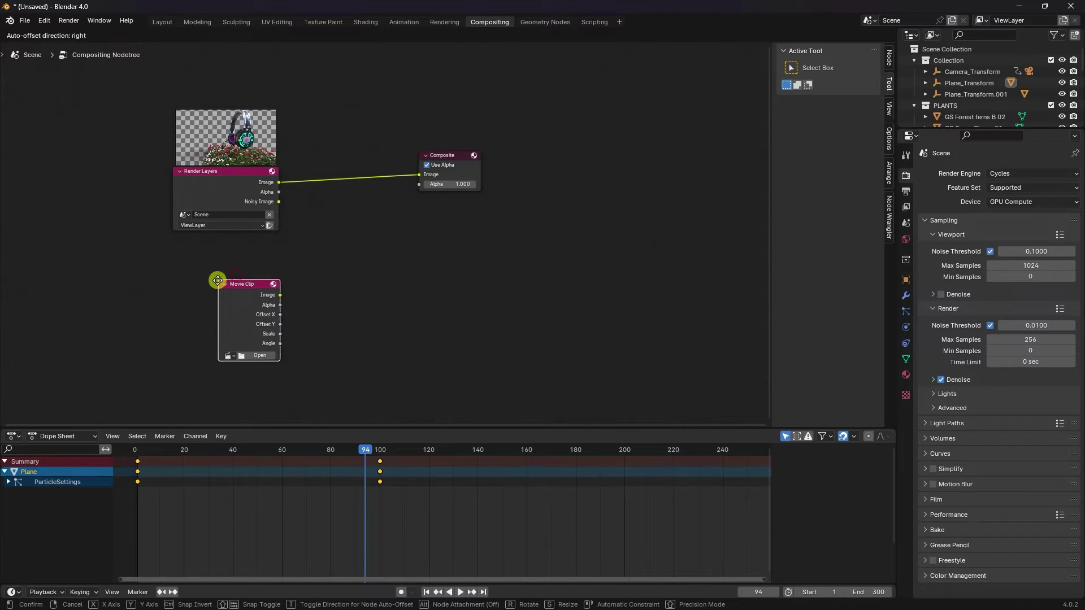
pyautogui.click(165, 293)
pyautogui.moveTo(226, 185); pyautogui.dragTo(282, 284)
pyautogui.moveTo(194, 302); pyautogui.dragTo(242, 117)
pyautogui.moveTo(264, 277); pyautogui.dragTo(174, 282)
pyautogui.moveTo(439, 164); pyautogui.dragTo(559, 192)
# Add a Viewer node below the Composite node
pyautogui.hotkey('shift', 'a')
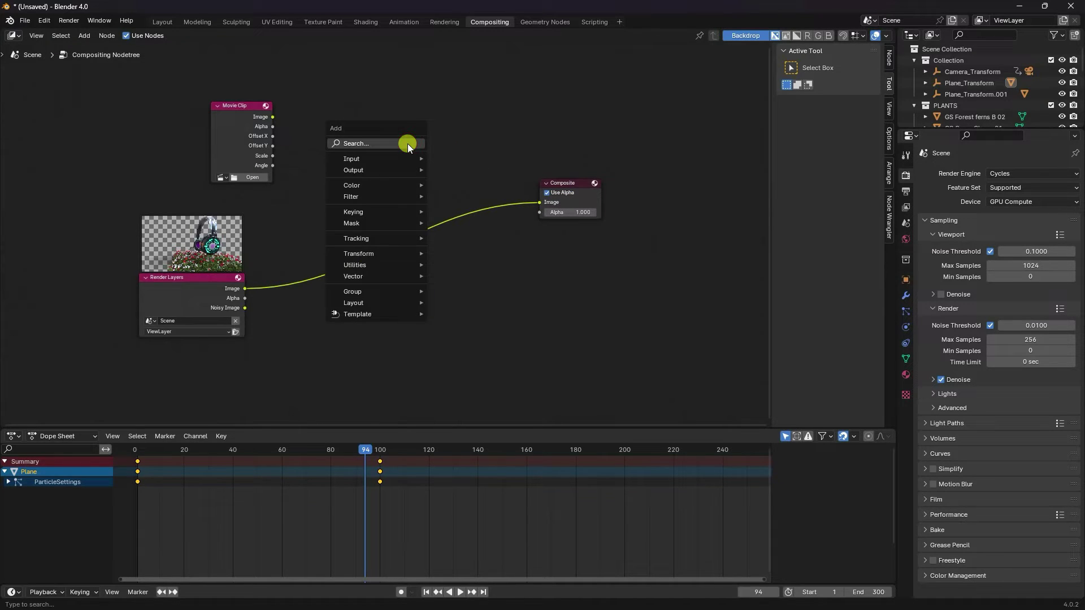
pyautogui.click(408, 144)
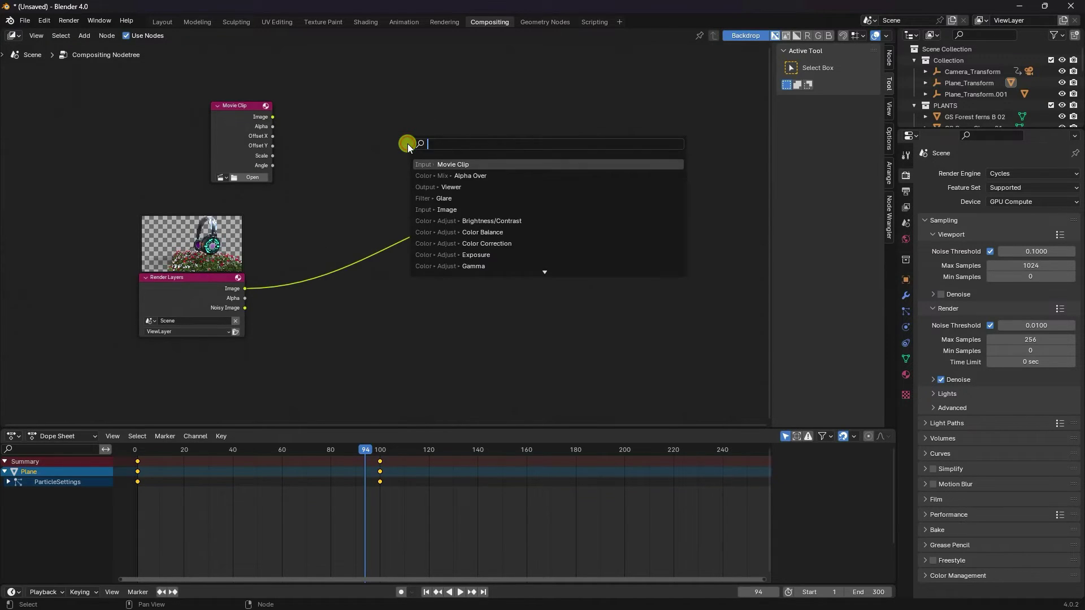
pyautogui.click(465, 189)
pyautogui.click(547, 283)
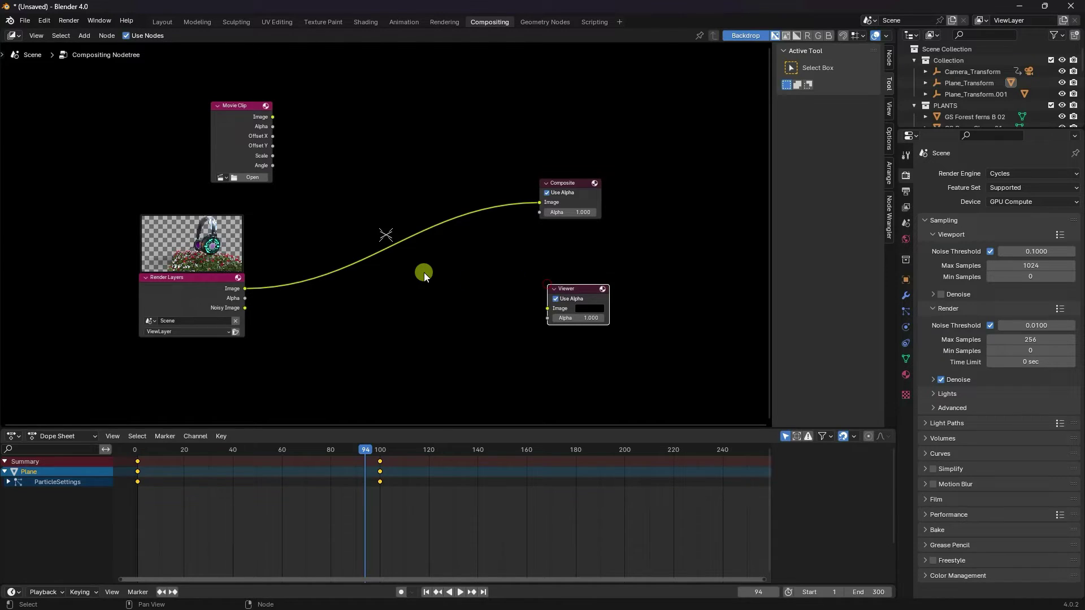
# Insert an Alpha Over node on the link between Render Layers and Composite
pyautogui.hotkey('shift', 'a')
pyautogui.click(425, 273)
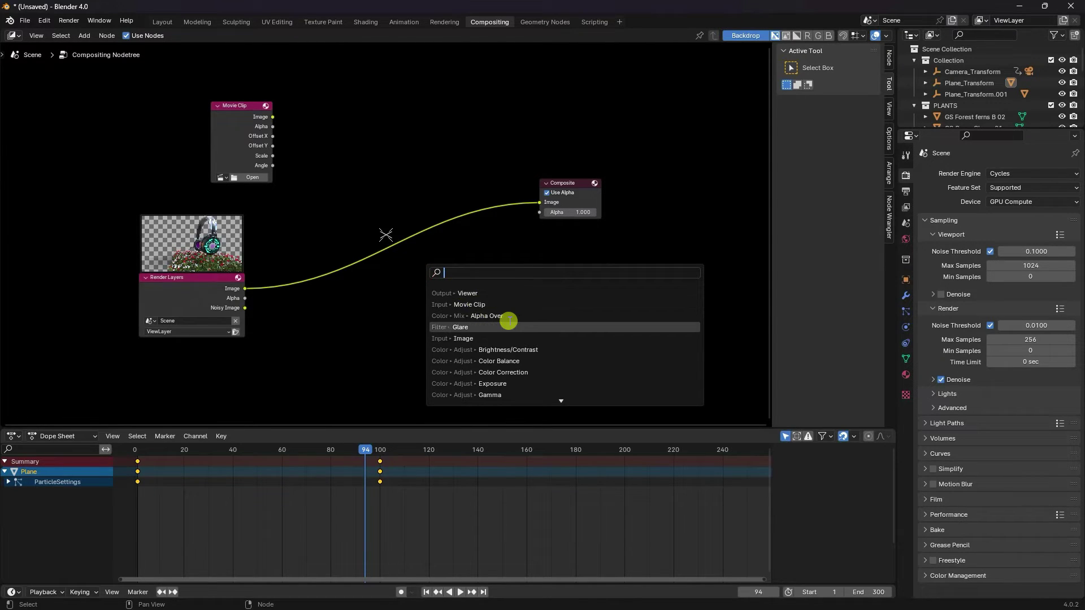
pyautogui.click(452, 315)
pyautogui.click(388, 226)
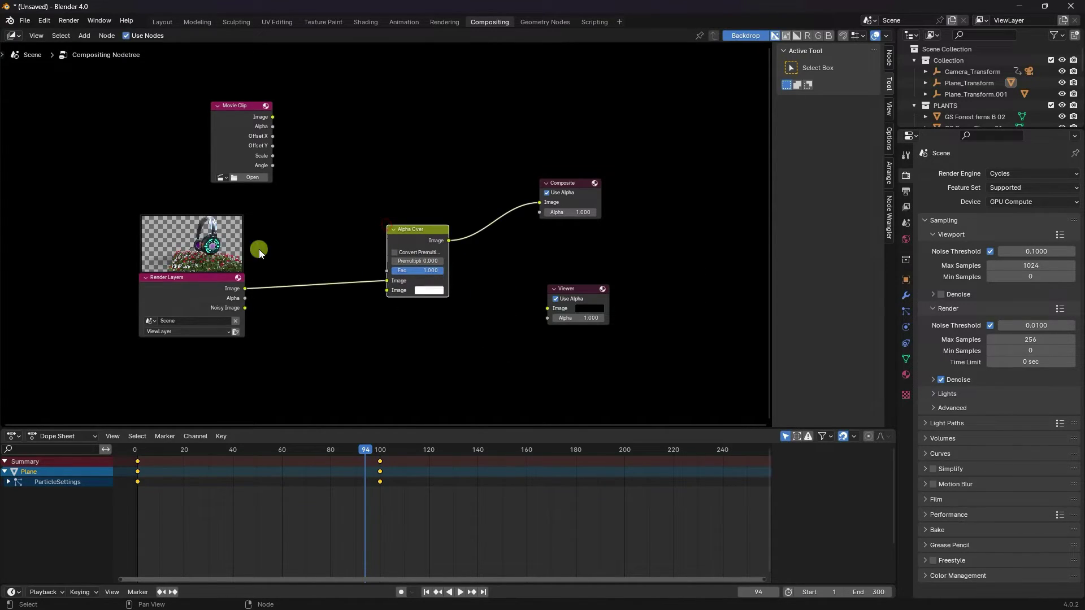
# Connect Movie Clip to Alpha Over's first image input, Render Layers to its second, and its output to the Viewer
pyautogui.moveTo(269, 116); pyautogui.dragTo(373, 283)
pyautogui.moveTo(243, 289); pyautogui.dragTo(387, 290)
pyautogui.moveTo(449, 241); pyautogui.dragTo(547, 308)
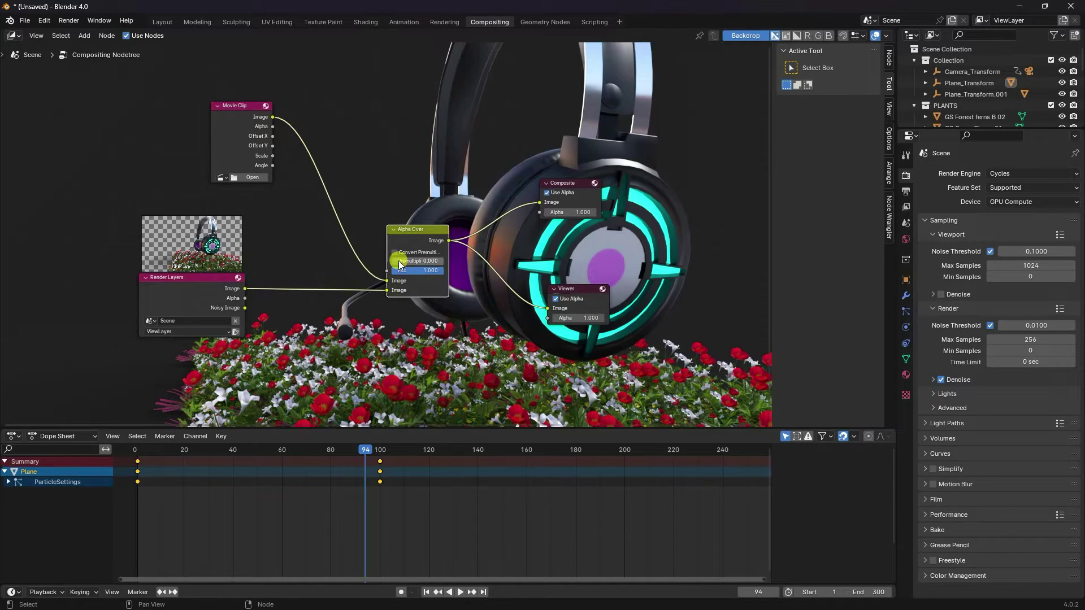
pyautogui.scroll(1, 399, 266)
pyautogui.click(222, 167)
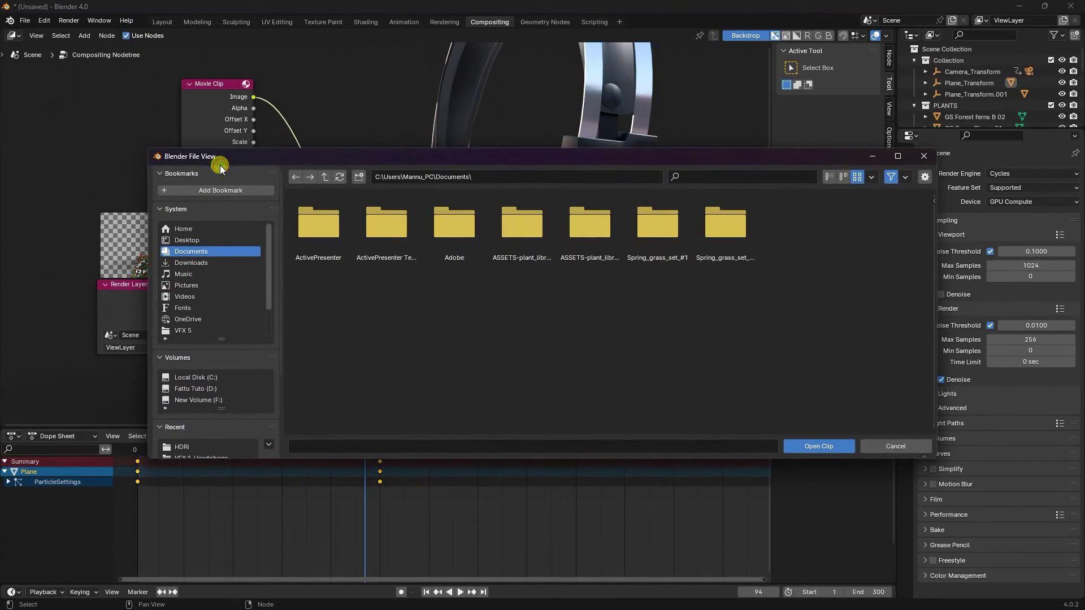
pyautogui.click(186, 241)
pyautogui.doubleClick(522, 223)
pyautogui.click(590, 226)
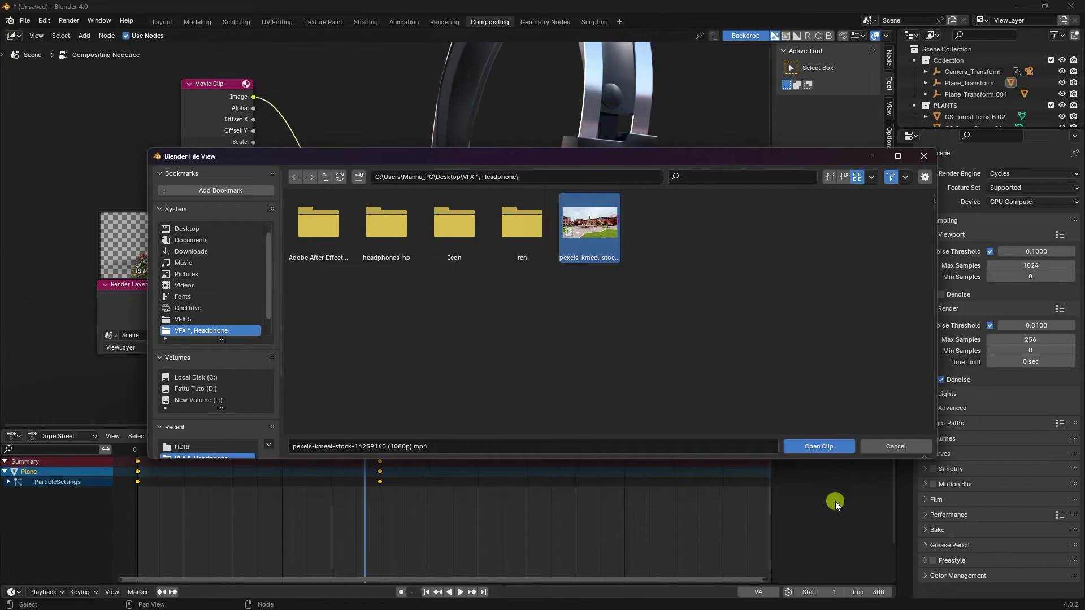
pyautogui.click(822, 448)
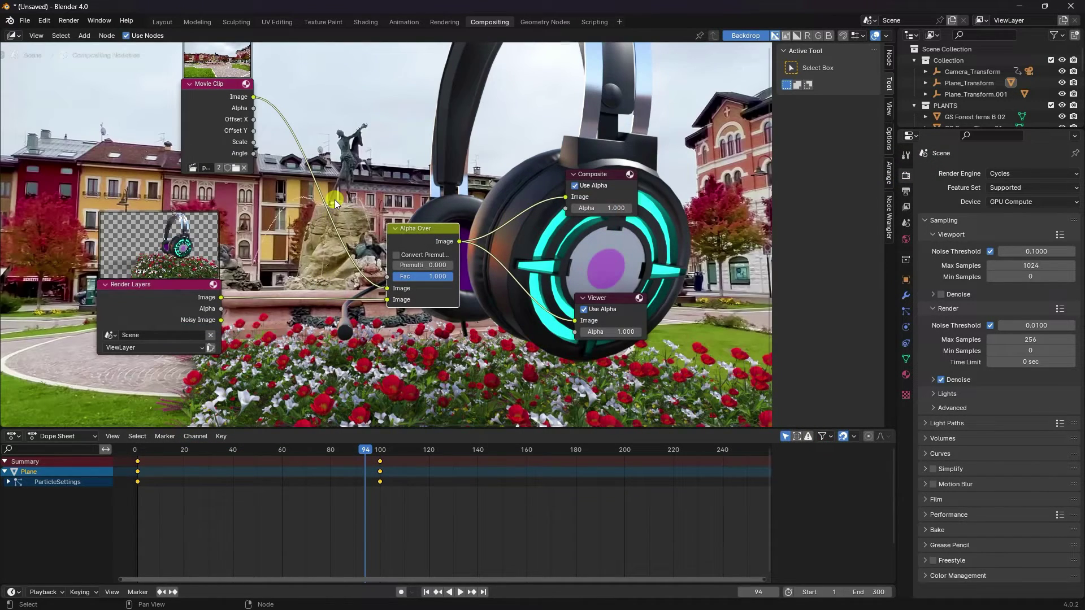
# Shrink the compositor backdrop until the whole composited frame fits, and examine how the render blends with the footage
pyautogui.scroll(-1, 308, 371)
pyautogui.press('v')
pyautogui.press('v')
pyautogui.press('v')
pyautogui.press('v')
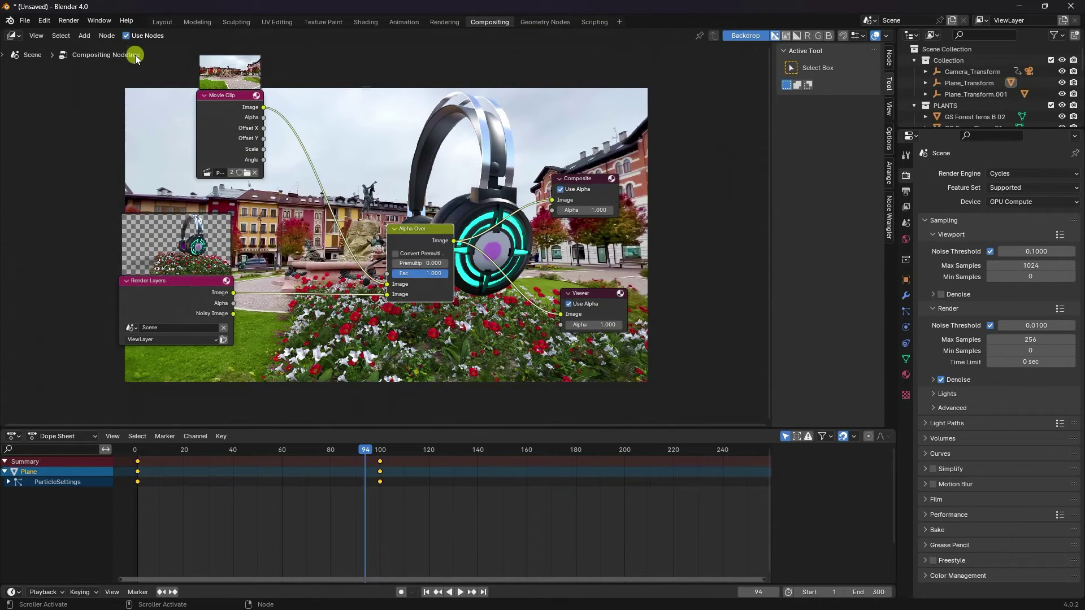
# Return to the Layout workspace and review the World background strength and the Sun light's settings
pyautogui.click(161, 22)
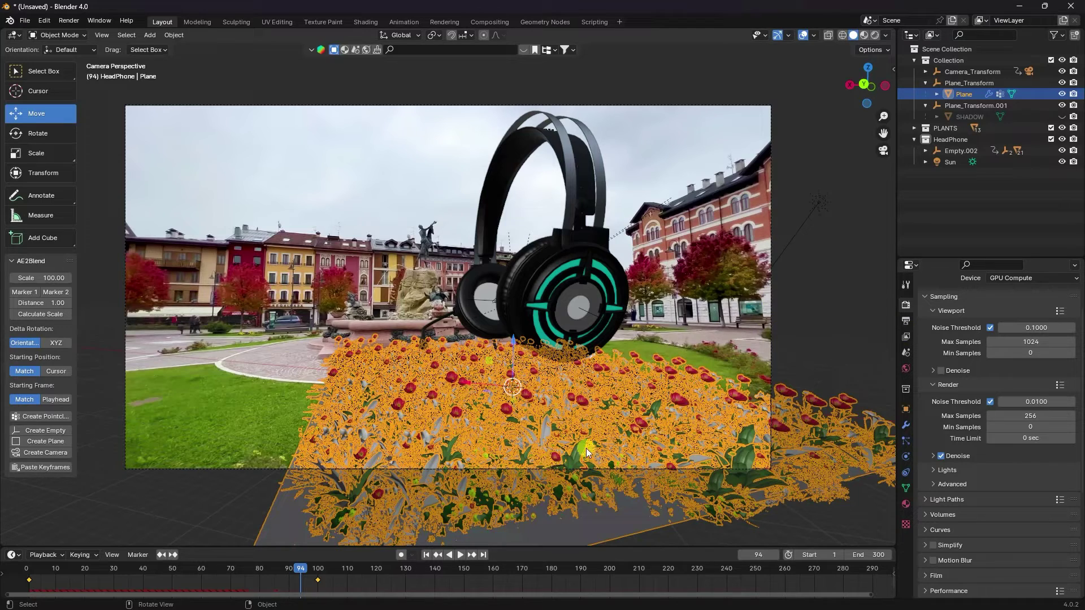
pyautogui.click(950, 162)
pyautogui.click(907, 368)
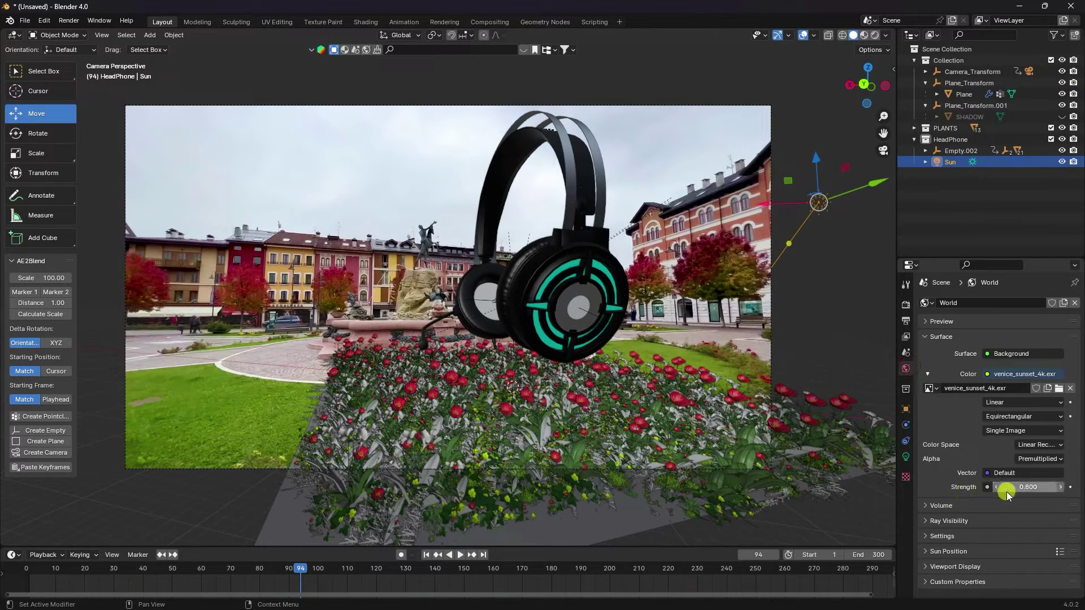
pyautogui.click(905, 458)
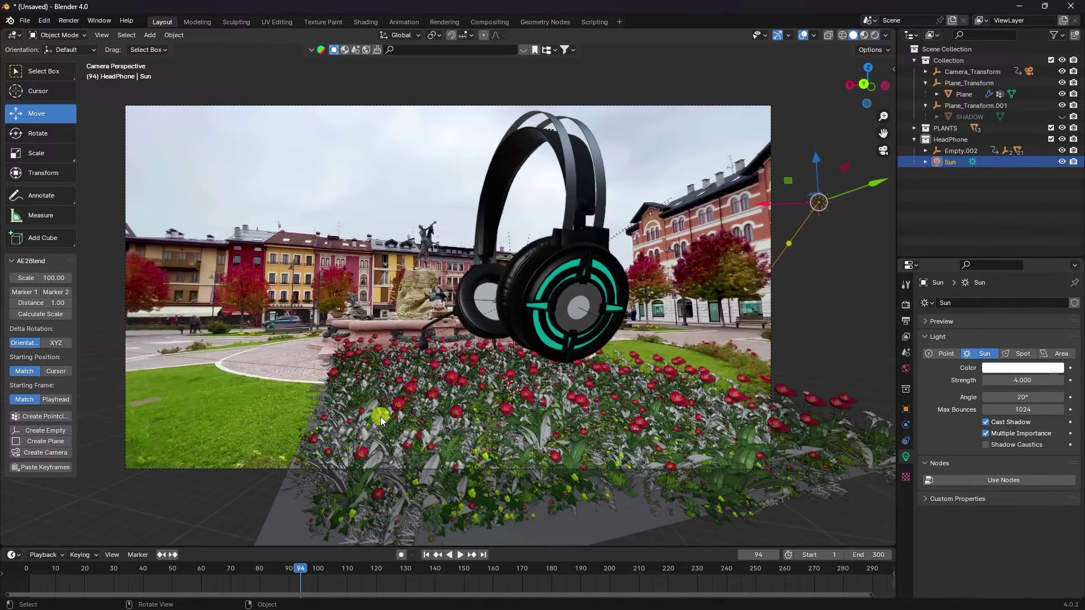
# Set the output frame rate to 29.97 fps
pyautogui.click(906, 321)
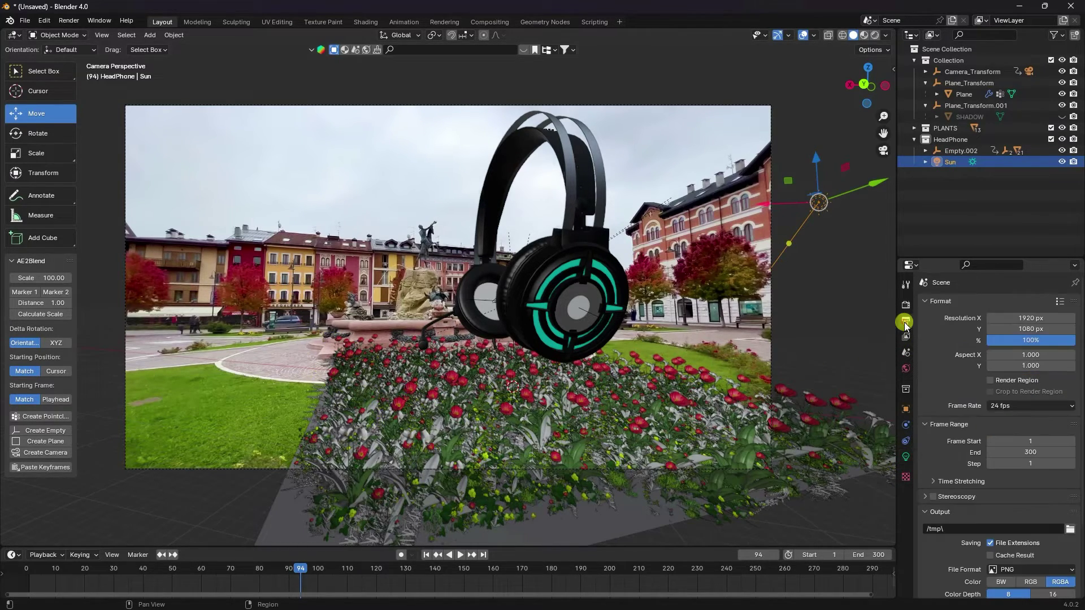
pyautogui.click(995, 406)
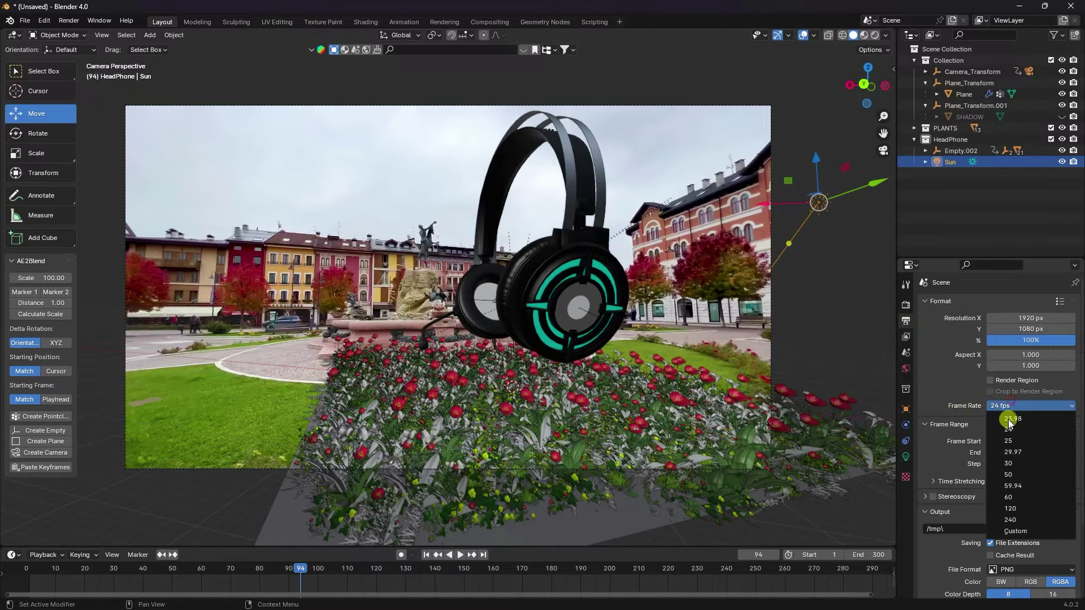
pyautogui.click(1013, 453)
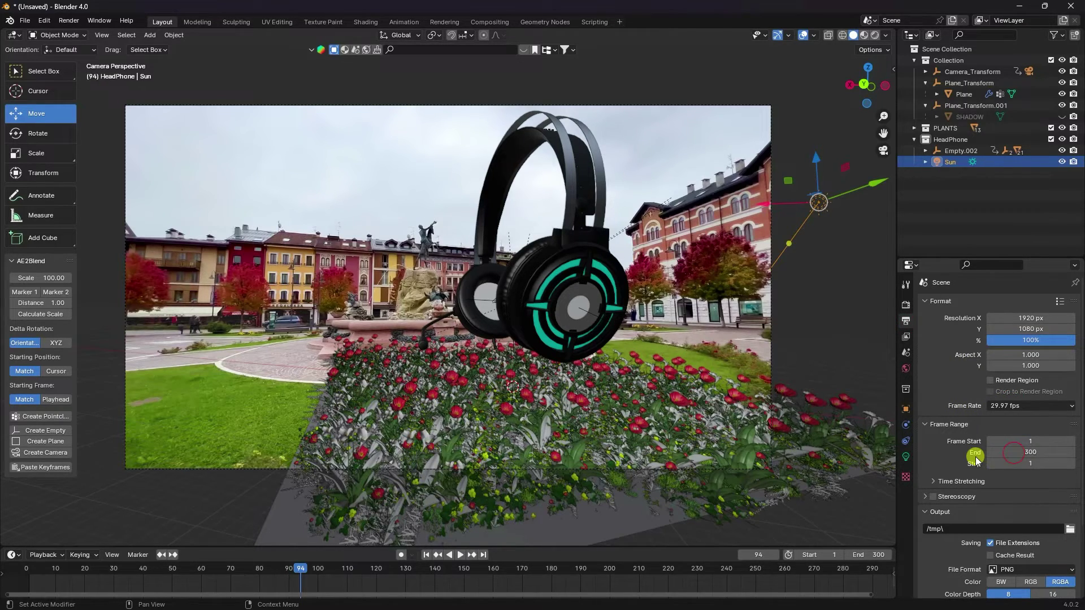
# Set the render output path to a new folder, New Folder(1), on the Desktop with file name 1
pyautogui.click(1068, 530)
pyautogui.click(203, 240)
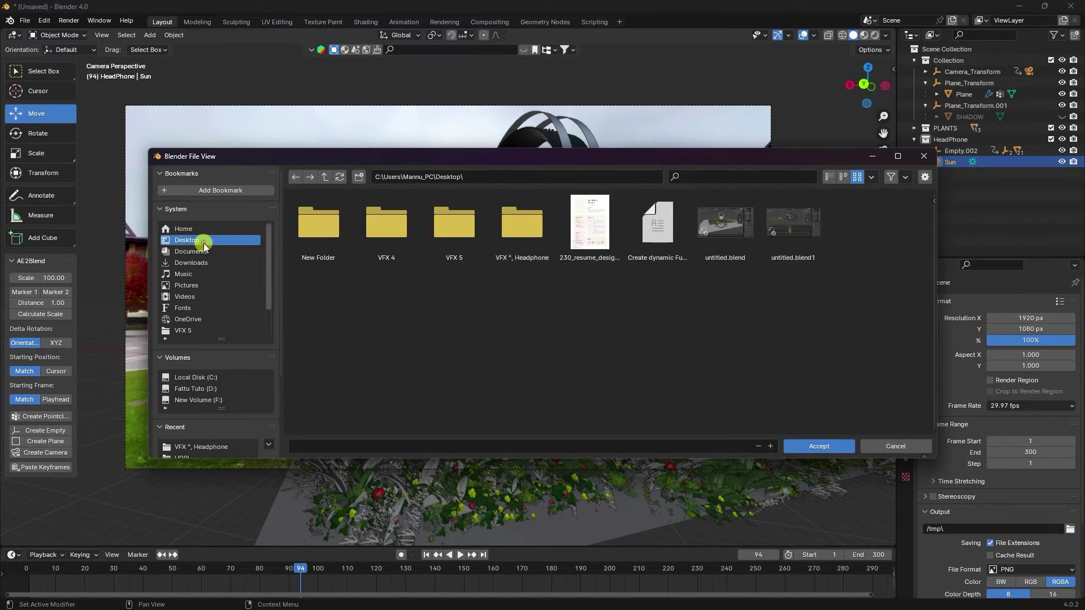
pyautogui.rightClick(429, 340)
pyautogui.click(412, 384)
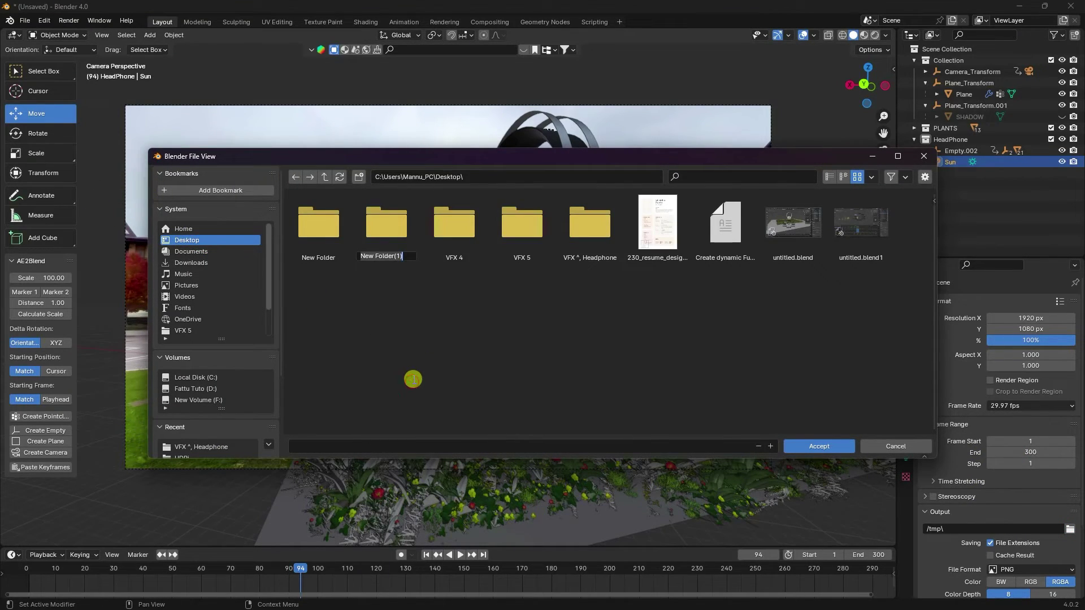
pyautogui.doubleClick(376, 223)
pyautogui.click(366, 447)
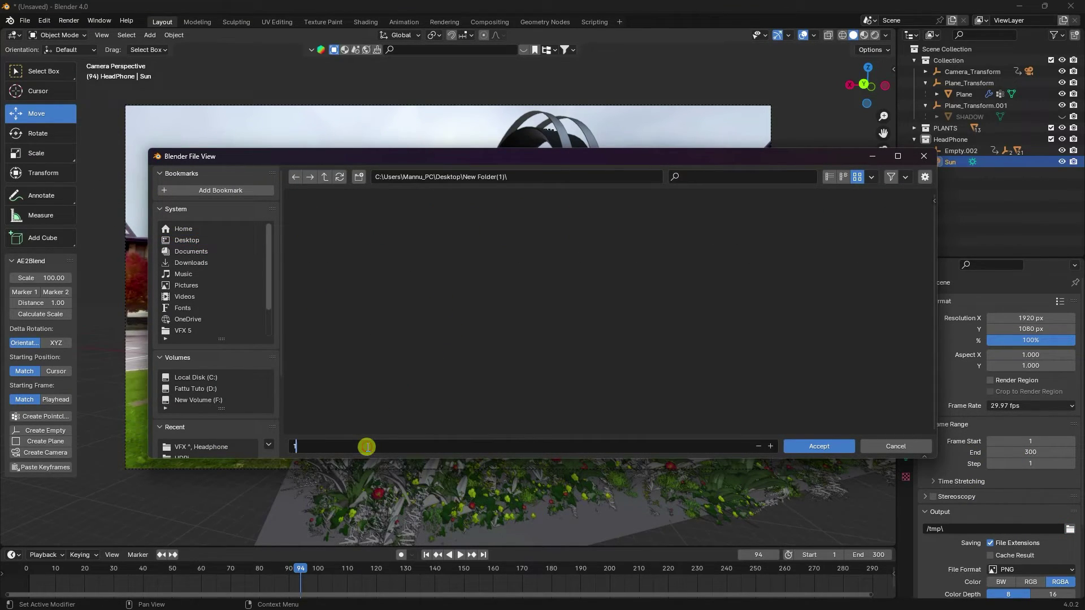
pyautogui.click(807, 449)
pyautogui.scroll(-4, 946, 515)
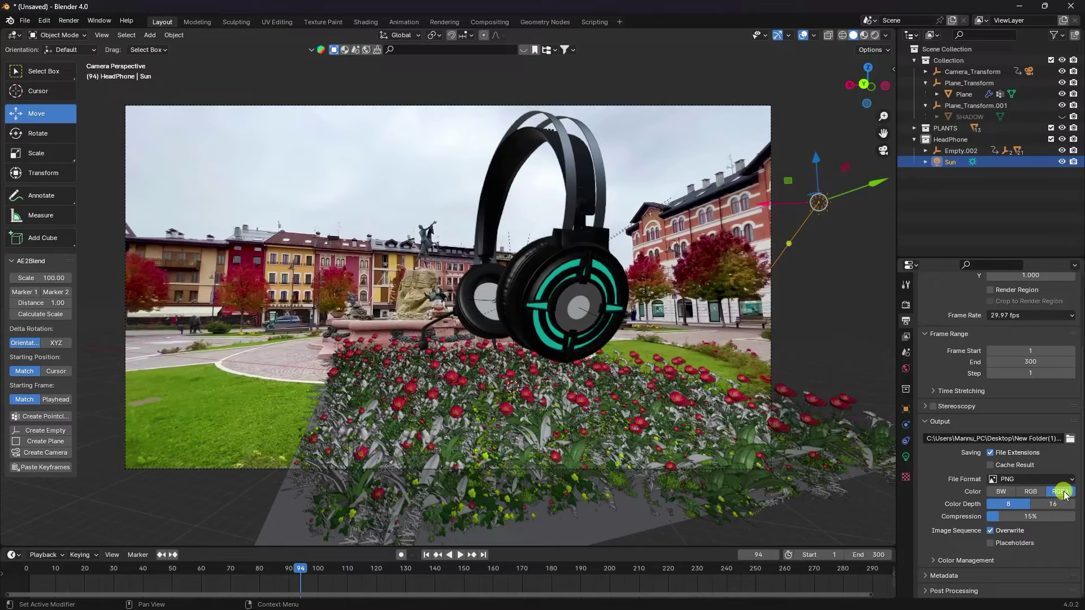
# Play back the headphone and plants animation from the first frame
pyautogui.click(426, 556)
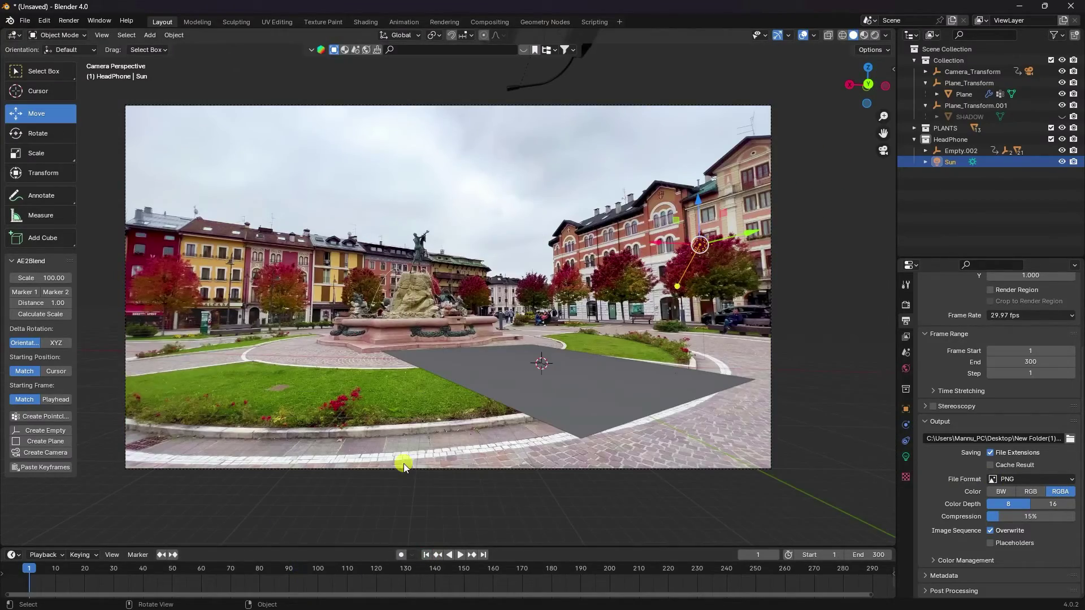
pyautogui.click(461, 555)
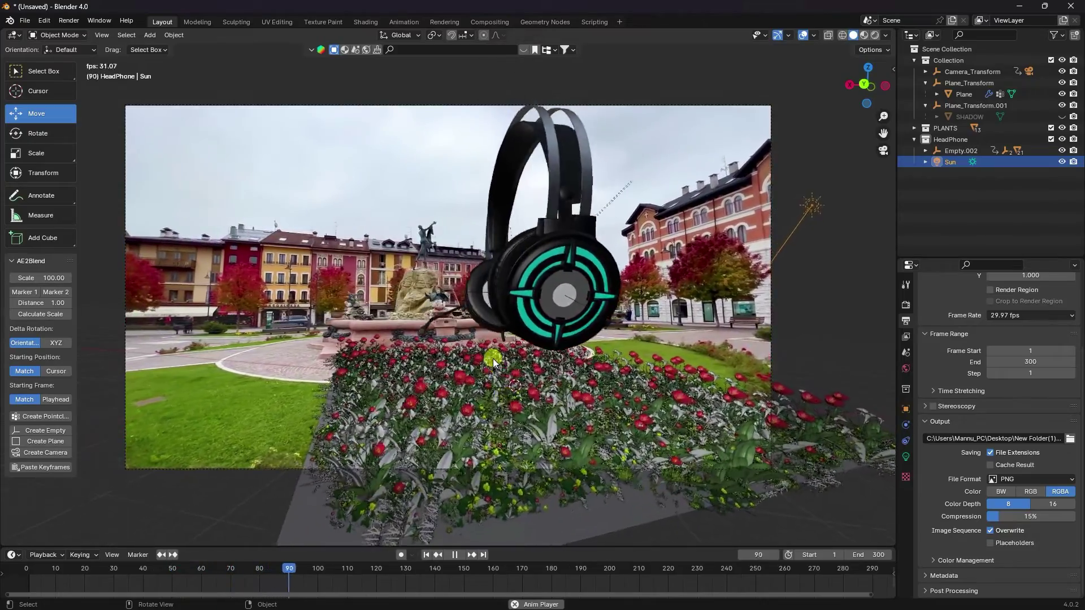
pyautogui.click(455, 555)
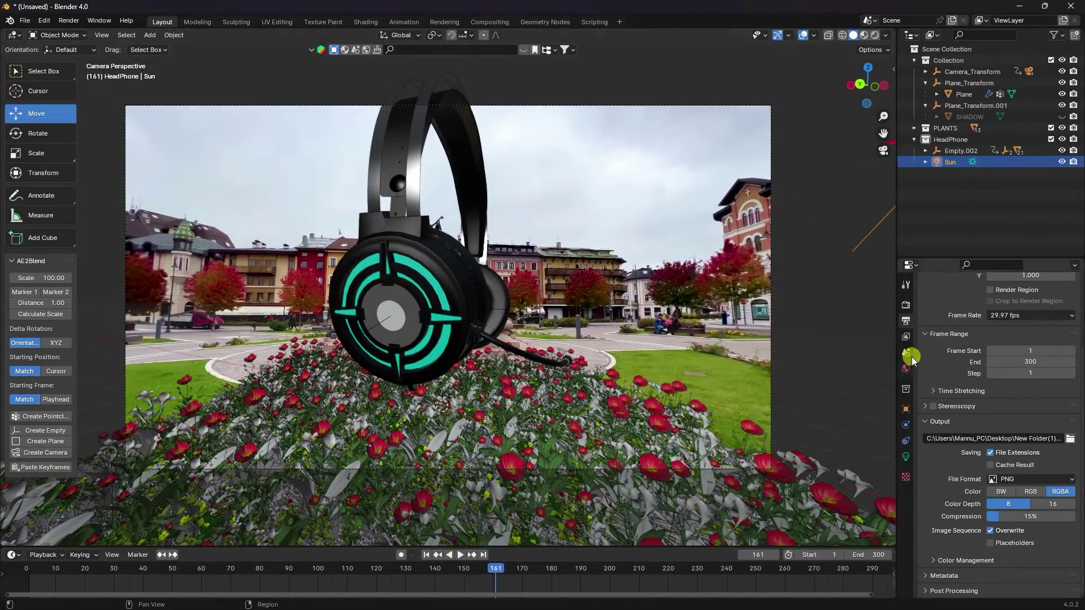
# Review the ground plane's particle emission, render and vertex group settings, and replay the animation from the start
pyautogui.click(966, 95)
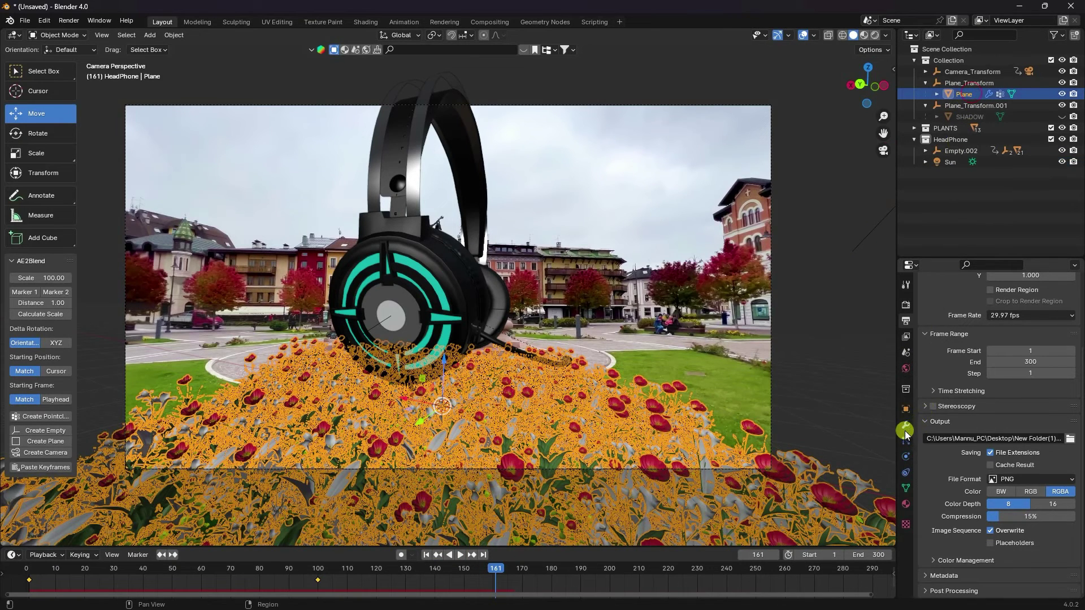
pyautogui.click(907, 441)
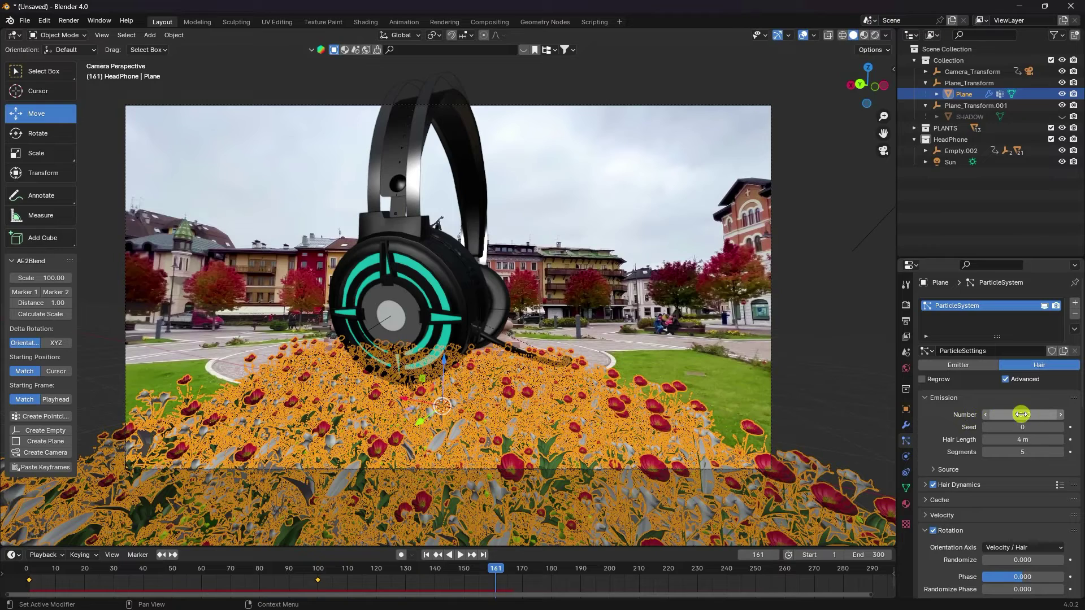
pyautogui.scroll(-5, 954, 441)
pyautogui.scroll(-8, 953, 448)
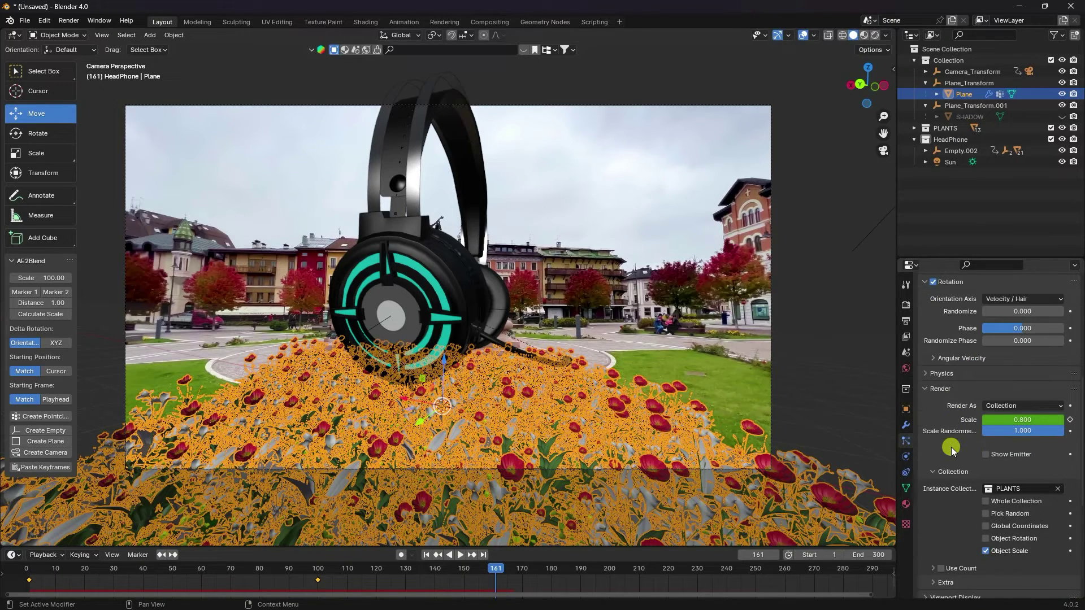
pyautogui.scroll(-7, 955, 478)
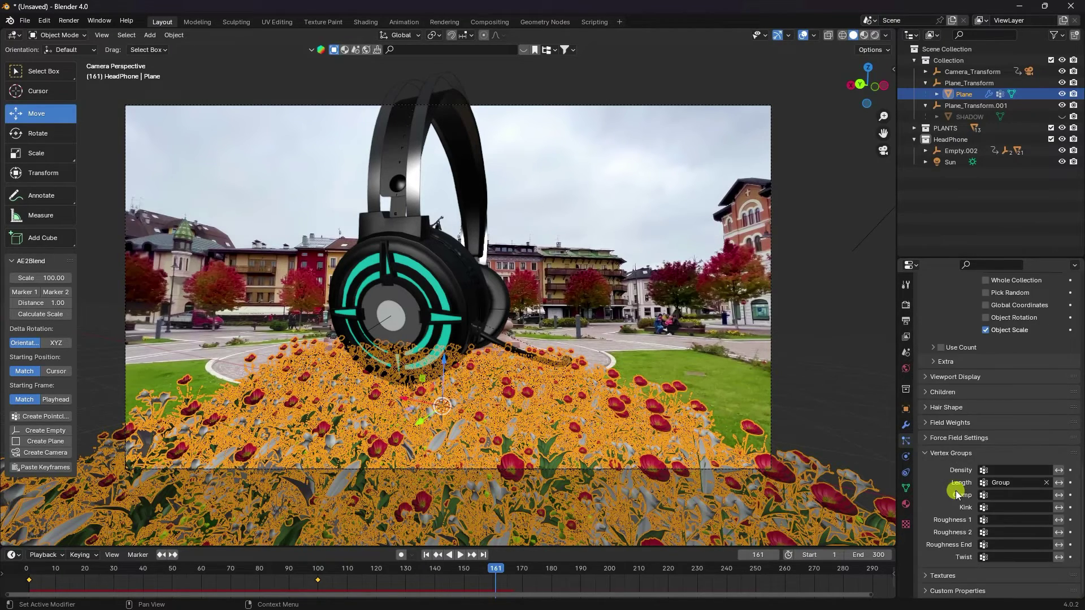
pyautogui.click(425, 554)
pyautogui.click(460, 555)
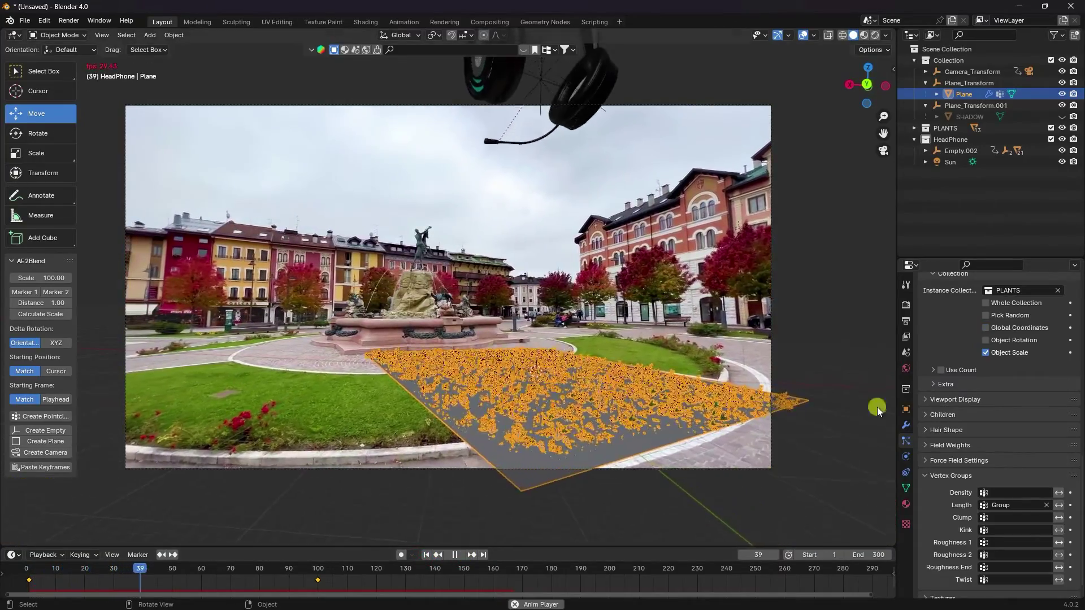
pyautogui.click(955, 215)
pyautogui.click(455, 555)
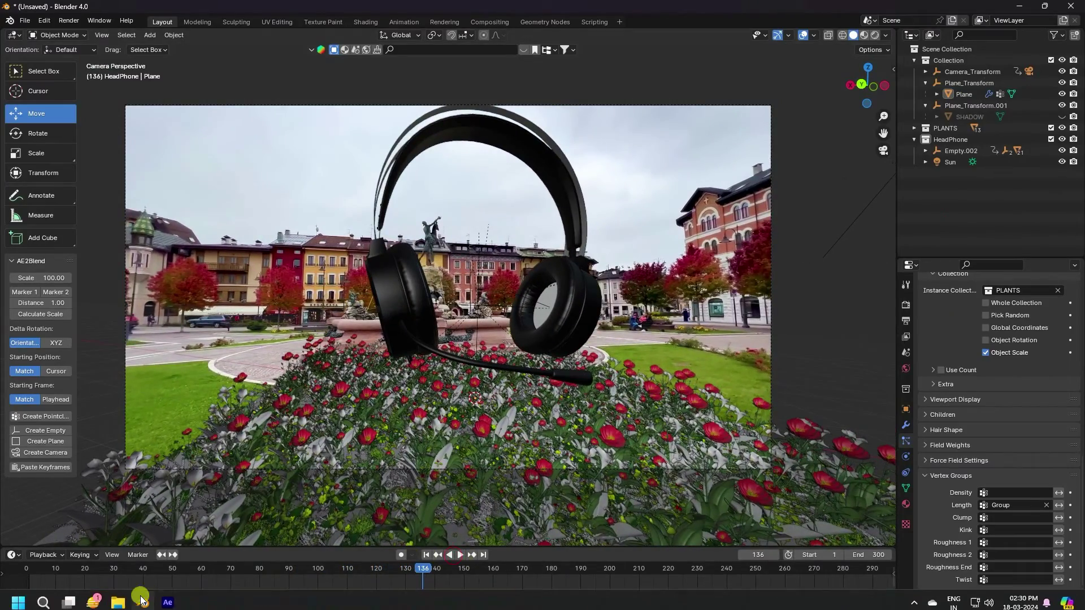
# Switch to After Effects and bring up the project's item list in place of the tracker camera's effect controls
pyautogui.click(167, 594)
pyautogui.rightClick(41, 118)
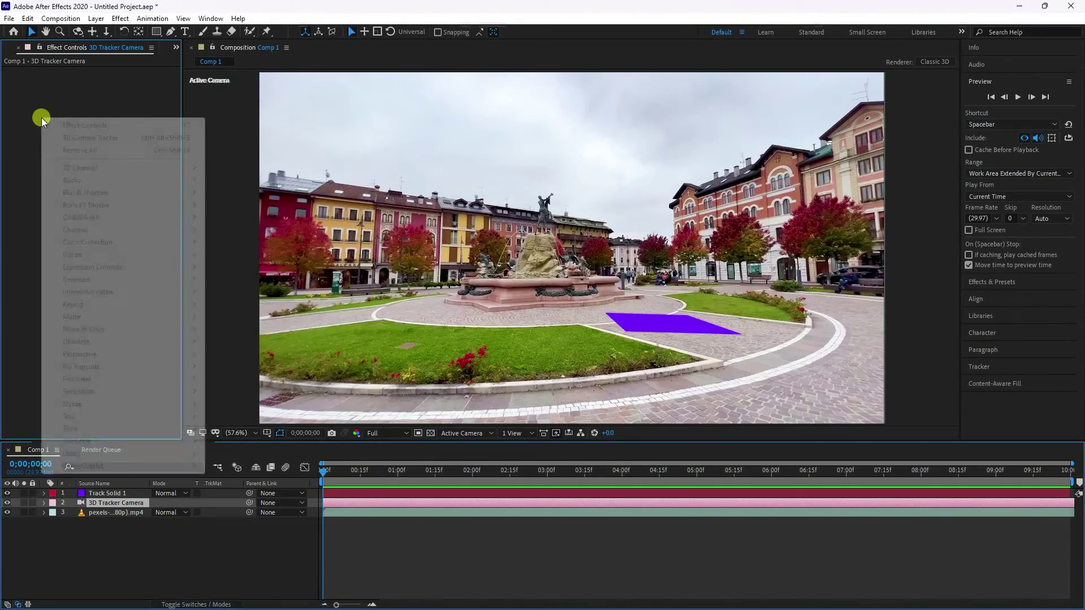
pyautogui.click(2, 40)
pyautogui.click(175, 47)
pyautogui.click(195, 63)
# Import the rendered PNG sequence starting at 10001 from the VFX ^, Headphone\ren folder and add it as Comp 1's uppermost layer
pyautogui.rightClick(39, 236)
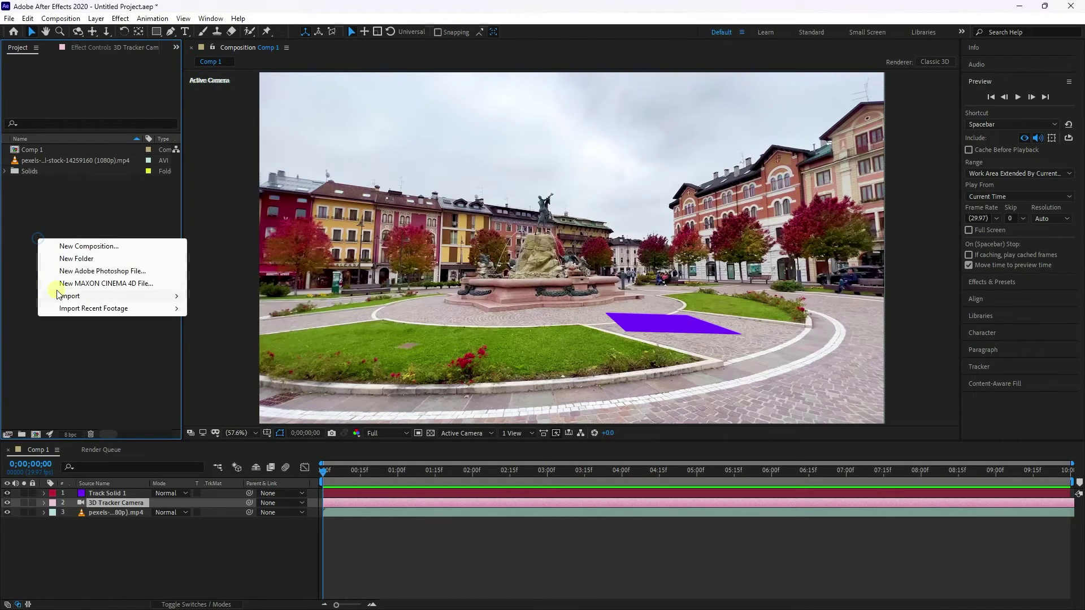
pyautogui.moveTo(66, 298)
pyautogui.click(218, 296)
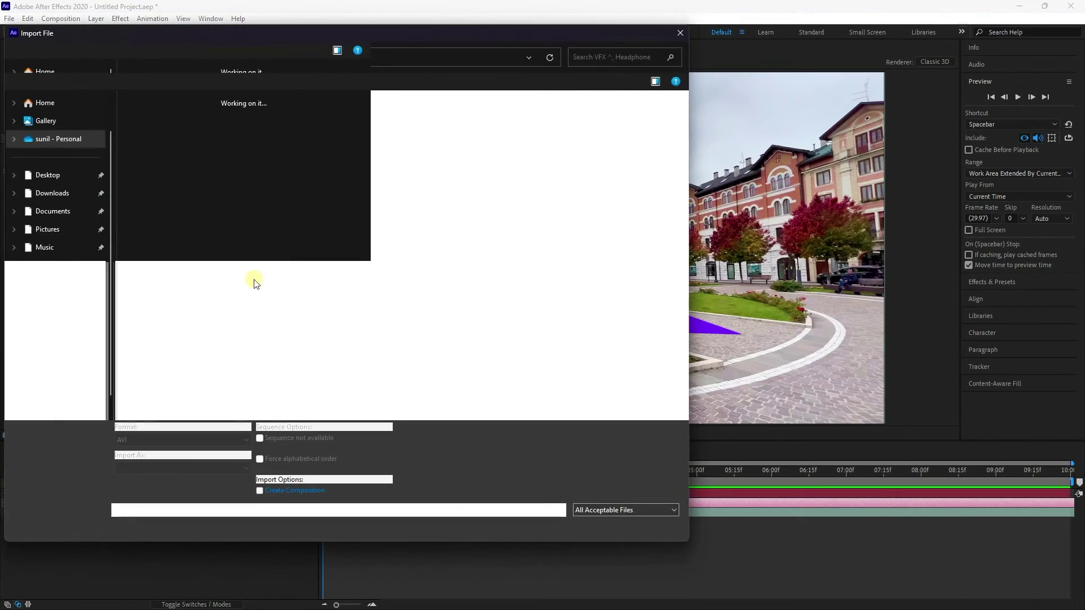
pyautogui.doubleClick(345, 148)
pyautogui.click(150, 134)
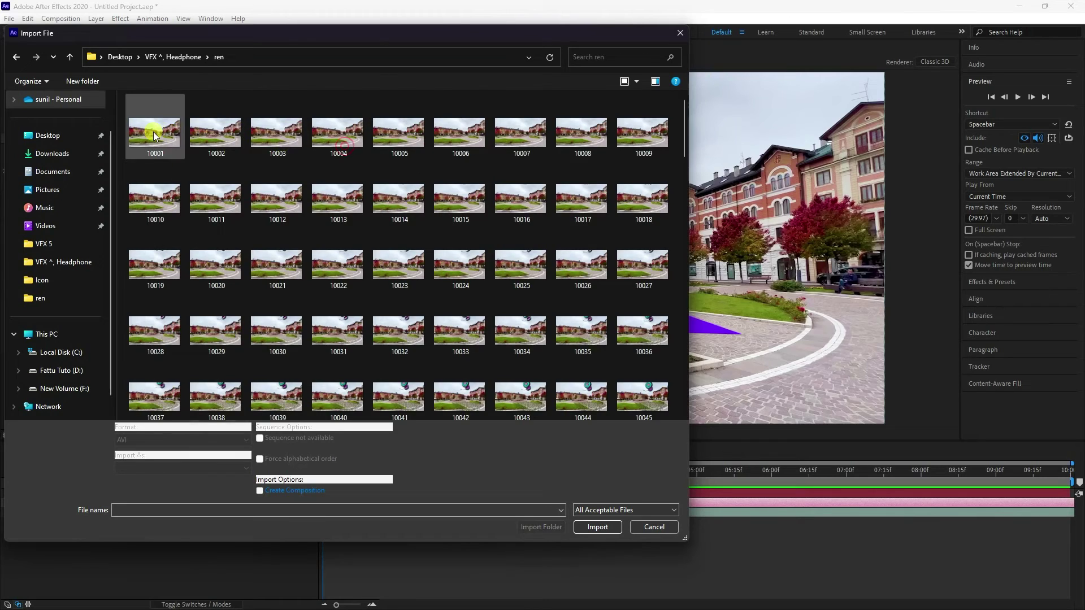
pyautogui.click(602, 519)
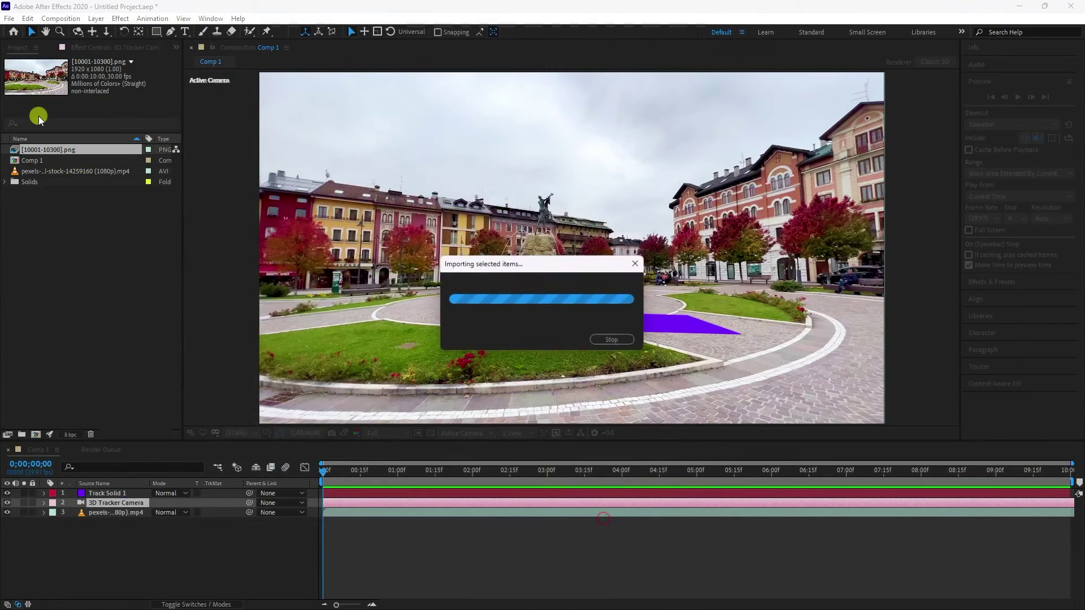
pyautogui.moveTo(49, 150); pyautogui.dragTo(93, 492)
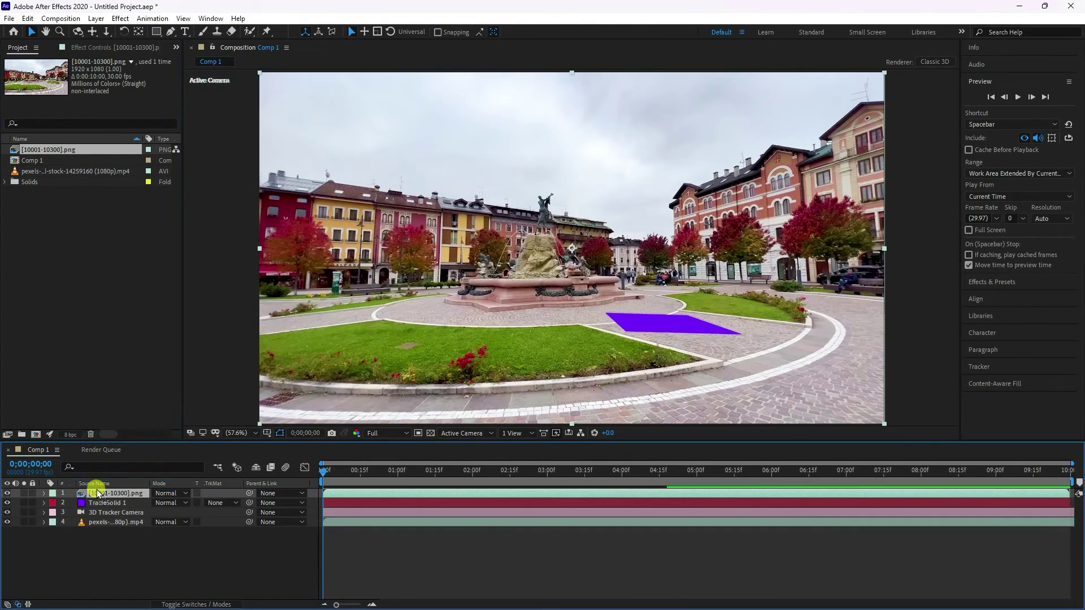
# Enlarge the composition view and play a preview of the rendered sequence in Comp 1
pyautogui.moveTo(333, 441); pyautogui.dragTo(324, 515)
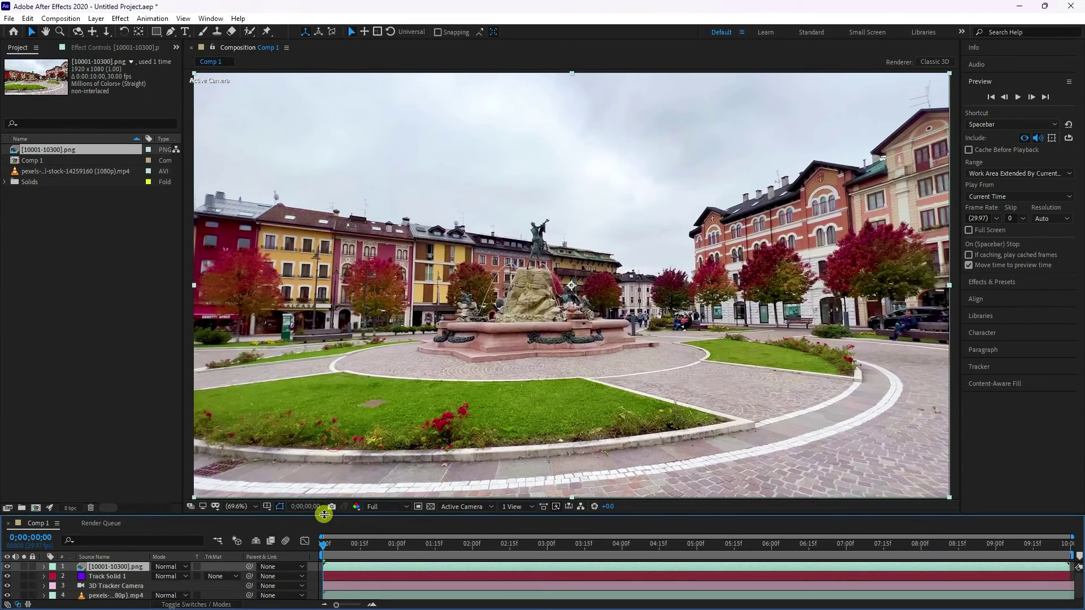
pyautogui.click(262, 507)
pyautogui.click(261, 310)
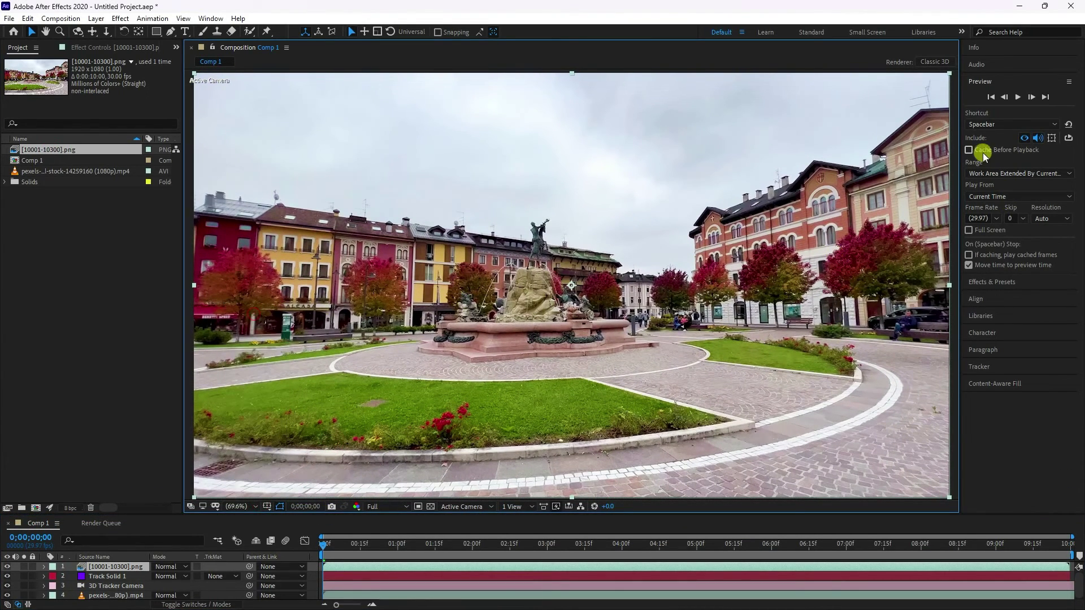
pyautogui.click(1018, 97)
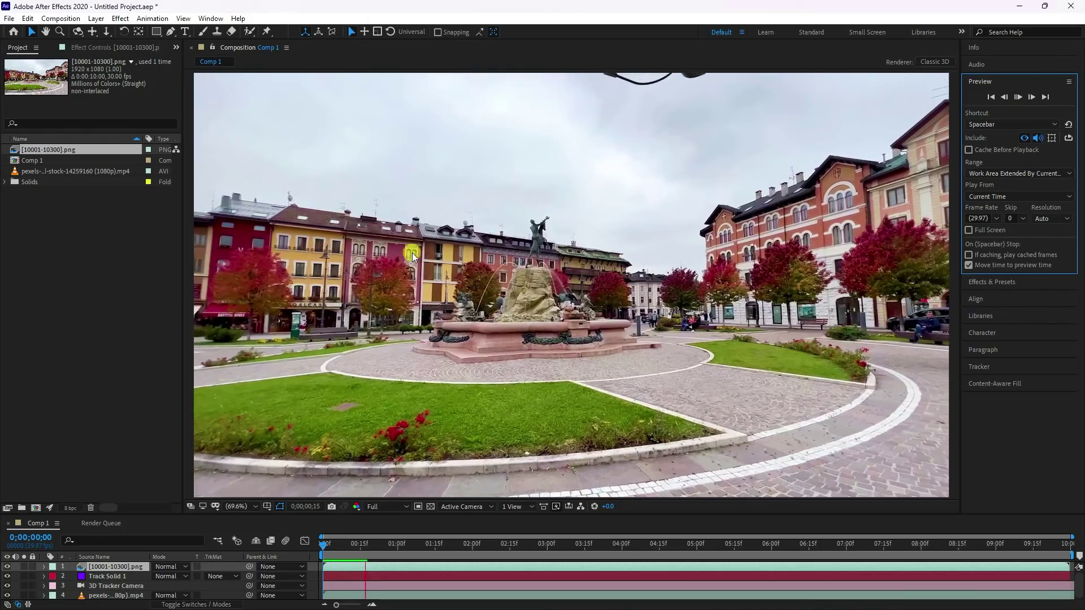